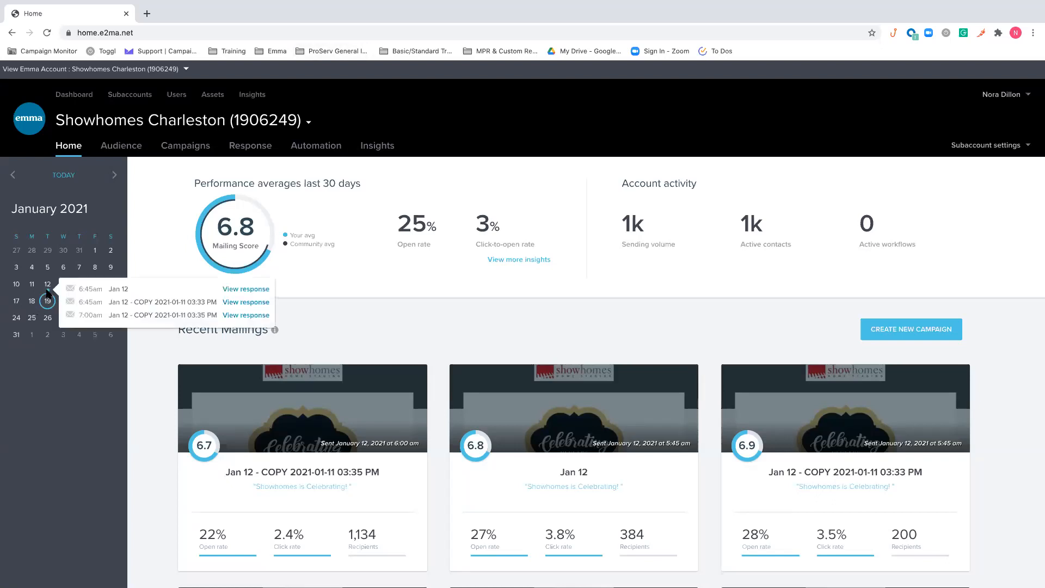
# Review the home dashboard, including the January 12 calendar mailings, account activity and recent mailings
pyautogui.moveTo(45, 288)
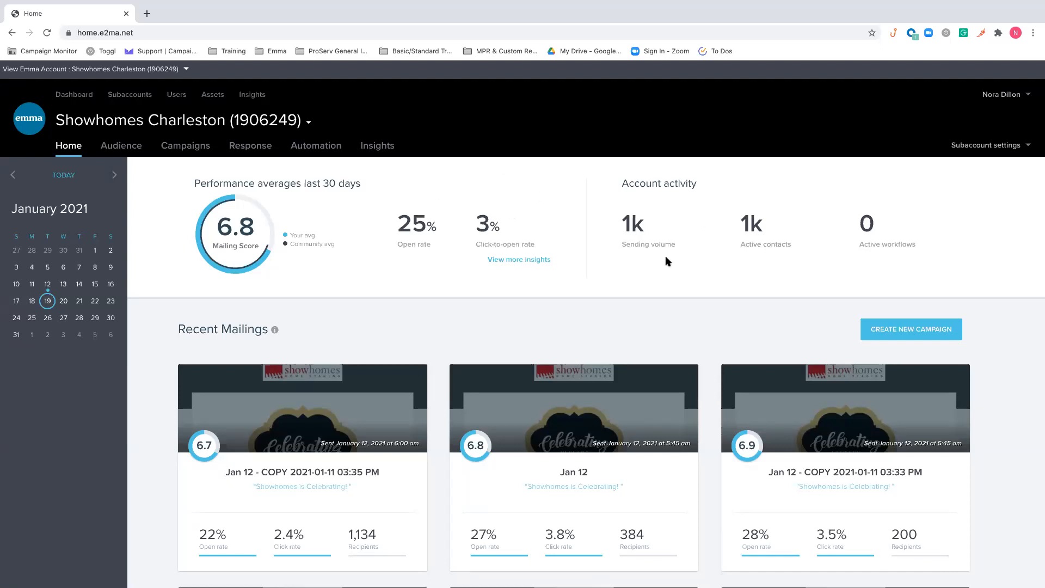
pyautogui.moveTo(672, 217)
pyautogui.scroll(-1, 754, 325)
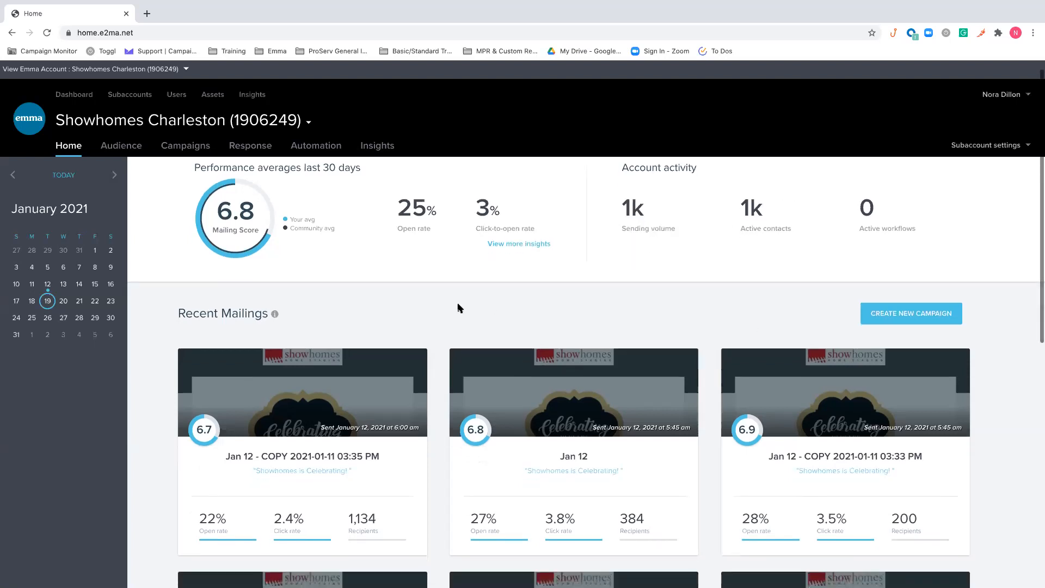
pyautogui.scroll(-2, 435, 283)
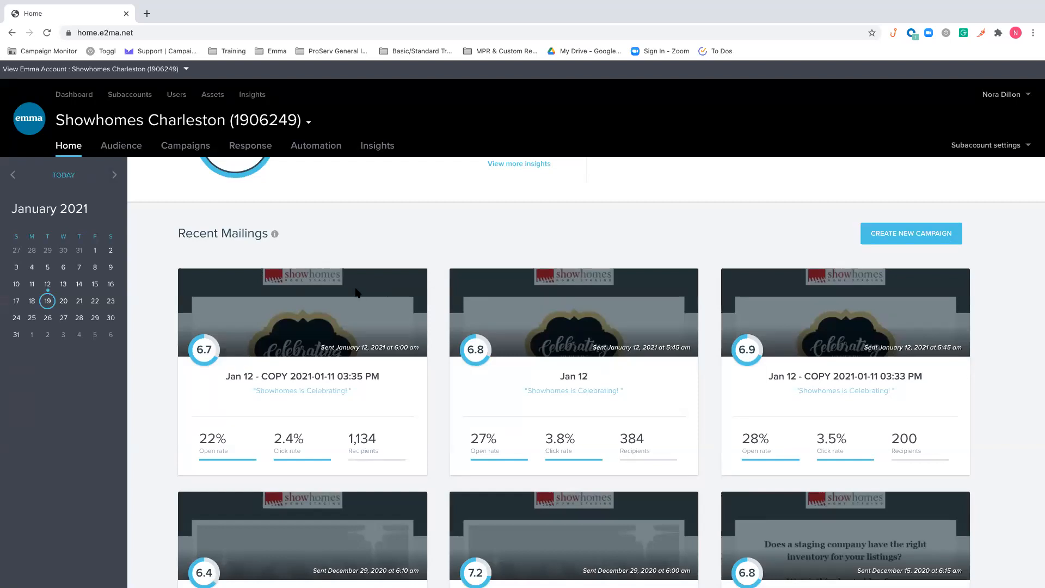
pyautogui.moveTo(355, 289)
pyautogui.scroll(-5, 439, 280)
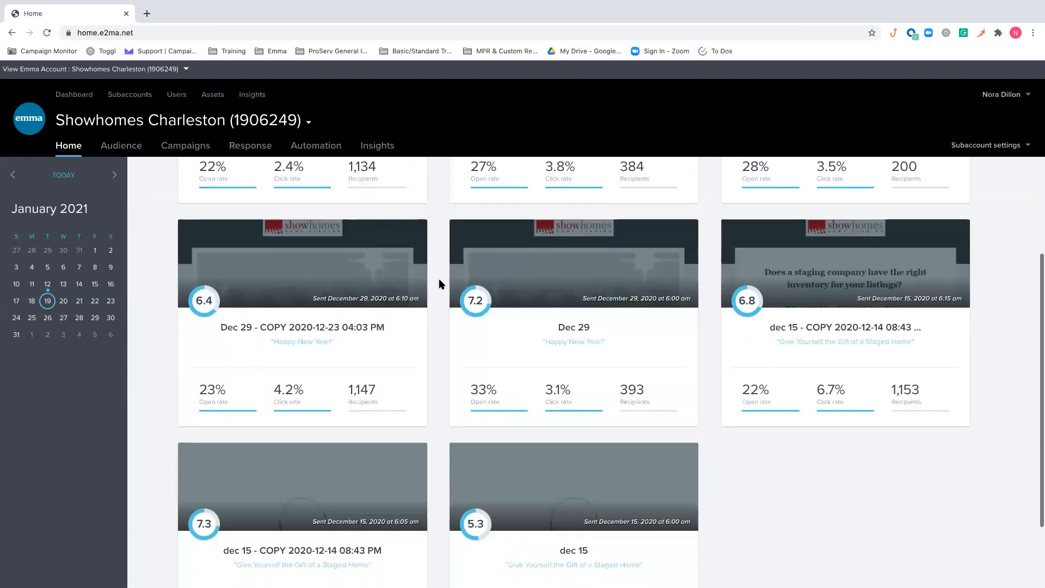
pyautogui.scroll(6, 439, 279)
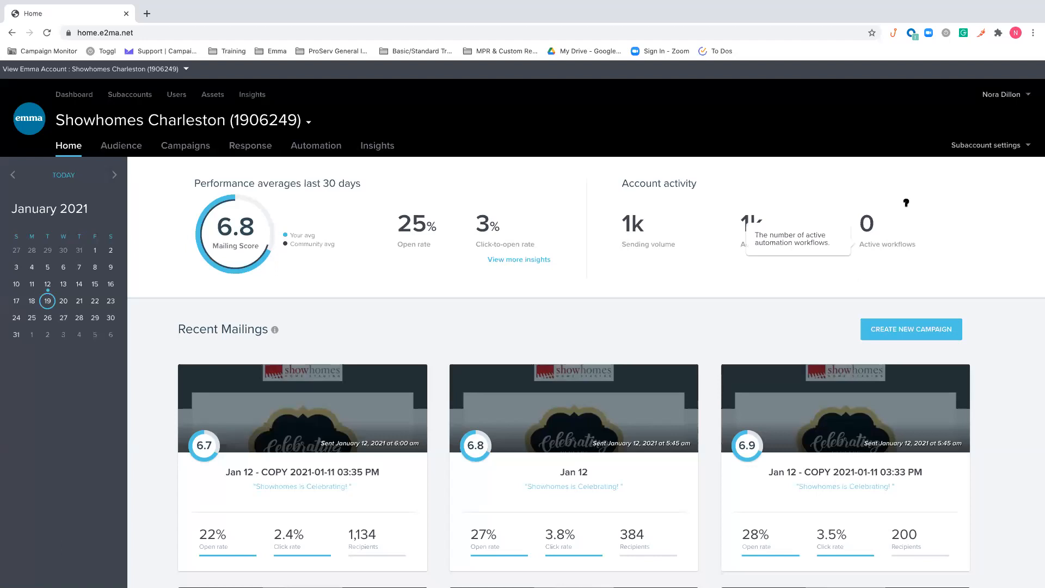
# Open the subaccount's user list and start a new user invitation
pyautogui.click(1016, 151)
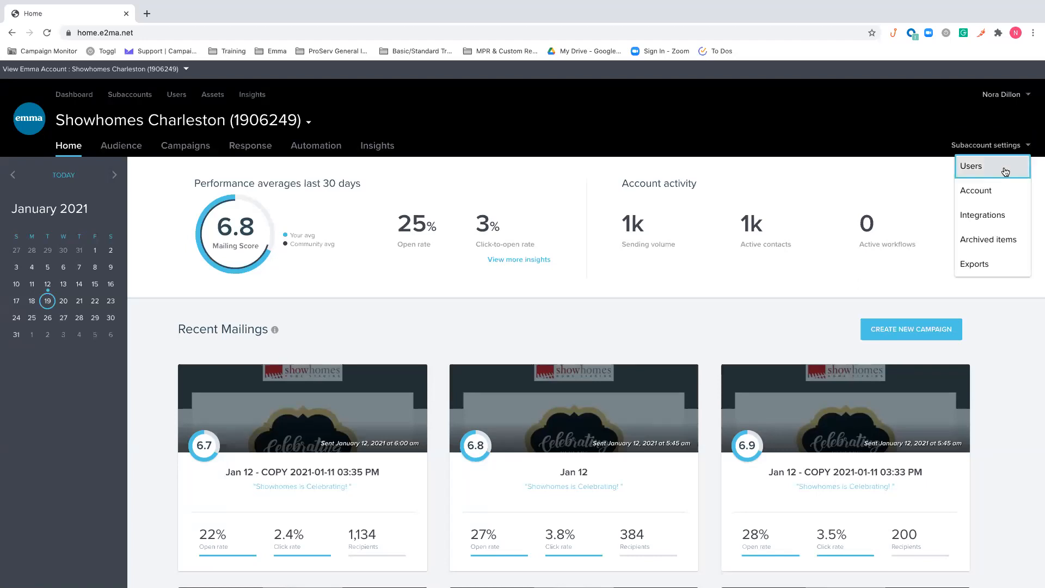
pyautogui.click(1005, 168)
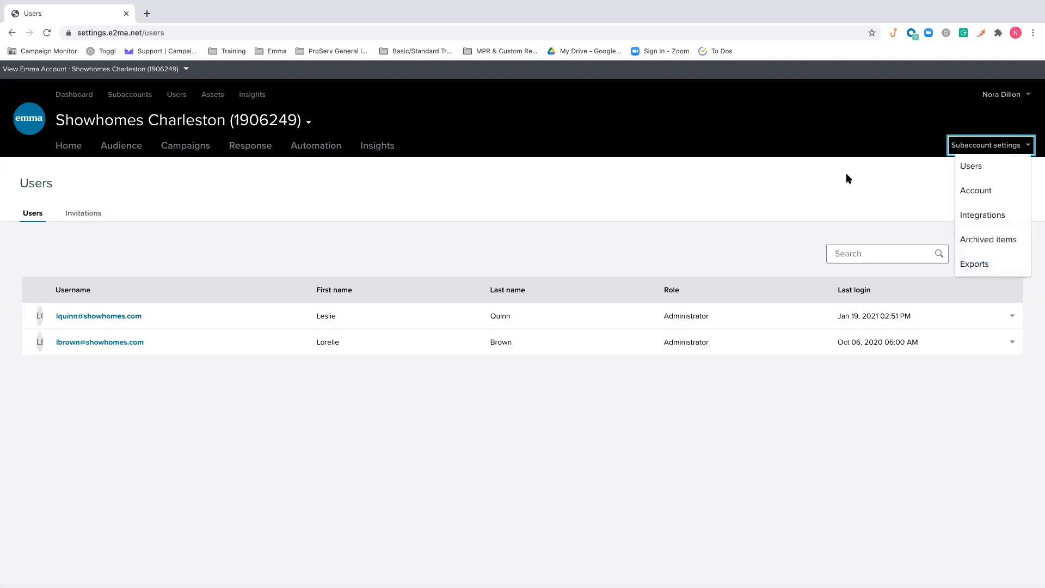
pyautogui.click(970, 252)
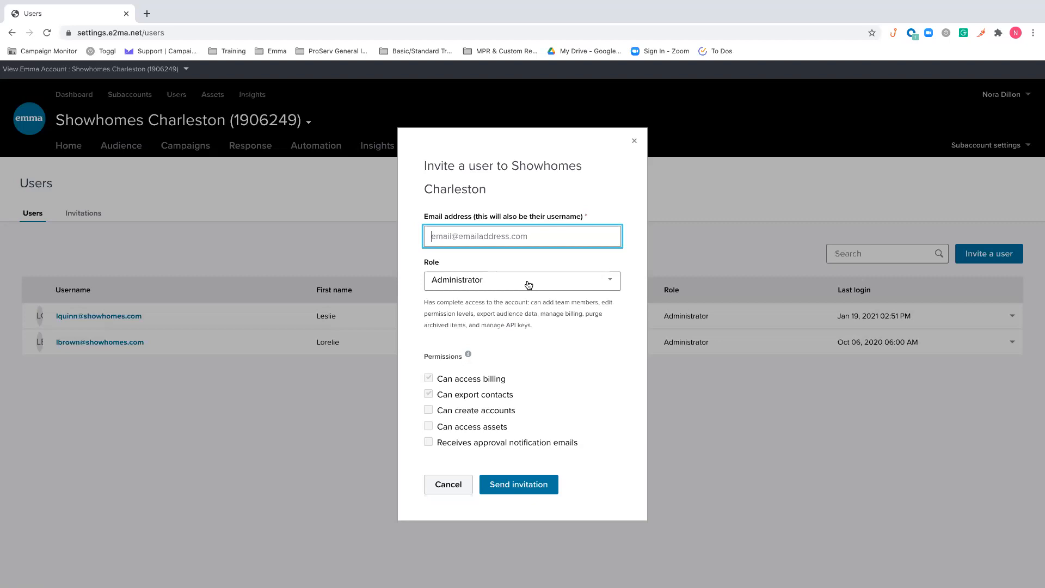
# Examine the access and permissions of the Full, Editor and Author roles in the user invitation
pyautogui.click(528, 284)
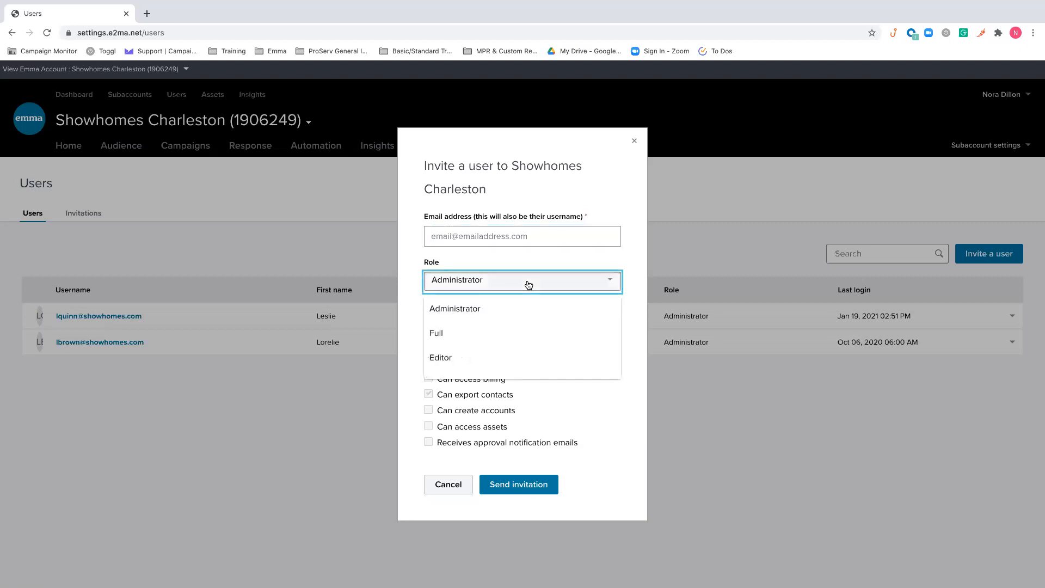
pyautogui.click(495, 334)
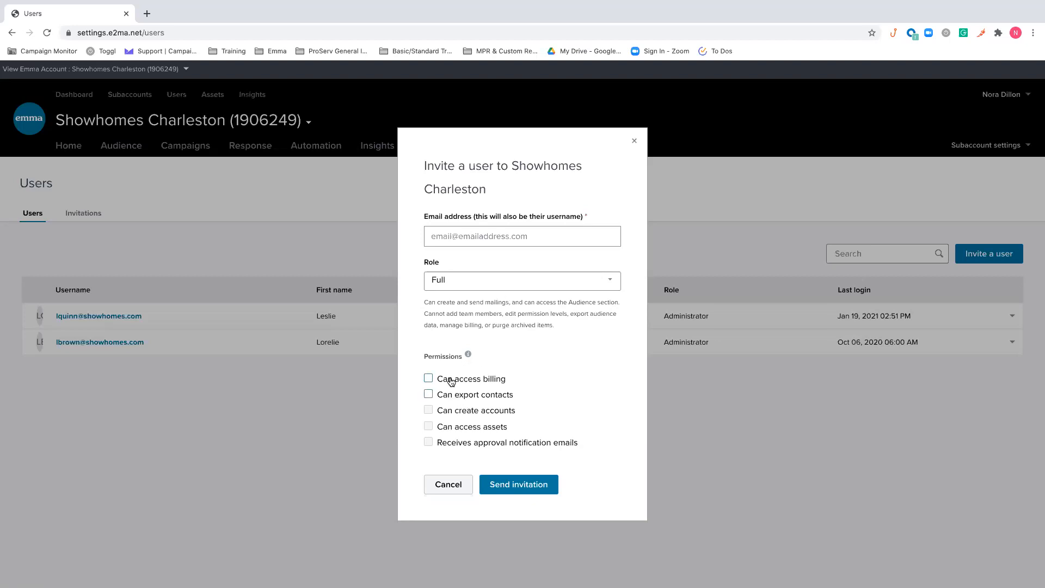
pyautogui.click(576, 284)
pyautogui.click(497, 360)
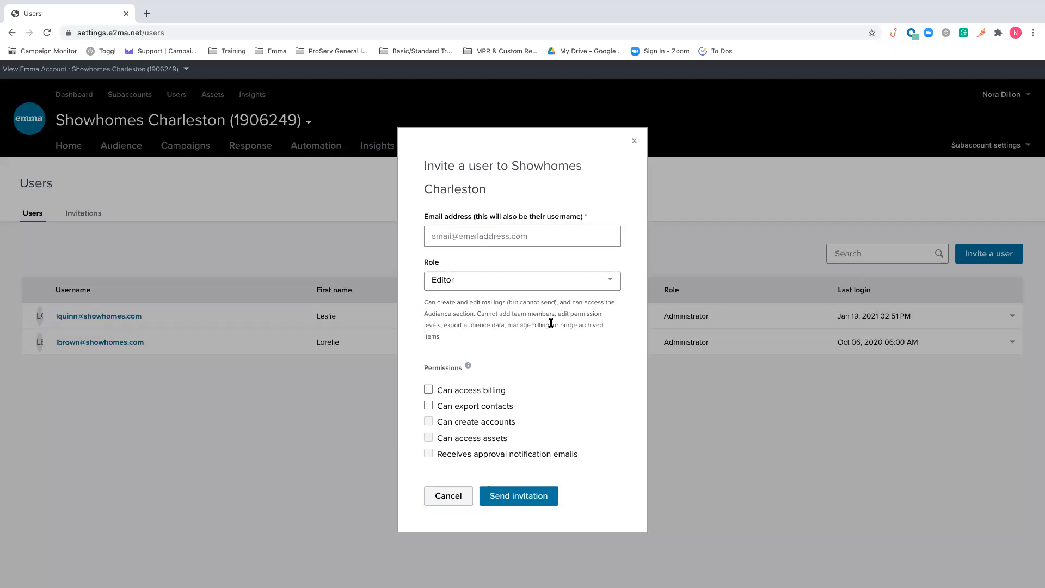
pyautogui.click(544, 282)
pyautogui.scroll(-1, 490, 348)
pyautogui.click(465, 357)
pyautogui.moveTo(467, 355)
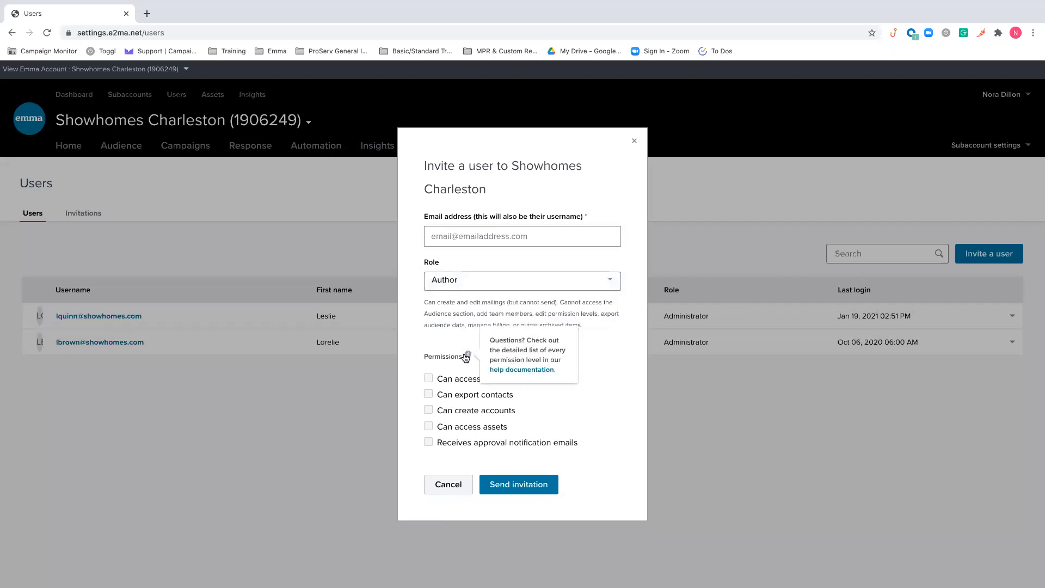
# Examine the Response only role in the invitation and close the form without sending it
pyautogui.click(528, 286)
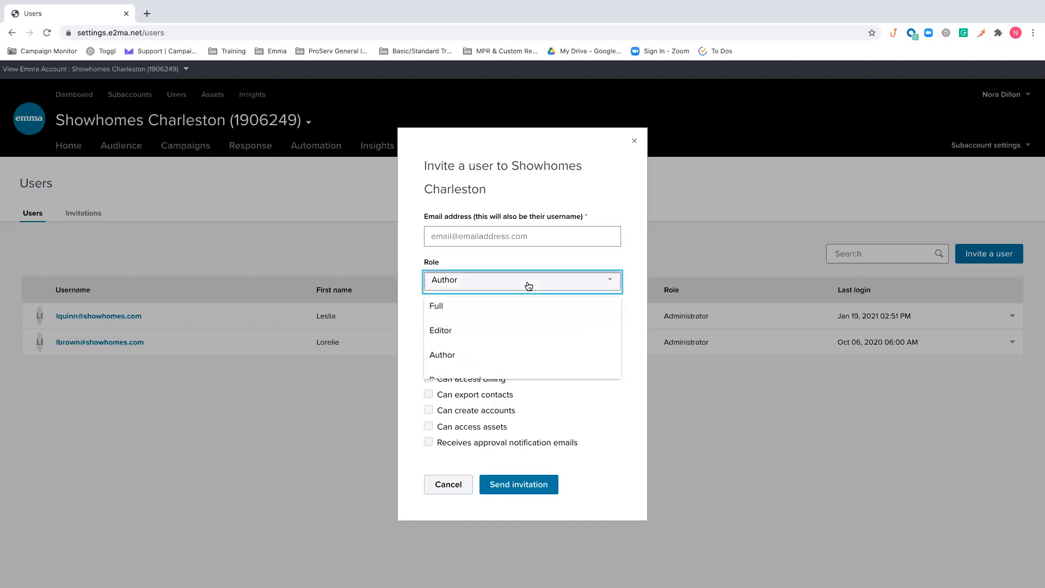
pyautogui.scroll(-1, 508, 323)
pyautogui.click(502, 365)
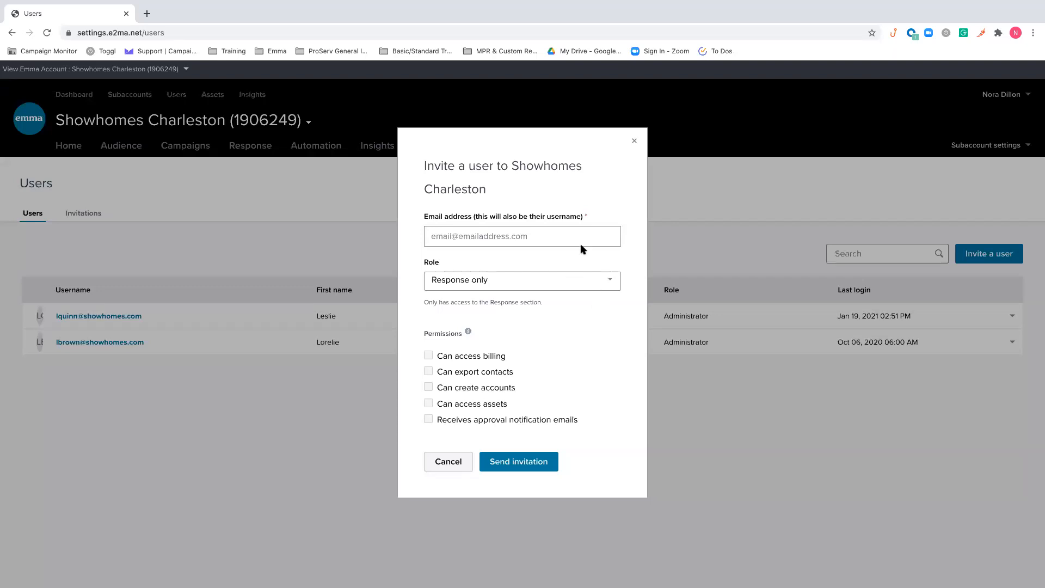
pyautogui.click(634, 141)
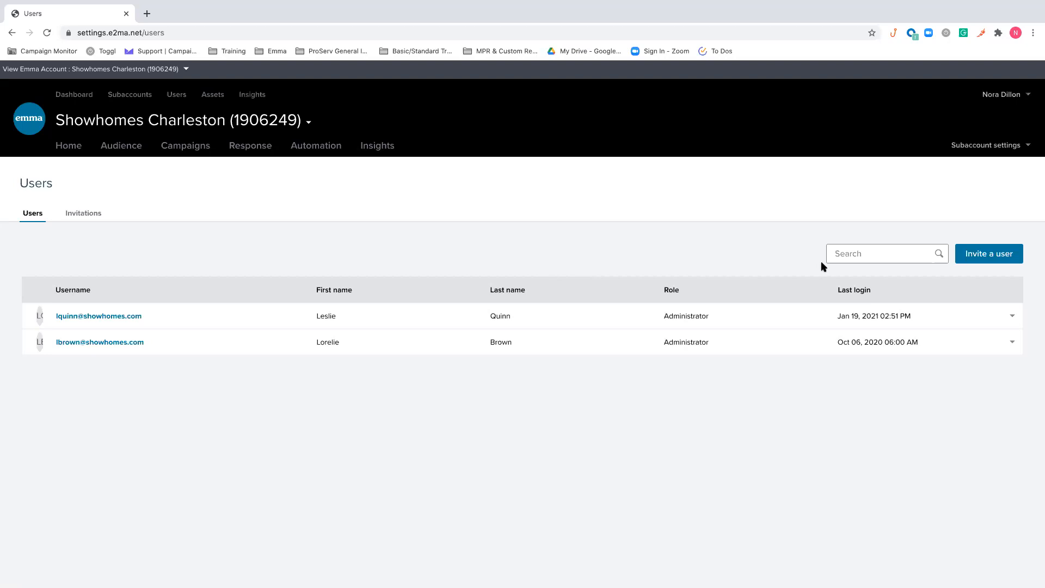
# Check the pending user invitations and review the subaccount's basic account settings
pyautogui.click(98, 212)
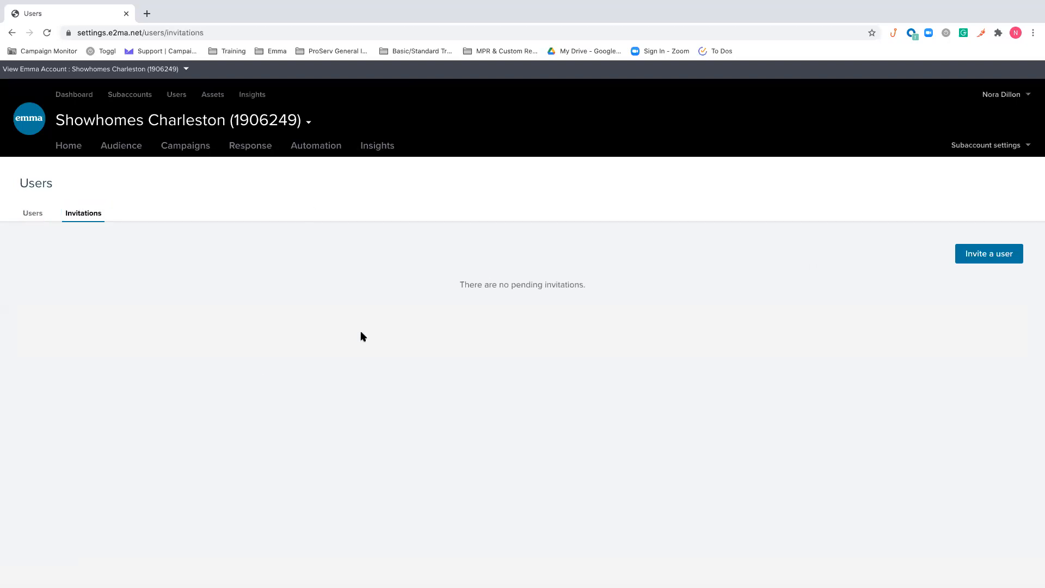
pyautogui.click(993, 144)
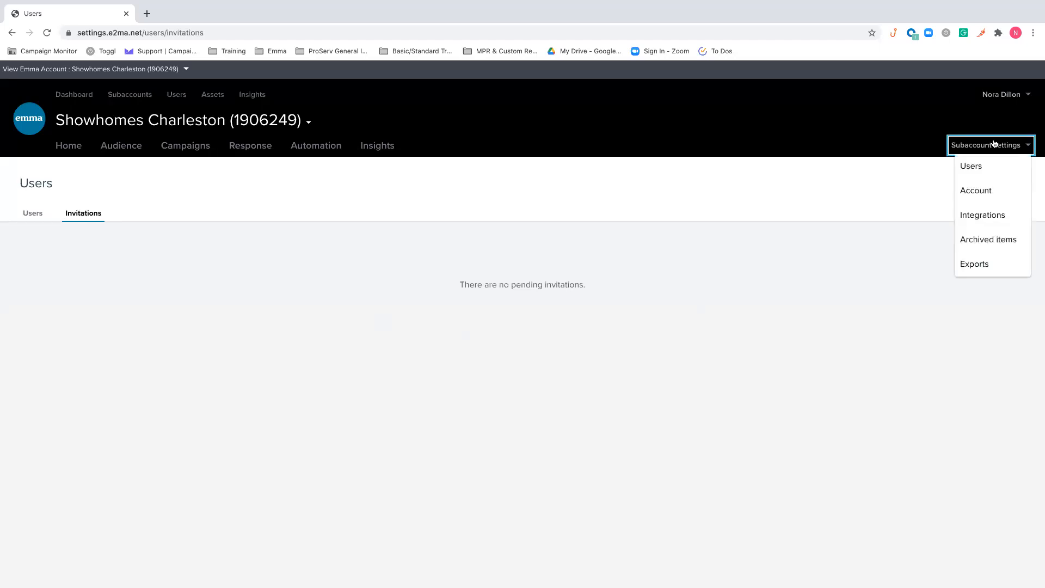
pyautogui.click(1020, 194)
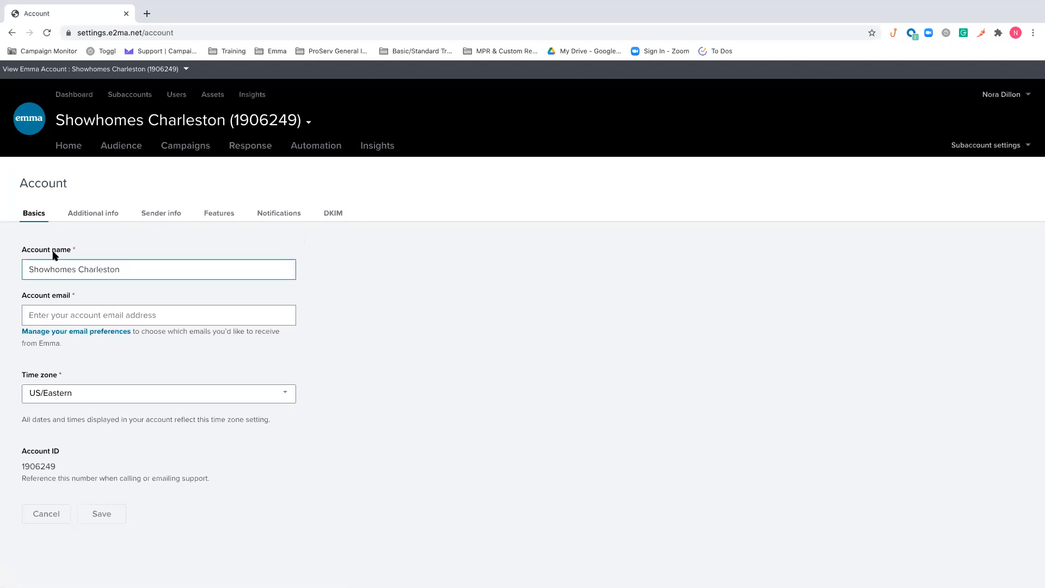
pyautogui.click(160, 313)
pyautogui.click(129, 271)
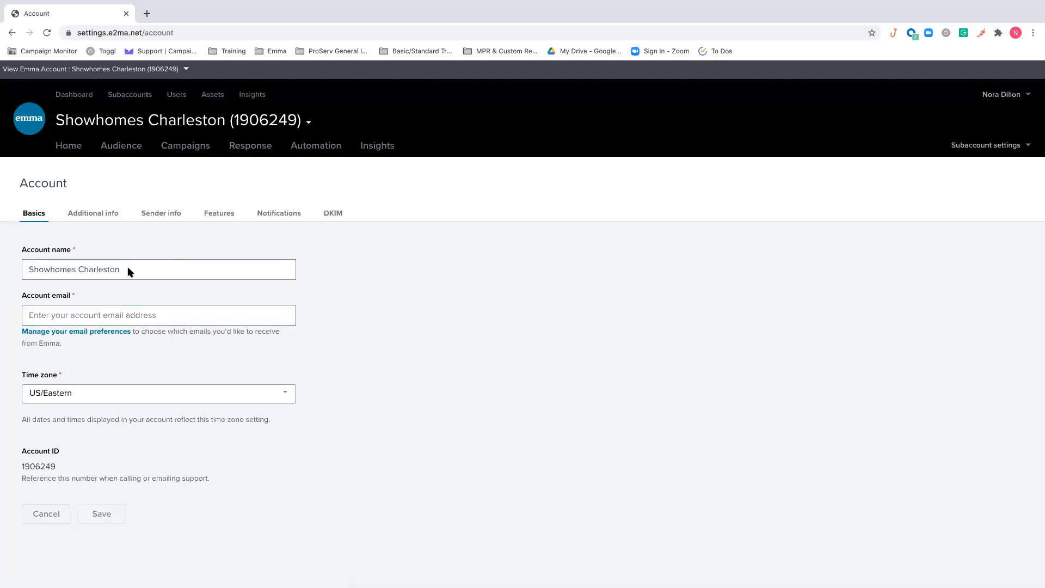
pyautogui.press('Tab')
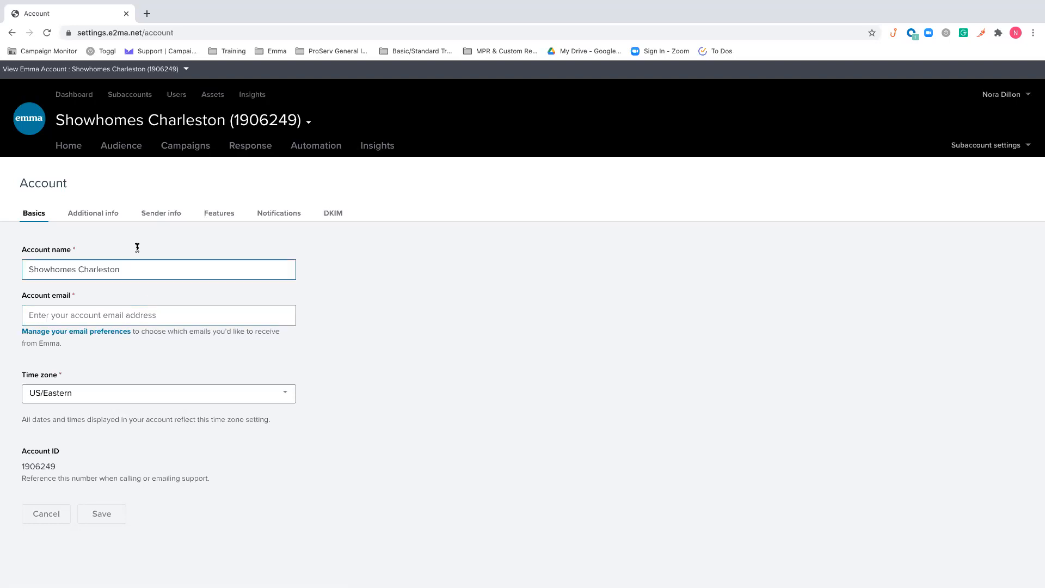
# Review the account's additional contact information and its default sender name, email and mailing address settings
pyautogui.click(115, 218)
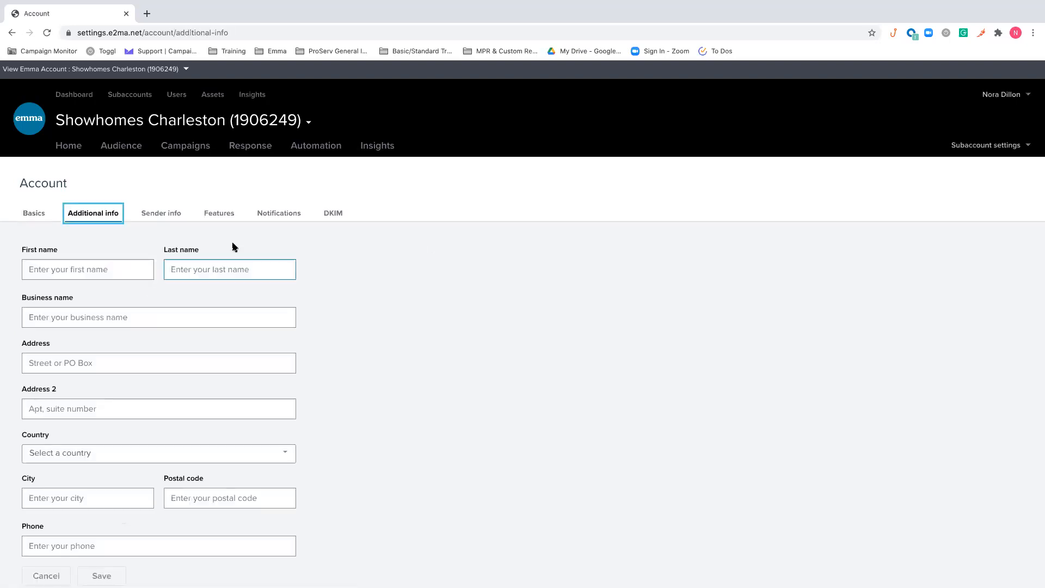
pyautogui.scroll(-1, 234, 246)
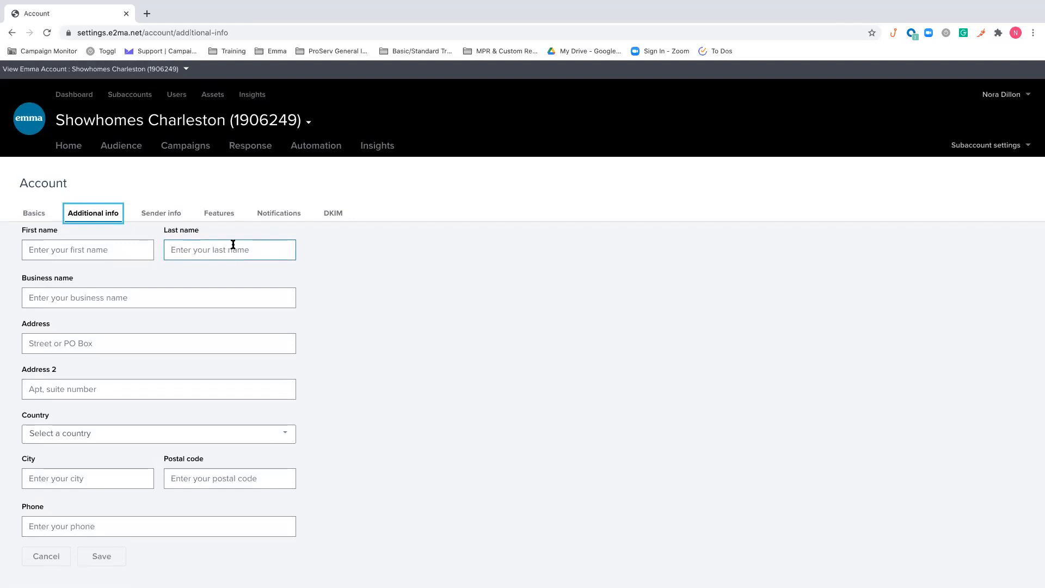
pyautogui.scroll(1, 233, 244)
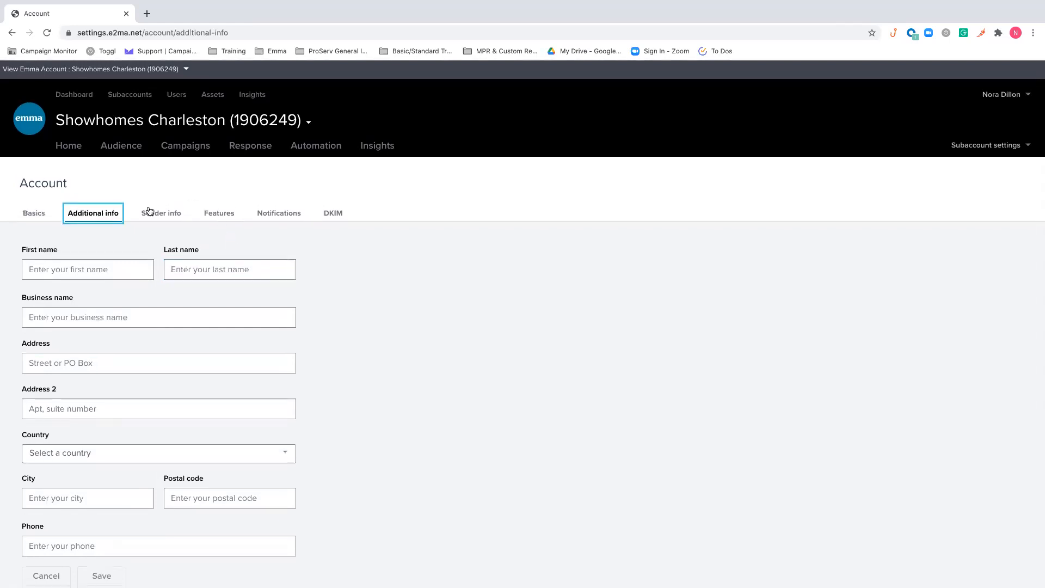
pyautogui.click(149, 211)
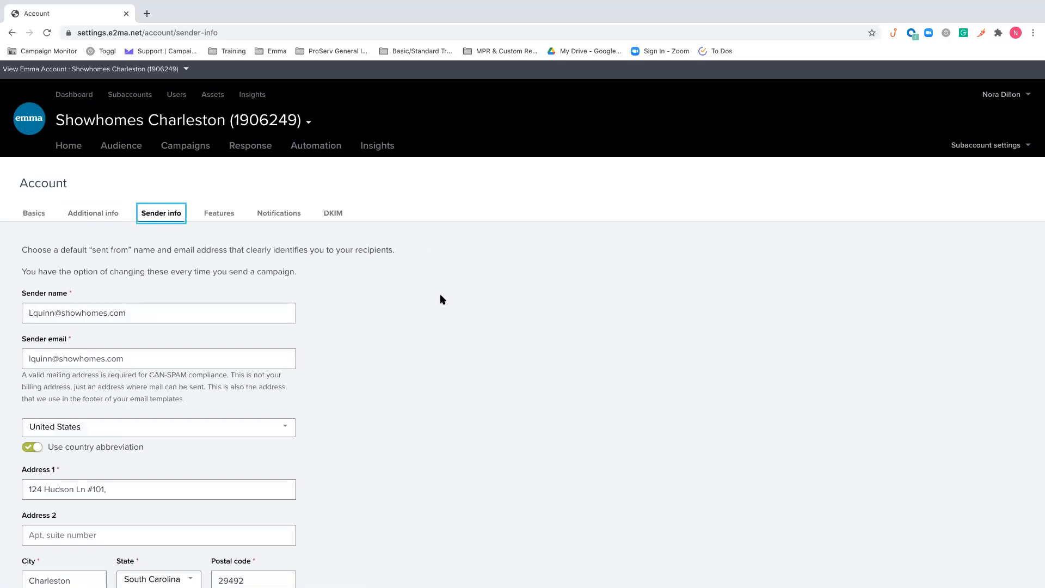
pyautogui.scroll(-1, 442, 299)
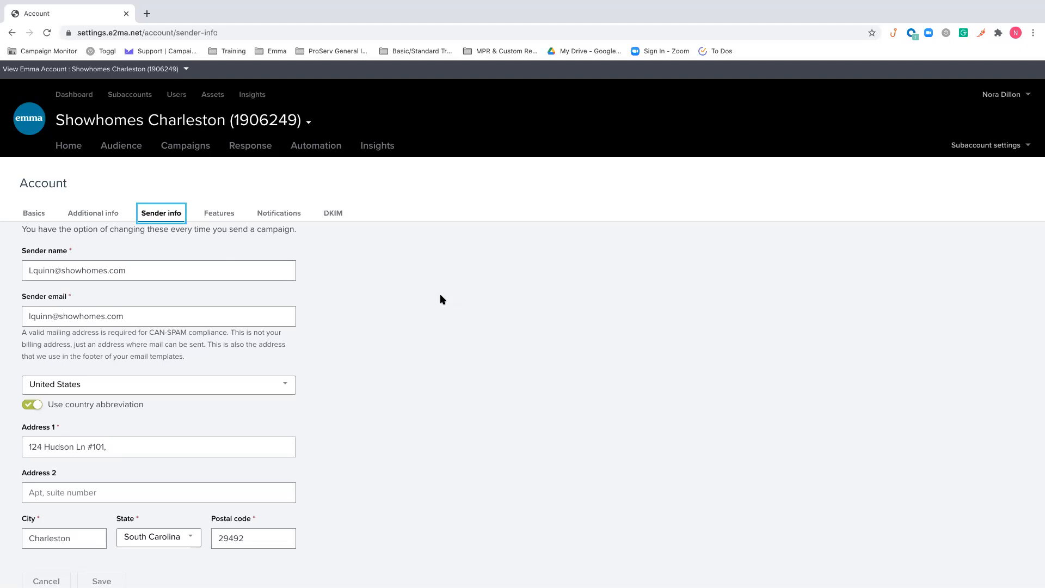
pyautogui.click(376, 259)
# Review the account's feature options and its 24-hour email and sub-processor notification settings
pyautogui.click(223, 217)
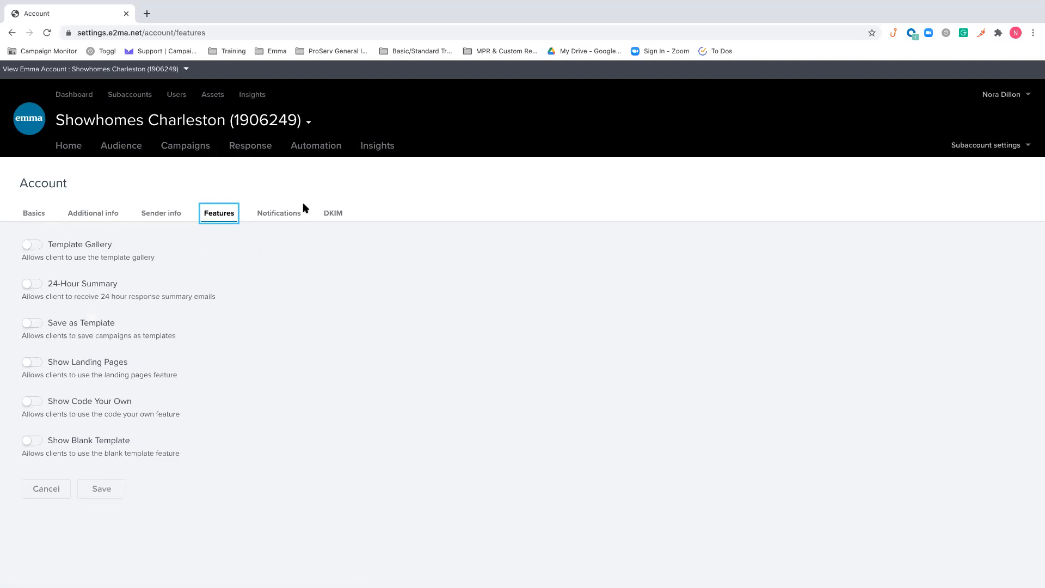
pyautogui.click(281, 215)
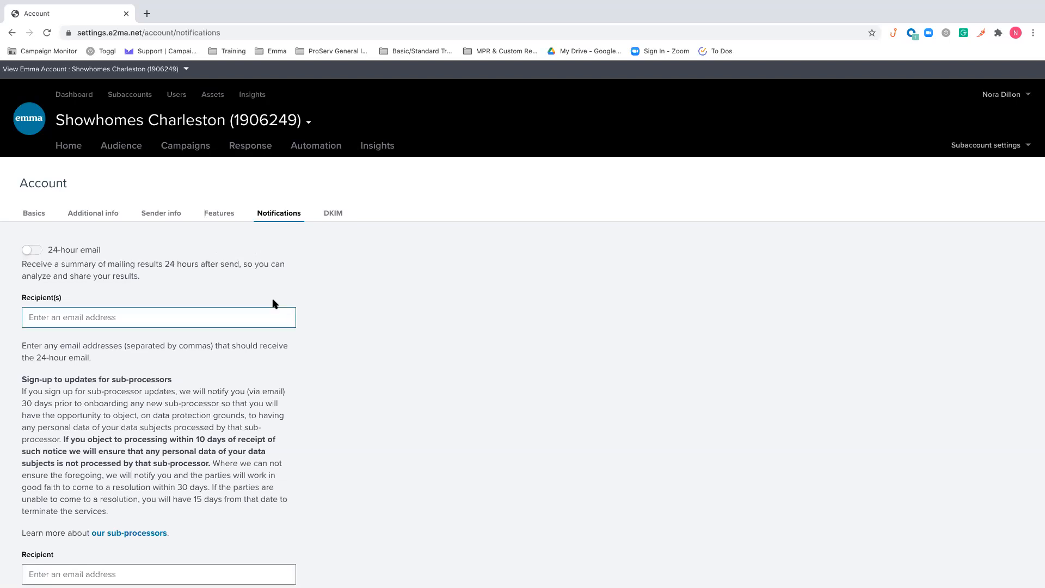
pyautogui.scroll(-2, 268, 315)
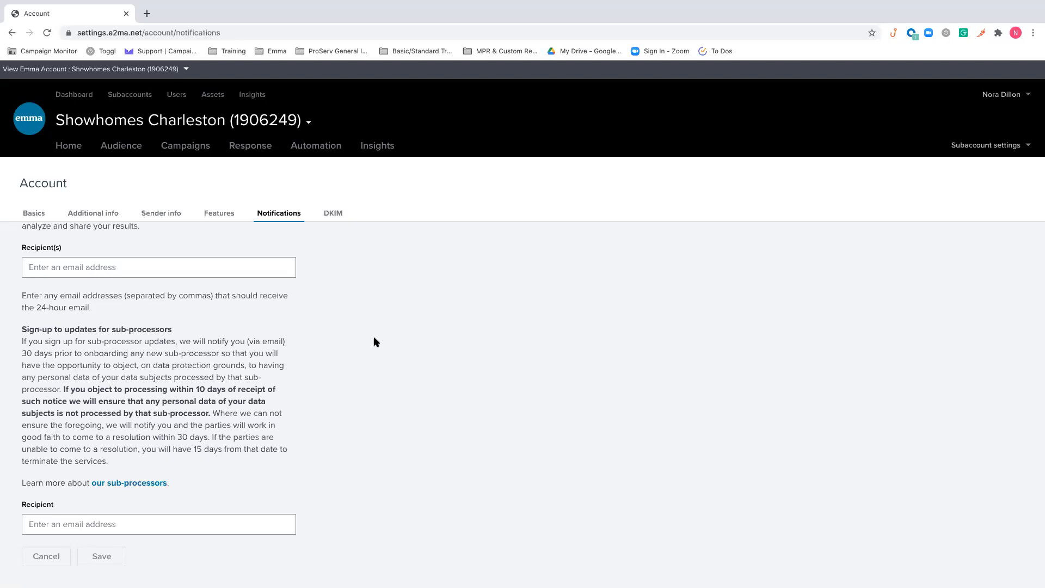
pyautogui.scroll(1, 374, 340)
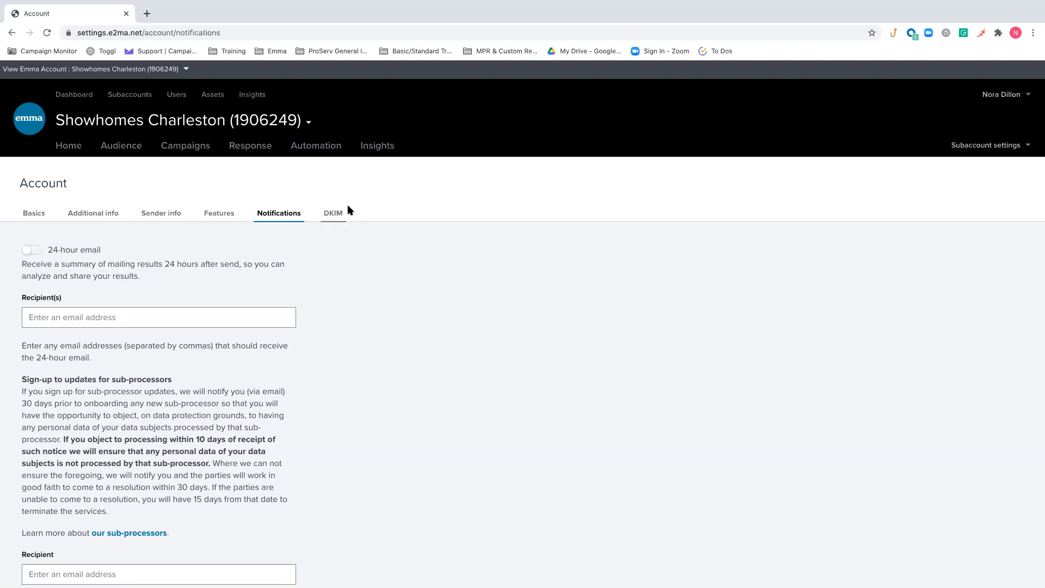
# Examine the account's DKIM settings, including the validation hash and the DKIM domain field
pyautogui.click(330, 213)
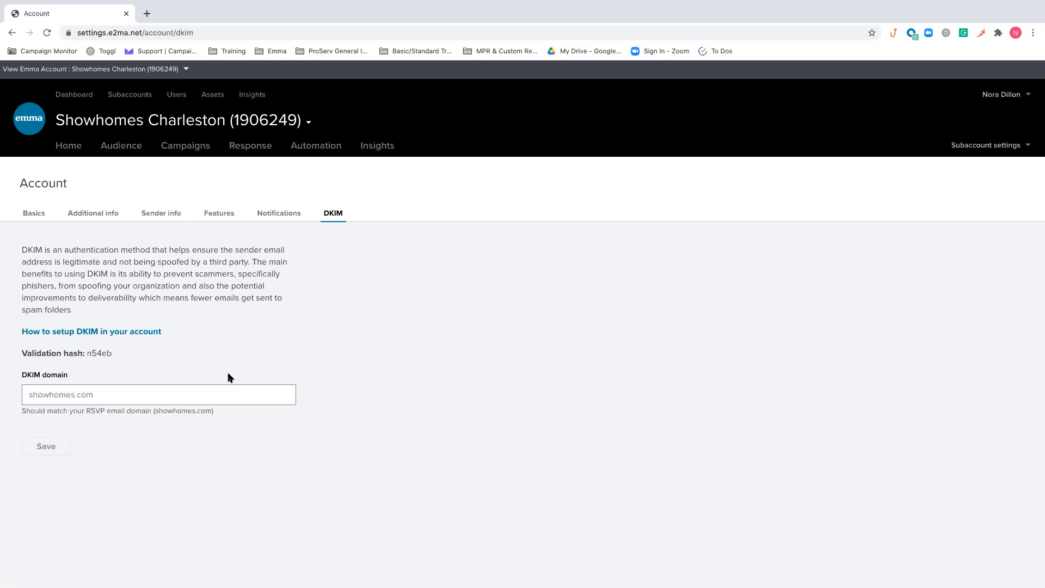
pyautogui.moveTo(116, 355); pyautogui.dragTo(88, 351)
pyautogui.click(105, 398)
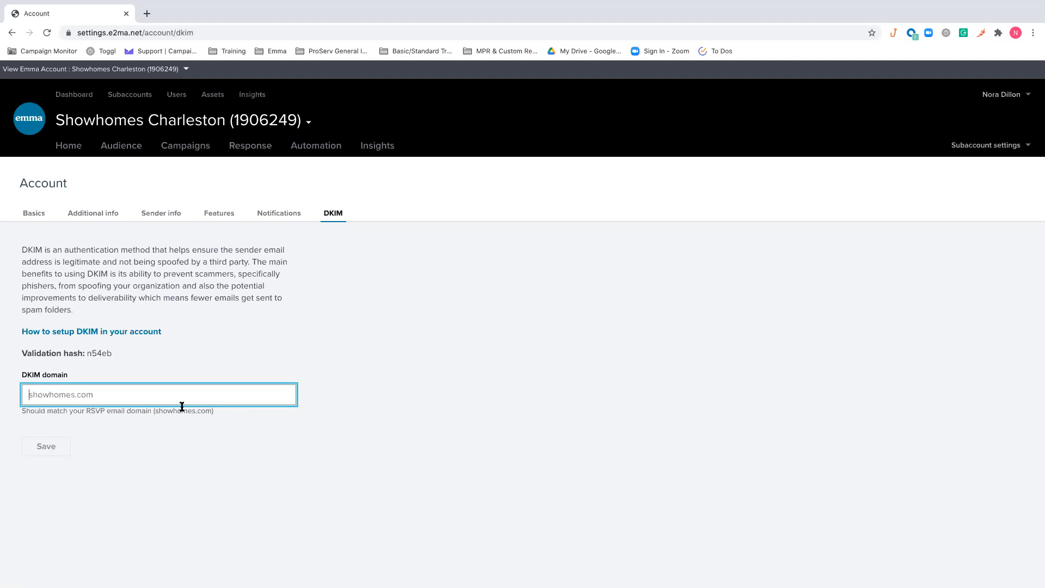
pyautogui.click(203, 345)
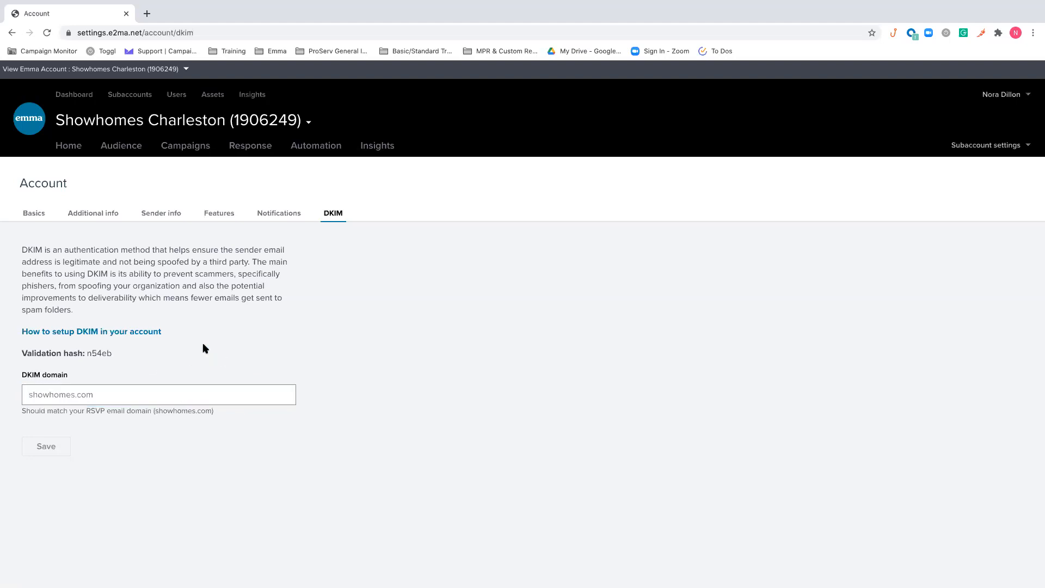
pyautogui.moveTo(112, 355); pyautogui.dragTo(85, 354)
# Read the help article on setting up DKIM, then close it to return to the account settings
pyautogui.click(131, 332)
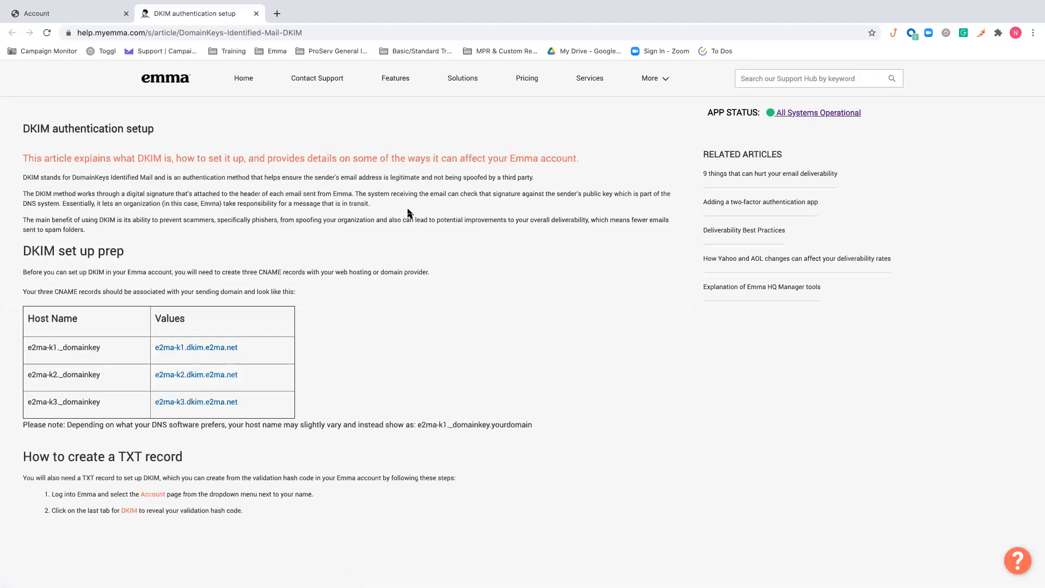
pyautogui.scroll(2, 269, 351)
pyautogui.scroll(-1, 147, 320)
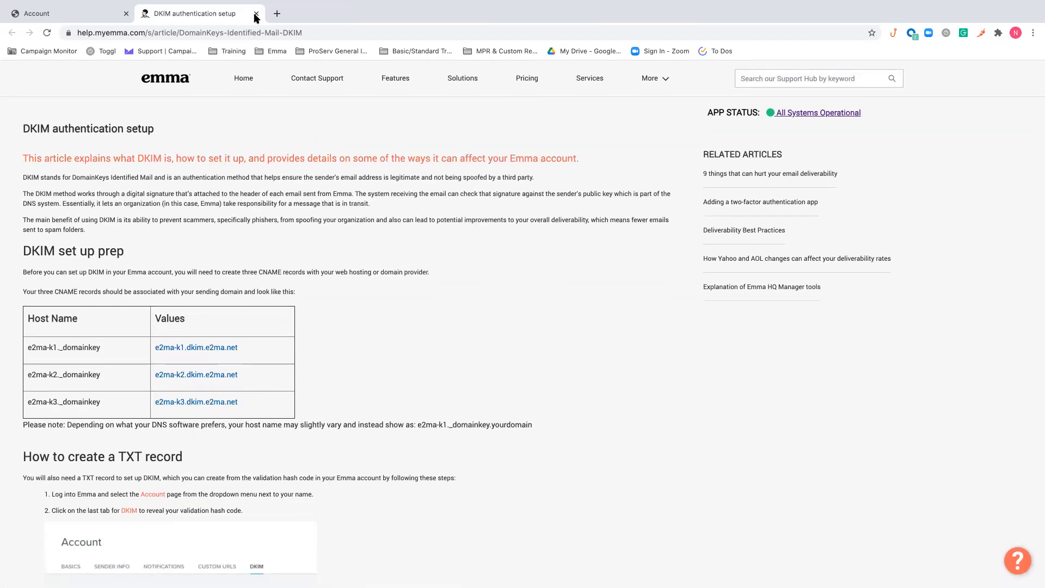
pyautogui.press('super+w')
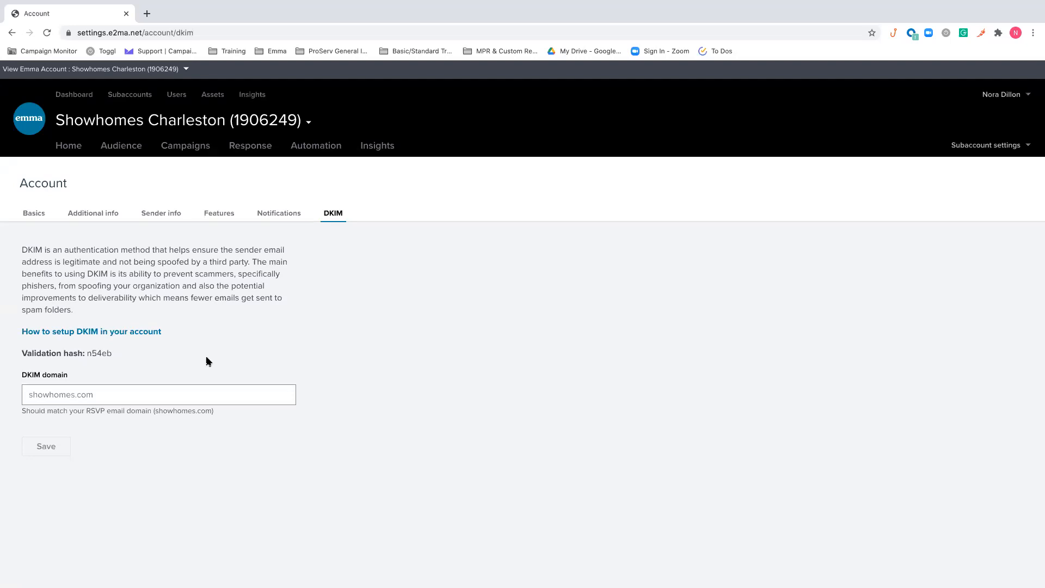
# Check the DKIM validation hash and look through the app integrations available to the subaccount
pyautogui.moveTo(135, 356); pyautogui.dragTo(88, 355)
pyautogui.click(279, 330)
pyautogui.click(1004, 149)
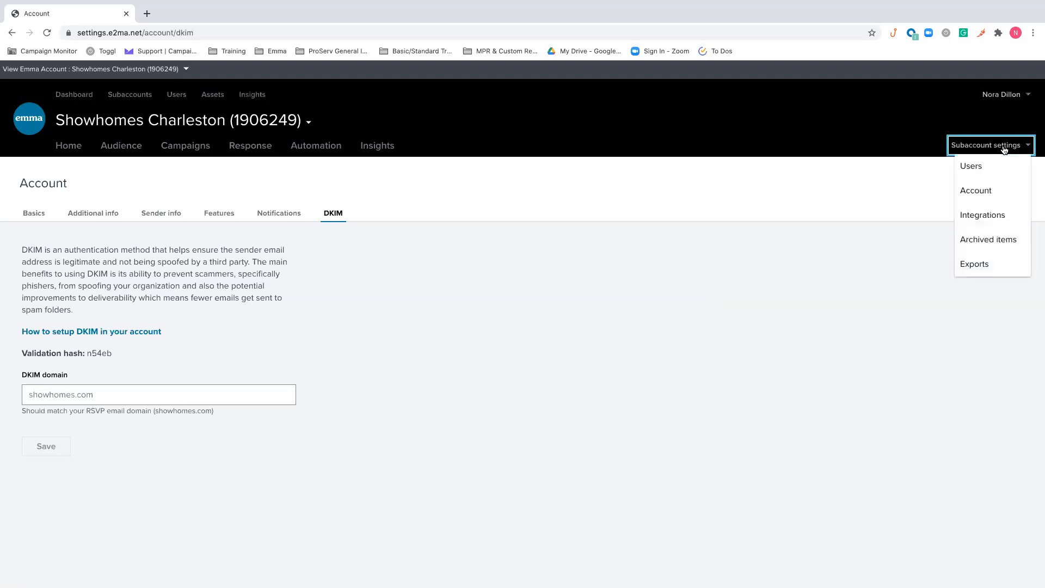
pyautogui.click(1014, 209)
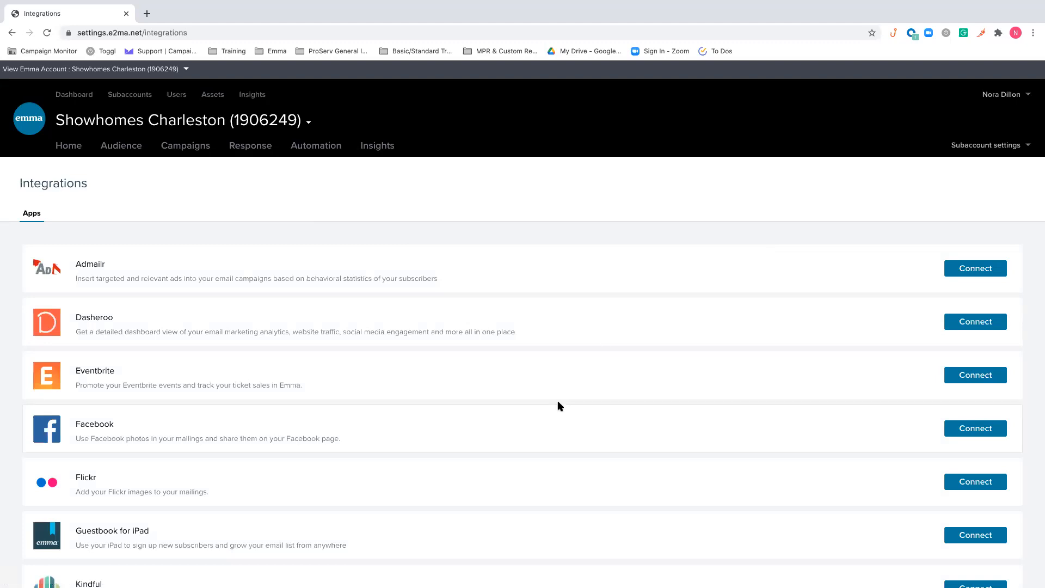
pyautogui.scroll(-3, 559, 406)
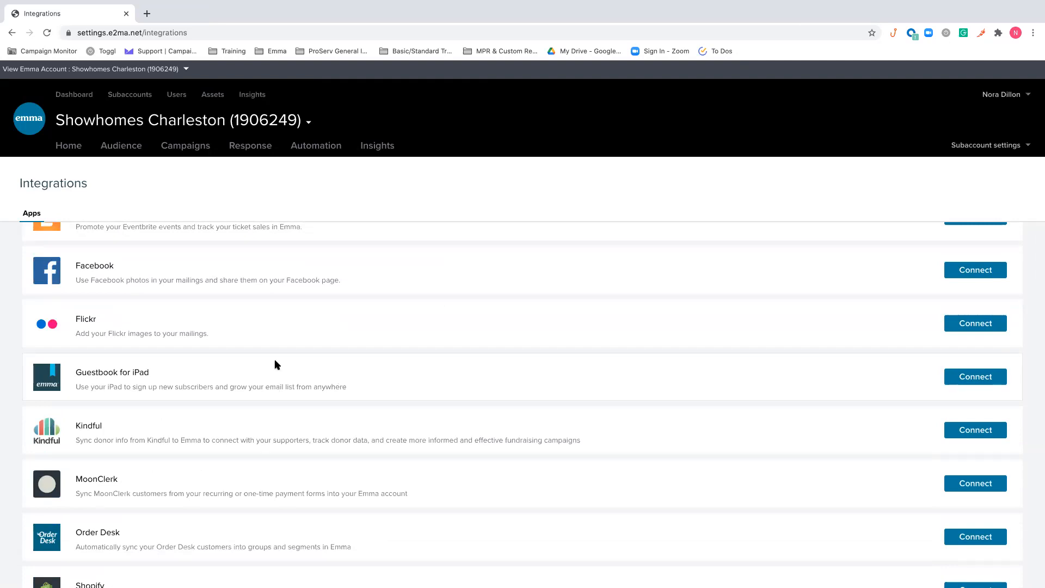
pyautogui.scroll(3, 275, 364)
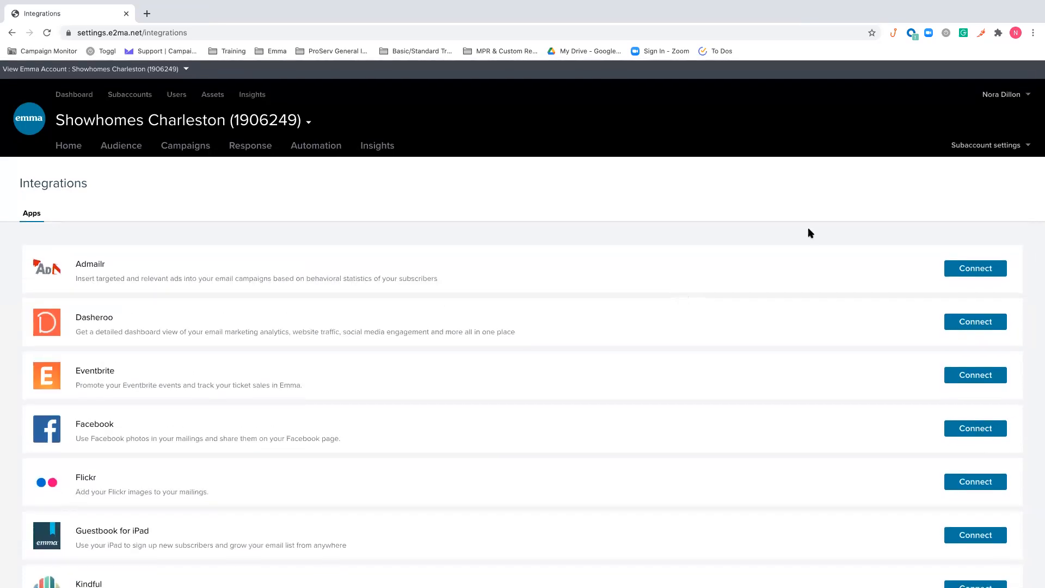
# Review the subaccount's archived groups and the actions for an archived group, and locate the Exports option in the subaccount settings
pyautogui.click(1007, 145)
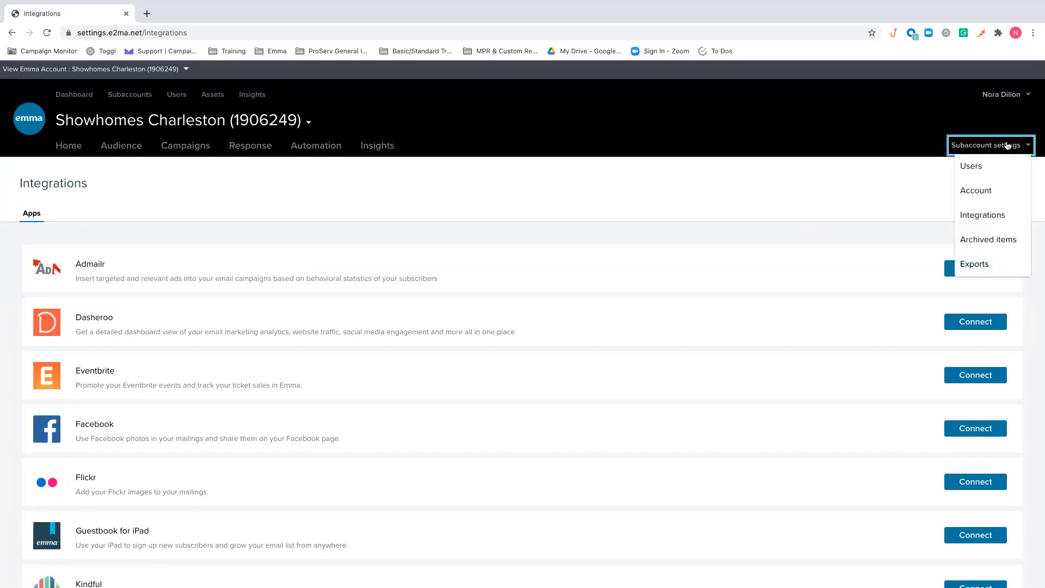
pyautogui.click(995, 239)
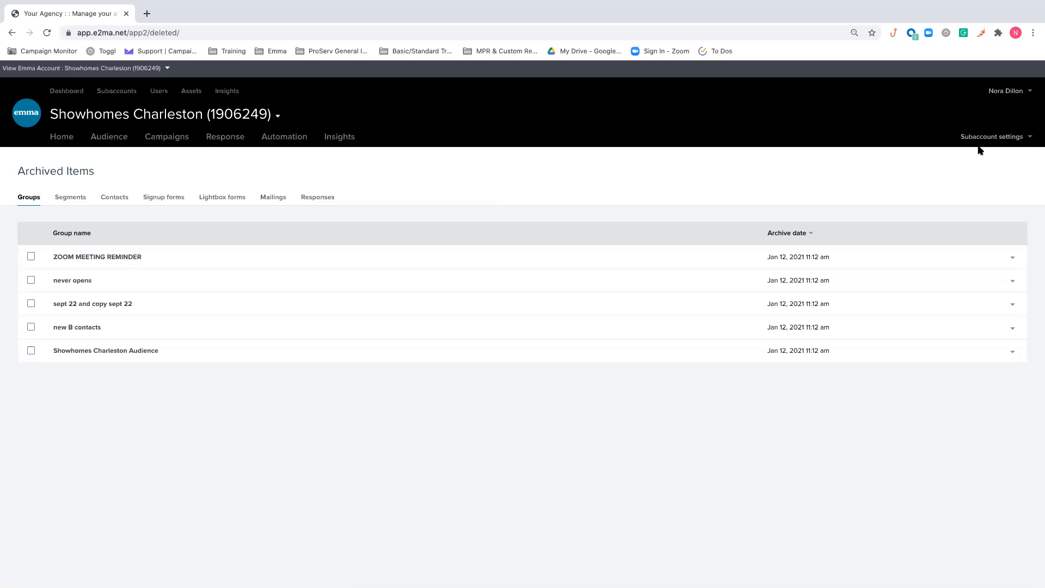
pyautogui.click(992, 136)
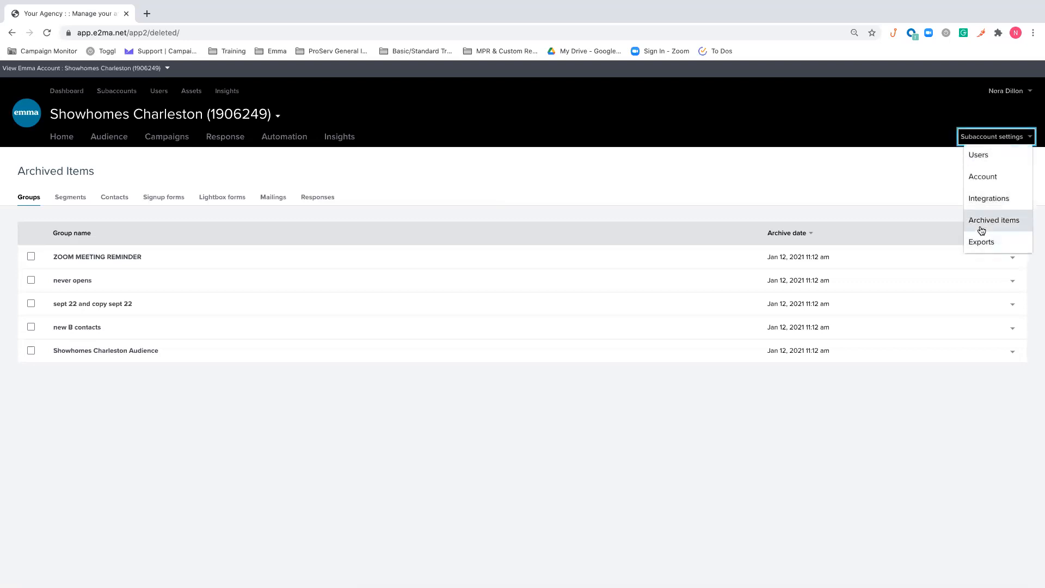
pyautogui.click(856, 226)
pyautogui.click(1013, 260)
pyautogui.click(882, 213)
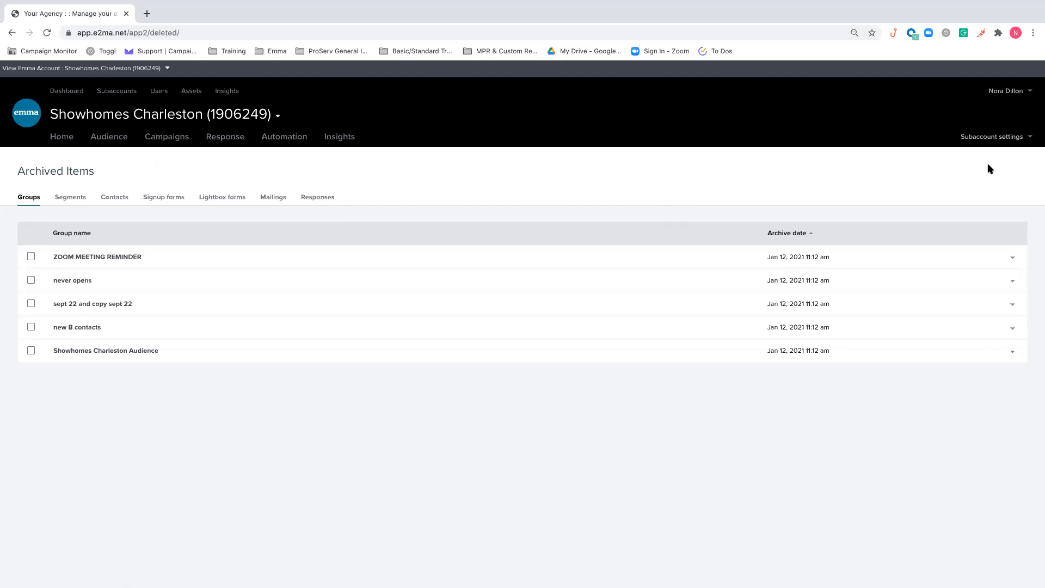
pyautogui.click(1019, 137)
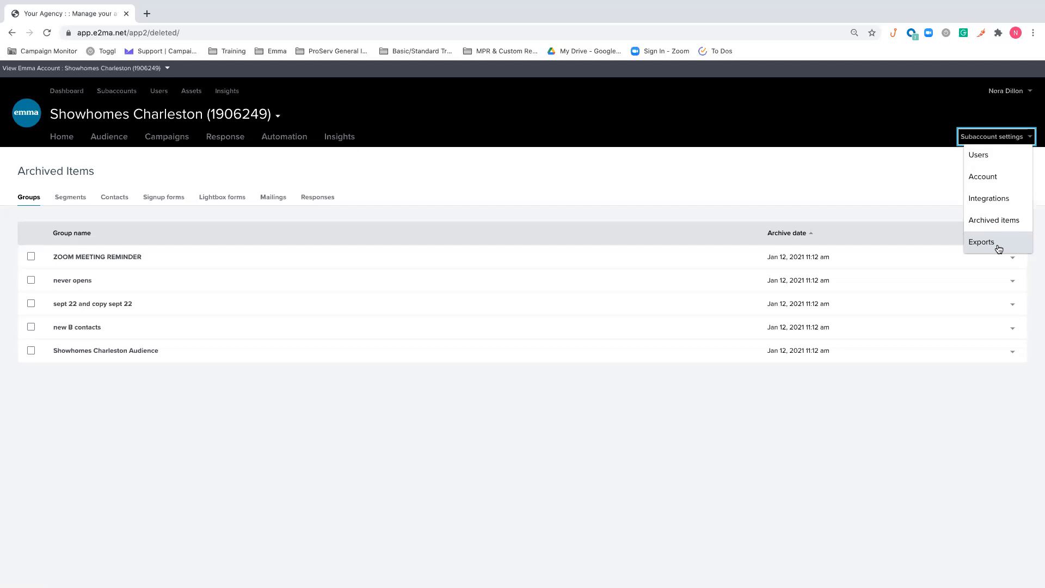
pyautogui.click(794, 158)
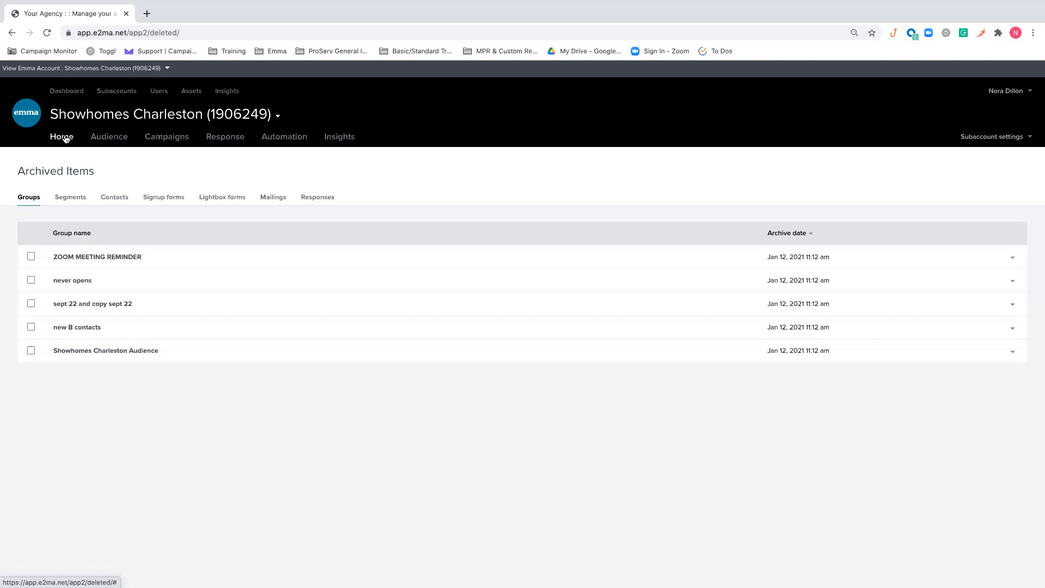
# Review the audience's error and opt-out contacts, then return to the active contacts list
pyautogui.click(93, 140)
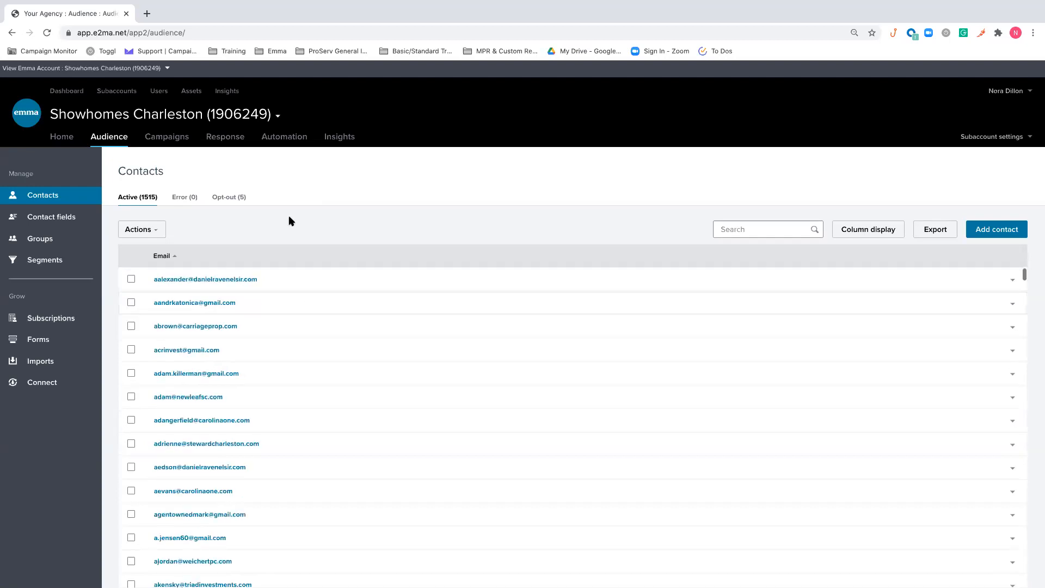
pyautogui.click(188, 197)
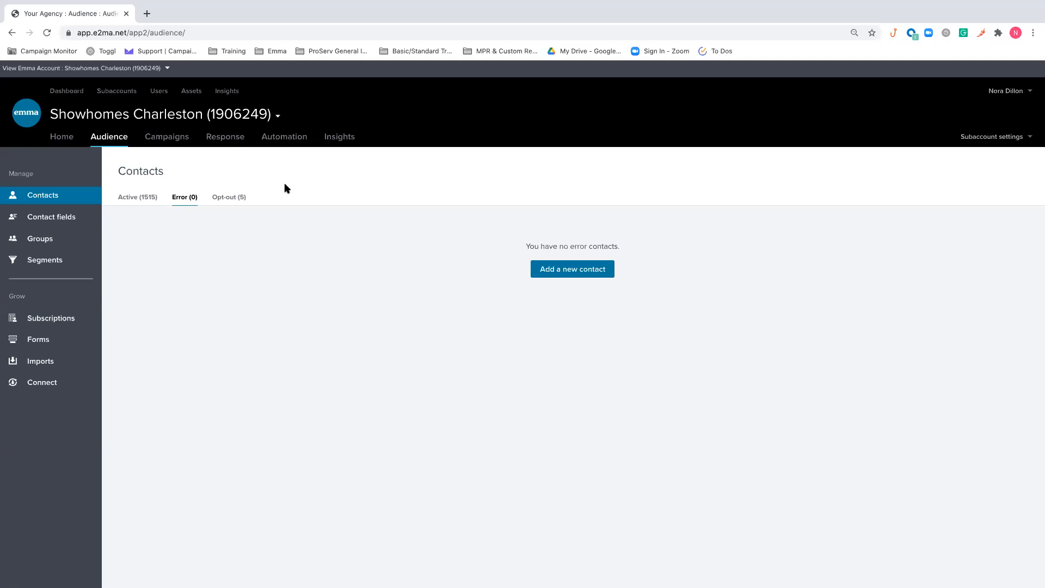
pyautogui.click(243, 196)
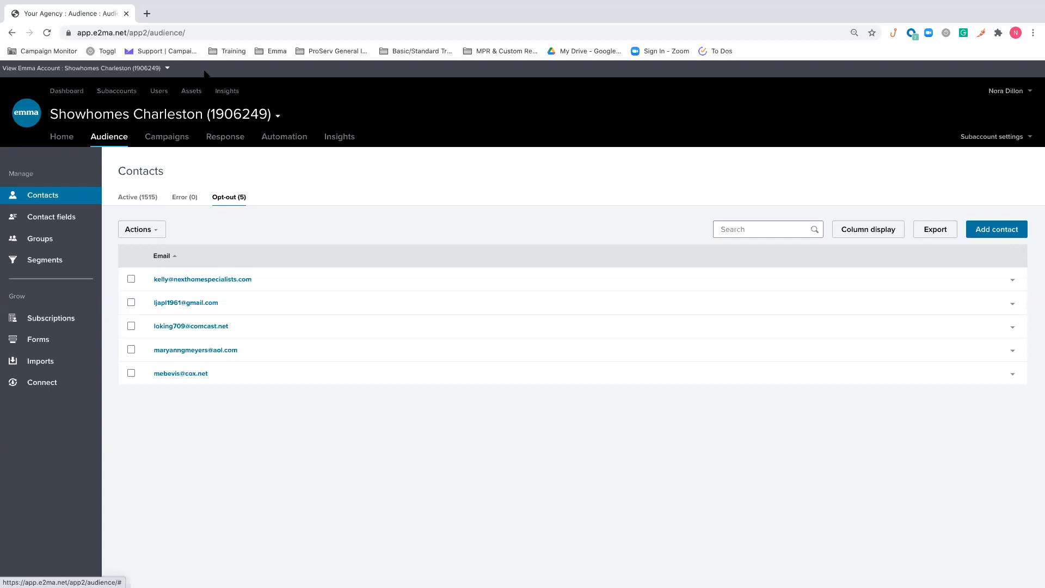
pyautogui.click(133, 198)
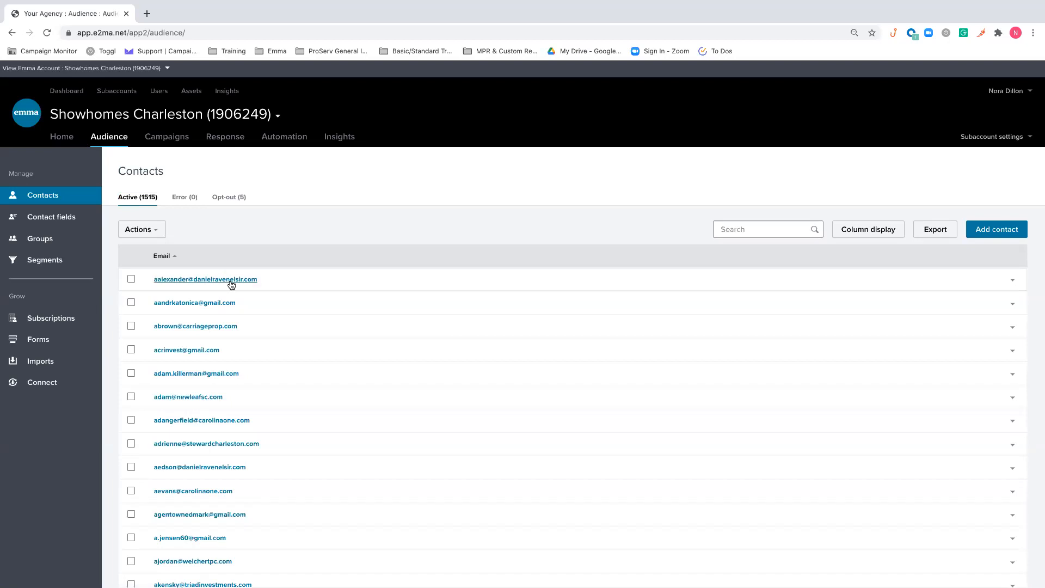
# Open the form for adding a contact and examine its email, first name, last name and group fields
pyautogui.click(987, 233)
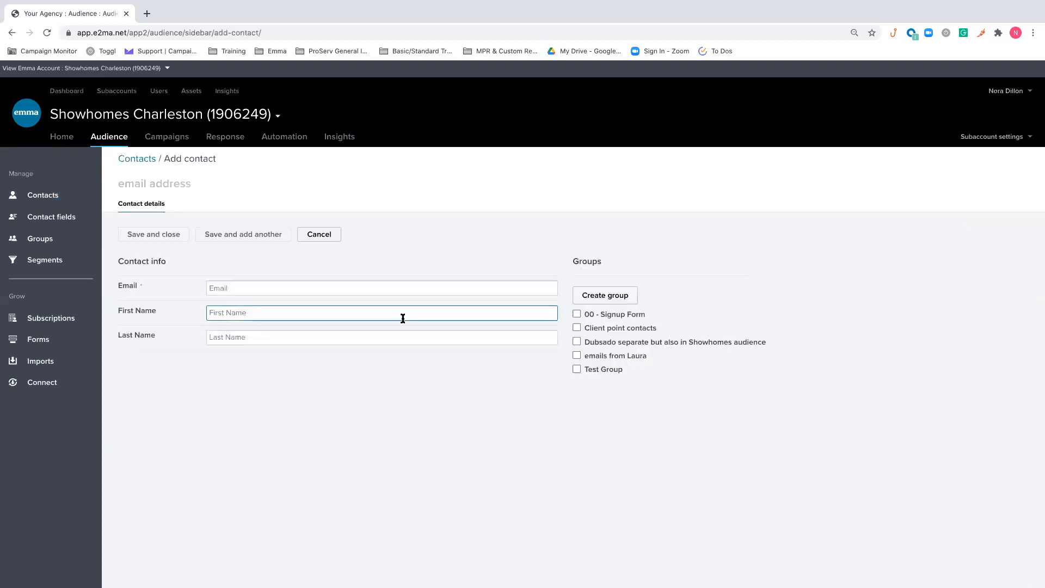
pyautogui.click(222, 189)
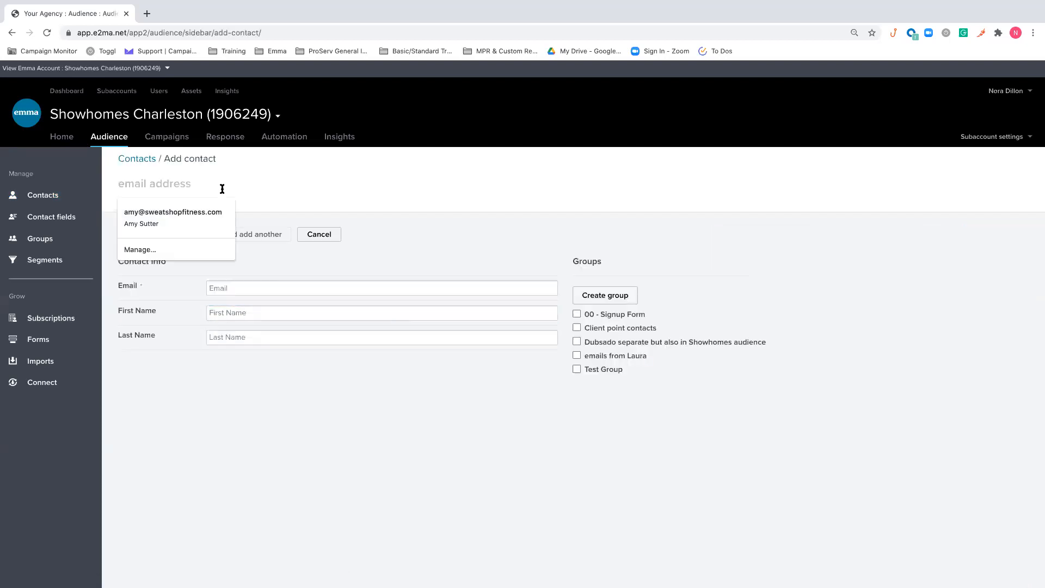
pyautogui.click(467, 223)
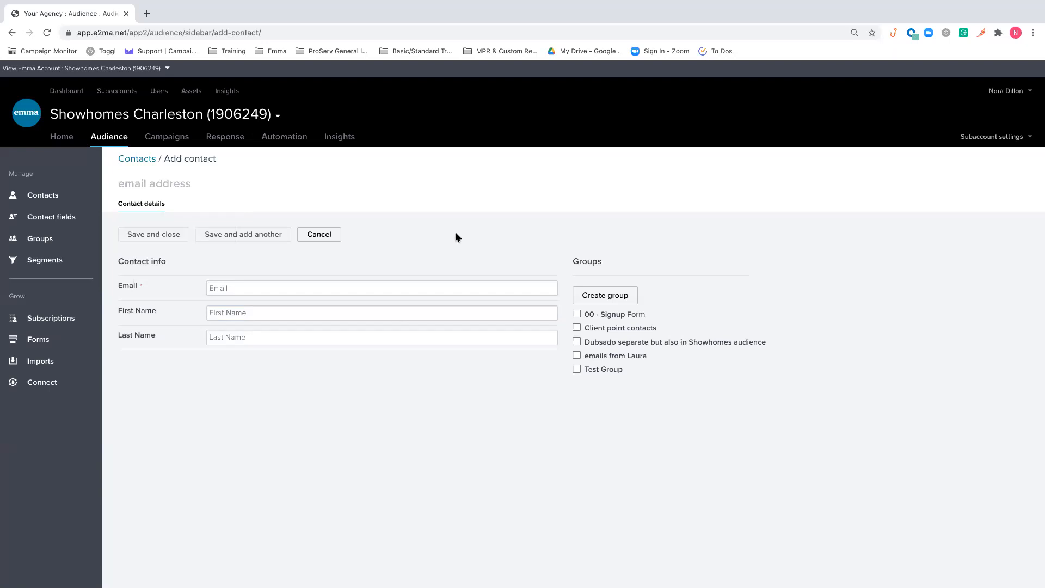
pyautogui.click(234, 286)
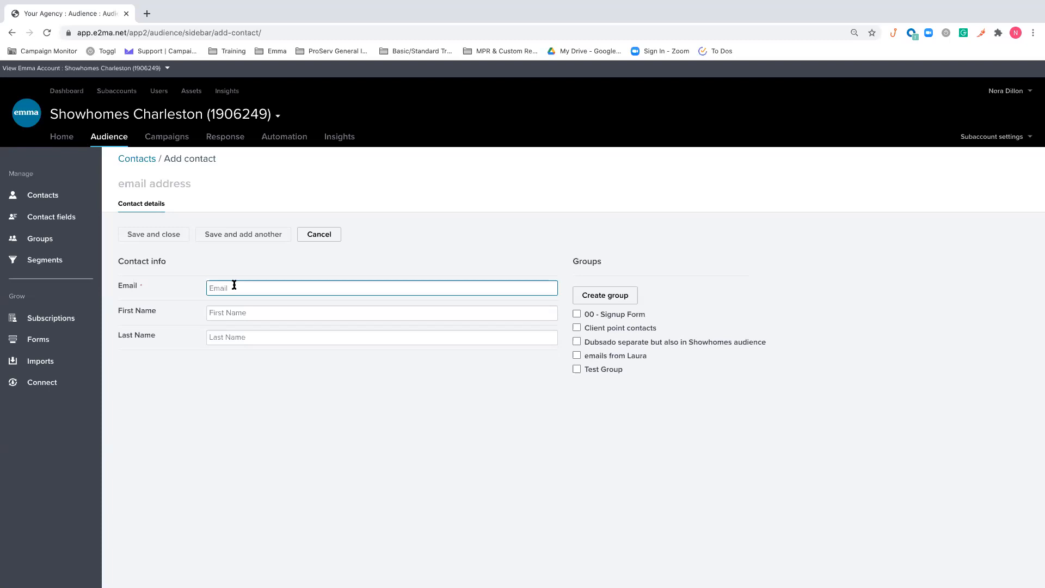
pyautogui.click(256, 311)
pyautogui.click(256, 338)
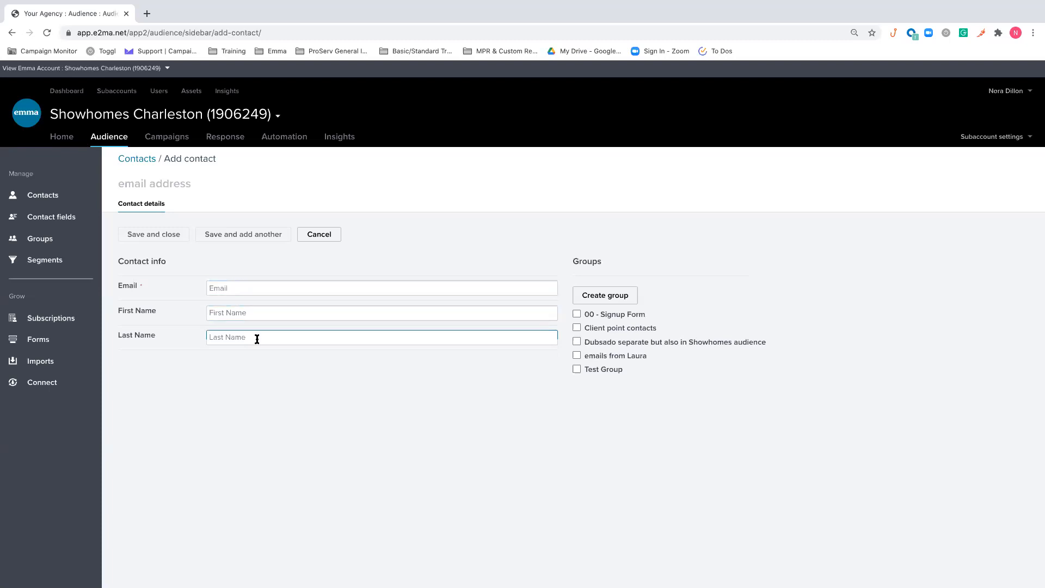
pyautogui.click(253, 308)
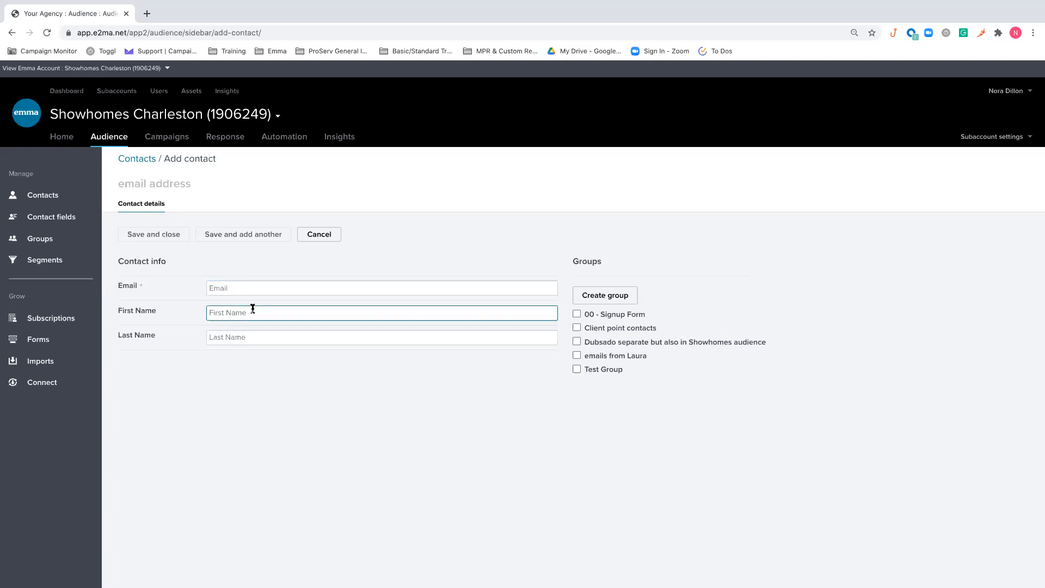
pyautogui.click(262, 336)
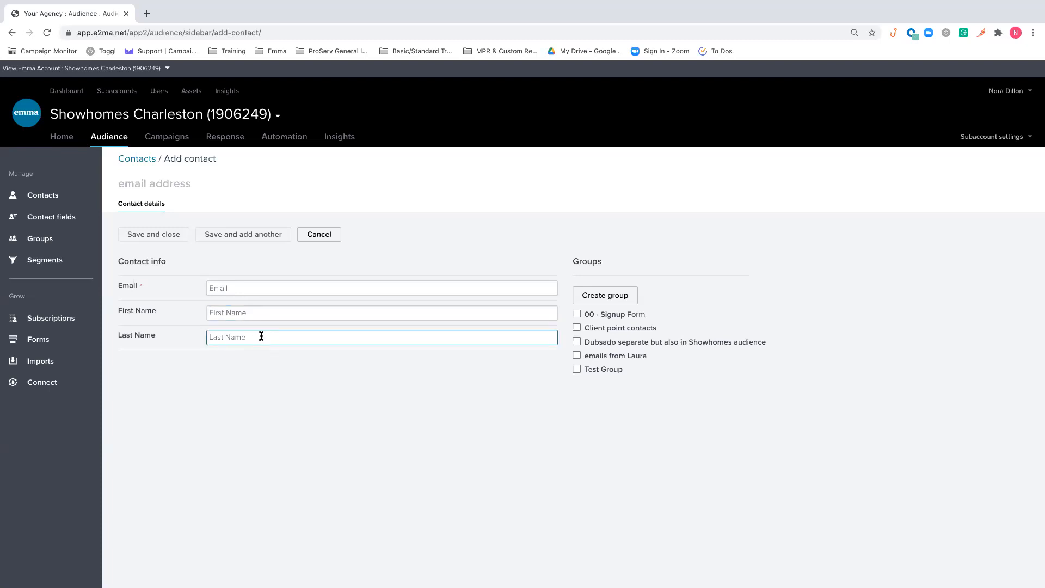
pyautogui.click(284, 390)
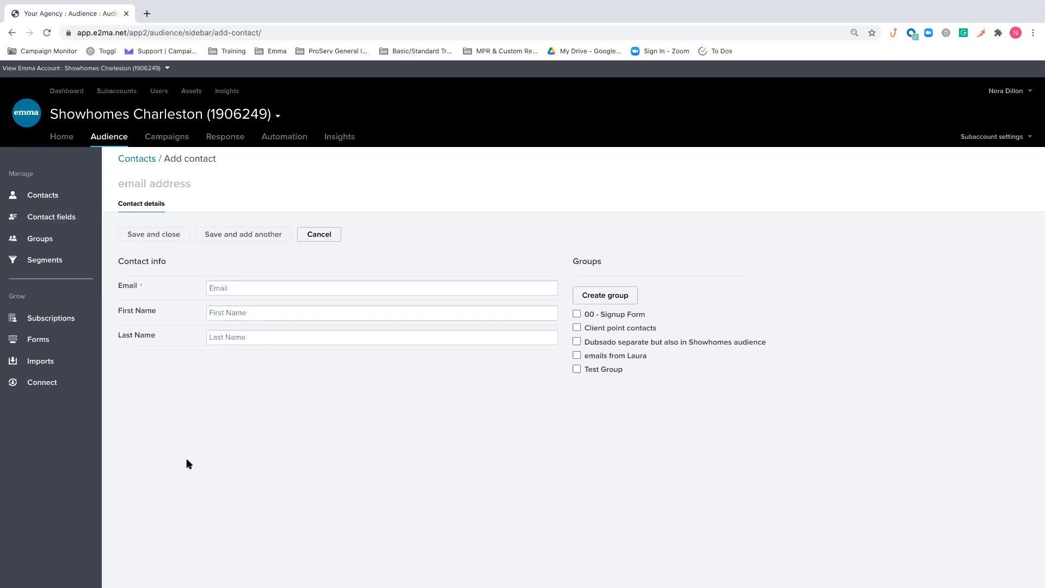
# Start creating a new contact field for the audience and preview the Short answer field type
pyautogui.click(60, 217)
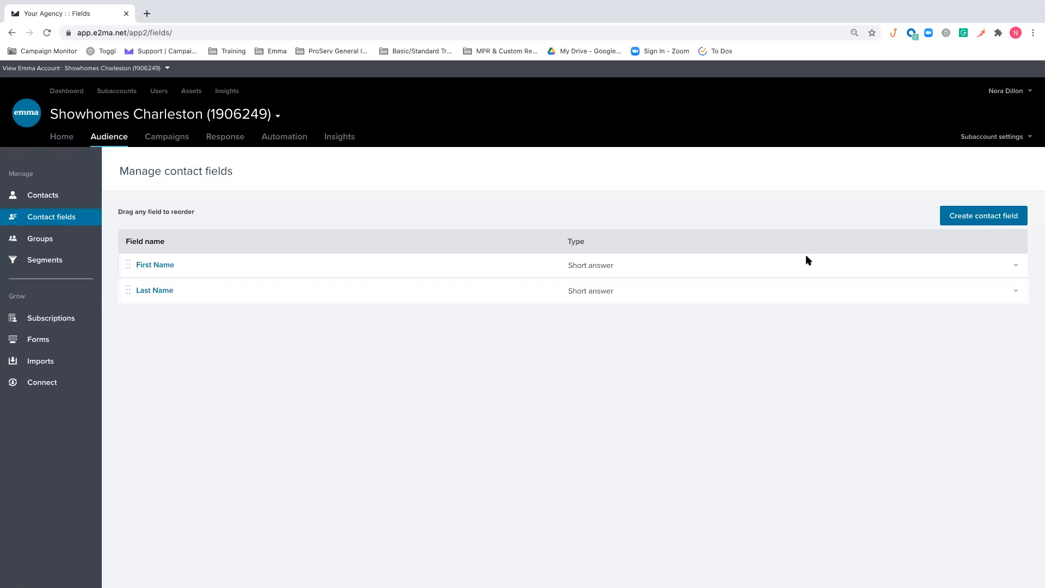
pyautogui.click(963, 219)
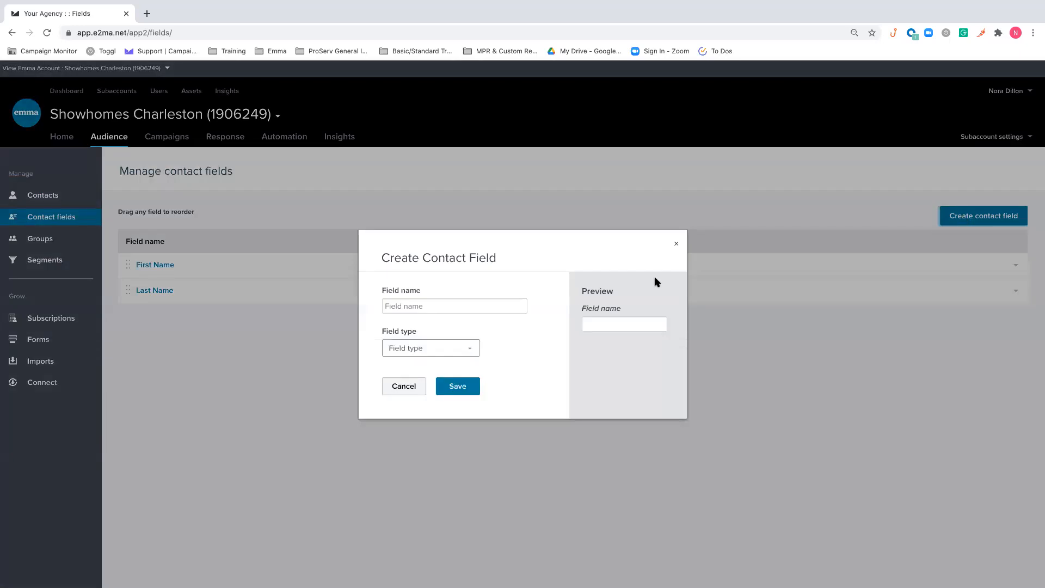
pyautogui.click(449, 305)
pyautogui.click(463, 349)
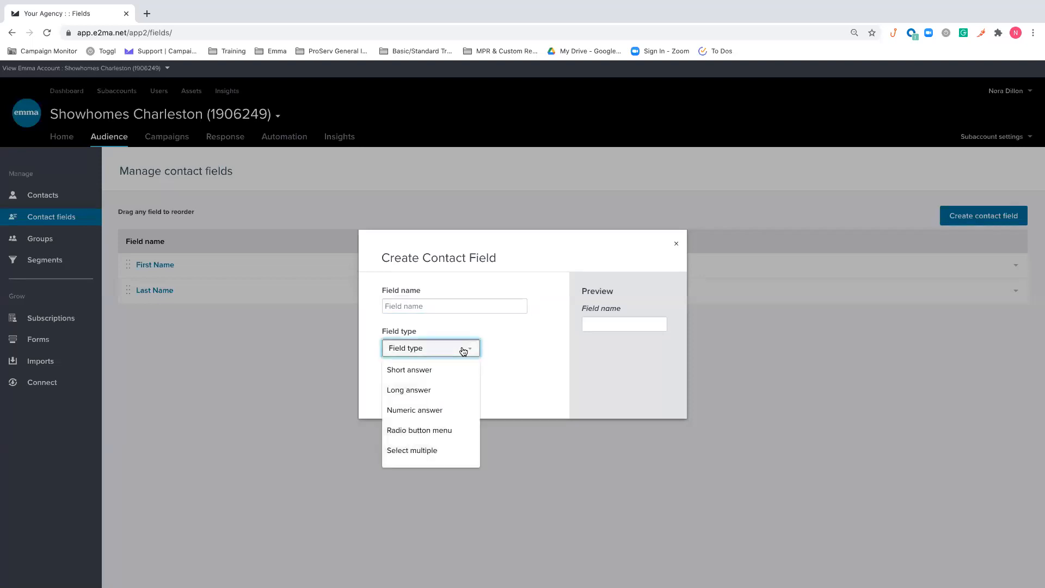
pyautogui.click(436, 369)
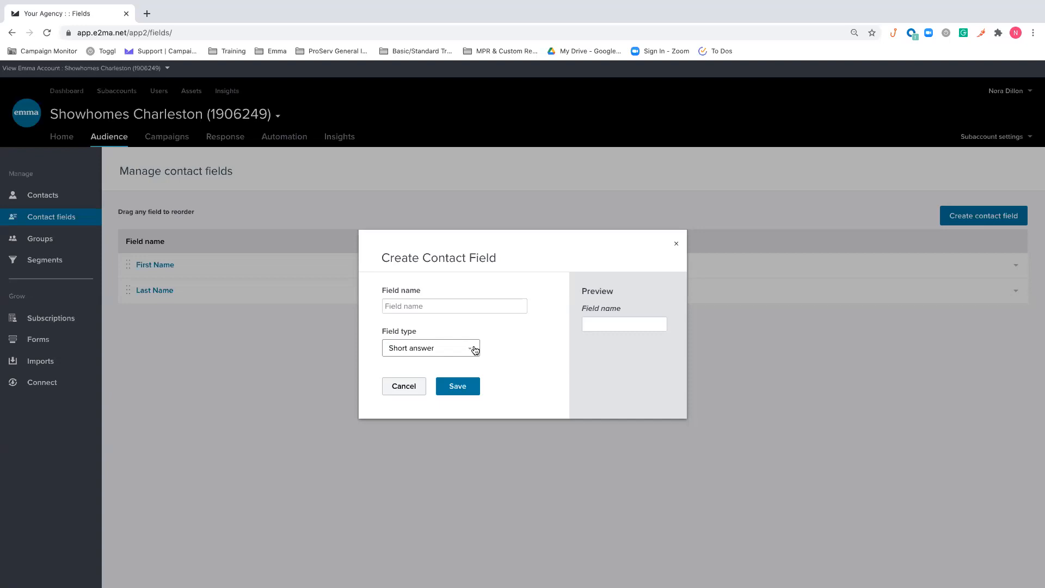
# Preview the Long answer, Numeric answer and Radio button menu types for the new contact field
pyautogui.click(475, 350)
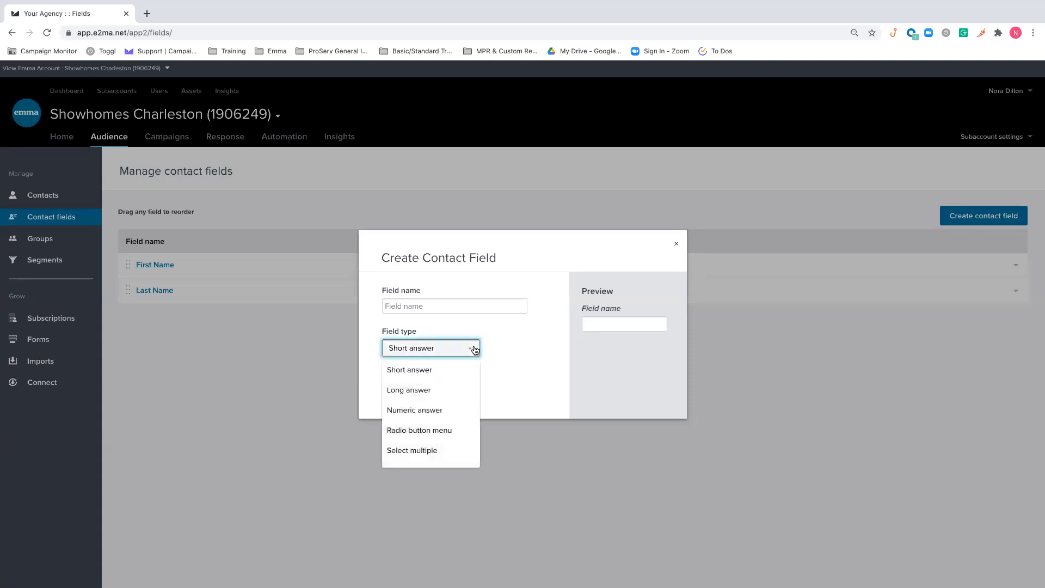
pyautogui.click(436, 389)
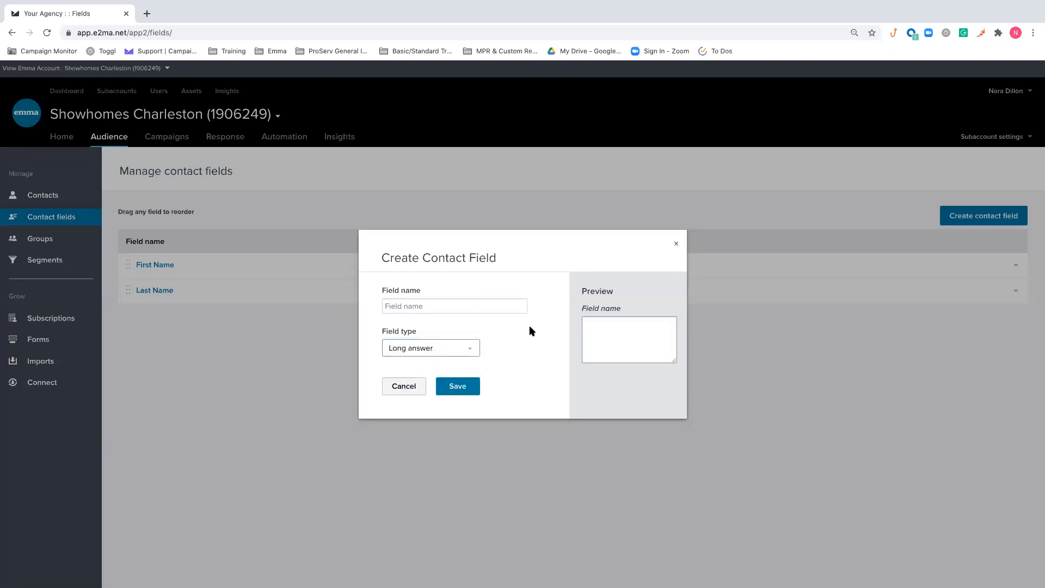
pyautogui.click(467, 348)
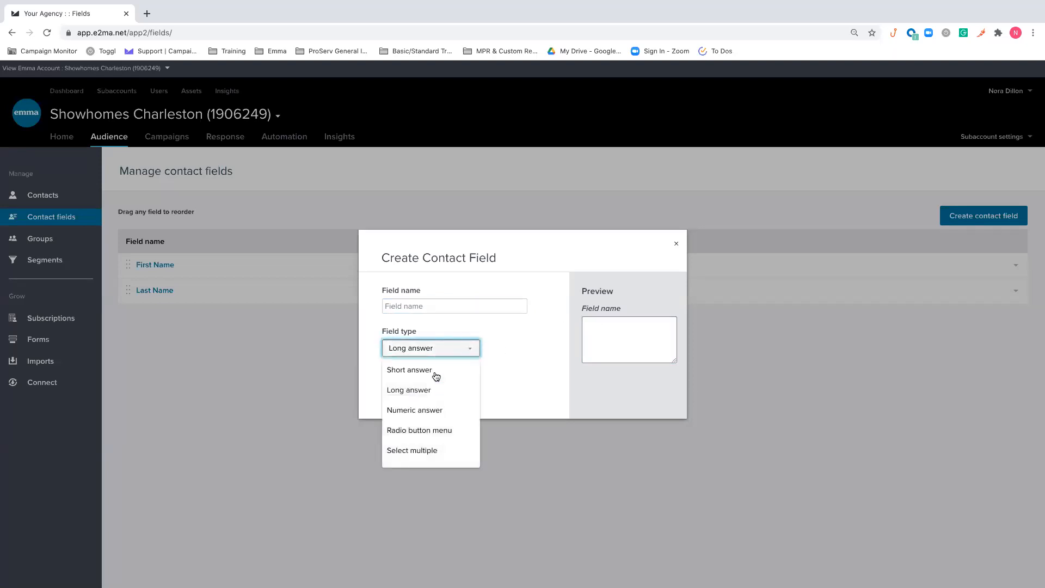
pyautogui.click(413, 410)
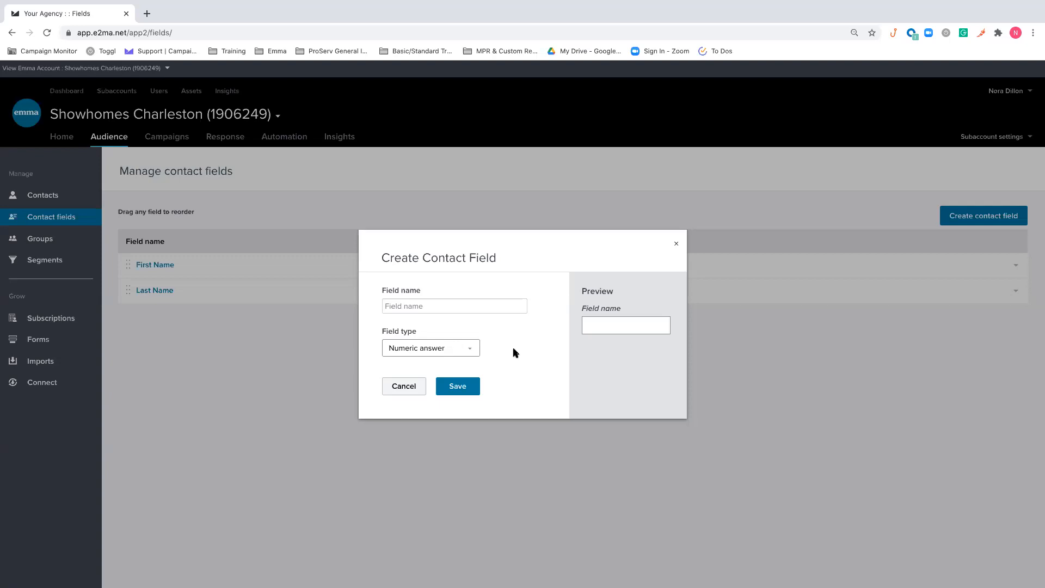
pyautogui.click(469, 348)
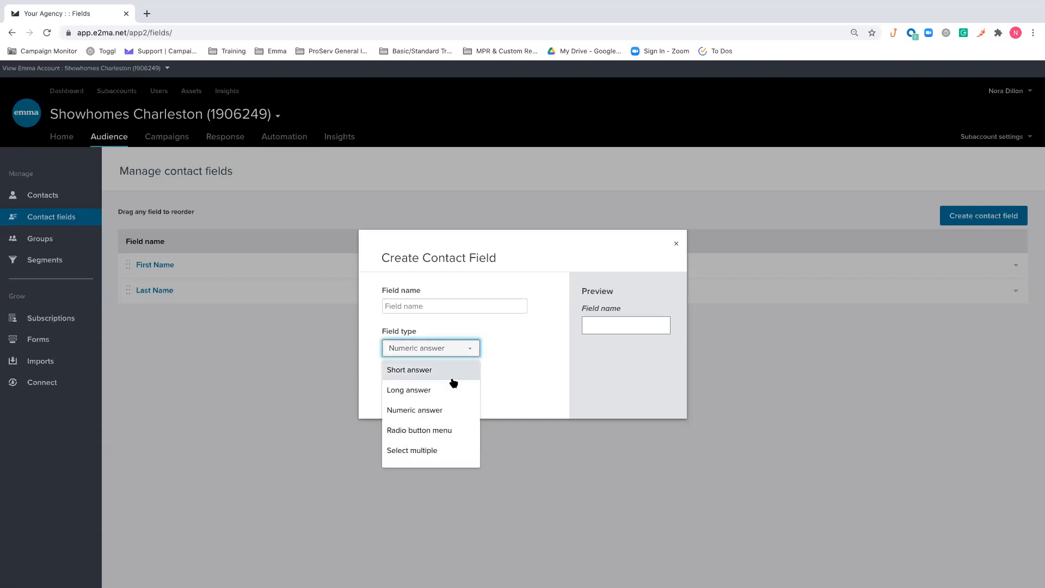
pyautogui.click(457, 429)
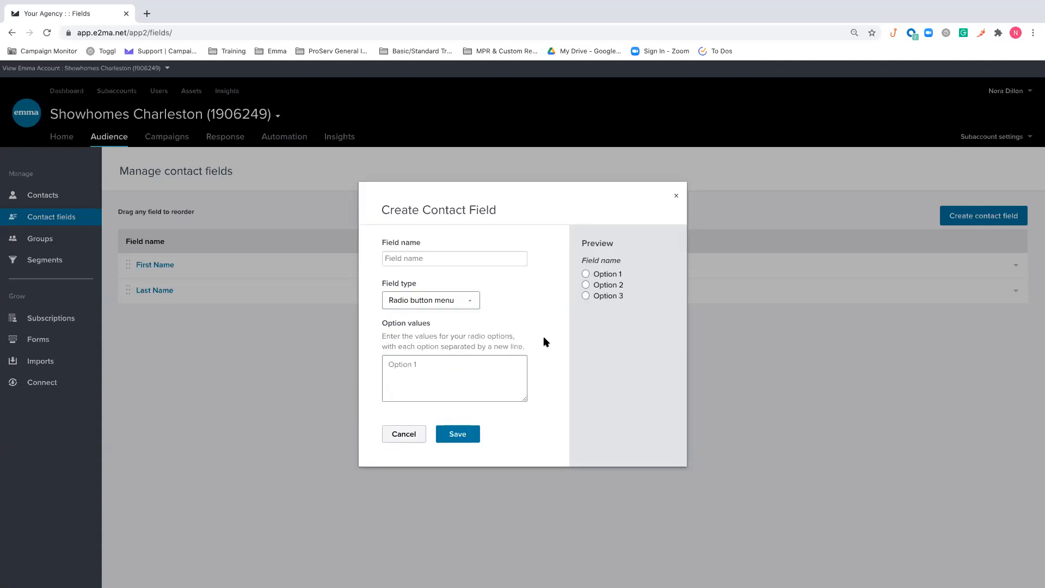
# Set the new contact field's type to Select multiple and examine its option values entry
pyautogui.click(420, 301)
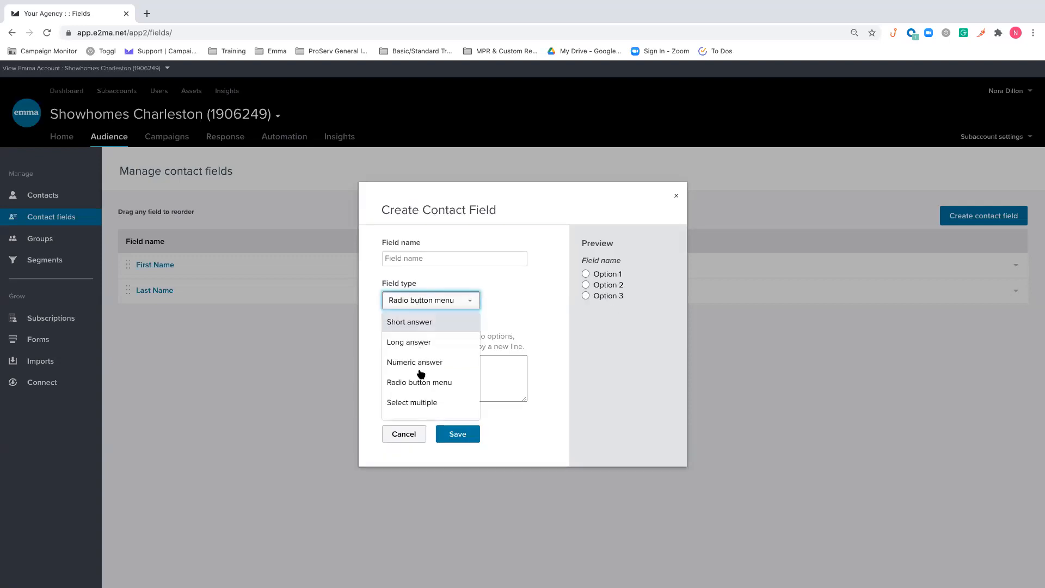
pyautogui.click(416, 402)
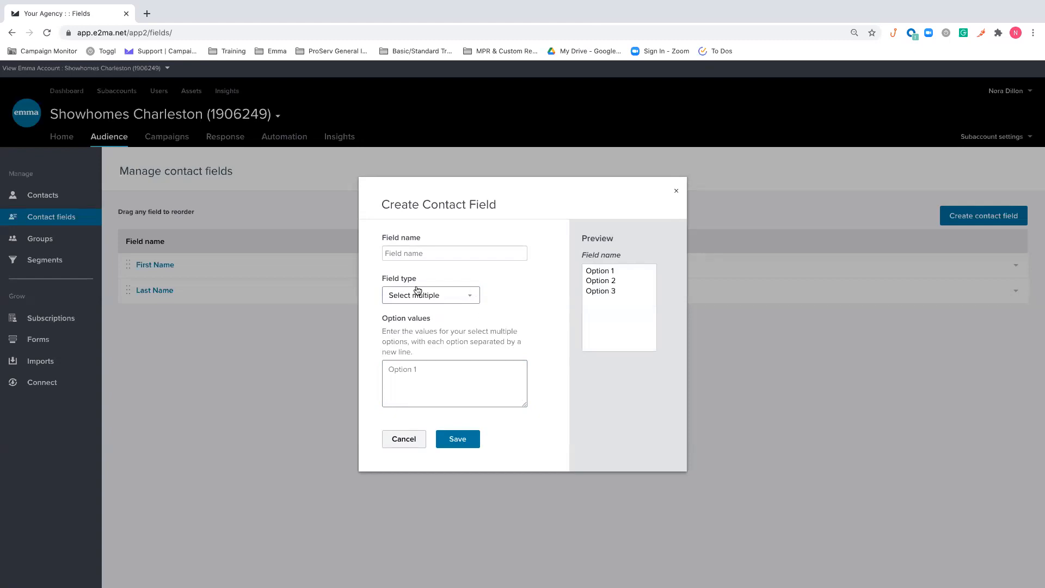
pyautogui.click(395, 368)
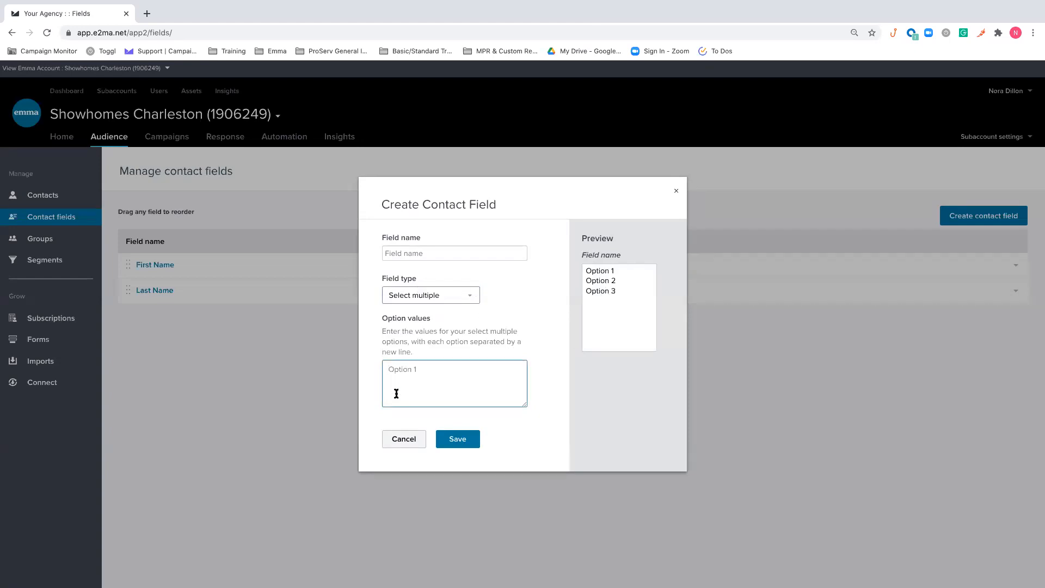
# Preview the Checkbox menu and Drop down menu types for the new contact field
pyautogui.click(471, 294)
pyautogui.scroll(-1, 457, 349)
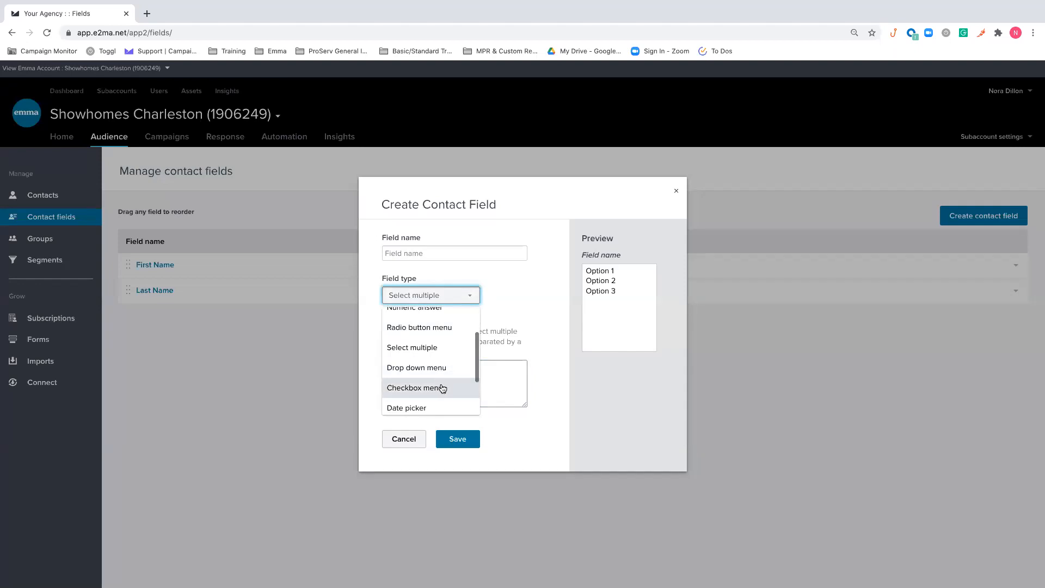
pyautogui.click(443, 388)
pyautogui.click(465, 296)
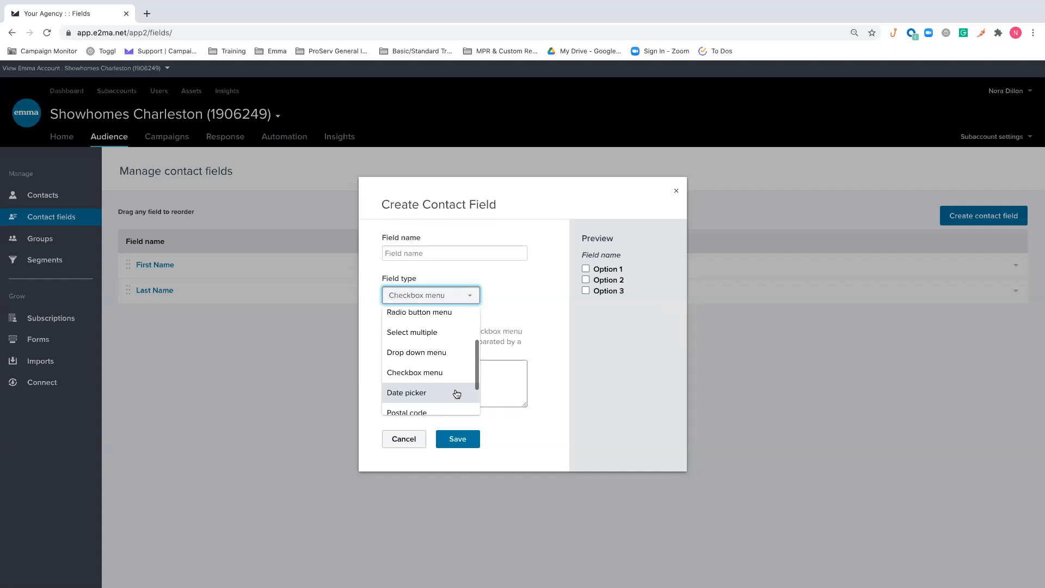
pyautogui.click(467, 354)
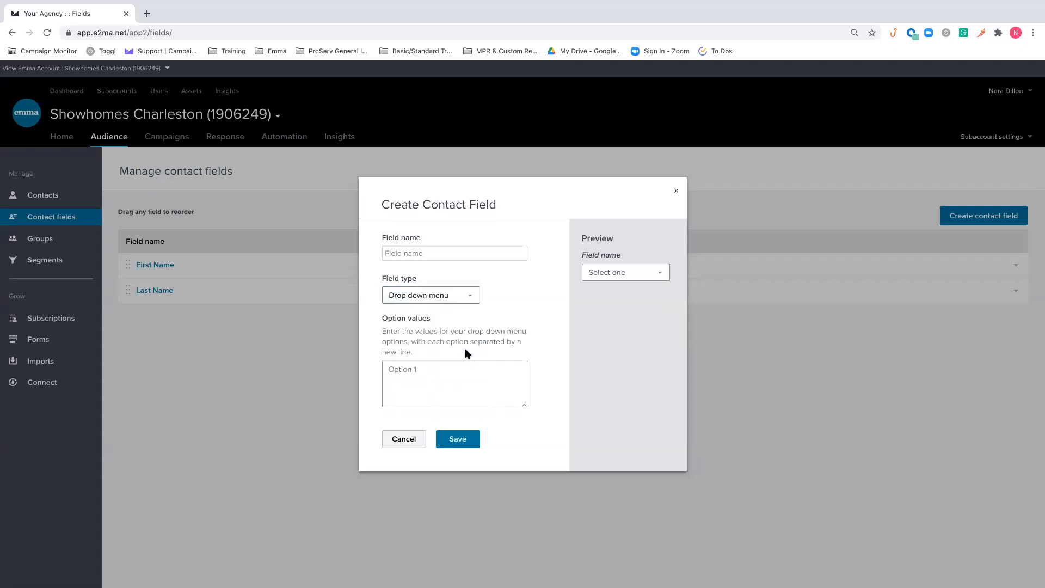
# Preview the Date picker type, look over the remaining field types and cancel the contact field creation
pyautogui.click(461, 299)
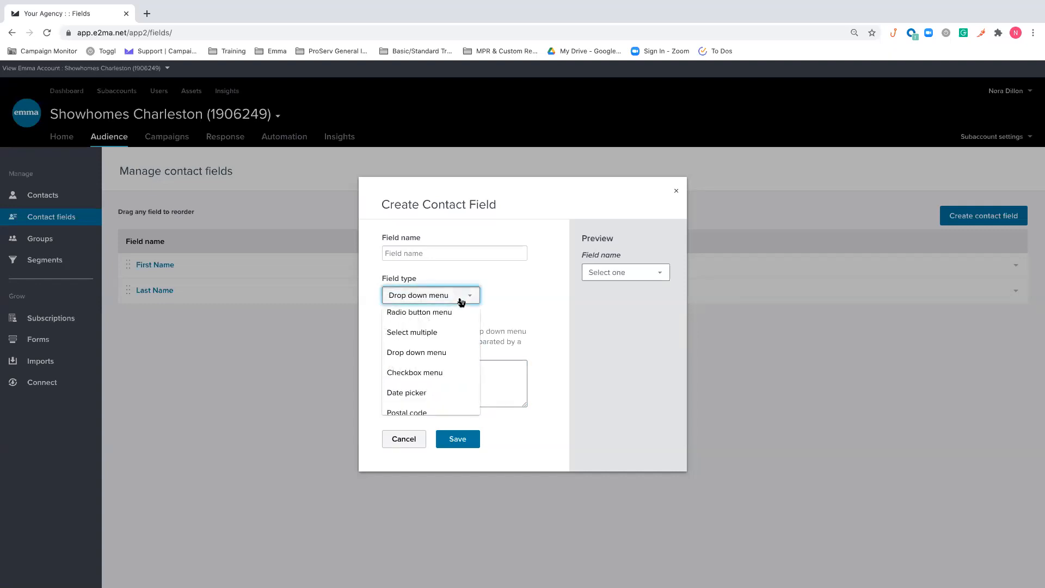
pyautogui.scroll(-1, 462, 349)
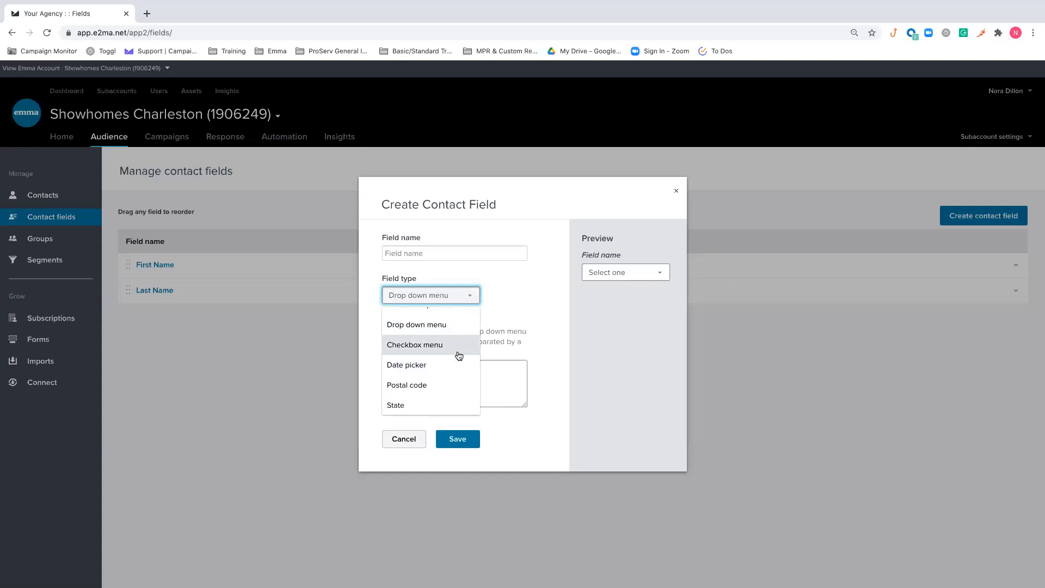
pyautogui.click(457, 365)
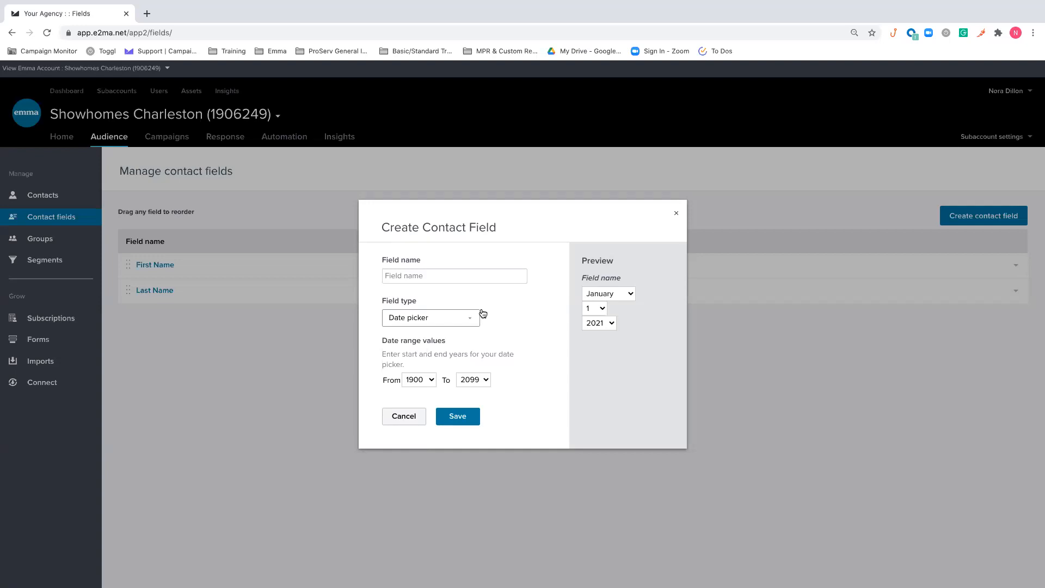
pyautogui.click(462, 316)
pyautogui.scroll(-2, 430, 375)
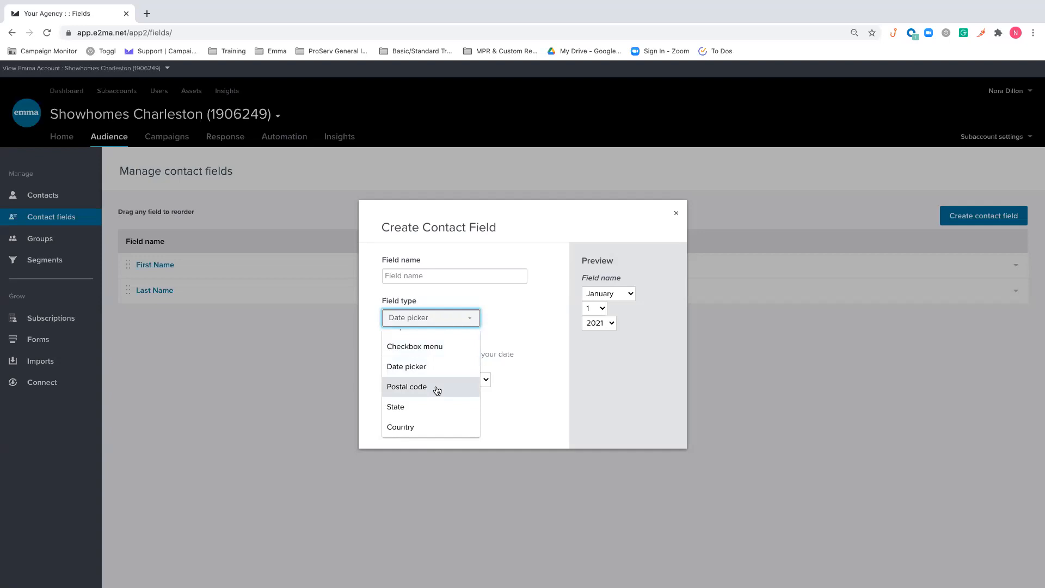
pyautogui.click(525, 335)
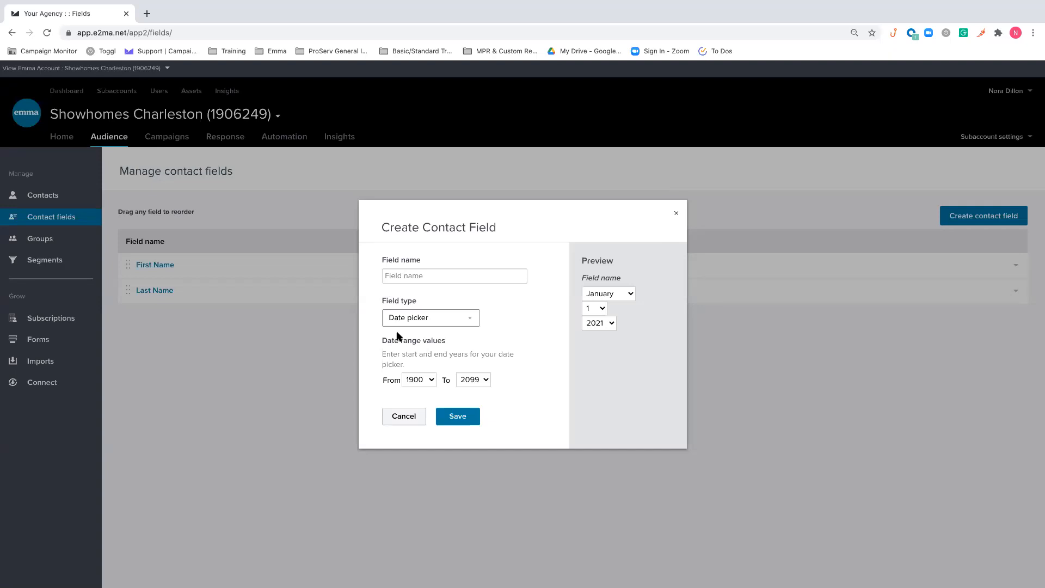
pyautogui.click(404, 416)
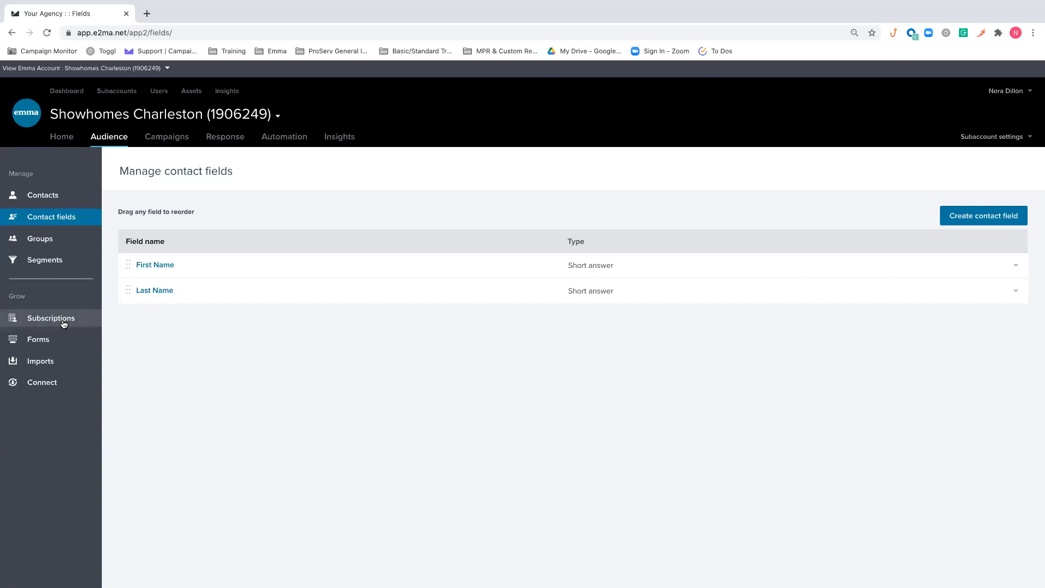
# Start a new contact import from the audience's imports and upload the file Test Contacts - Showhomes.xls
pyautogui.click(64, 362)
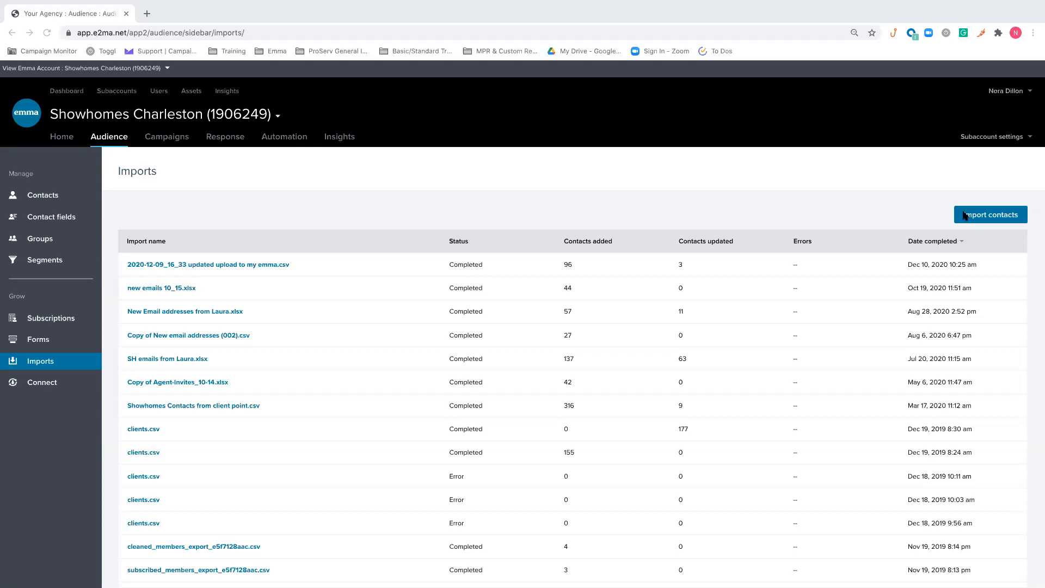
pyautogui.click(989, 220)
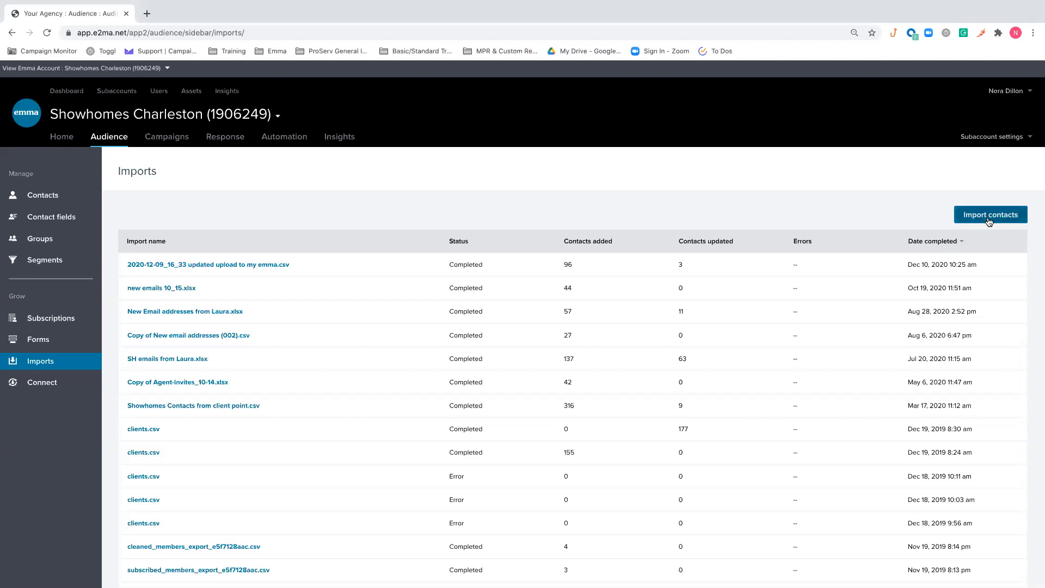
pyautogui.click(988, 220)
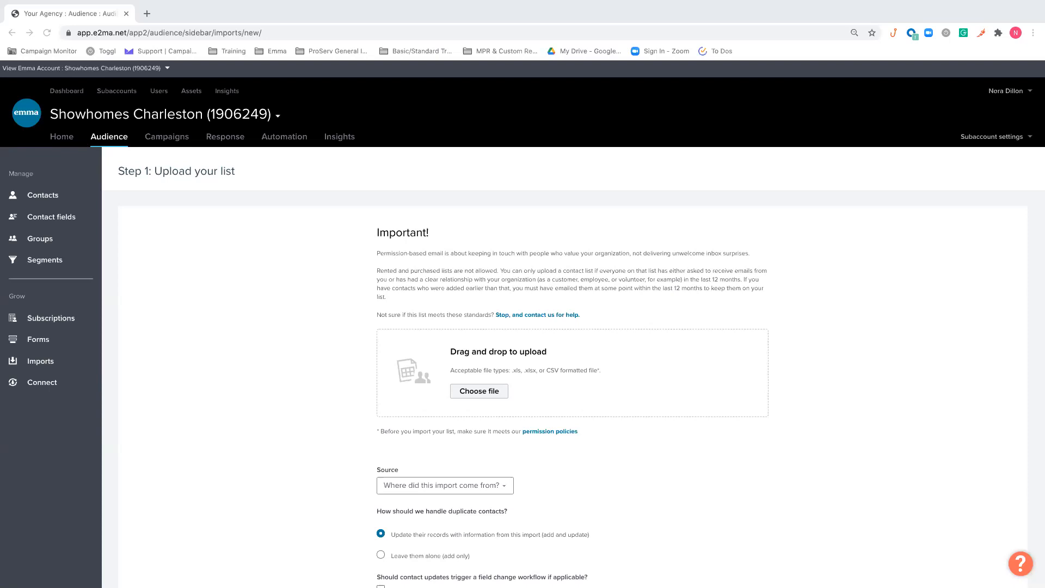
pyautogui.moveTo(360, 453); pyautogui.dragTo(504, 368)
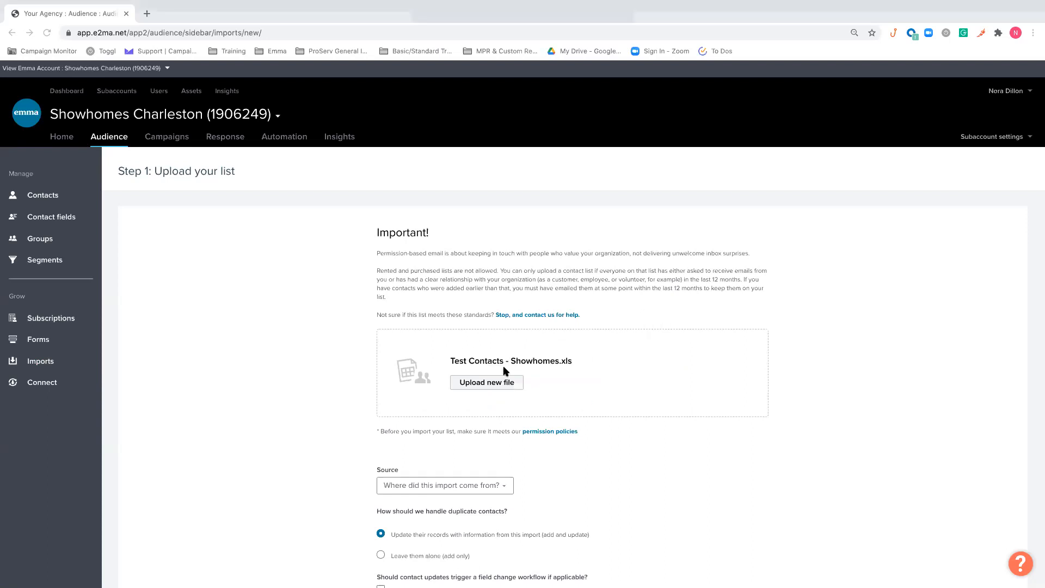
# Review the import source choices, set duplicate contacts to update their records (add and update), and proceed to field mapping
pyautogui.scroll(-1, 468, 425)
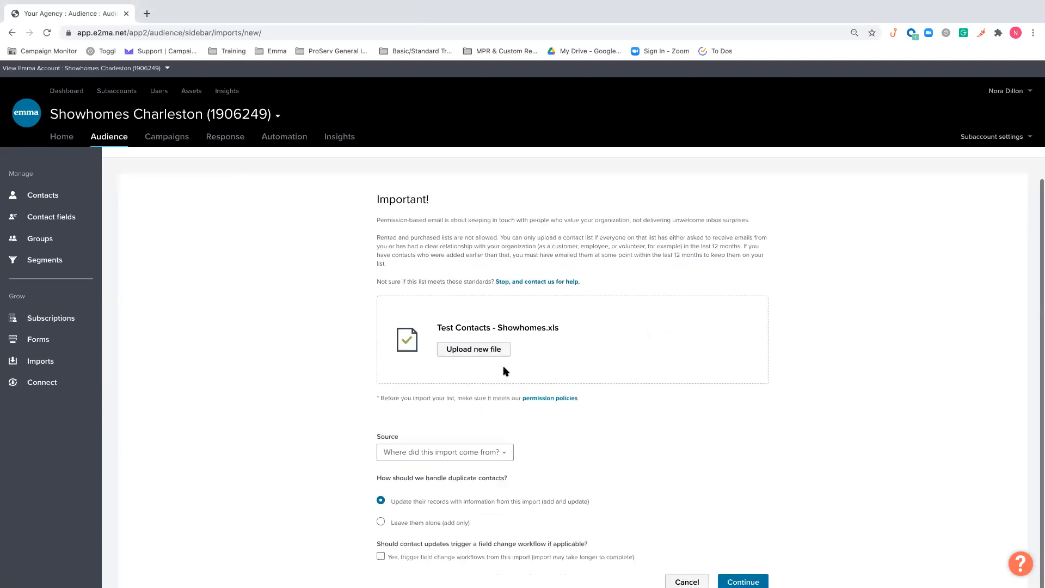
pyautogui.click(466, 453)
pyautogui.click(588, 440)
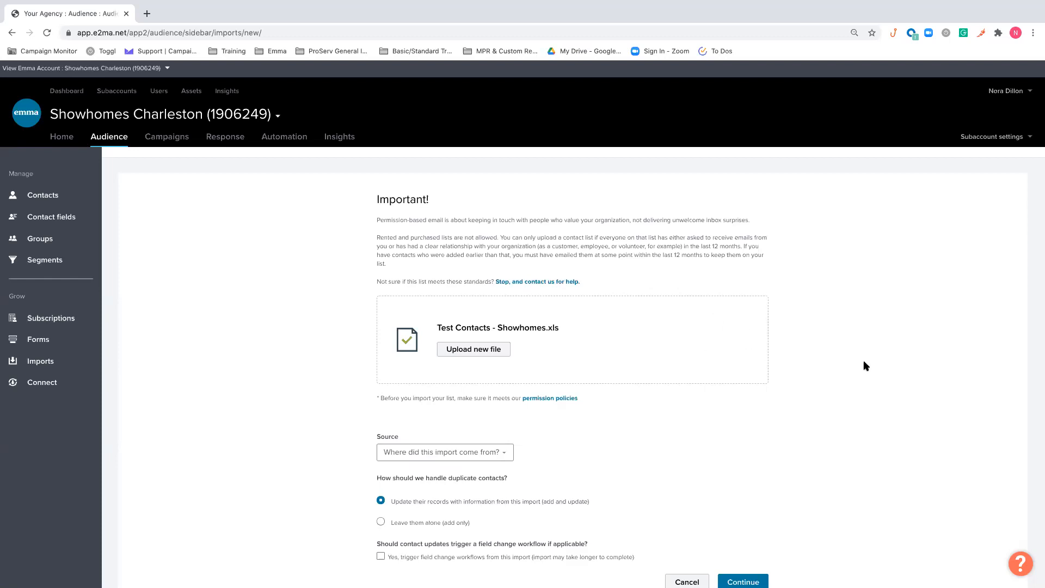
pyautogui.click(409, 523)
pyautogui.click(514, 502)
pyautogui.click(743, 581)
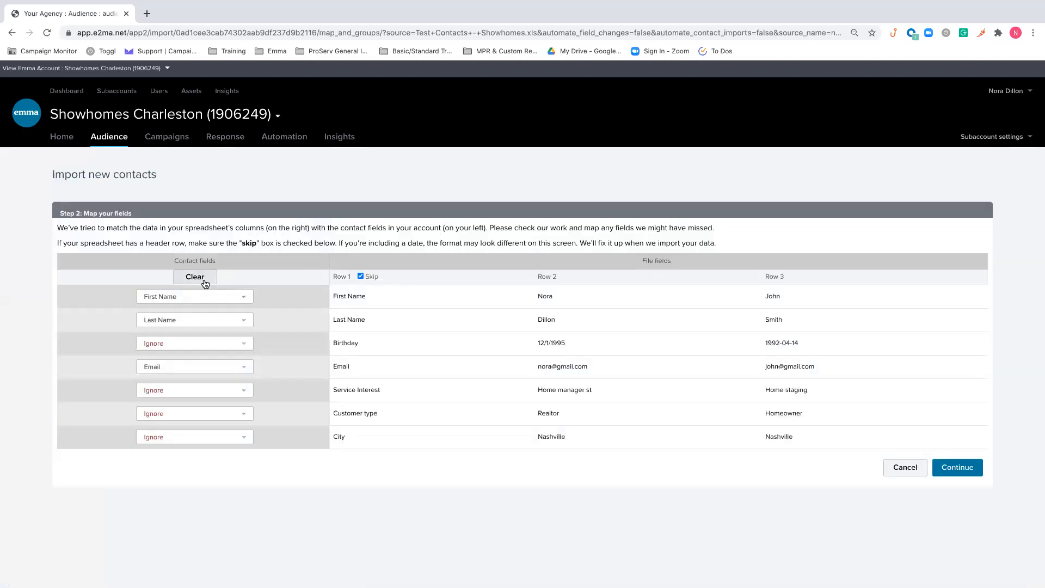
# Create a Date picker contact field named Birthday and map the spreadsheet's Birthday column to it
pyautogui.click(235, 347)
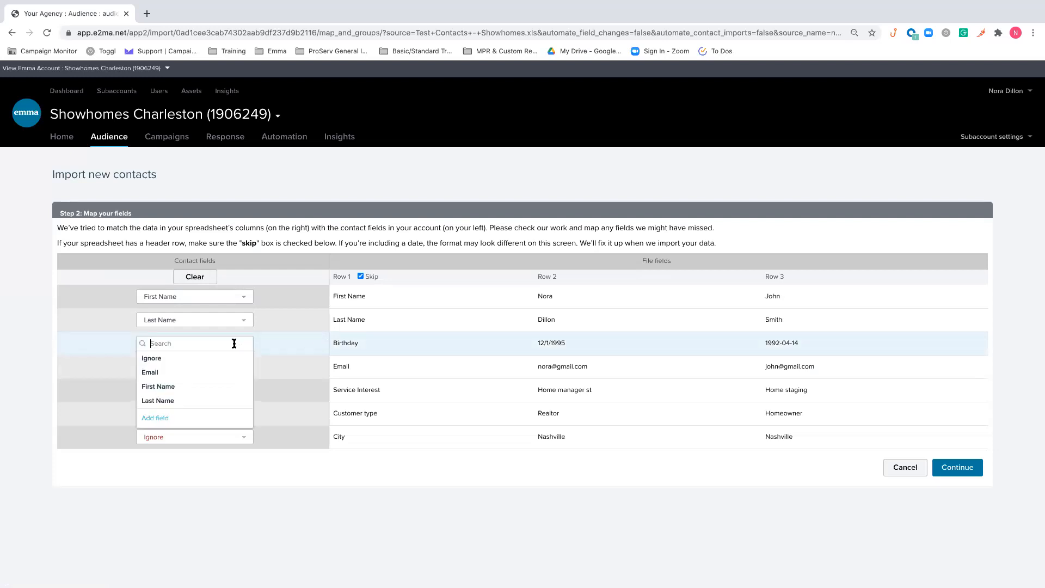
pyautogui.click(167, 422)
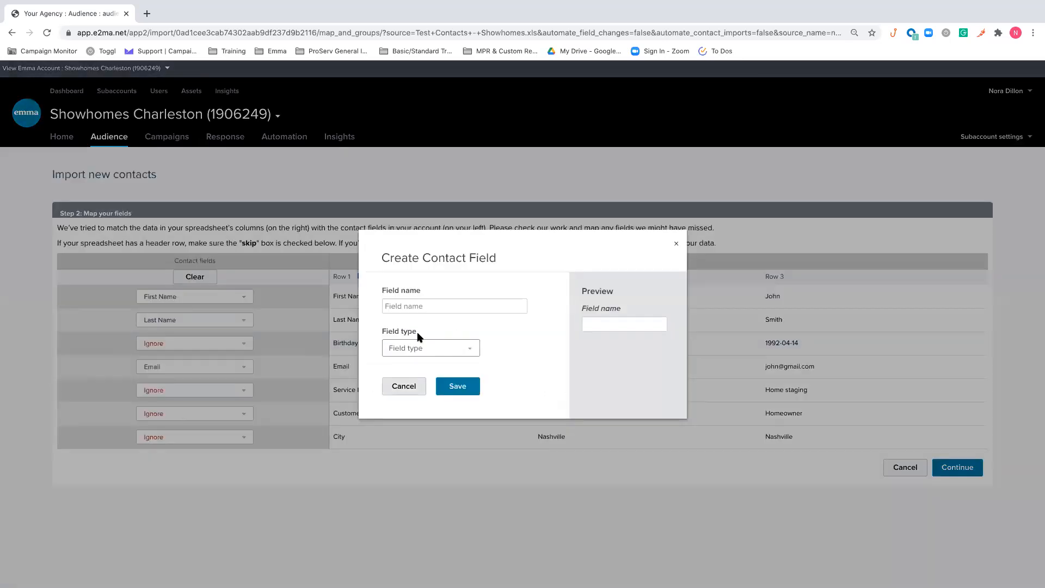
pyautogui.click(427, 347)
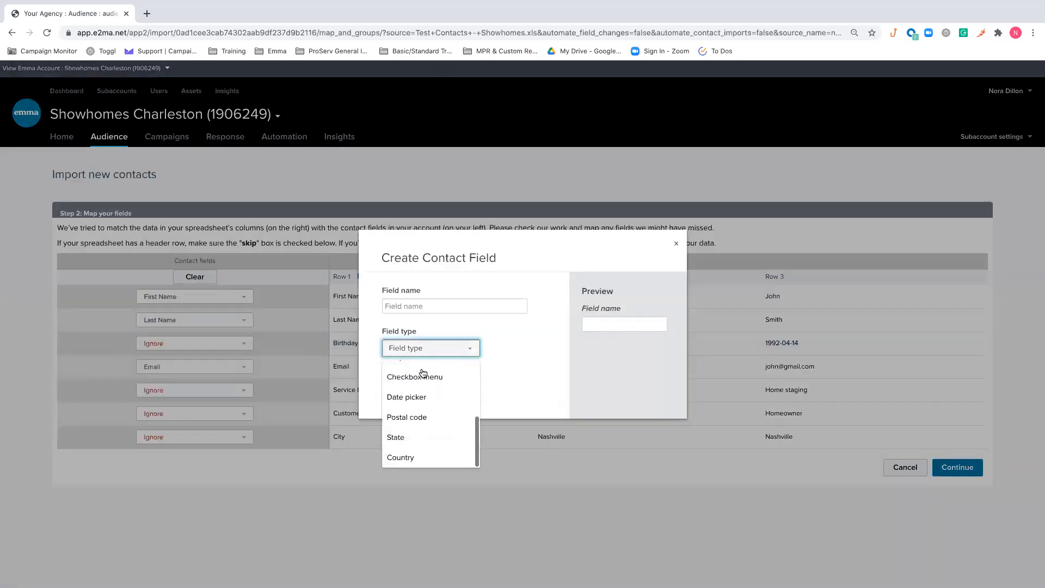
pyautogui.click(415, 397)
pyautogui.click(462, 276)
pyautogui.write('Birthdy')
pyautogui.write('y')
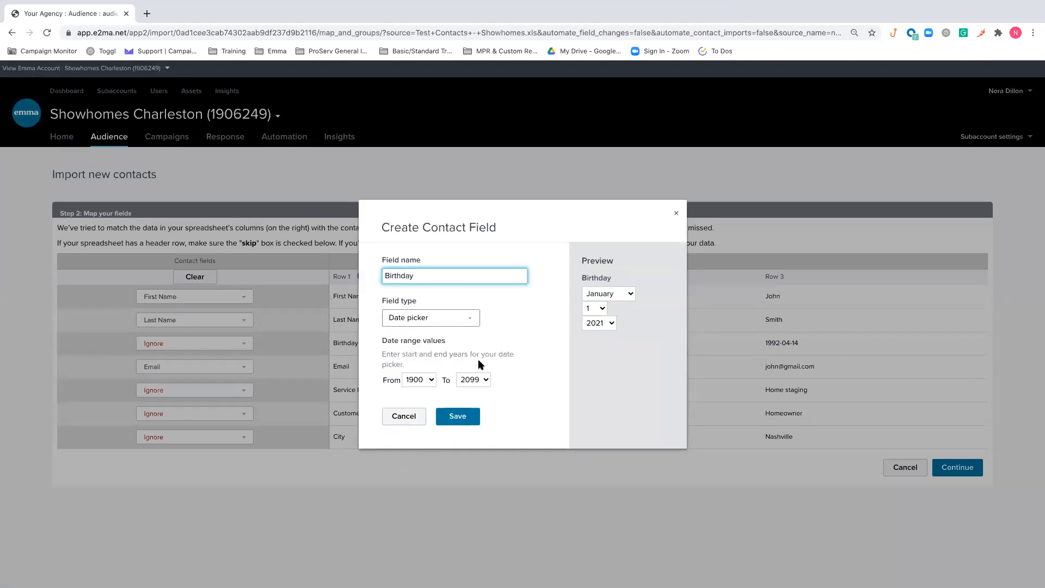
pyautogui.click(470, 418)
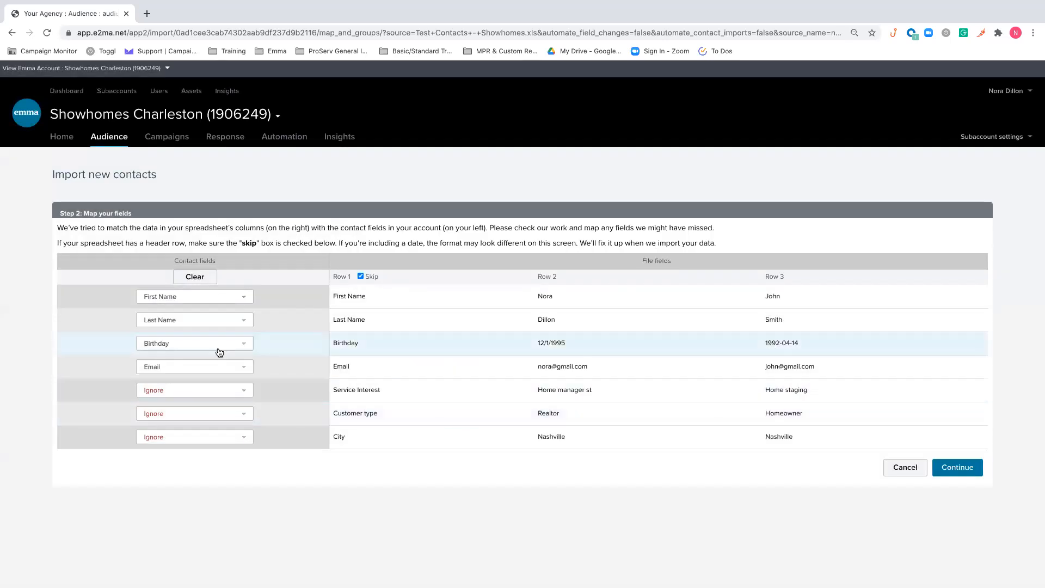
# Add a Checkbox menu contact field named Service Interest for the spreadsheet's Service Interest column
pyautogui.click(213, 391)
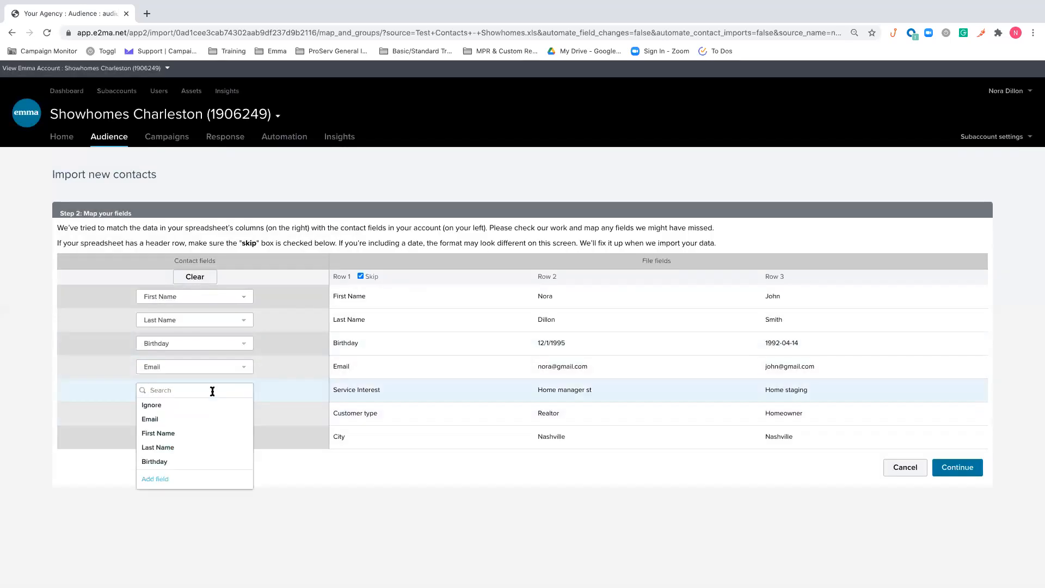
pyautogui.click(164, 481)
pyautogui.click(428, 306)
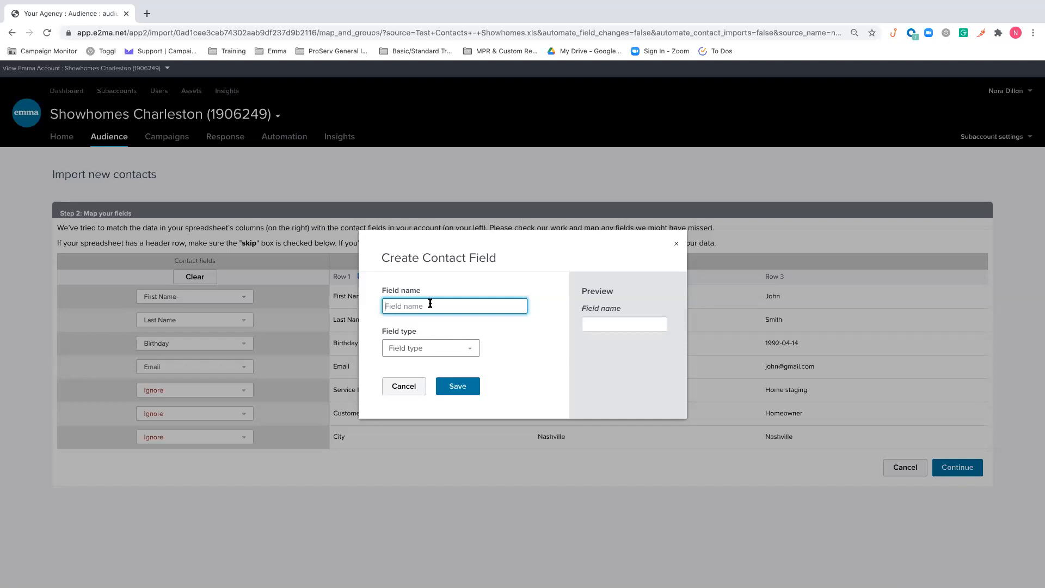
pyautogui.click(443, 348)
pyautogui.scroll(-1, 439, 406)
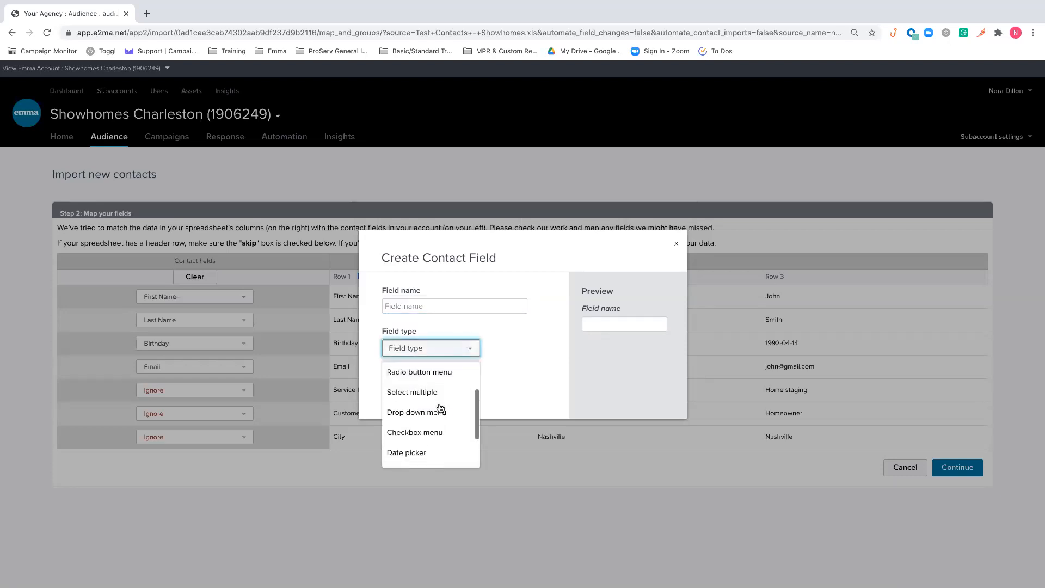
pyautogui.click(425, 433)
pyautogui.click(445, 253)
pyautogui.write('Service Interest')
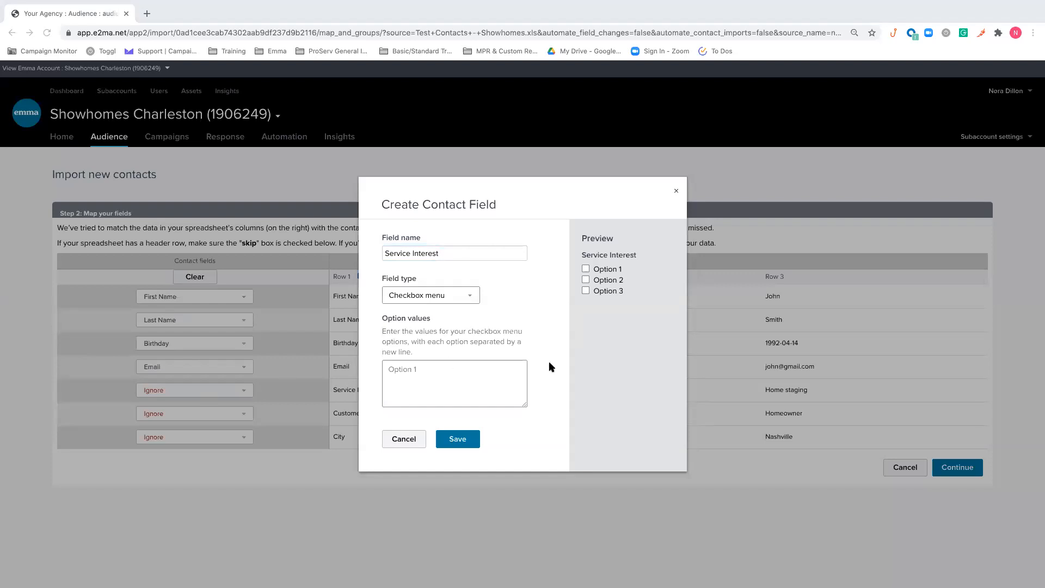
# Enter the option values Home manager staging, Home staging, Home restyles and Home updating for Service Interest and save the field
pyautogui.click(463, 363)
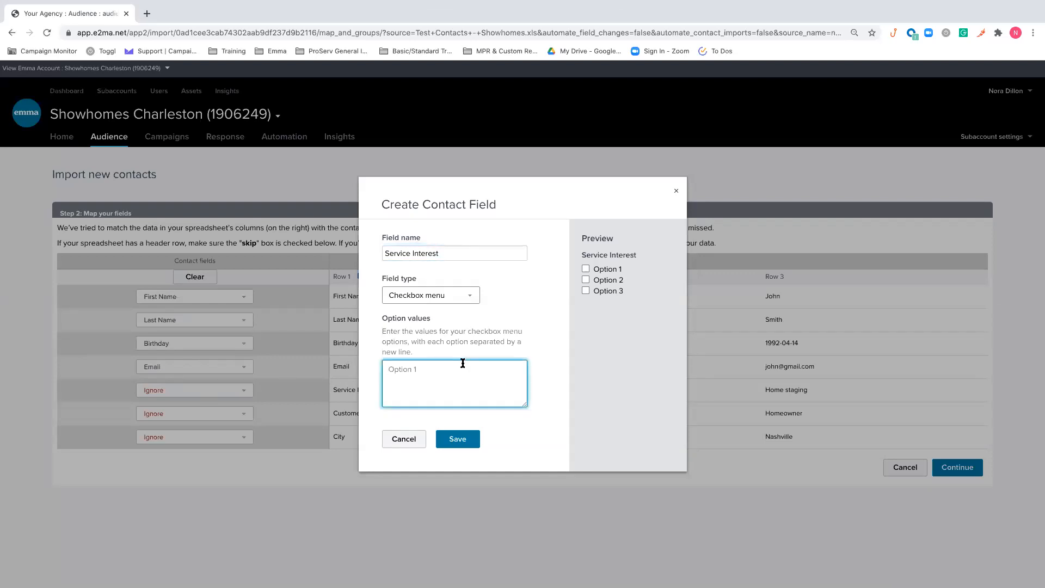
pyautogui.write('Home manager staging Home staging Home restyles Home updating')
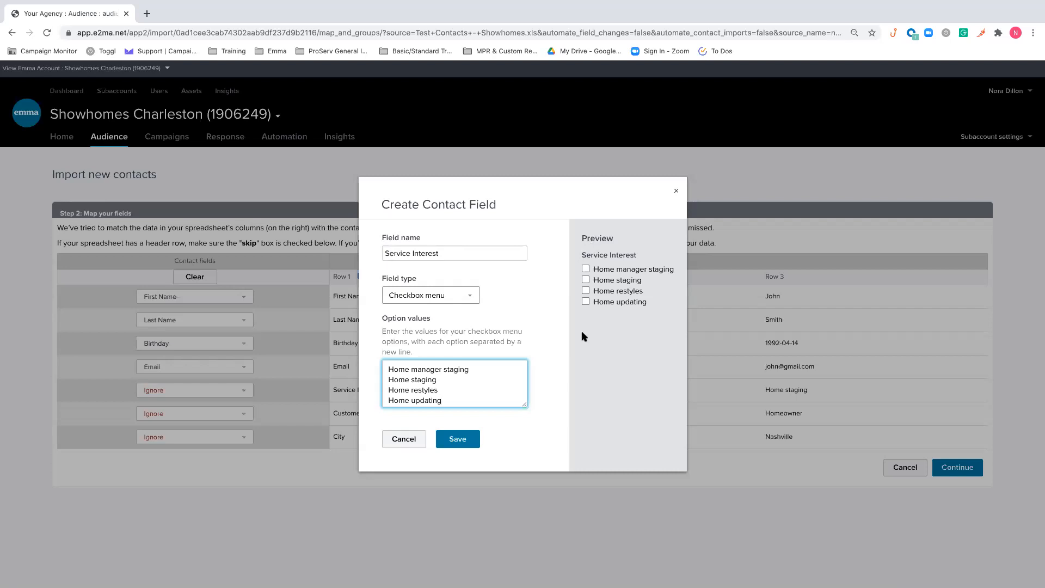
pyautogui.click(460, 439)
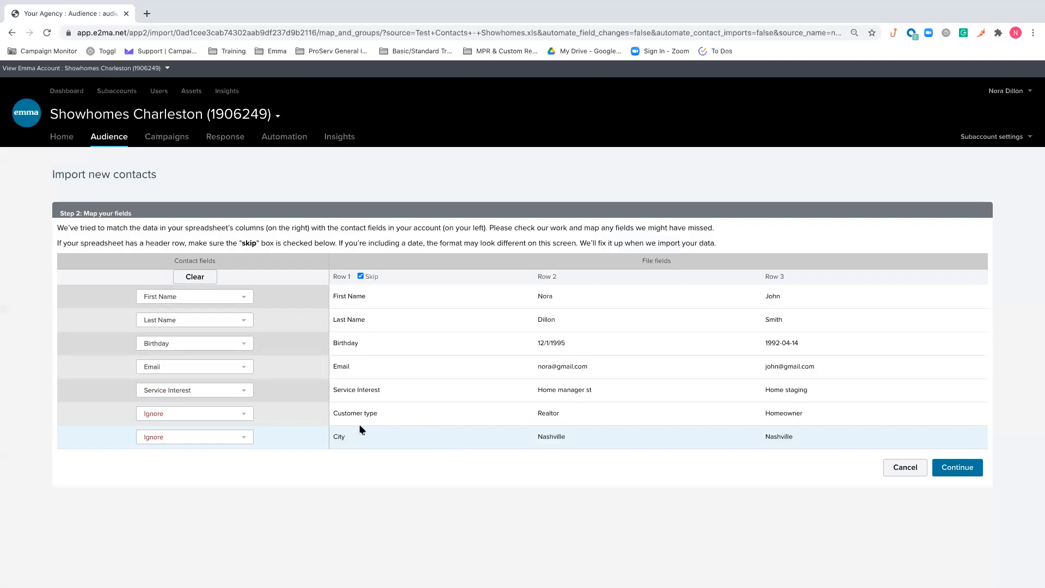
# Create a Short answer contact field named Customer Type and map the spreadsheet's Customer type column to it
pyautogui.click(241, 414)
pyautogui.click(153, 517)
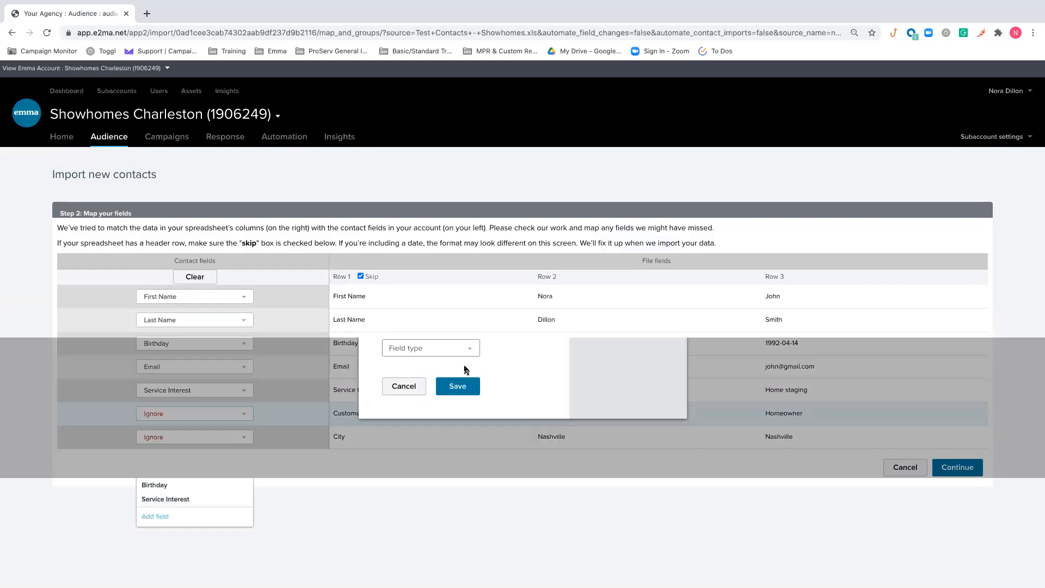
pyautogui.click(436, 309)
pyautogui.write('Cus')
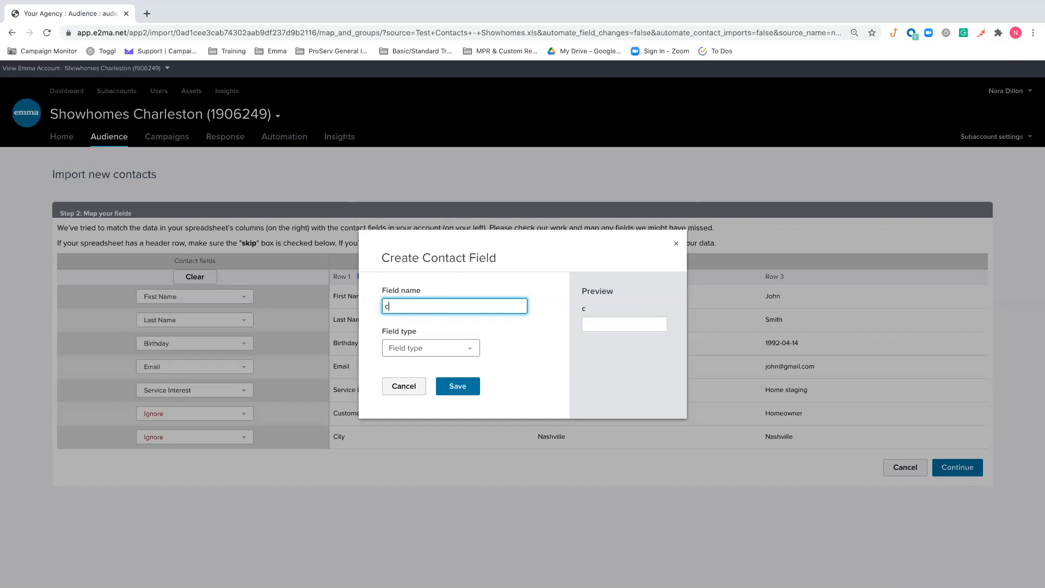
pyautogui.press('BackSpace')
pyautogui.press('BackSpace')
pyautogui.press('BackSpace')
pyautogui.write('Customer Type')
pyautogui.click(442, 348)
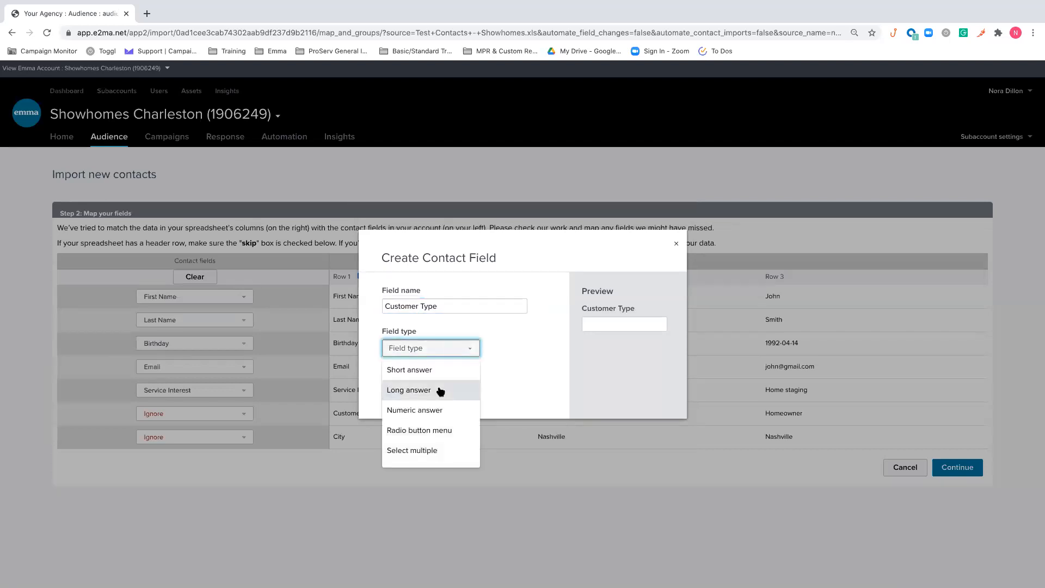
pyautogui.click(441, 371)
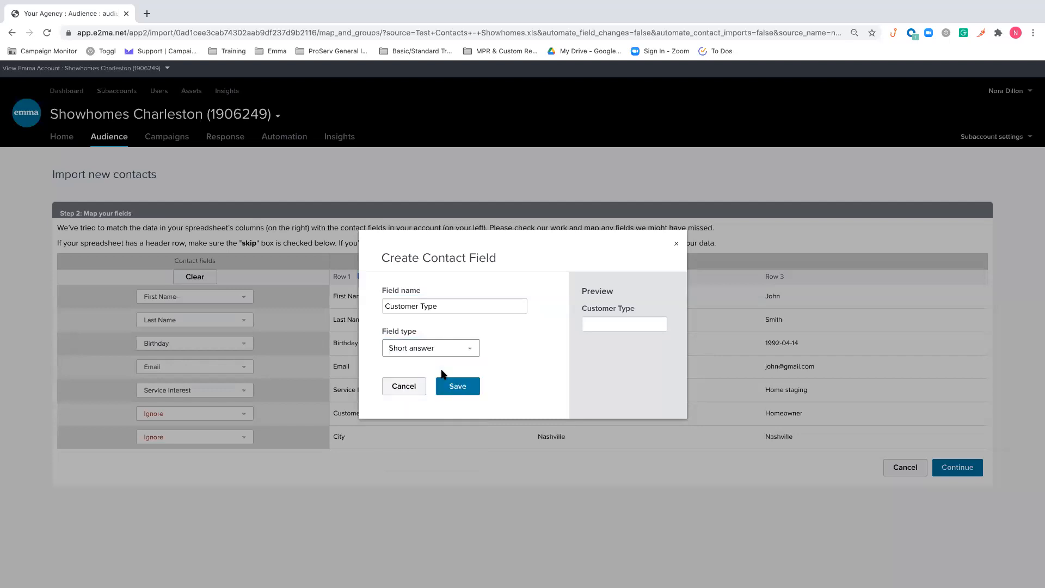
pyautogui.click(456, 389)
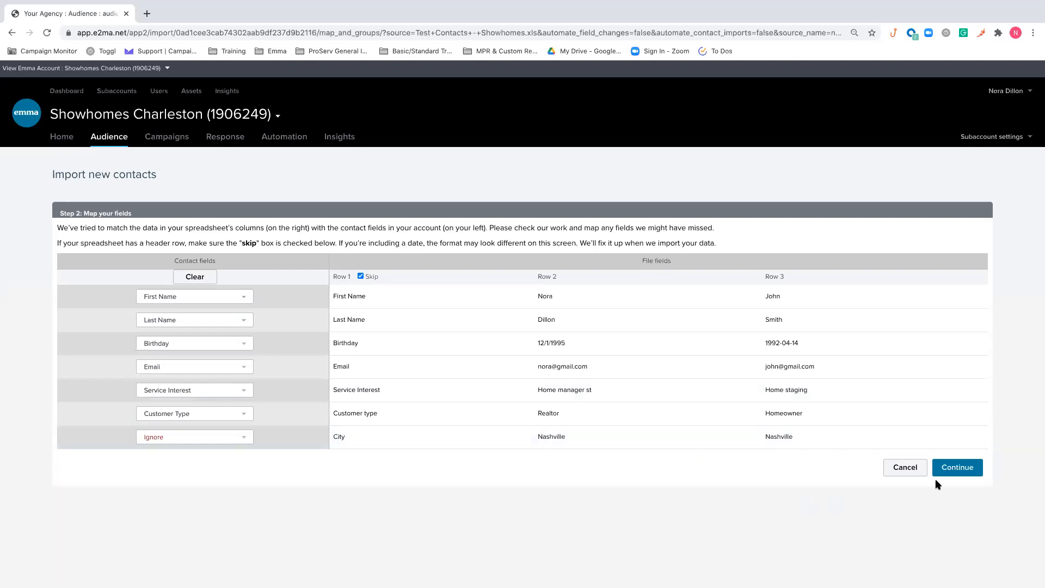
# Proceed to the group selection and add a new audience group named with the account holder's first name plus "Test Group"
pyautogui.click(957, 467)
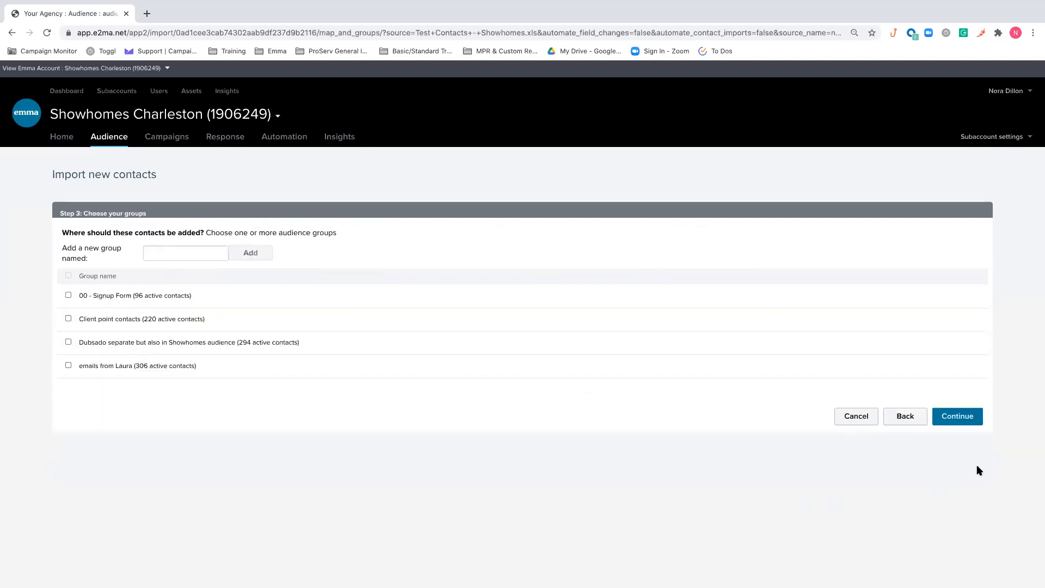
pyautogui.click(195, 248)
pyautogui.write('Nora Test Group')
pyautogui.click(251, 253)
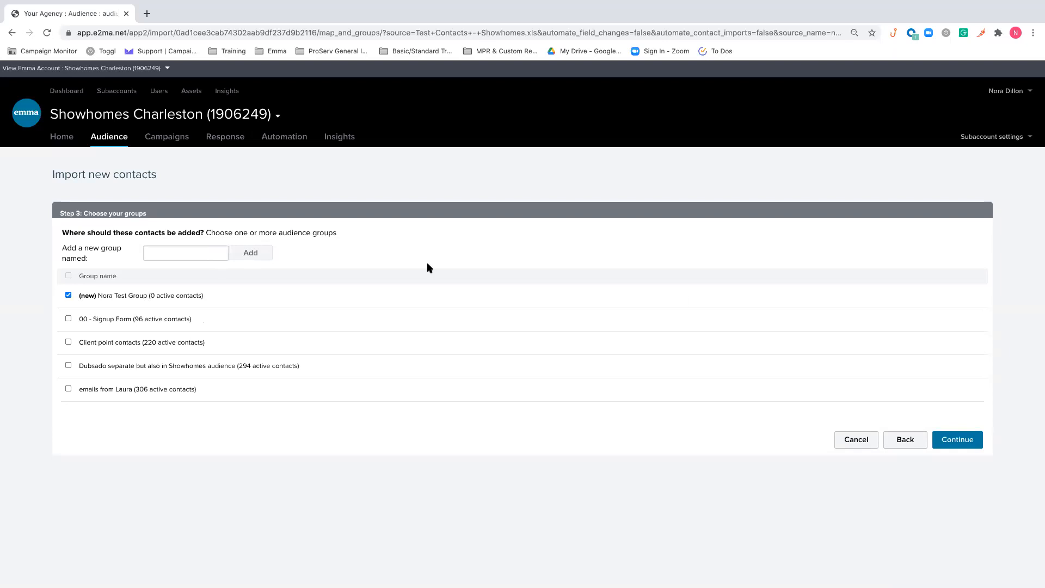
# Proceed without choosing a subscription and import Test Contacts - Showhomes.xls into the new group
pyautogui.click(954, 438)
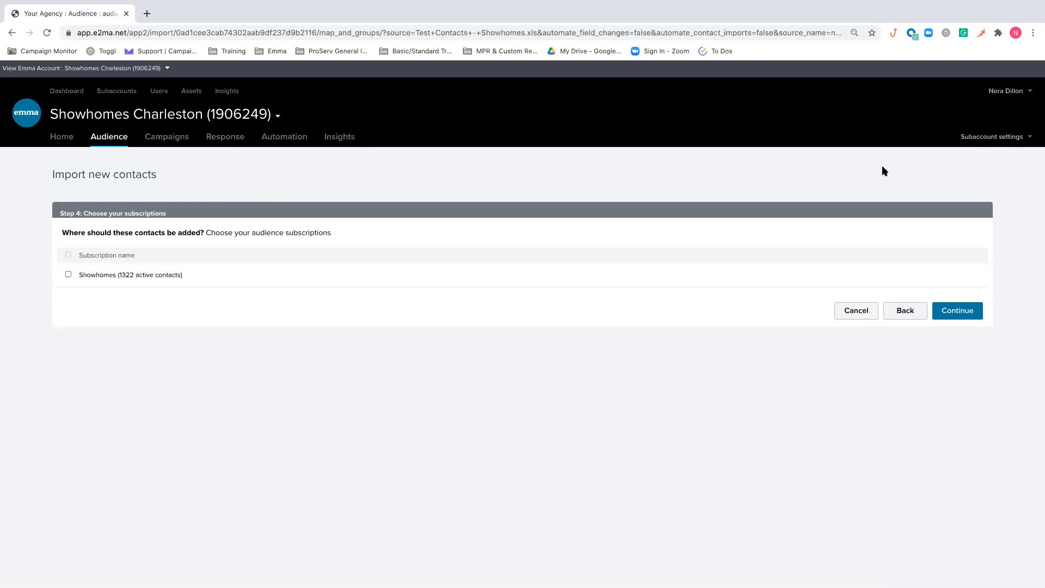
pyautogui.click(955, 311)
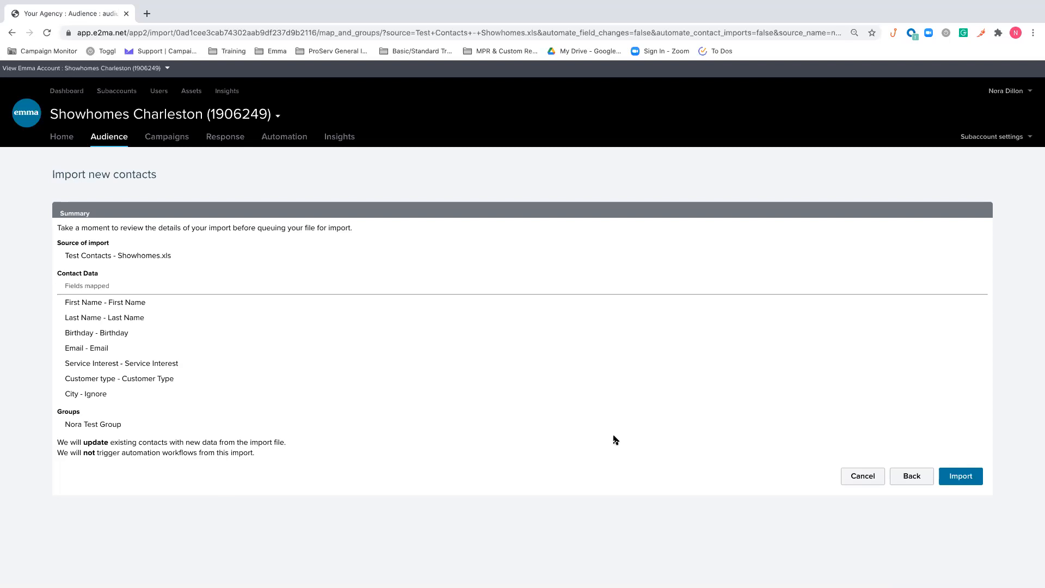
pyautogui.click(965, 477)
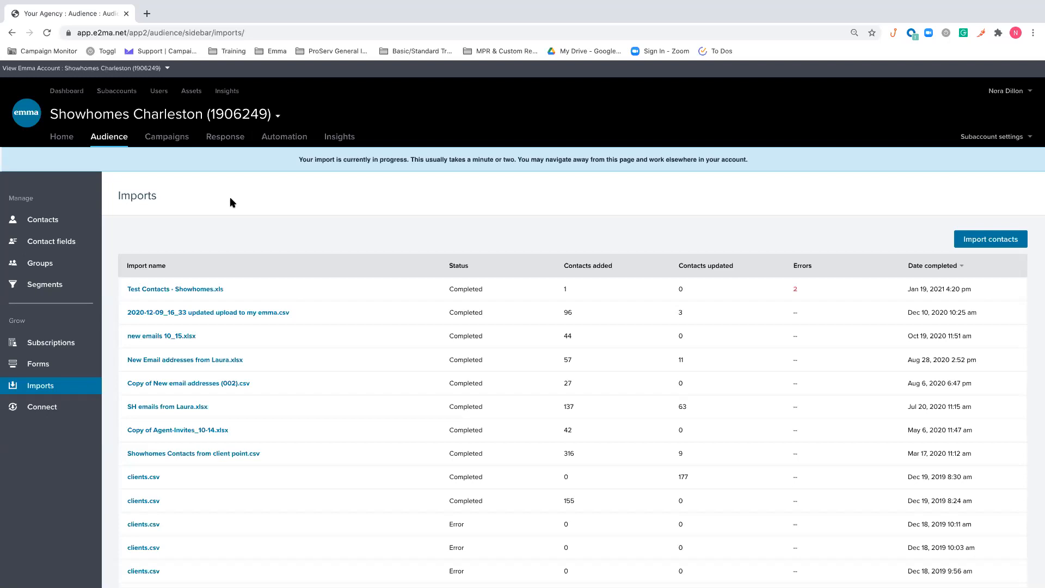
# Look over the audience's groups, its existing segments and the blank segment builder
pyautogui.click(48, 268)
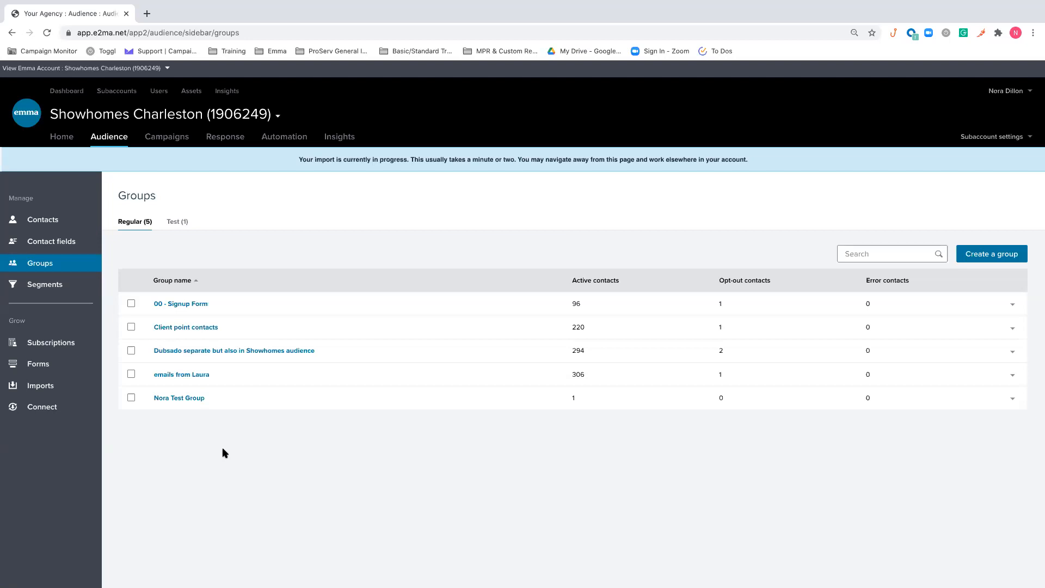
pyautogui.click(71, 287)
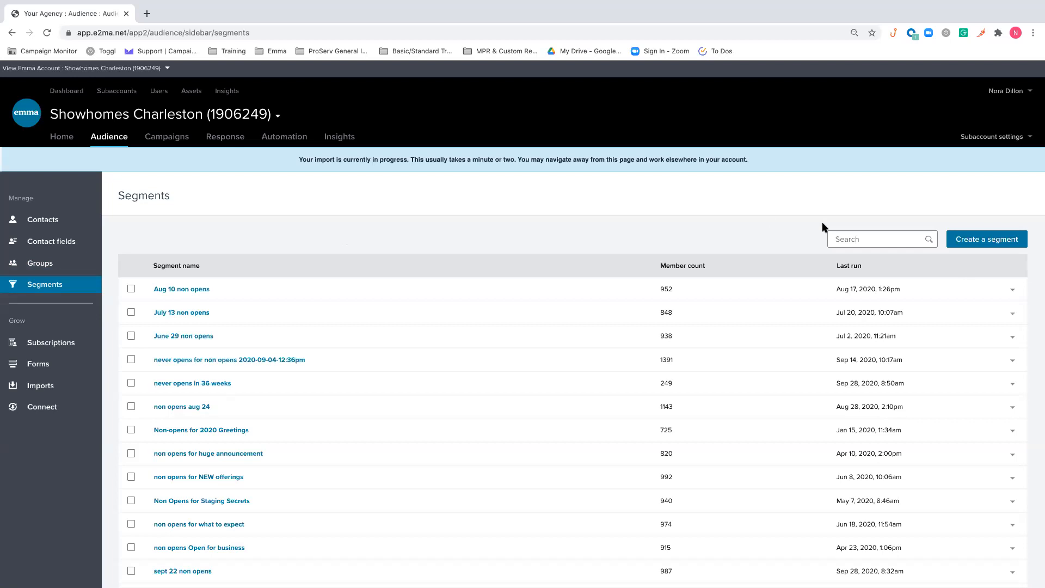
pyautogui.click(988, 240)
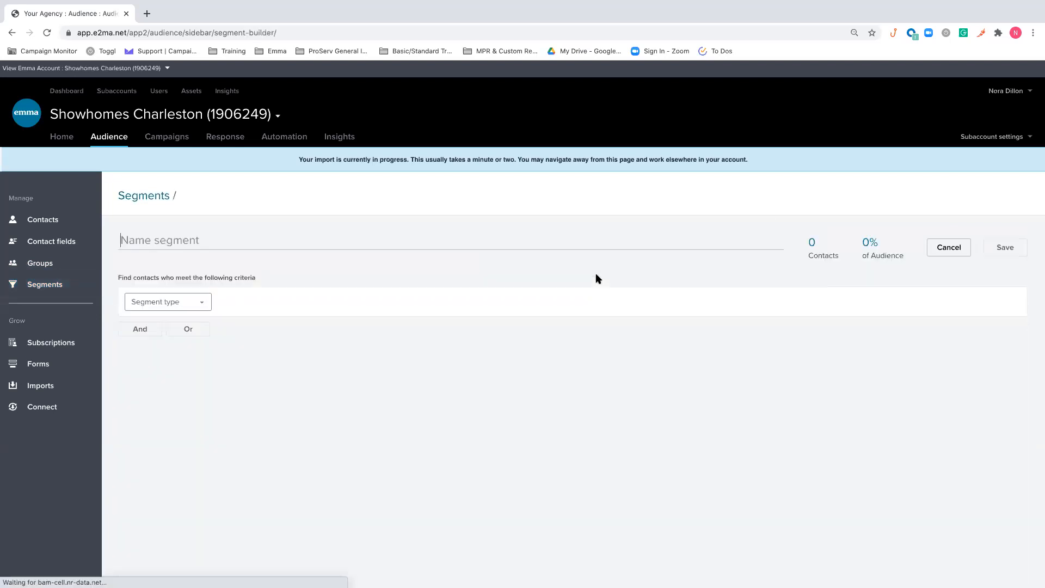
pyautogui.click(443, 359)
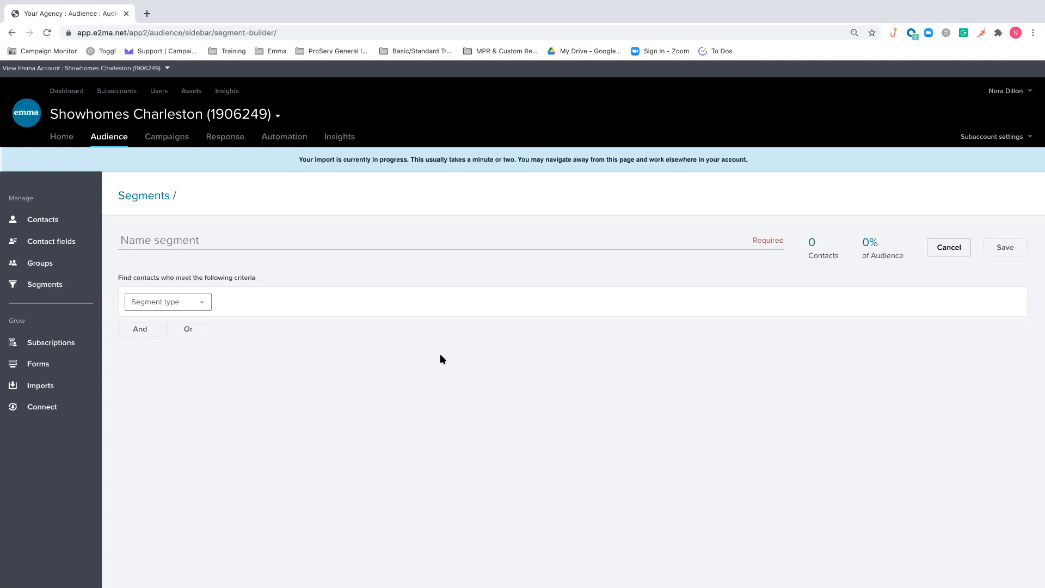
# Review the opted-out and active contacts of the 00 - Signup Form group
pyautogui.click(40, 263)
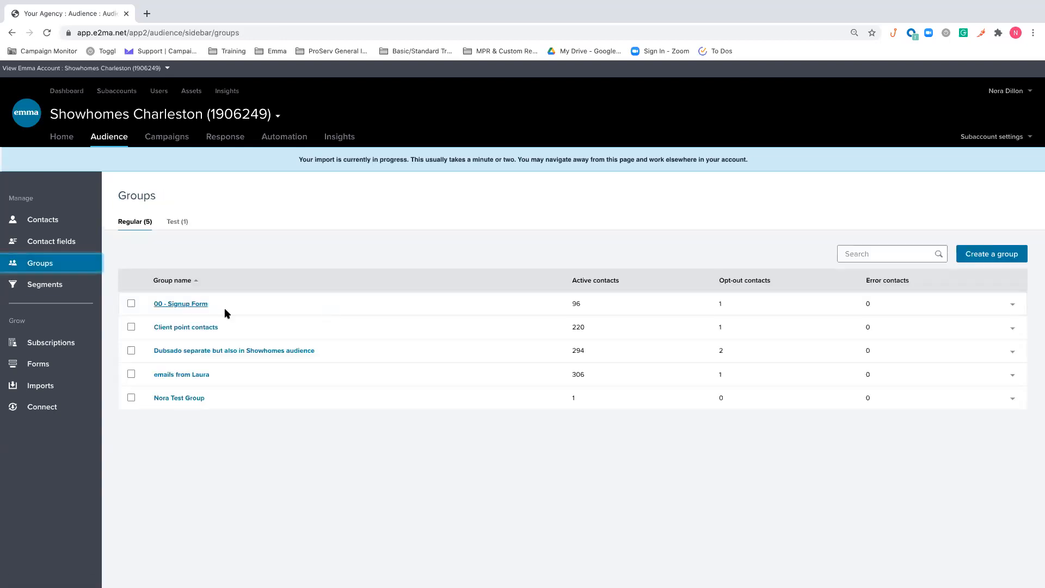
pyautogui.click(198, 306)
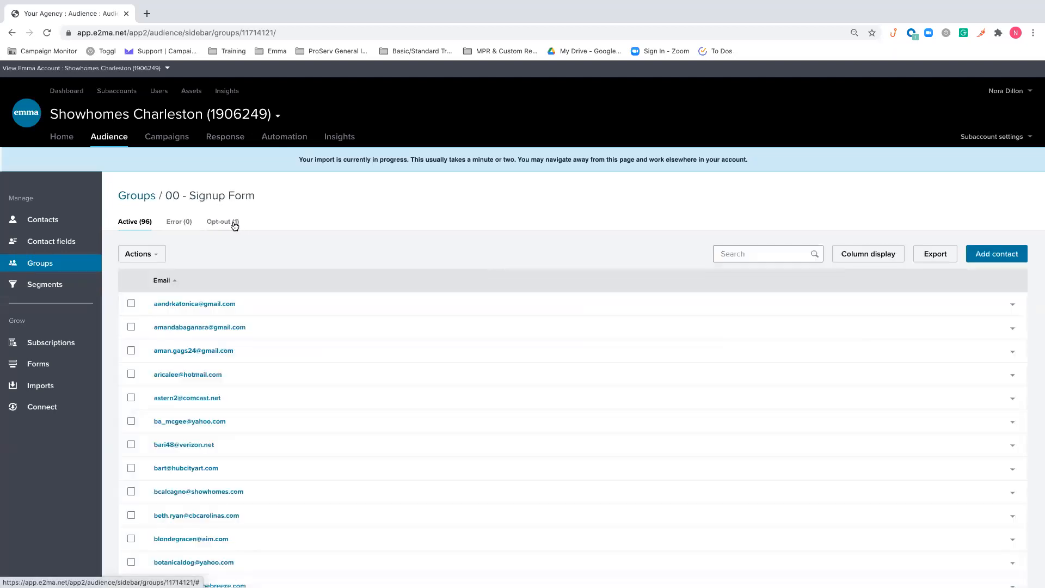
pyautogui.click(220, 224)
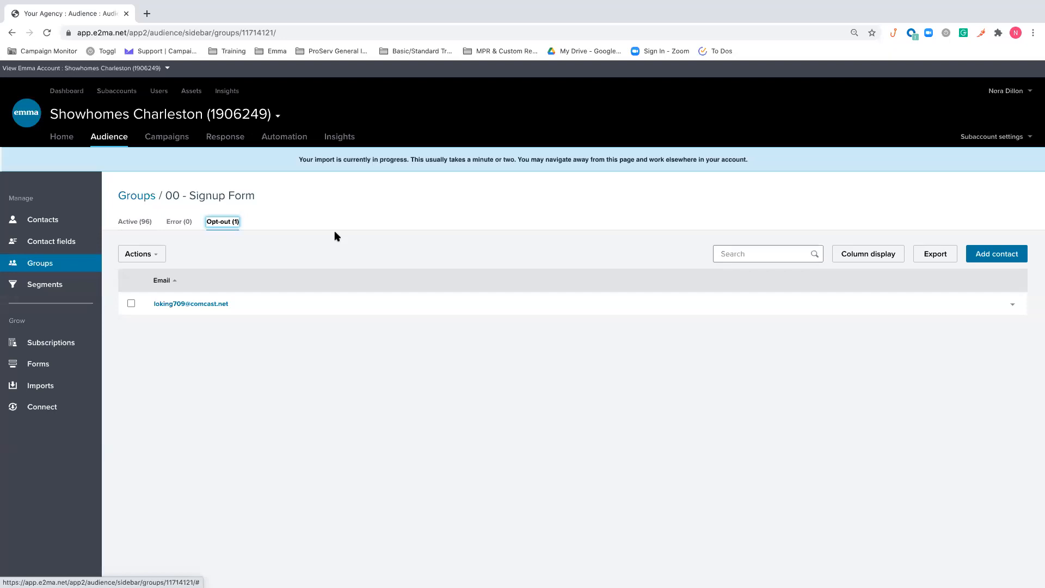
pyautogui.click(138, 222)
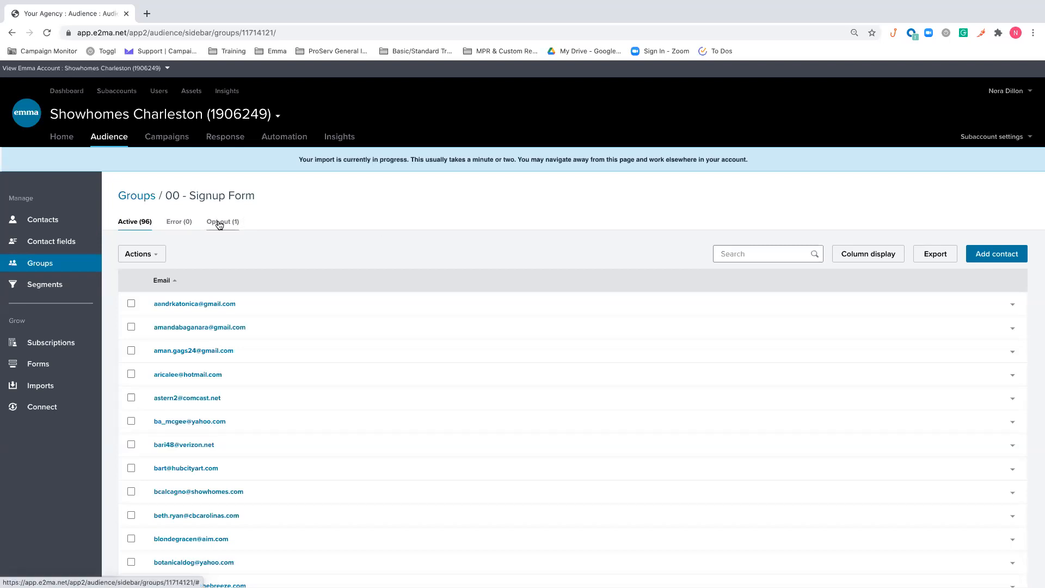
# Start a new segment with the criterion Service Interest includes any of Home manager staging
pyautogui.click(72, 284)
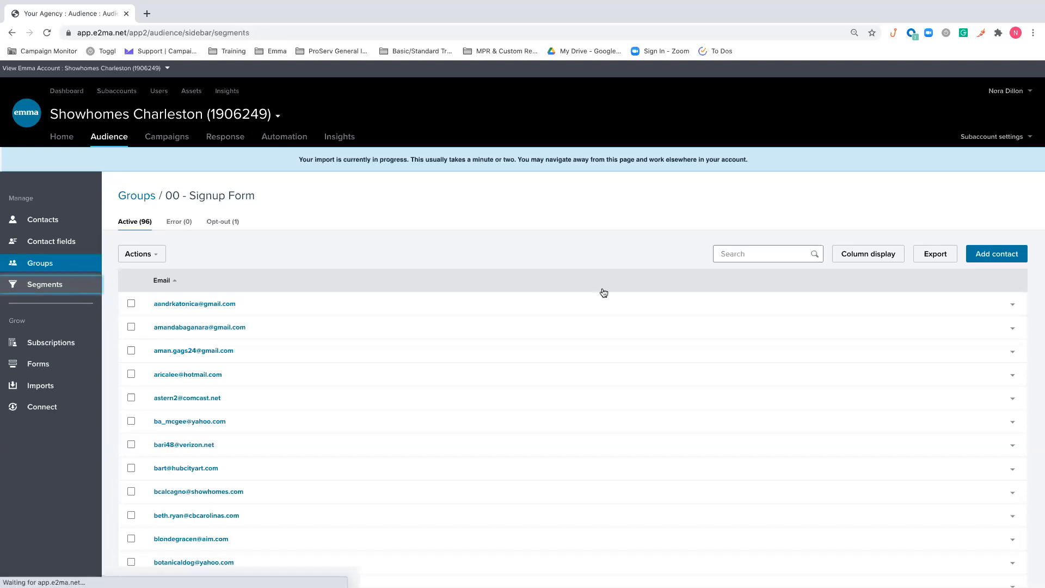
pyautogui.click(974, 239)
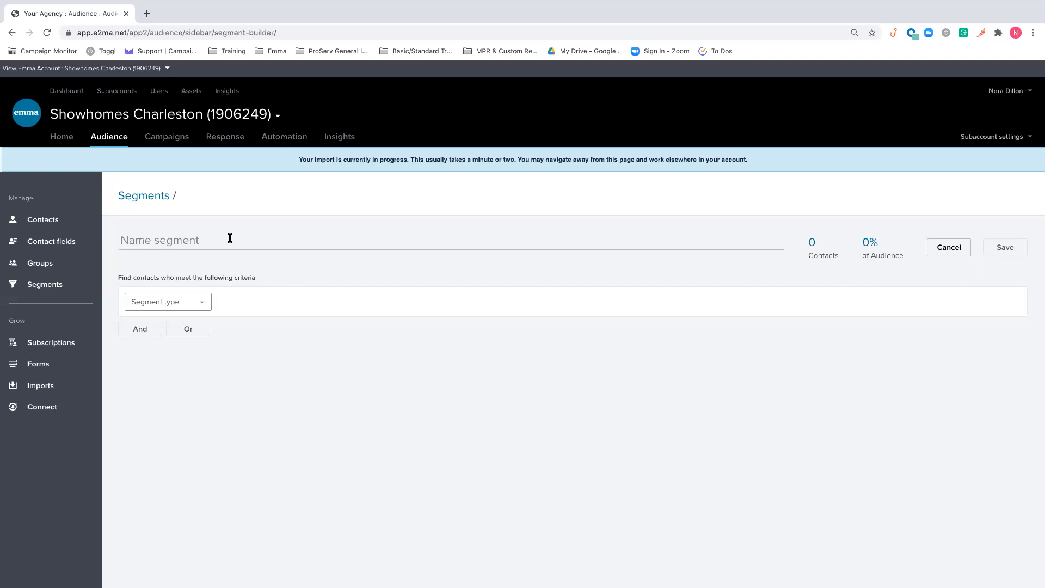
pyautogui.click(205, 301)
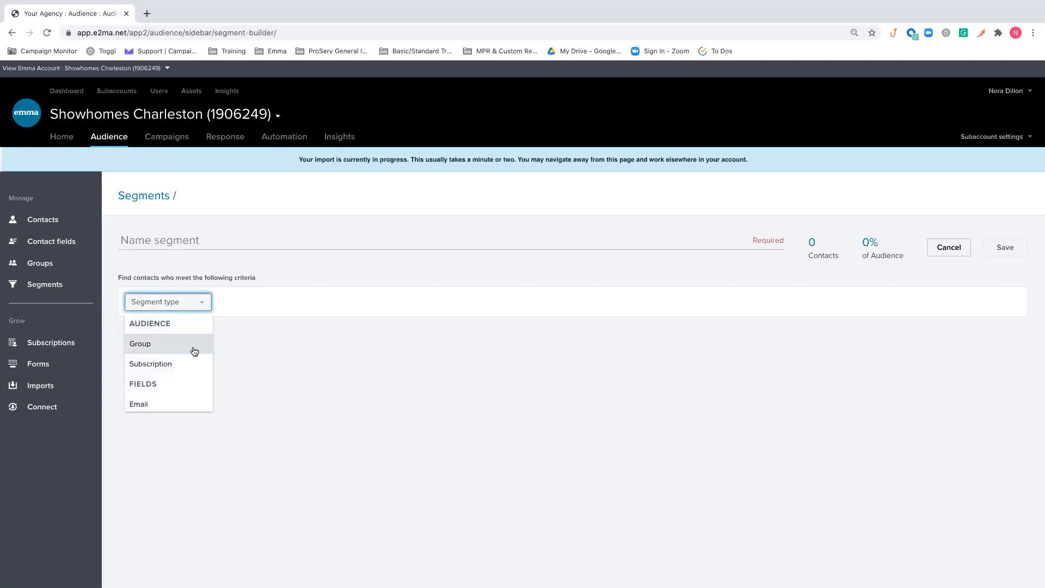
pyautogui.scroll(-5, 194, 351)
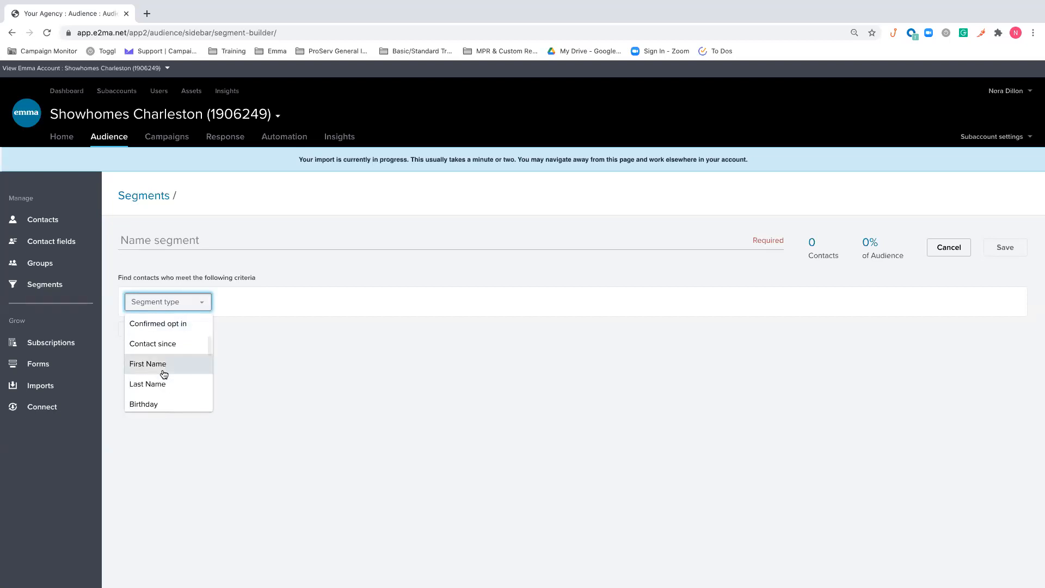
pyautogui.scroll(-3, 164, 374)
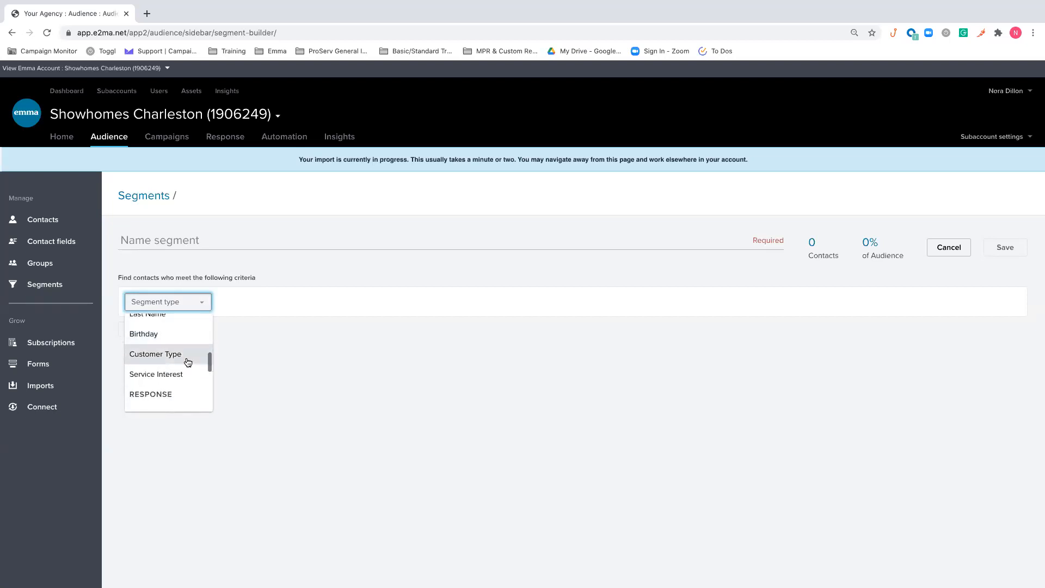
pyautogui.click(187, 374)
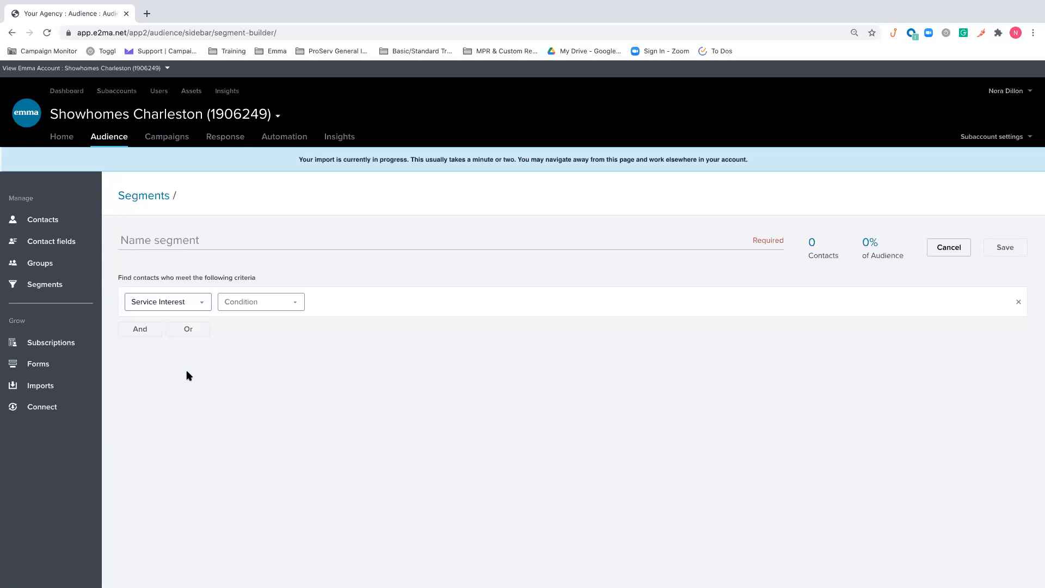
pyautogui.click(300, 302)
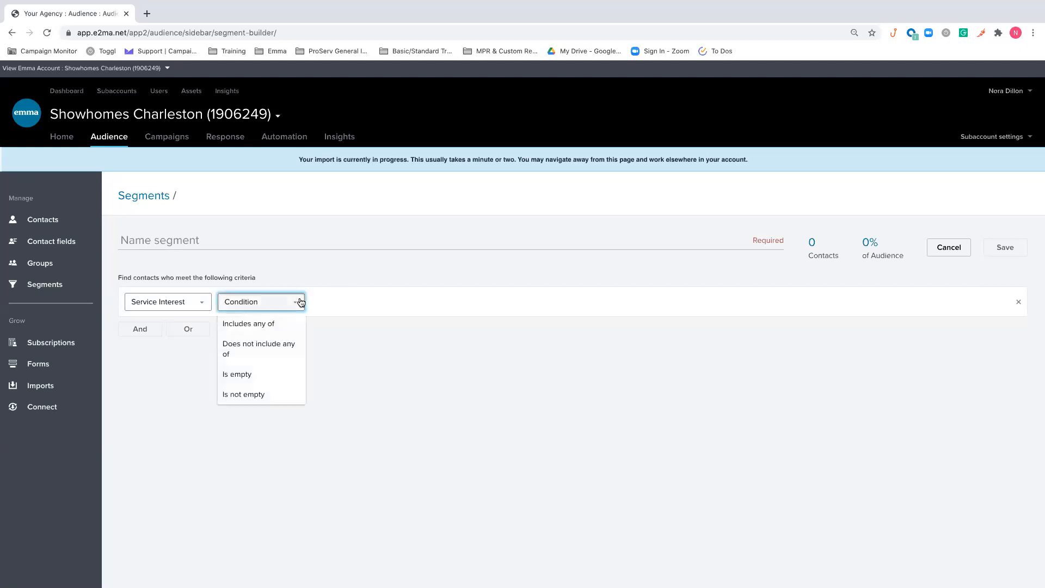
pyautogui.click(288, 324)
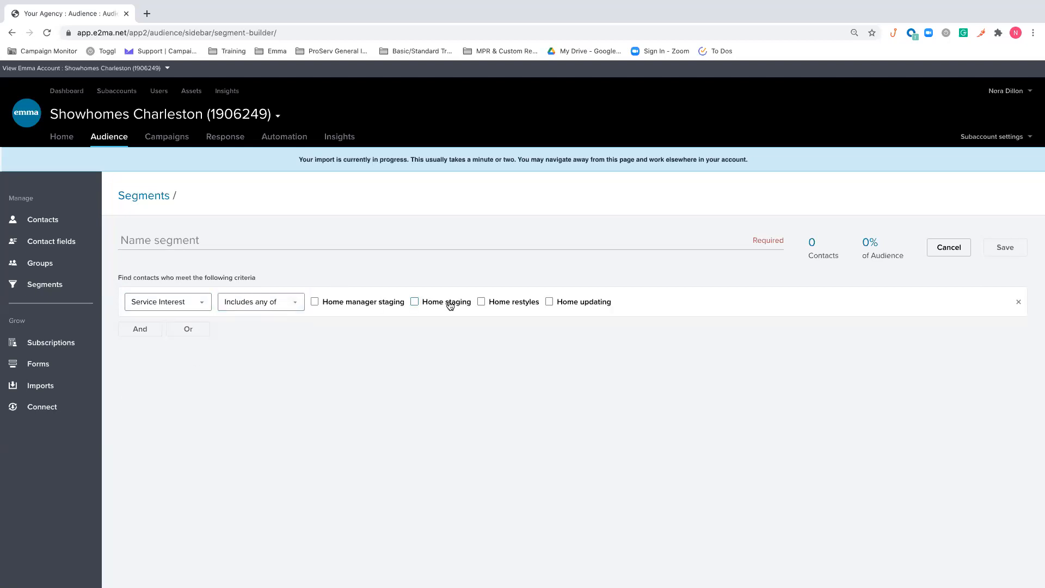
pyautogui.click(343, 303)
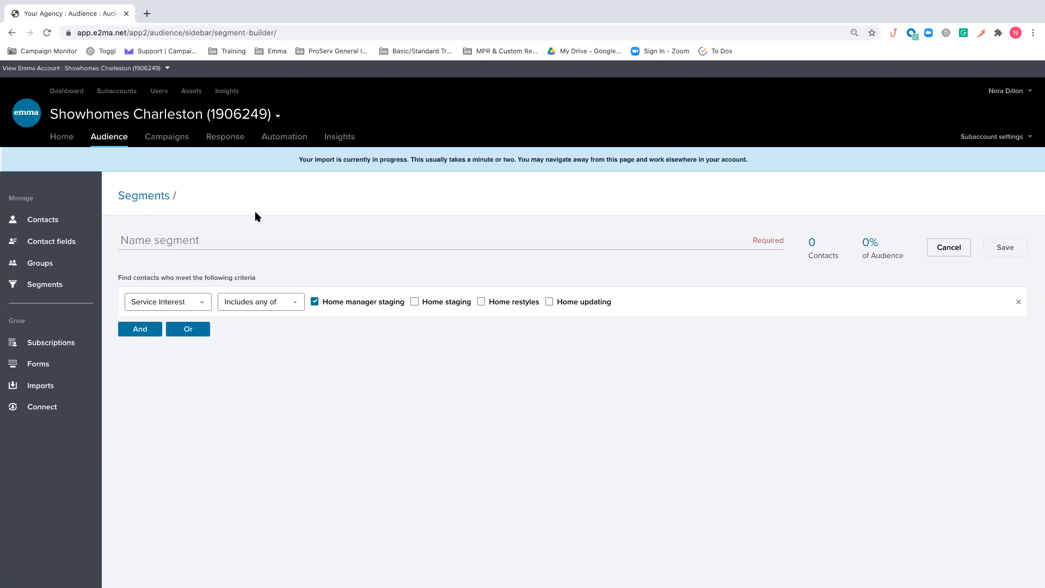
# Name the segment Service Interest Home Manager Staging and save it
pyautogui.click(244, 235)
pyautogui.write('Nora')
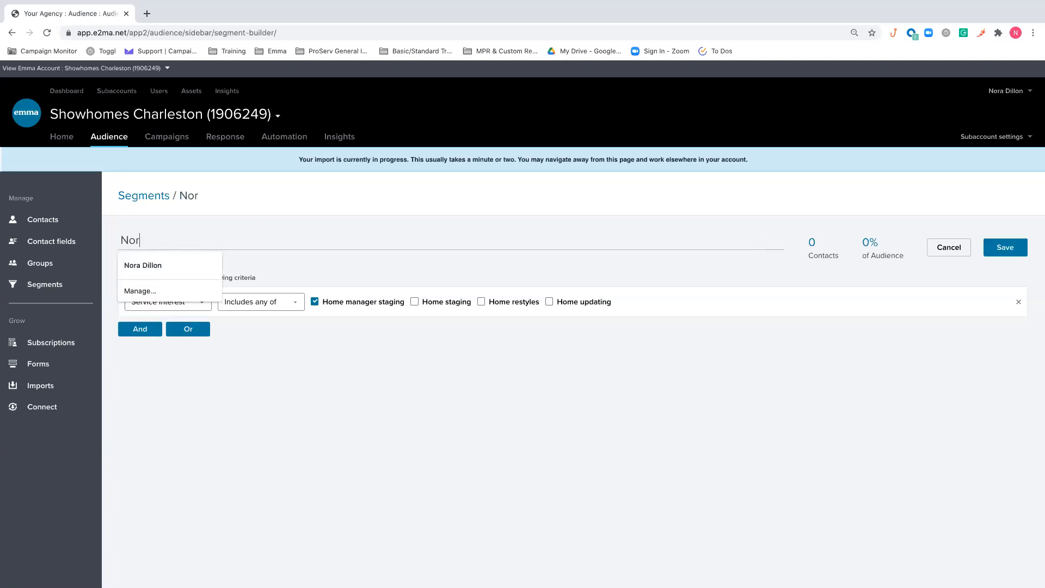
pyautogui.press('BackSpace')
pyautogui.press('BackSpace')
pyautogui.press('BackSpace')
pyautogui.press('BackSpace')
pyautogui.write('Service Inte')
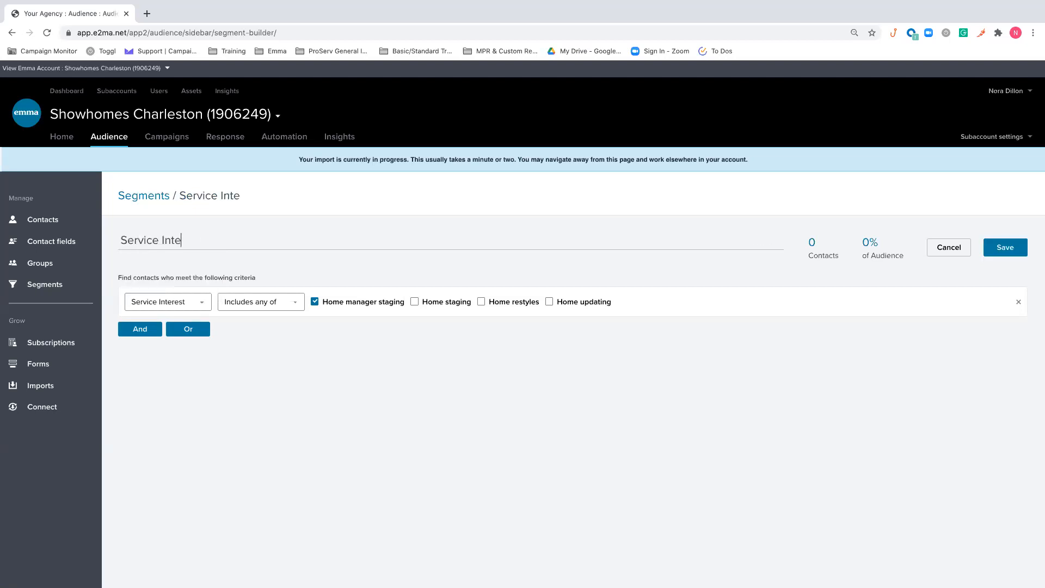
pyautogui.write('rest Gr')
pyautogui.press('BackSpace')
pyautogui.press('BackSpace')
pyautogui.write('Seg')
pyautogui.press('BackSpace')
pyautogui.press('BackSpace')
pyautogui.press('BackSpace')
pyautogui.write('Home ')
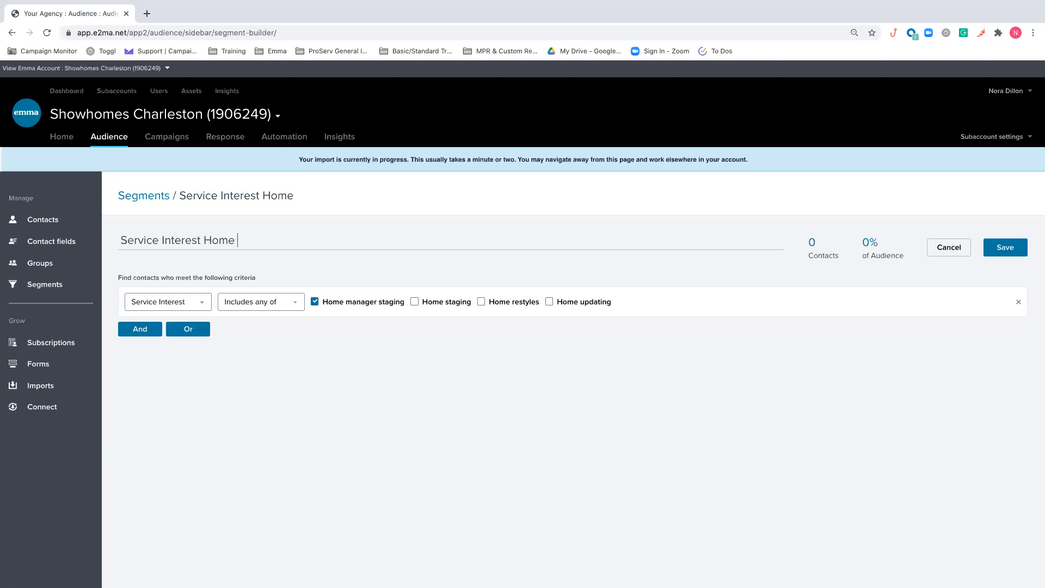
pyautogui.write('Manager Staging')
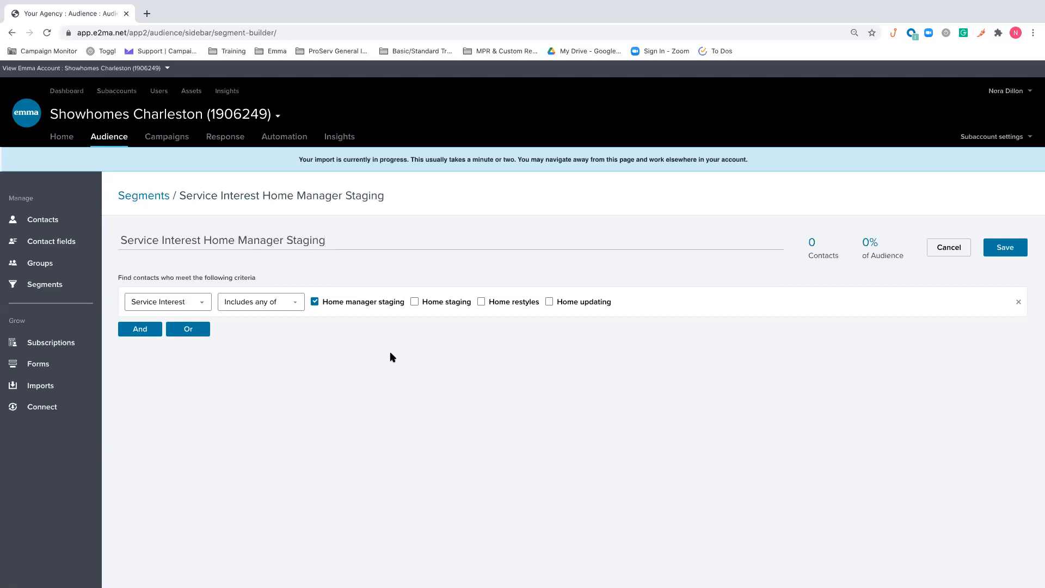
pyautogui.click(1004, 255)
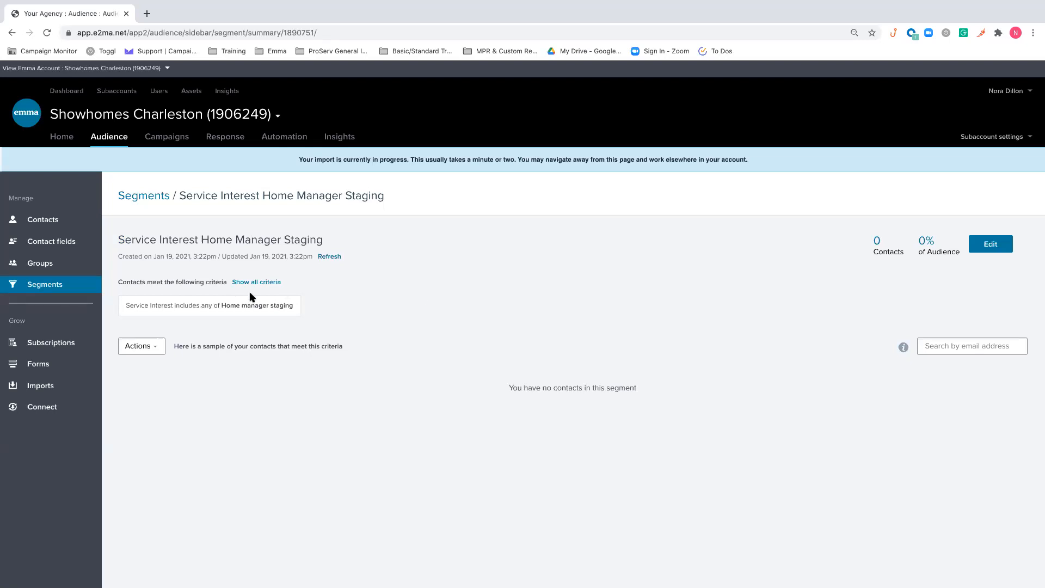
# Reopen the segment for editing, try Home restyles as its Service Interest value and settle on Home staging only
pyautogui.click(999, 246)
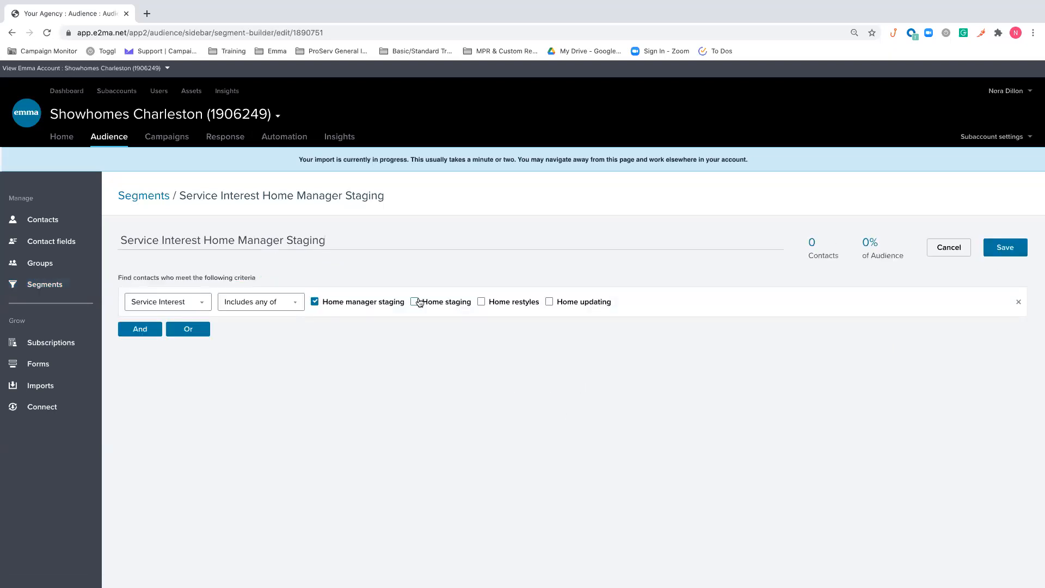
pyautogui.click(416, 301)
pyautogui.click(332, 303)
pyautogui.click(442, 301)
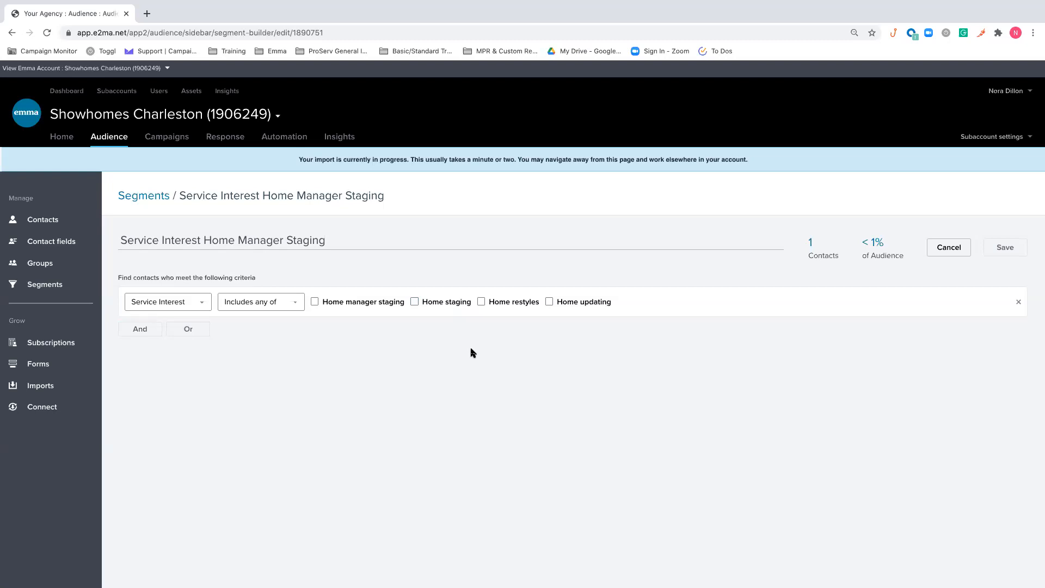
pyautogui.click(499, 308)
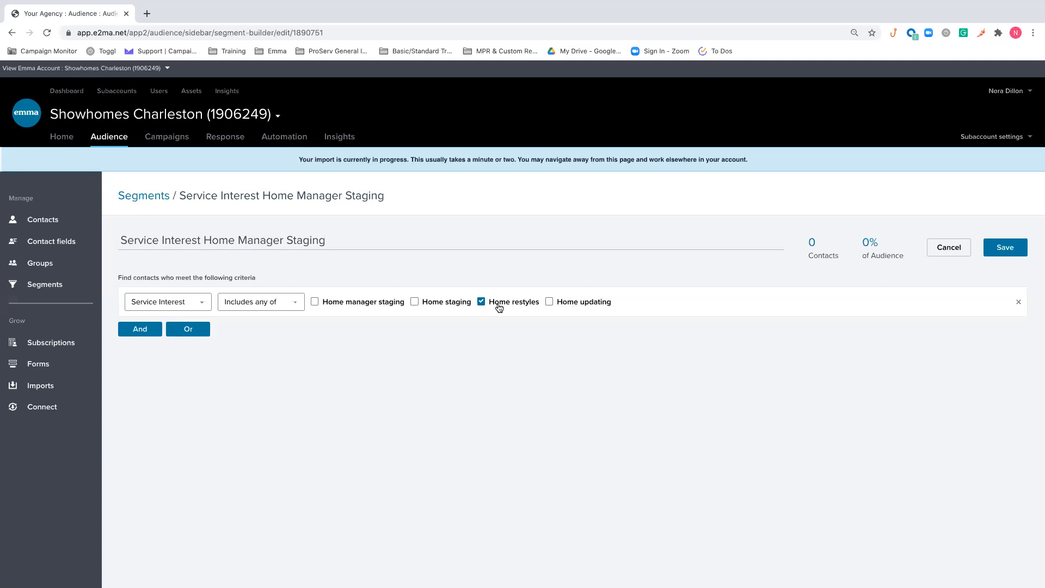
pyautogui.click(499, 308)
pyautogui.click(448, 308)
# Change the segment criterion to Customer Type contains Realtor
pyautogui.click(195, 303)
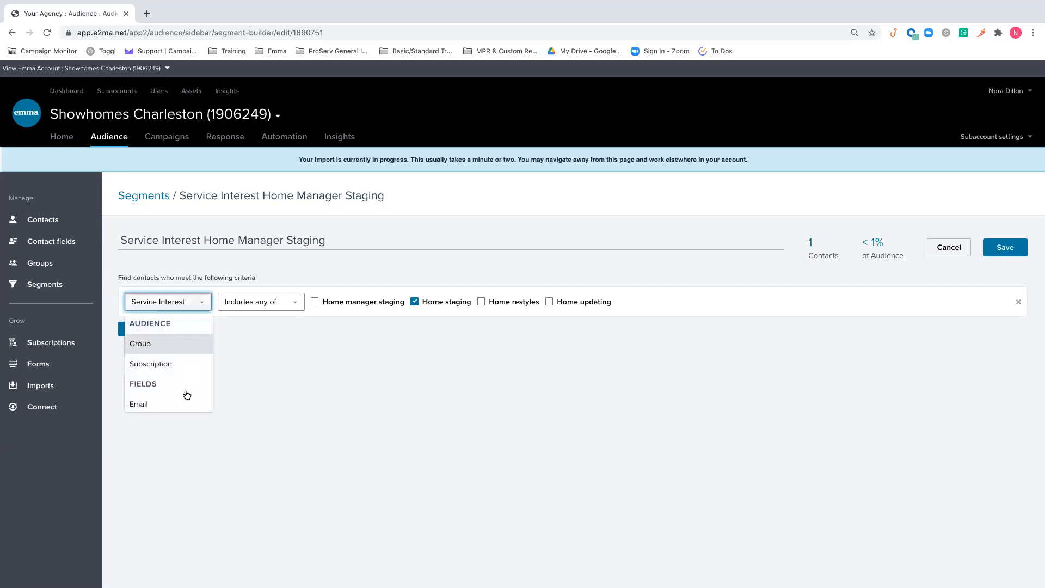
pyautogui.scroll(-3, 183, 392)
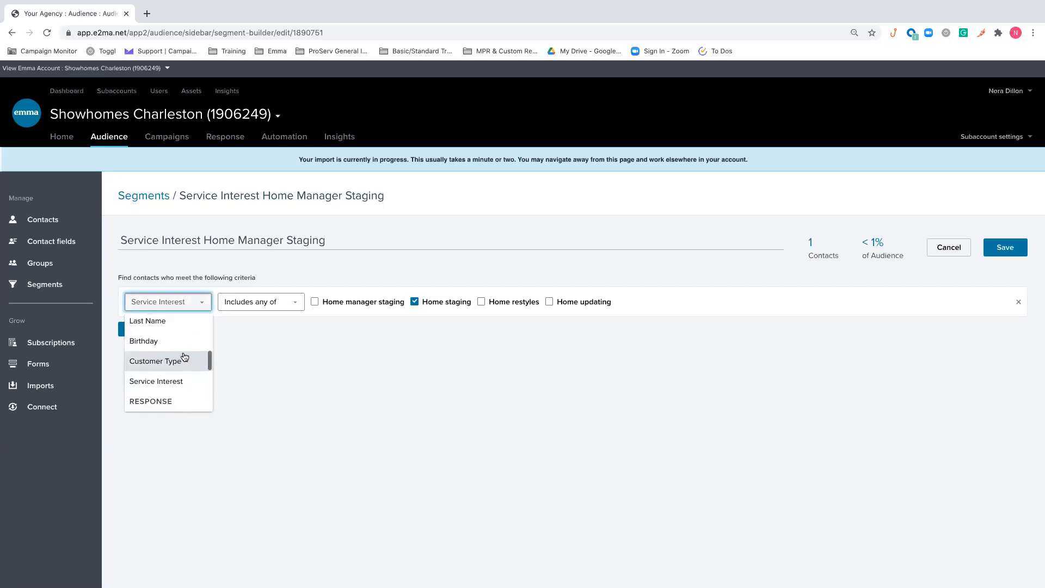
pyautogui.click(184, 360)
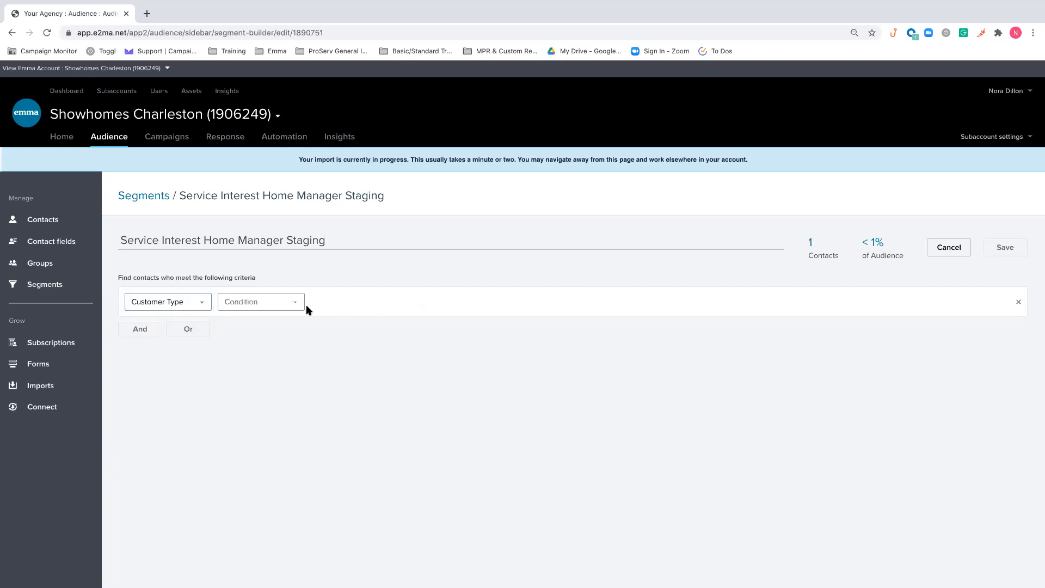
pyautogui.click(292, 305)
pyautogui.click(273, 325)
pyautogui.write('Realtor')
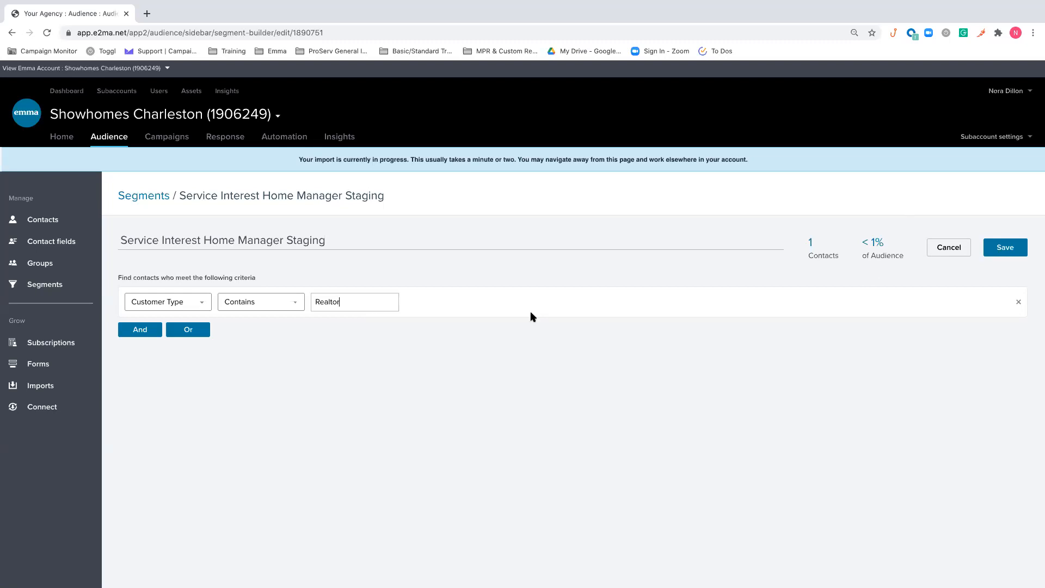
# Change the segment criterion to Have received any mailing in the last 8 weeks
pyautogui.click(170, 303)
pyautogui.scroll(-1, 166, 343)
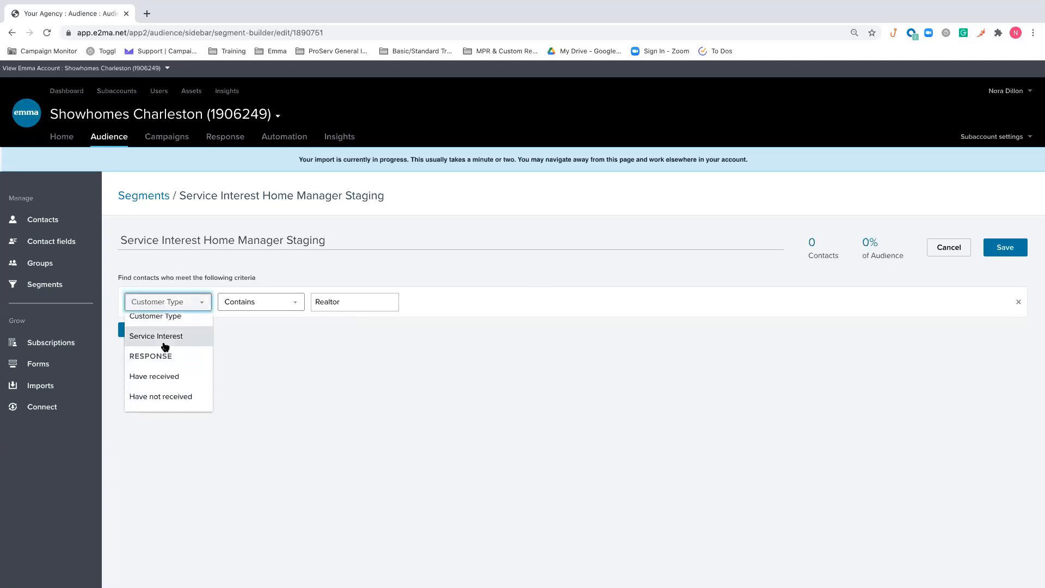
pyautogui.scroll(-1, 166, 356)
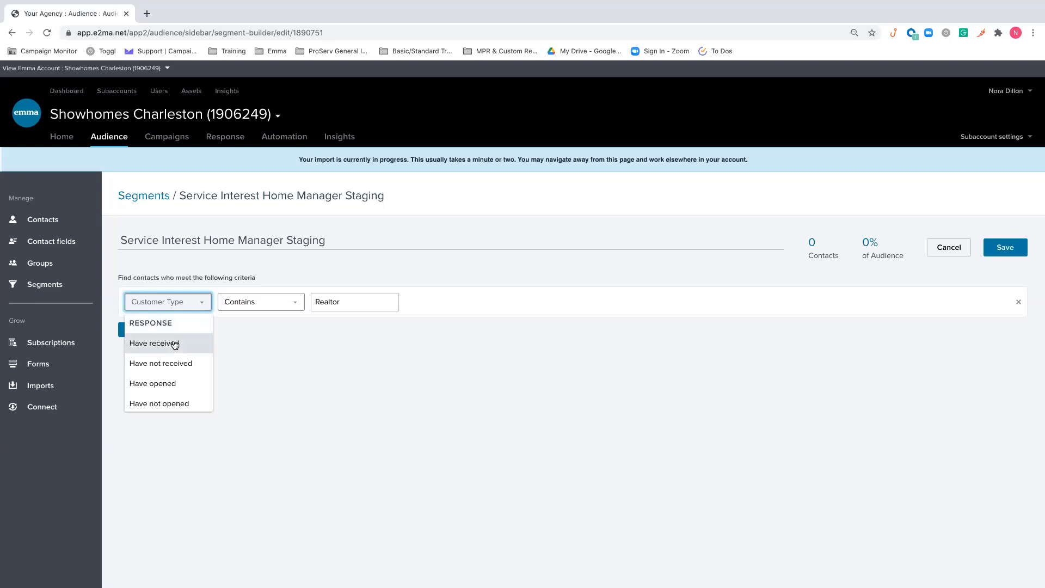
pyautogui.click(174, 343)
pyautogui.click(354, 306)
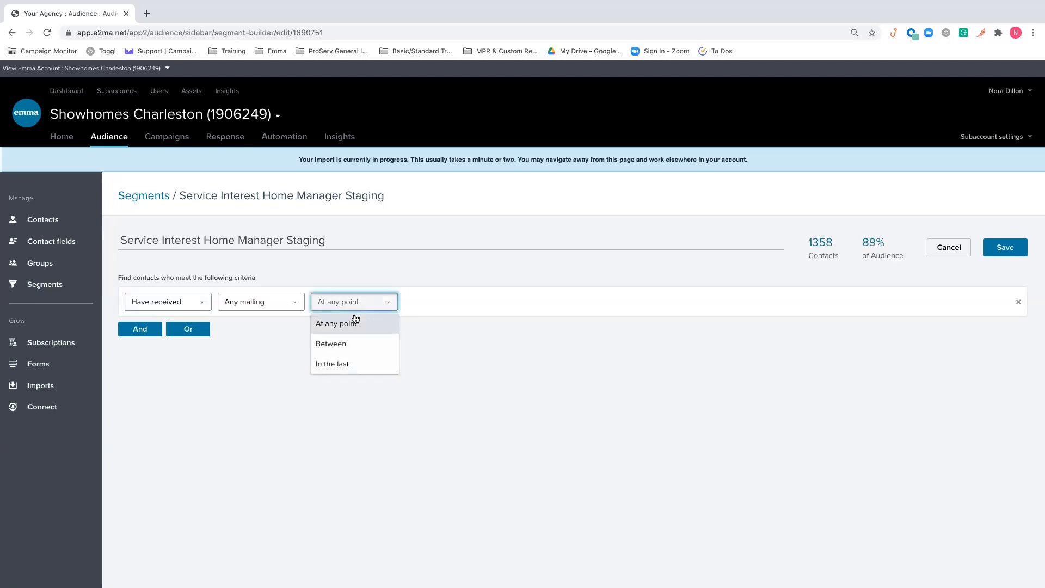
pyautogui.click(350, 365)
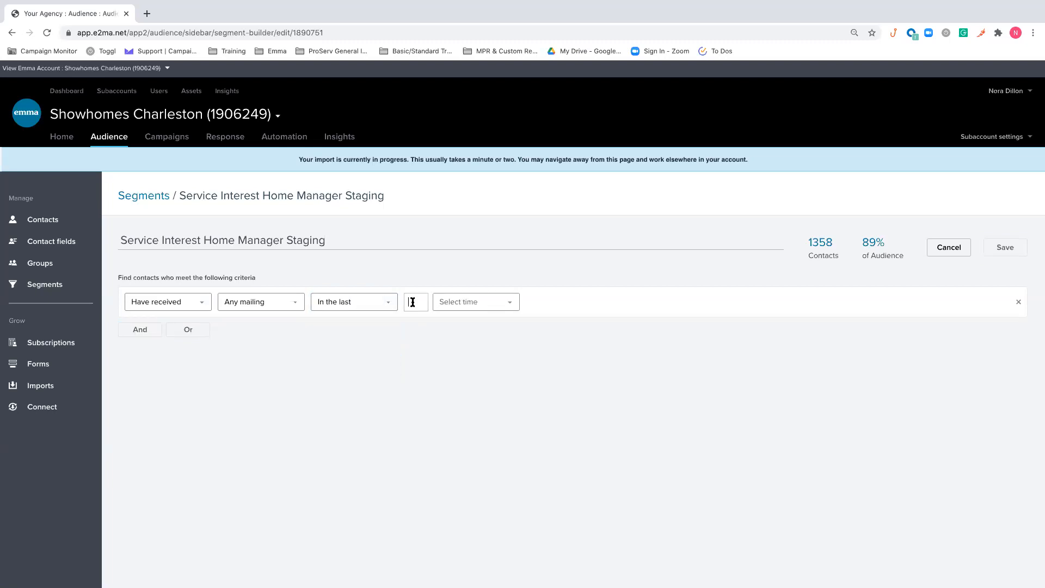
pyautogui.click(413, 302)
pyautogui.write('8')
pyautogui.click(471, 302)
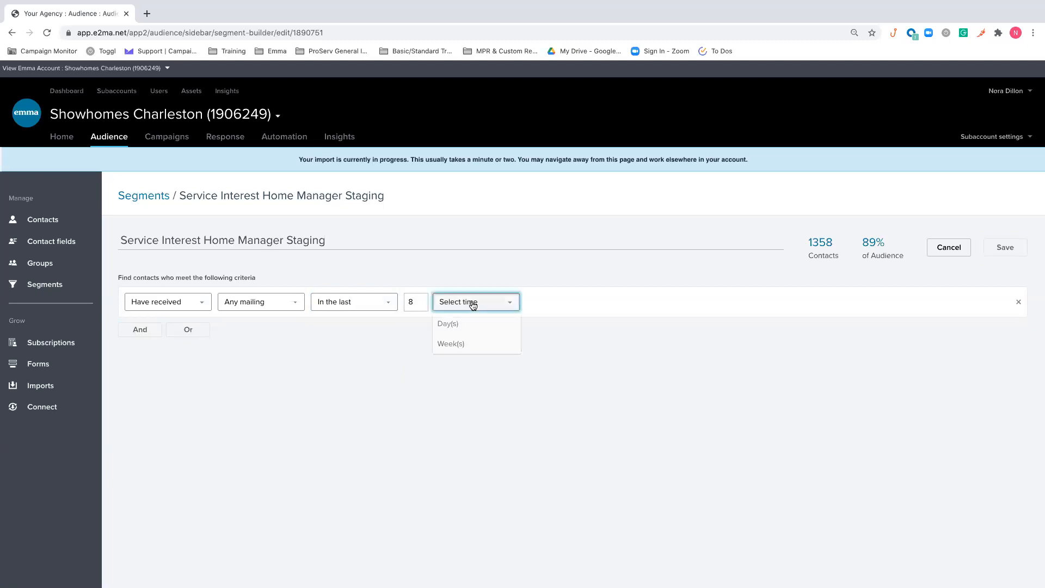
pyautogui.click(452, 344)
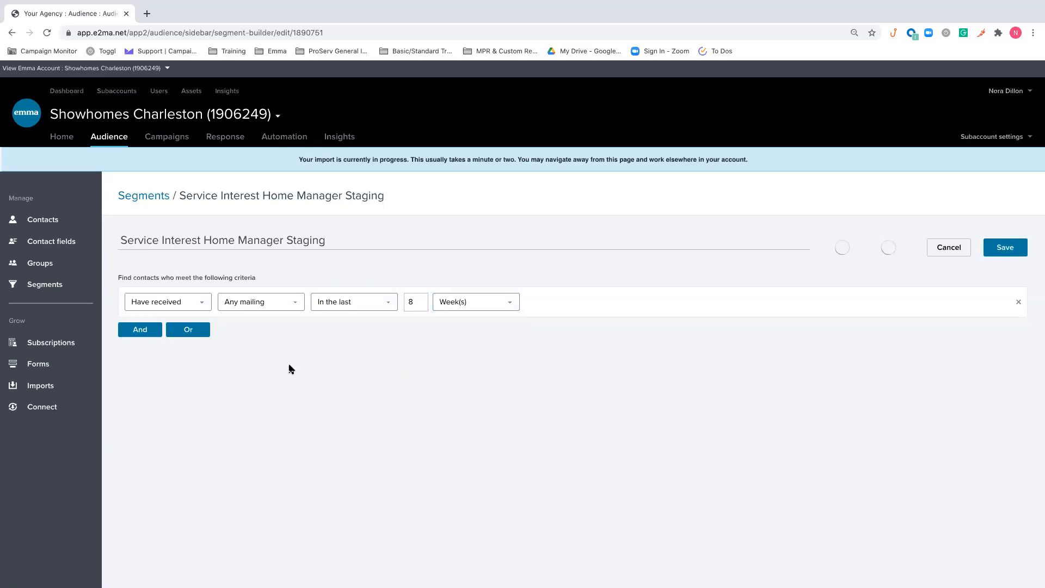
# Add an And condition for contacts who have not opened any mailing in the last 8 weeks
pyautogui.click(140, 329)
pyautogui.click(209, 354)
pyautogui.scroll(-2, 173, 411)
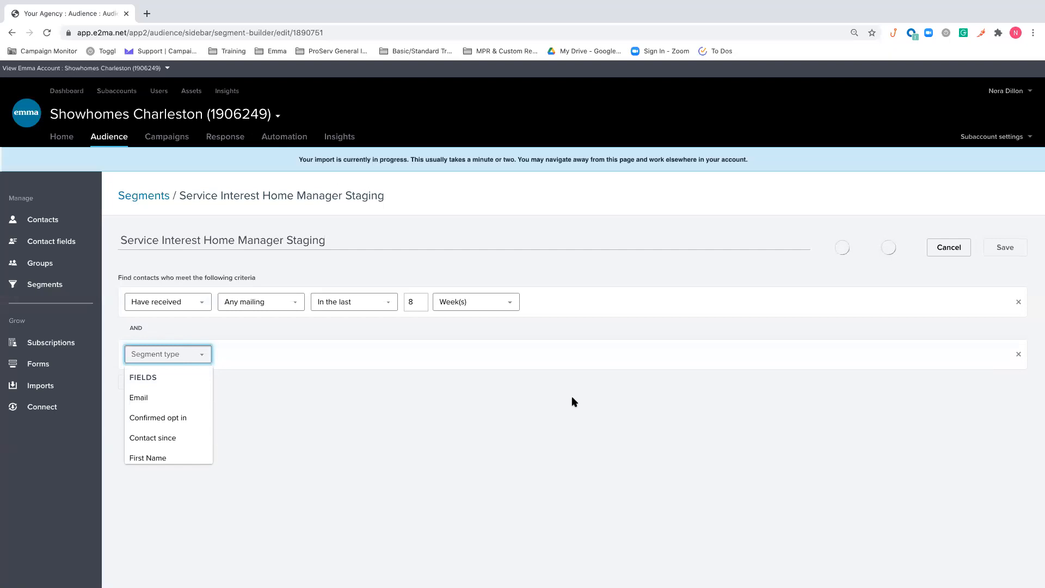
pyautogui.scroll(-5, 164, 413)
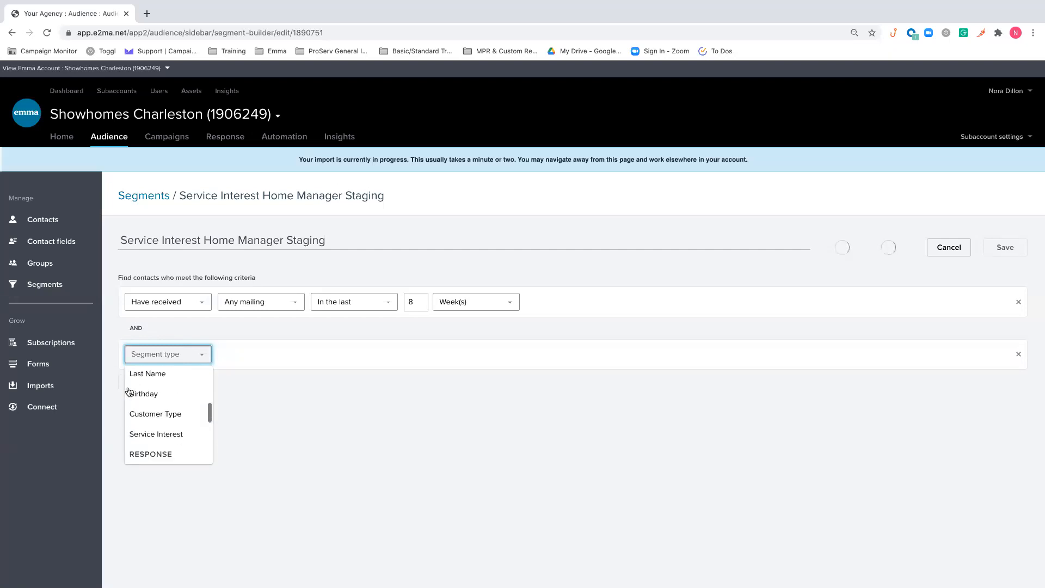
pyautogui.click(179, 412)
pyautogui.click(361, 357)
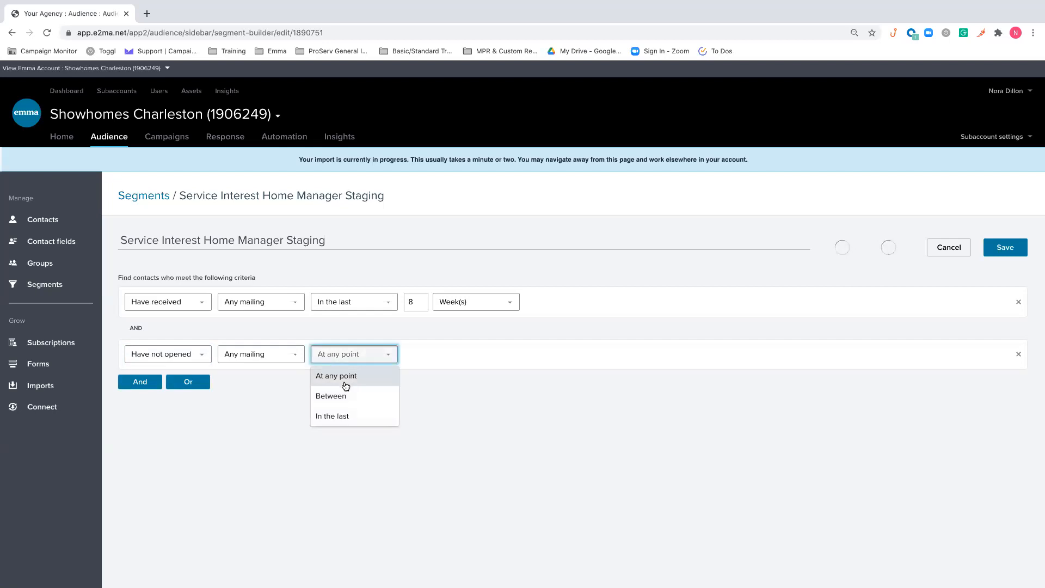
pyautogui.click(345, 416)
pyautogui.write('8')
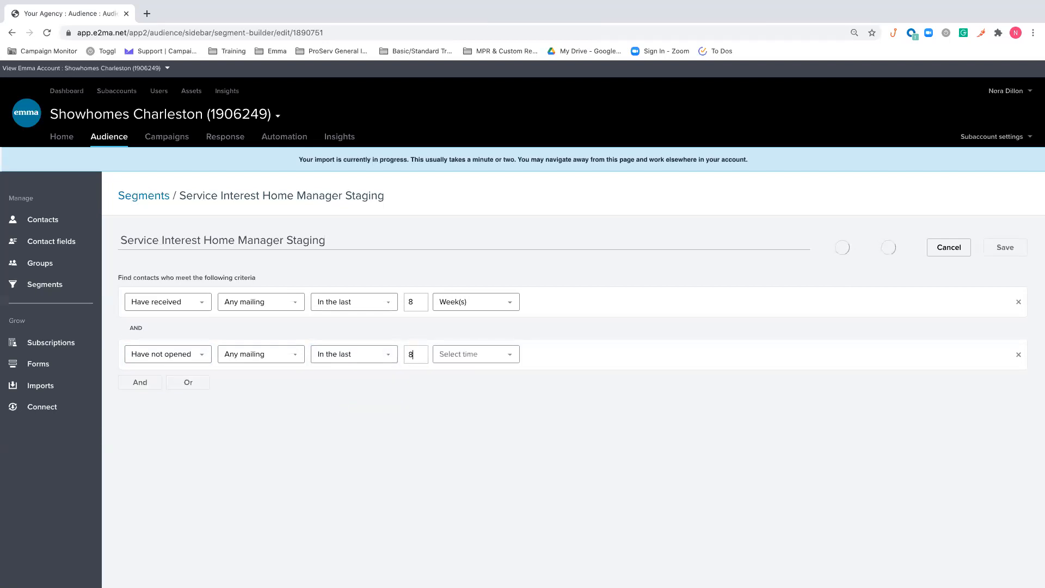
pyautogui.click(480, 357)
pyautogui.click(469, 394)
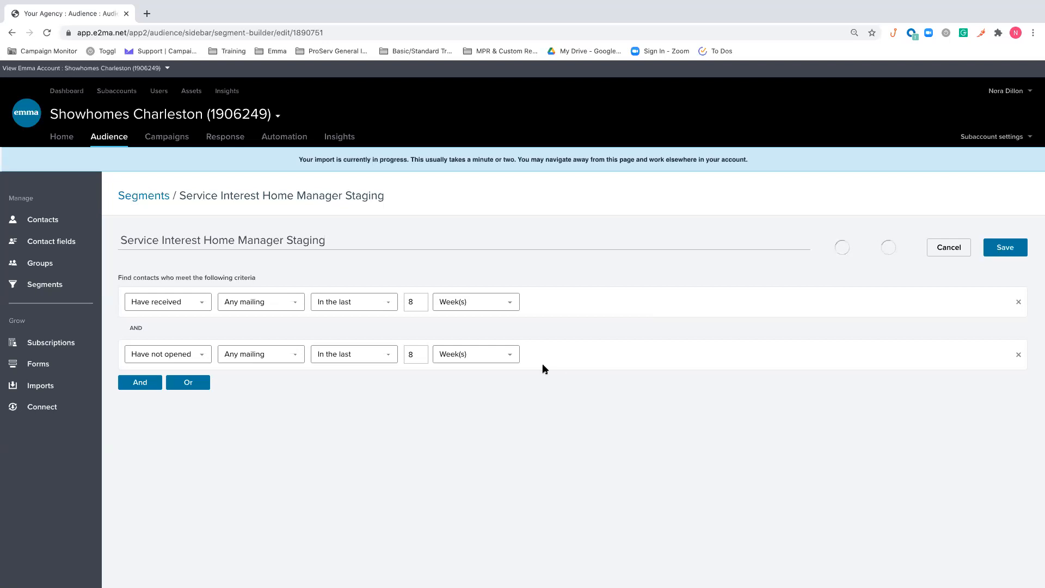
pyautogui.click(288, 355)
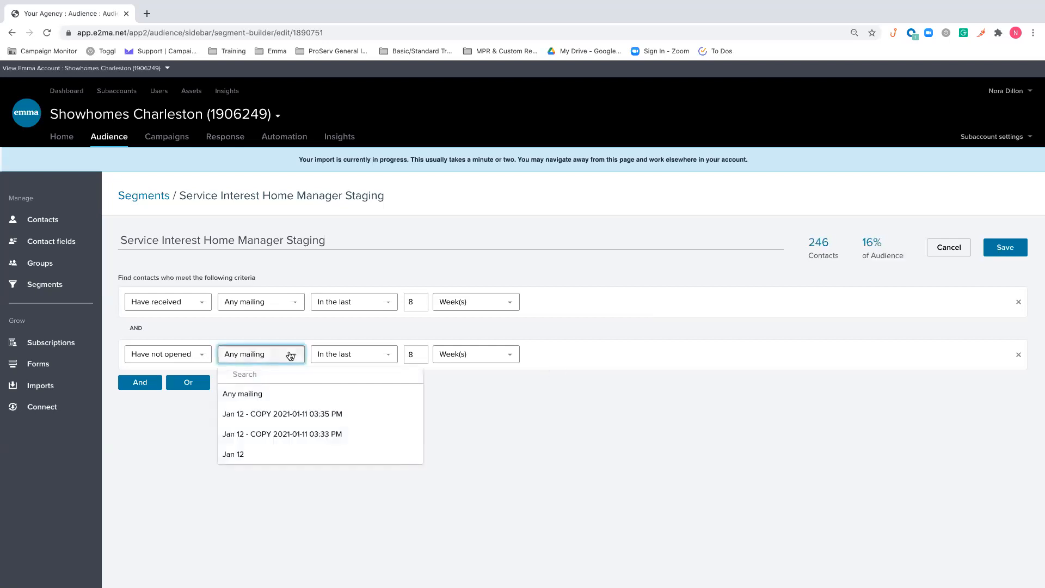
pyautogui.click(489, 394)
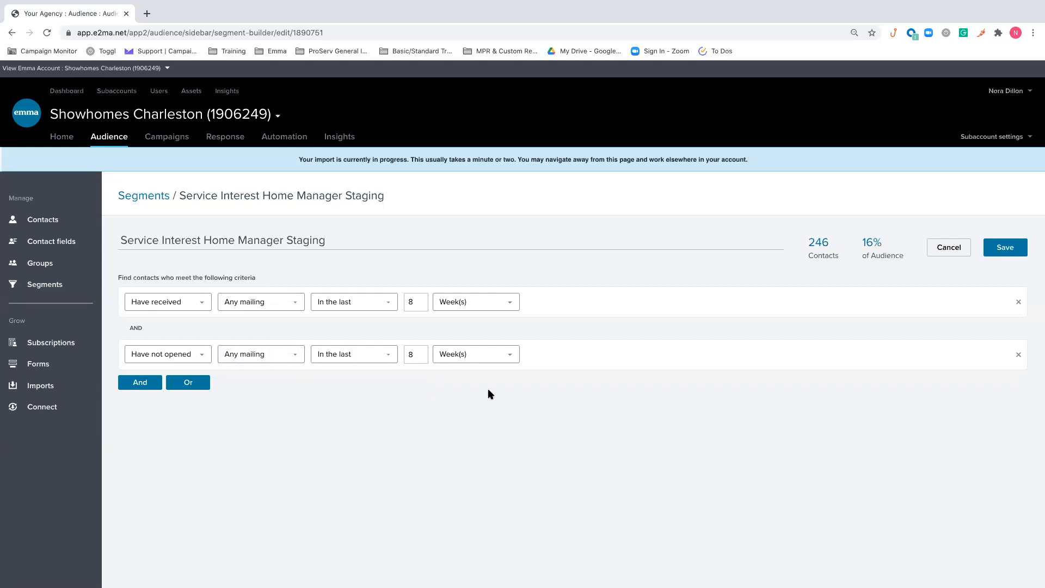
# Add an Or condition for contacts who have not clicked any mailing in the last 8 weeks
pyautogui.click(203, 383)
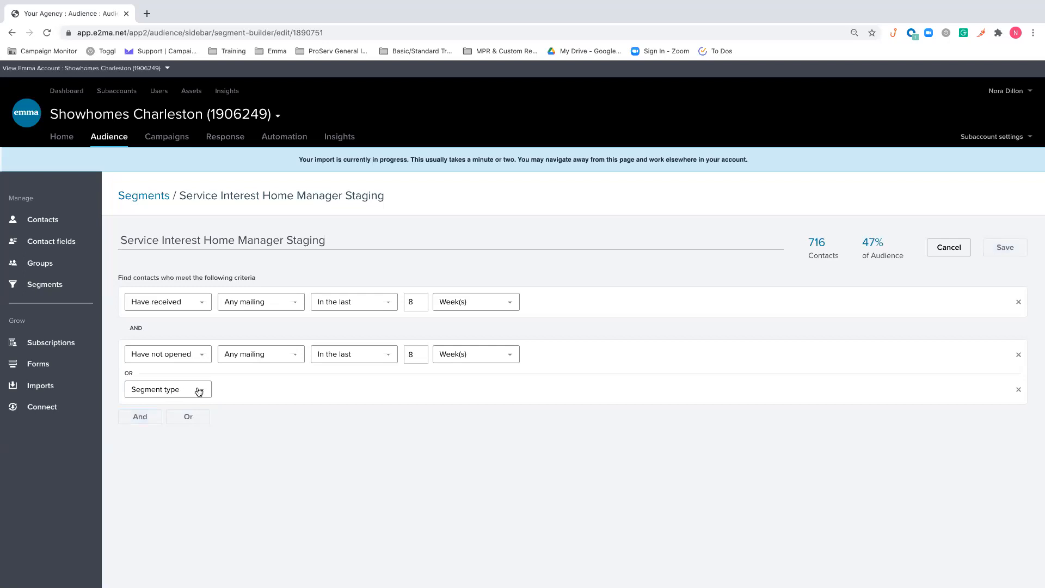
pyautogui.click(200, 390)
pyautogui.scroll(-3, 184, 424)
pyautogui.scroll(-2, 182, 430)
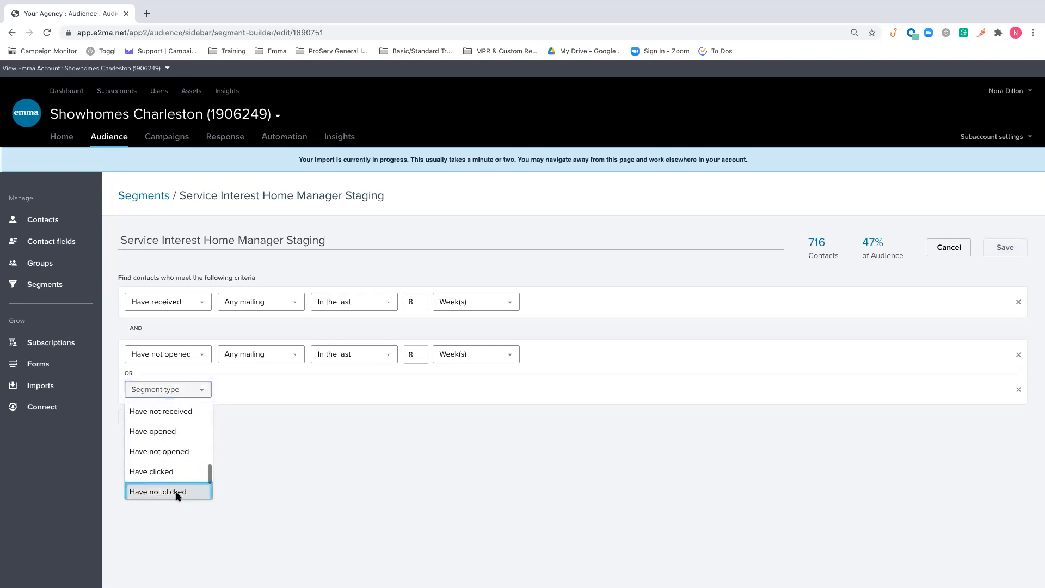
pyautogui.click(176, 491)
pyautogui.click(365, 390)
pyautogui.click(340, 451)
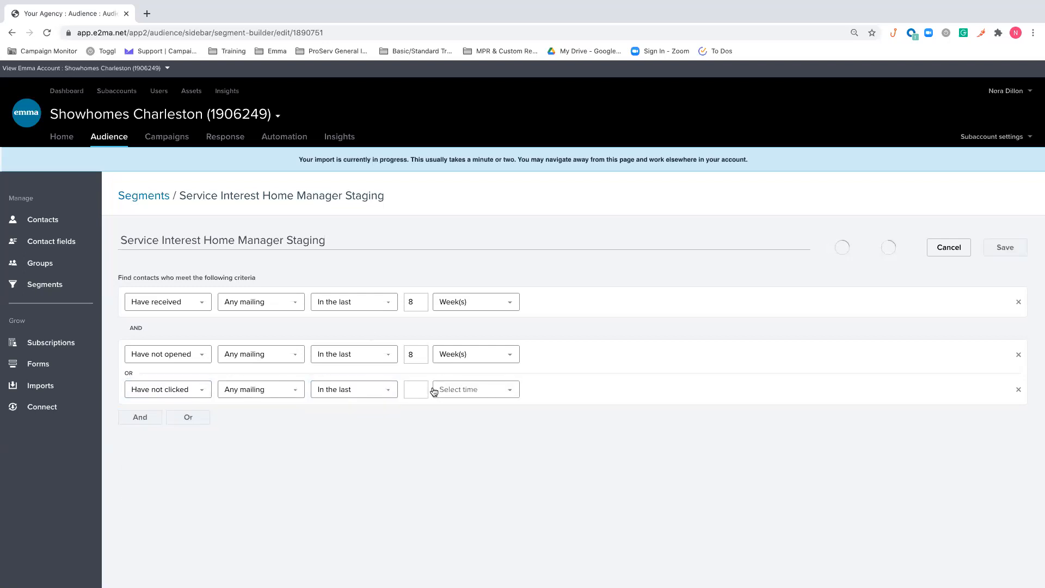
pyautogui.write('8')
pyautogui.click(483, 390)
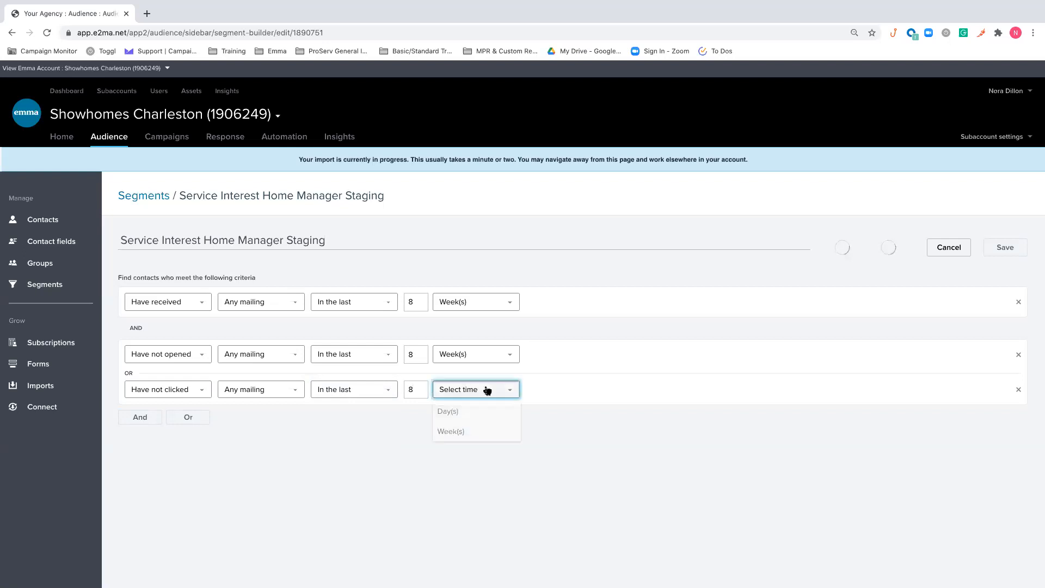
pyautogui.click(461, 431)
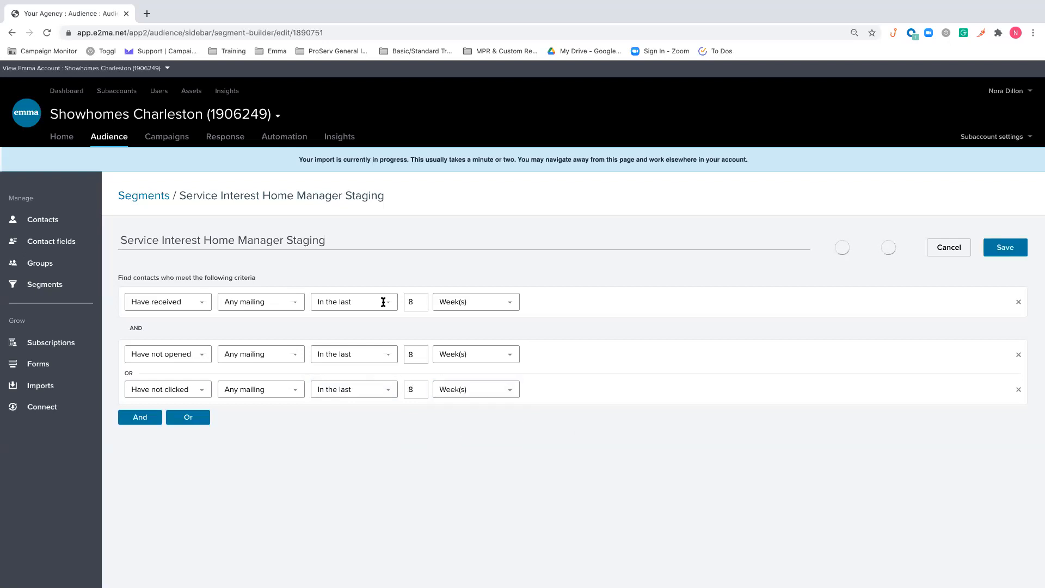
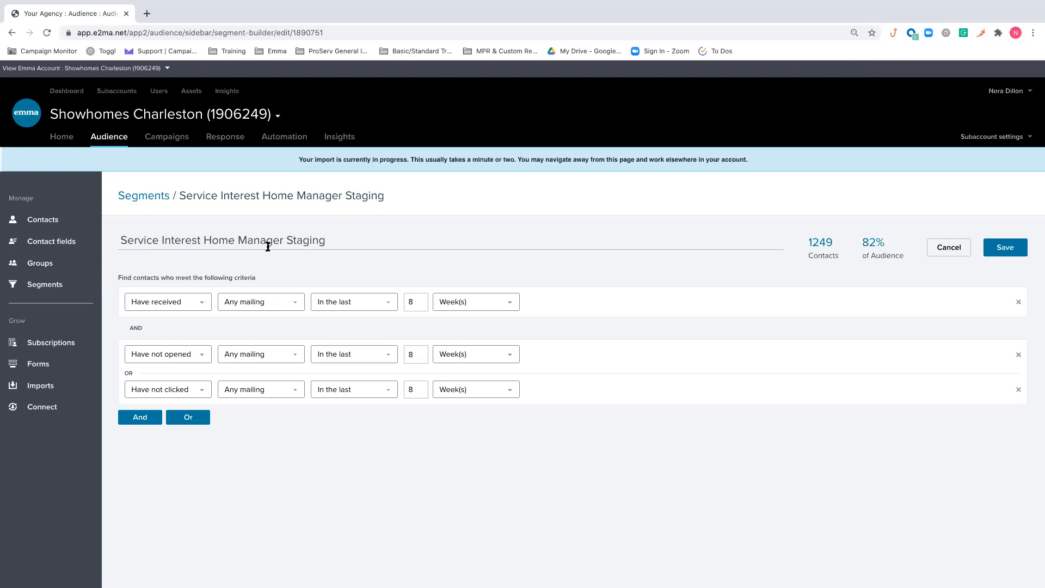
# Edit the Service Interest contact field, adding an empty line after Home updating in its option values, and save it
pyautogui.click(44, 246)
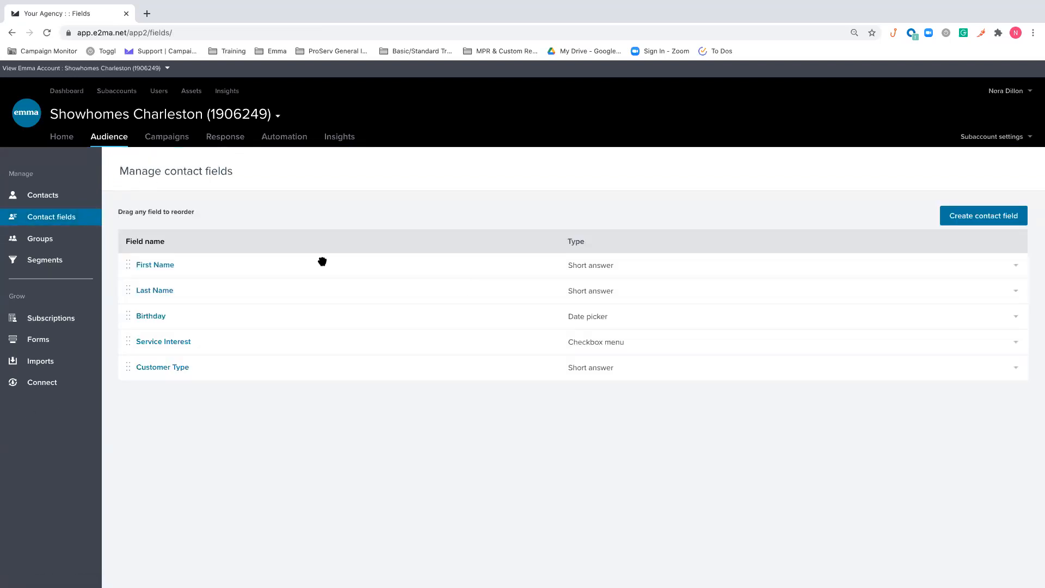
pyautogui.click(1014, 342)
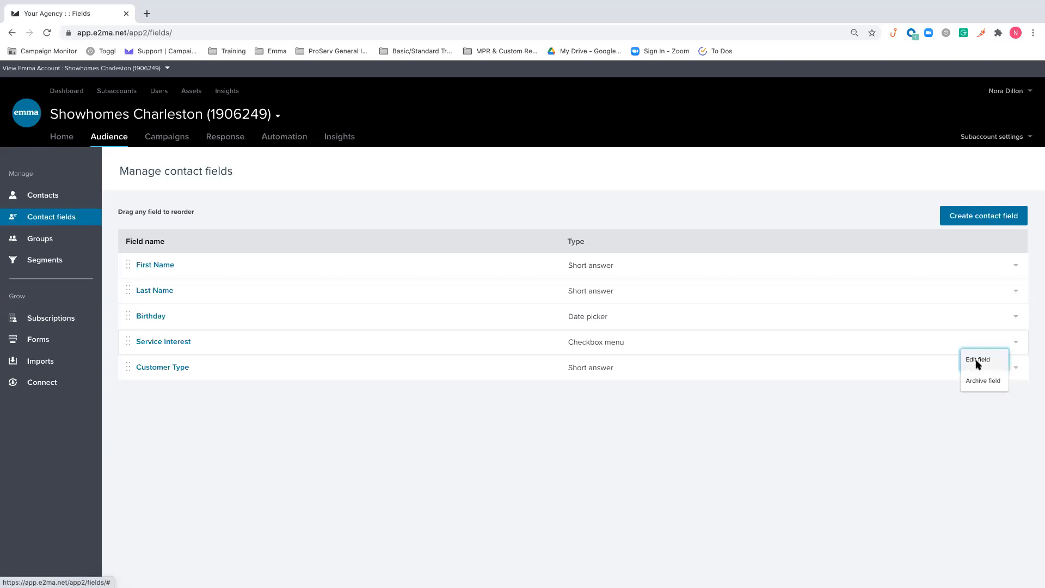
pyautogui.click(978, 360)
pyautogui.click(455, 368)
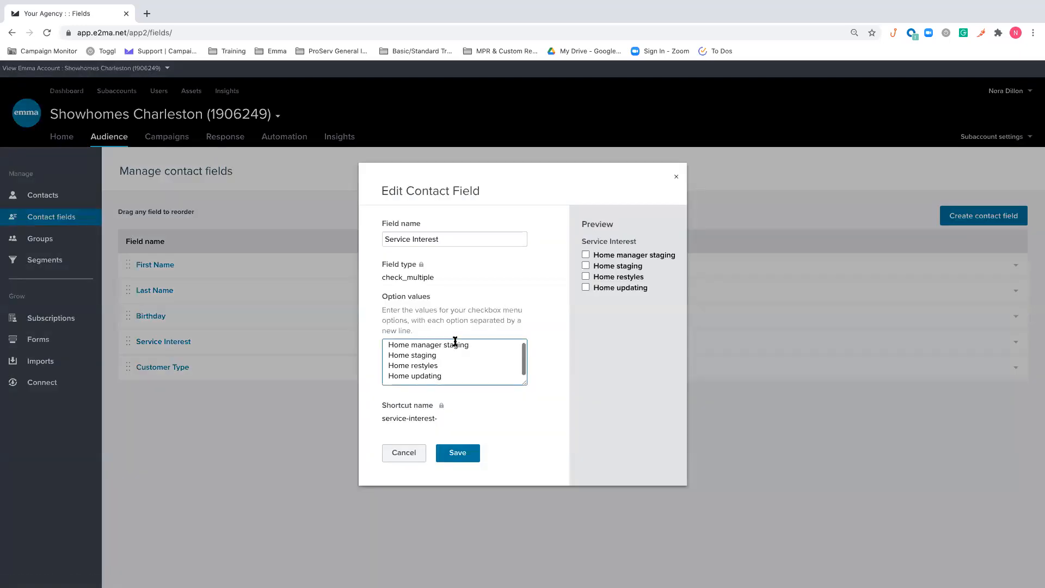
pyautogui.click(453, 377)
pyautogui.press('Return')
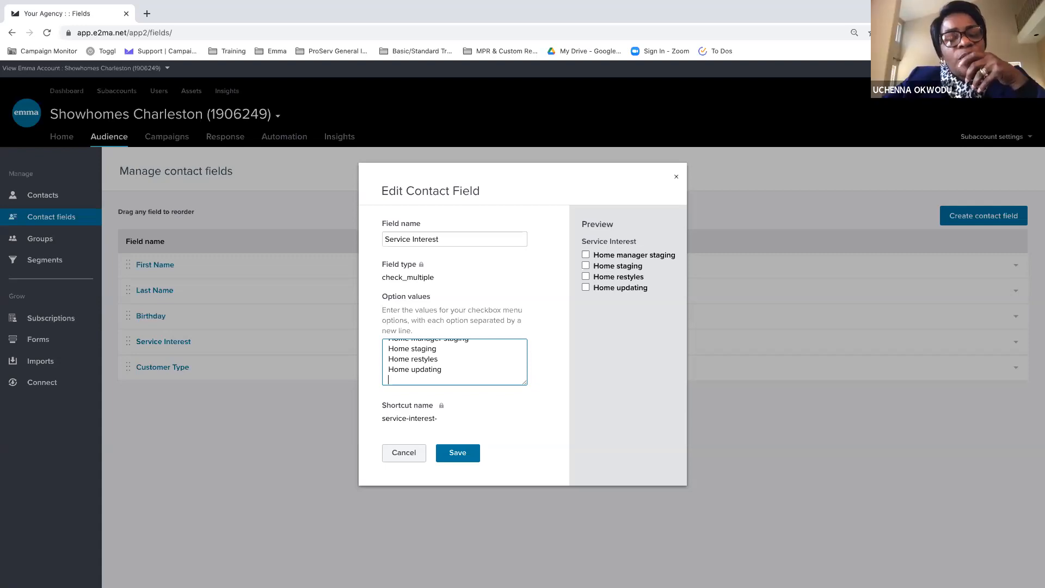
pyautogui.write('H')
pyautogui.press('BackSpace')
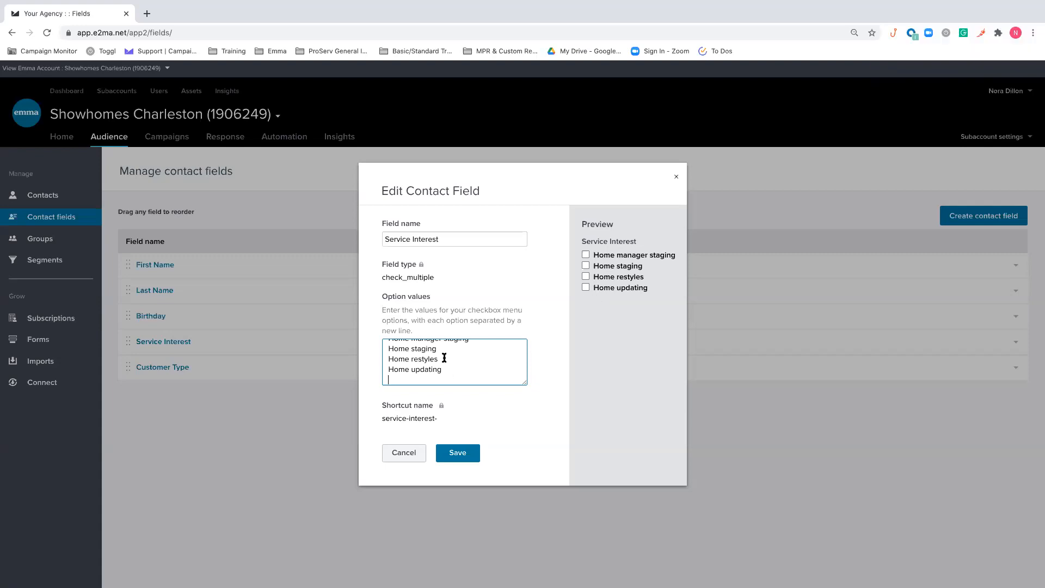
pyautogui.scroll(1, 441, 354)
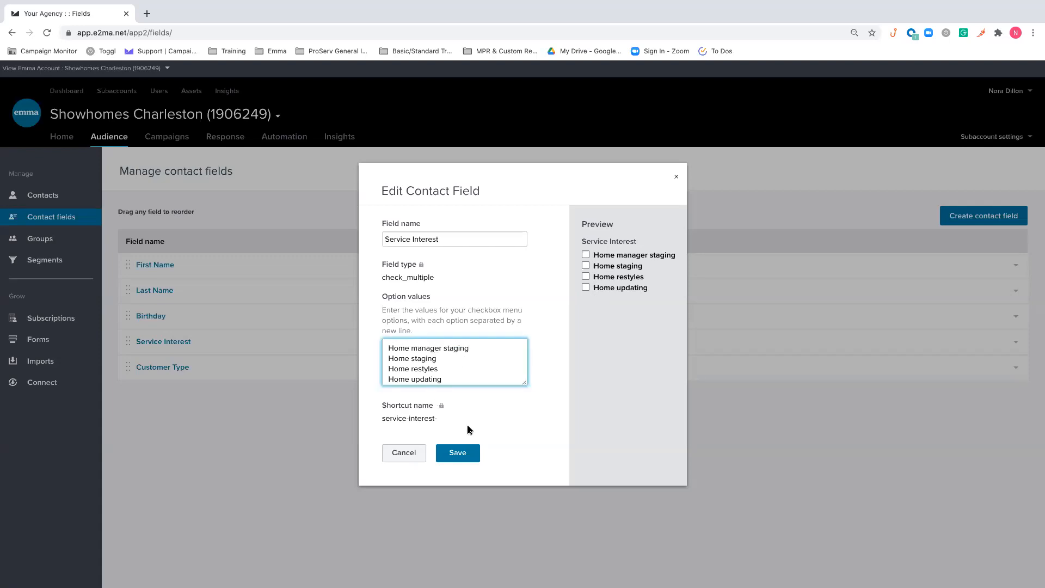
pyautogui.click(447, 380)
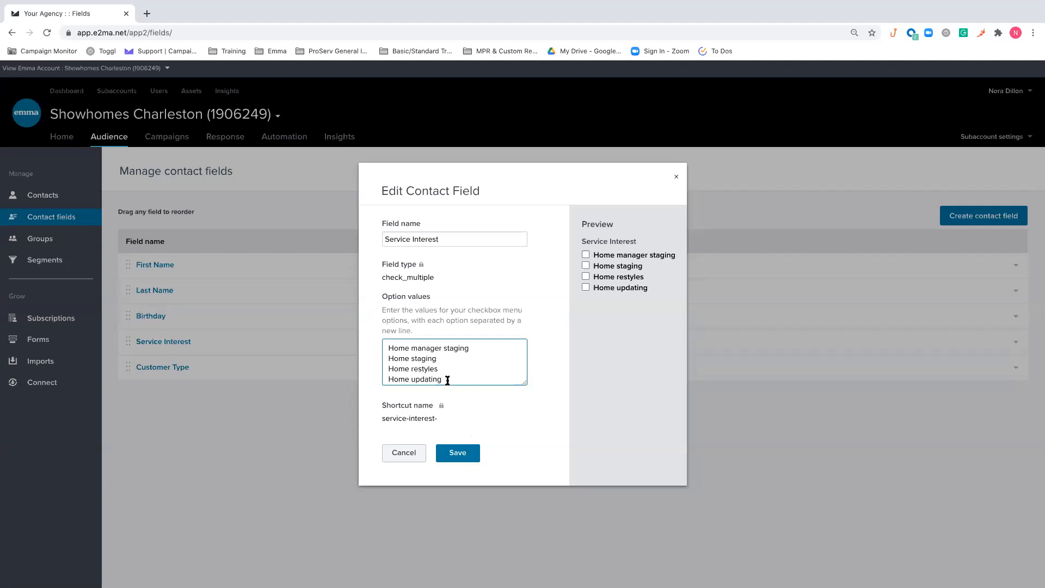
pyautogui.press('Return')
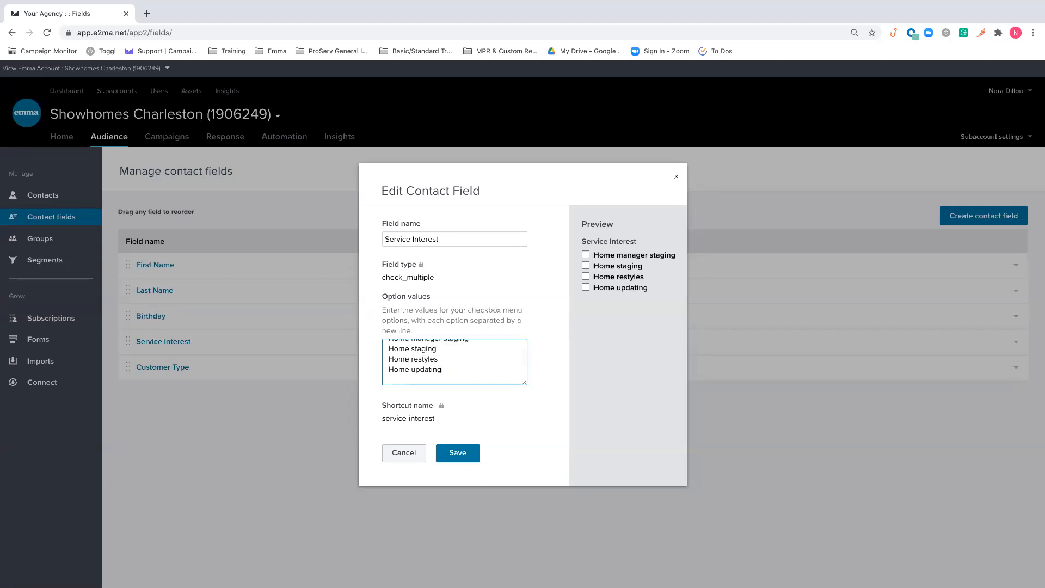
pyautogui.click(451, 455)
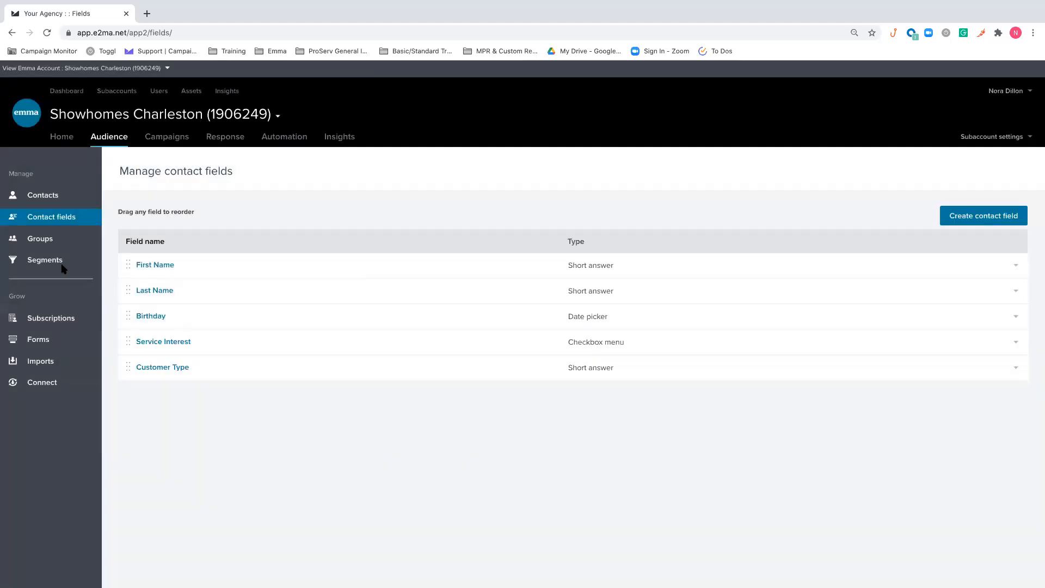
# Start a new segment with the criterion Service Interest set to Includes any of
pyautogui.click(52, 262)
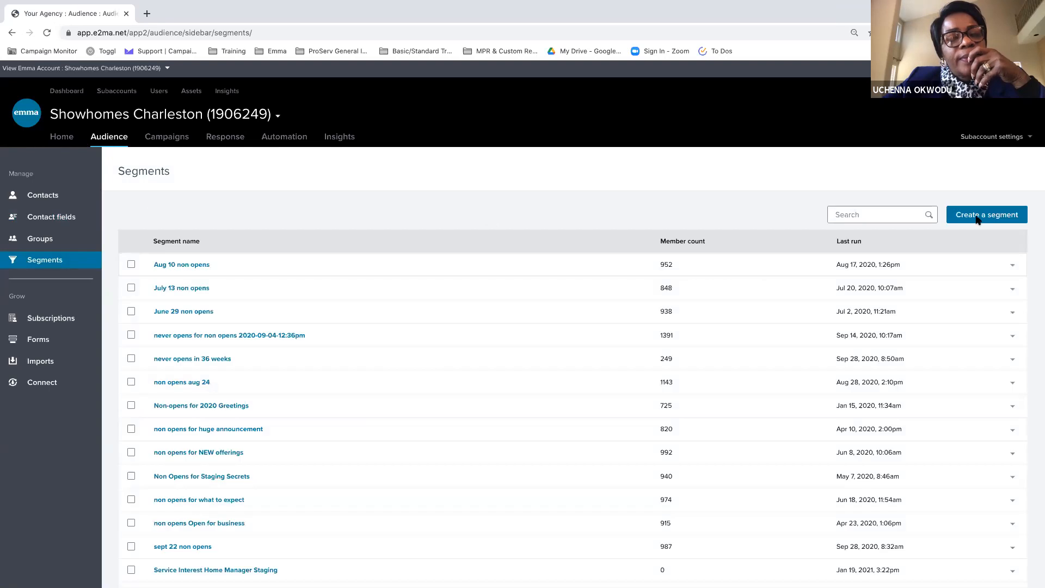
pyautogui.click(974, 214)
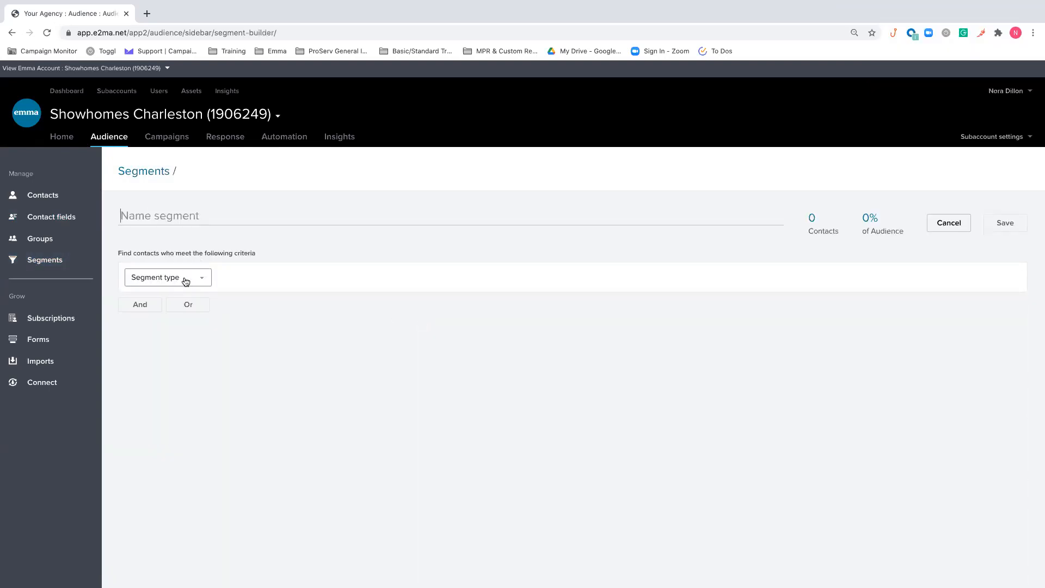
pyautogui.click(186, 278)
pyautogui.scroll(-1, 180, 326)
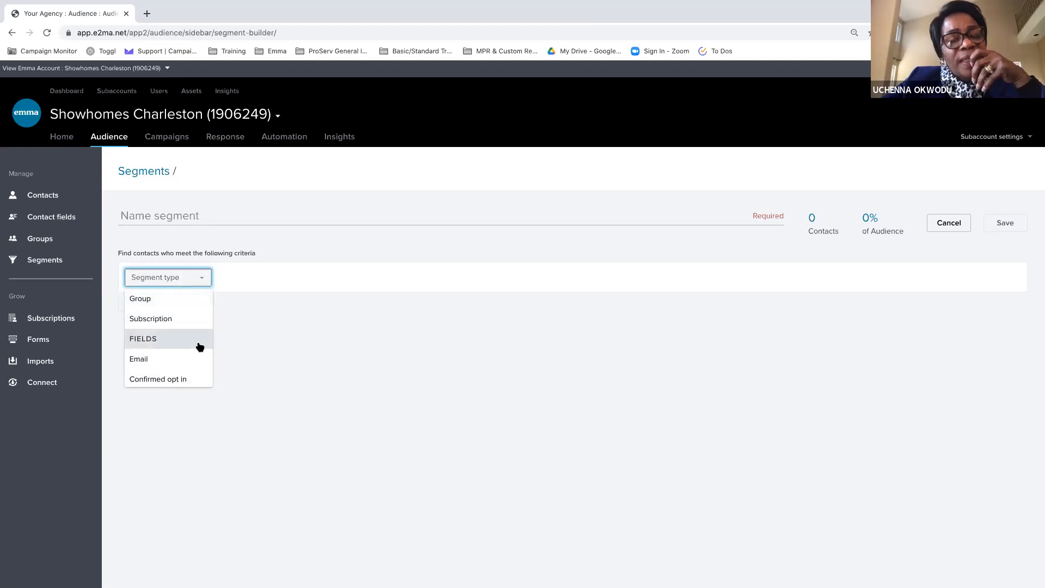
pyautogui.scroll(-1, 199, 346)
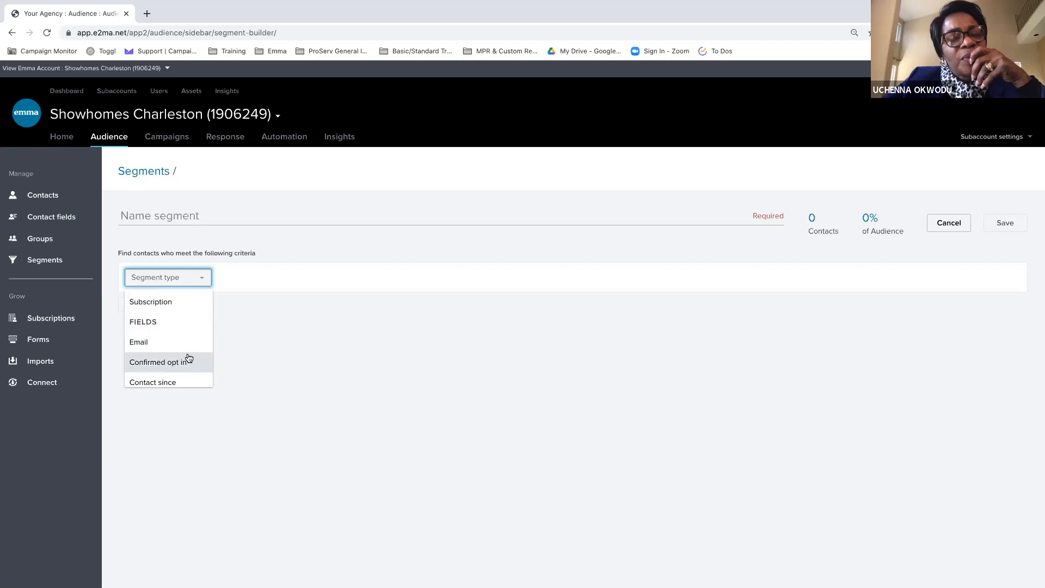
pyautogui.scroll(-1, 188, 358)
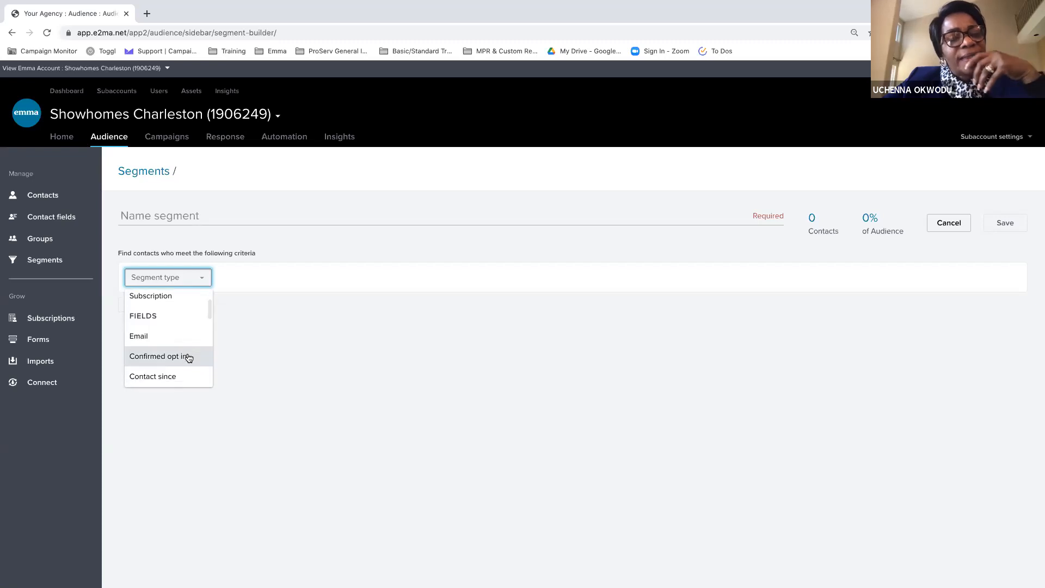
pyautogui.scroll(-3, 186, 371)
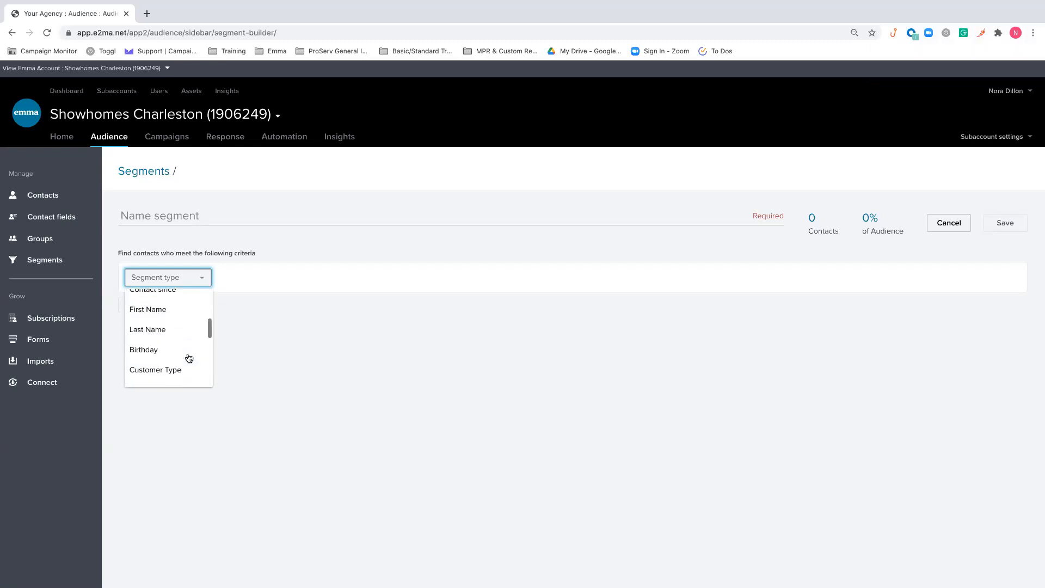
pyautogui.scroll(-1, 179, 372)
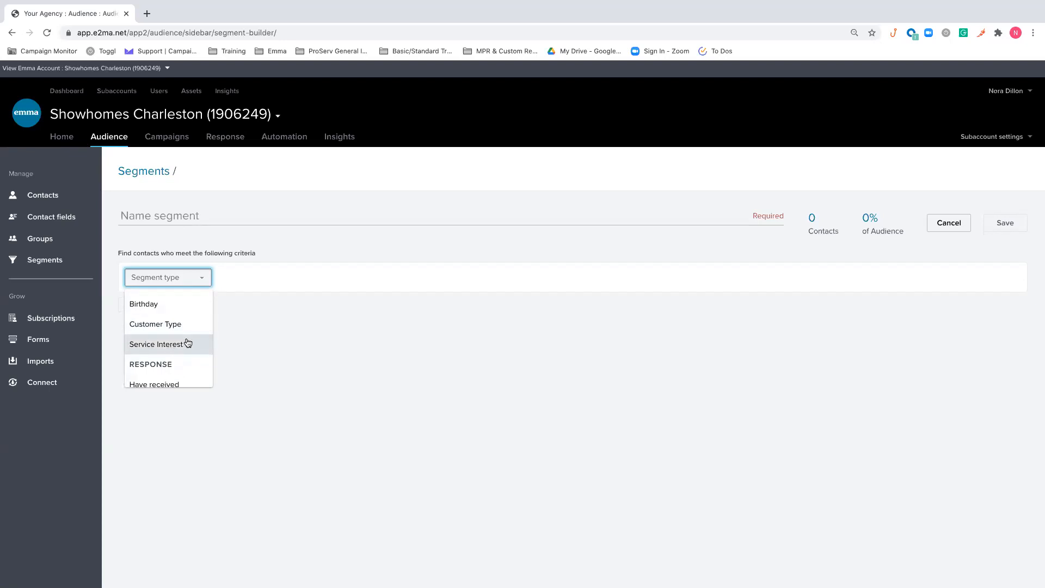
pyautogui.click(187, 343)
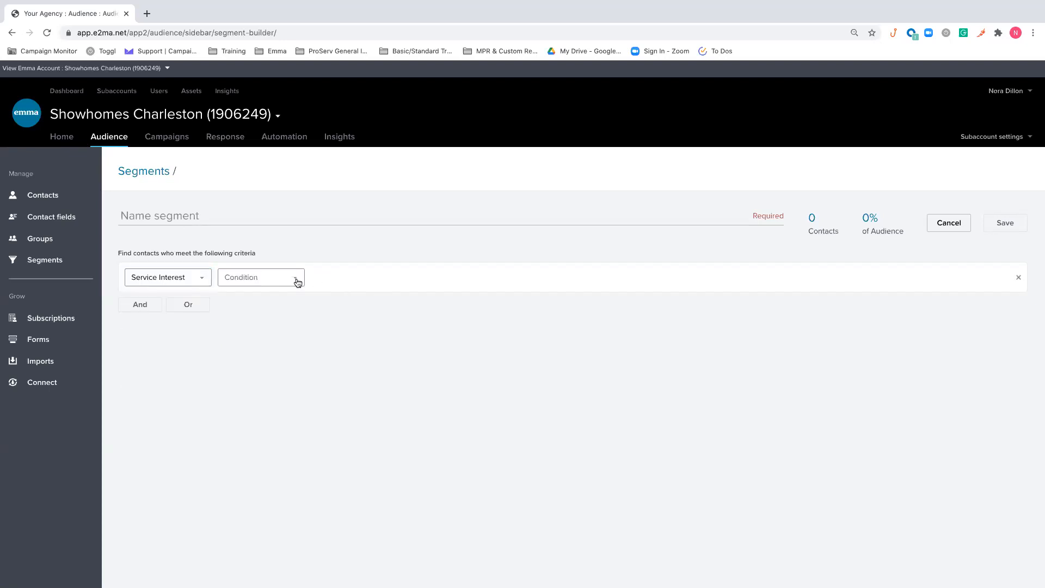
pyautogui.click(297, 282)
pyautogui.click(268, 302)
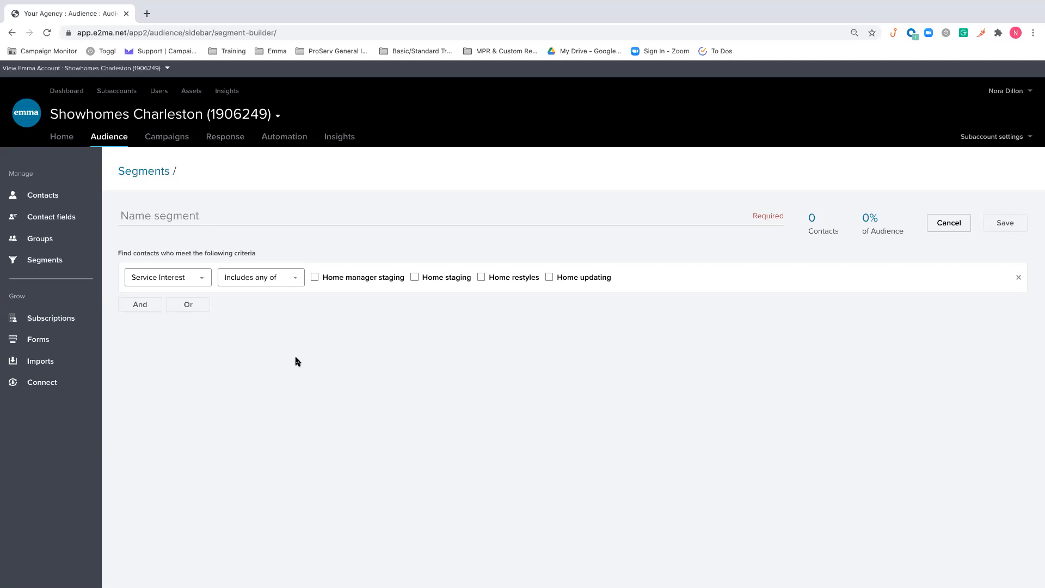
# Create a new regular form, naming it with the account user's first name followed by Test
pyautogui.click(67, 339)
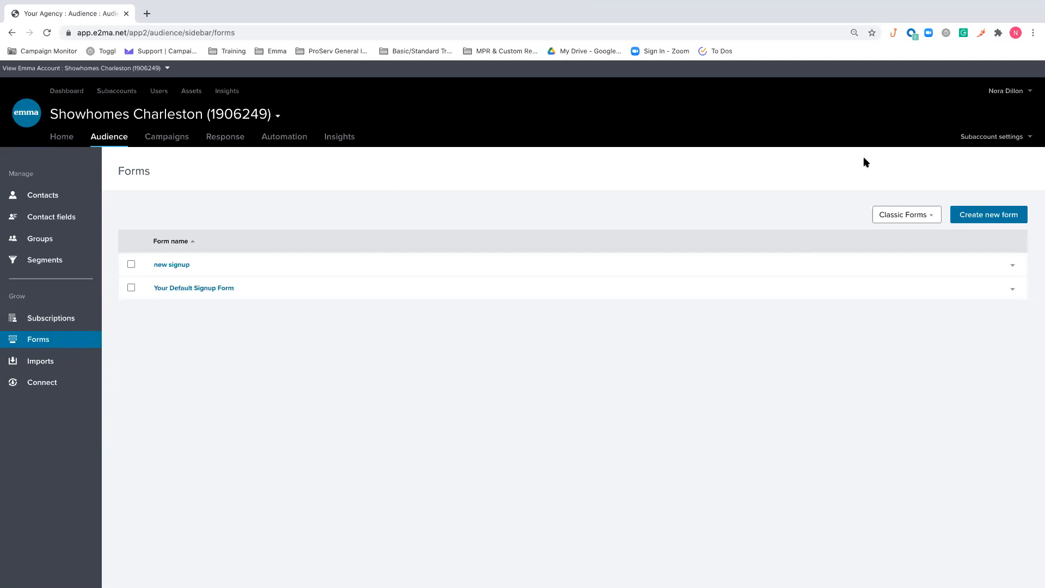
pyautogui.click(1004, 217)
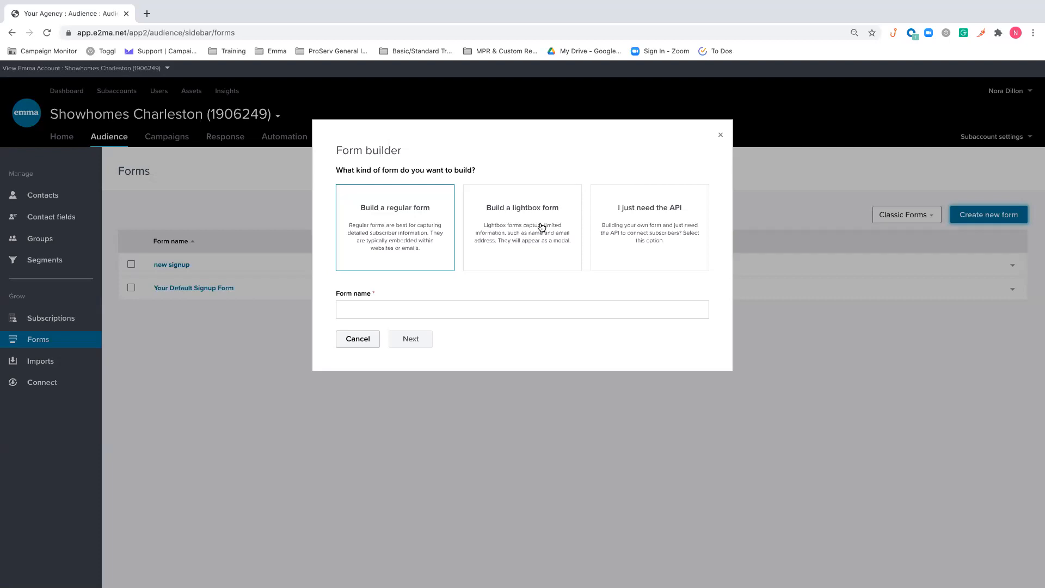
pyautogui.click(542, 226)
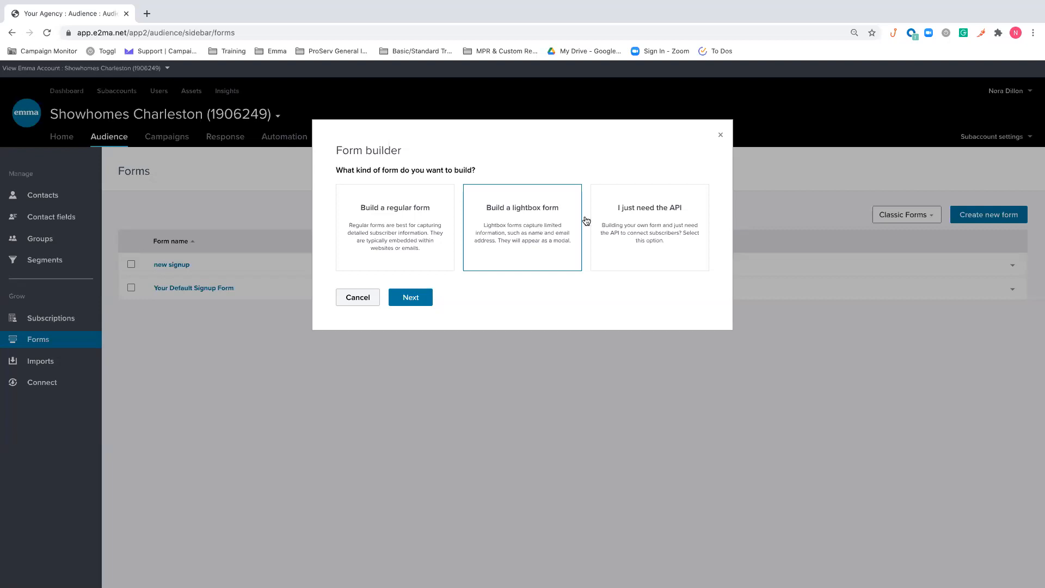
pyautogui.click(619, 222)
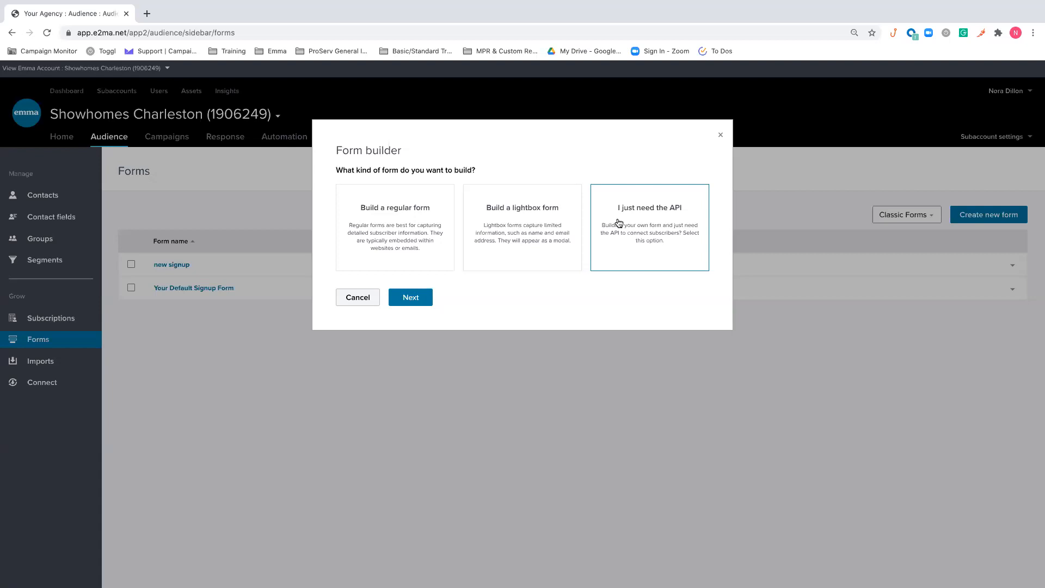
pyautogui.click(386, 240)
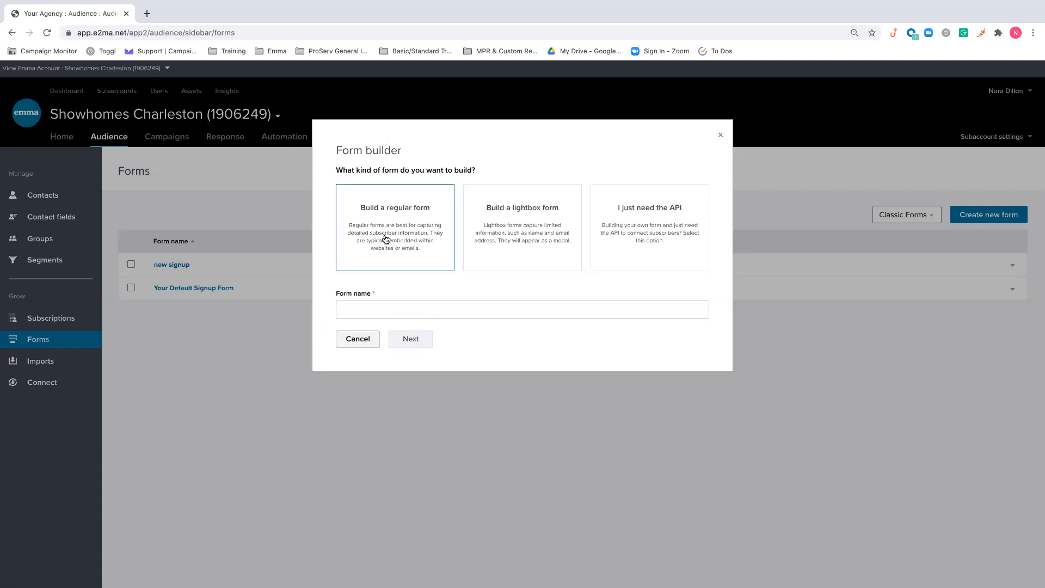
pyautogui.click(431, 308)
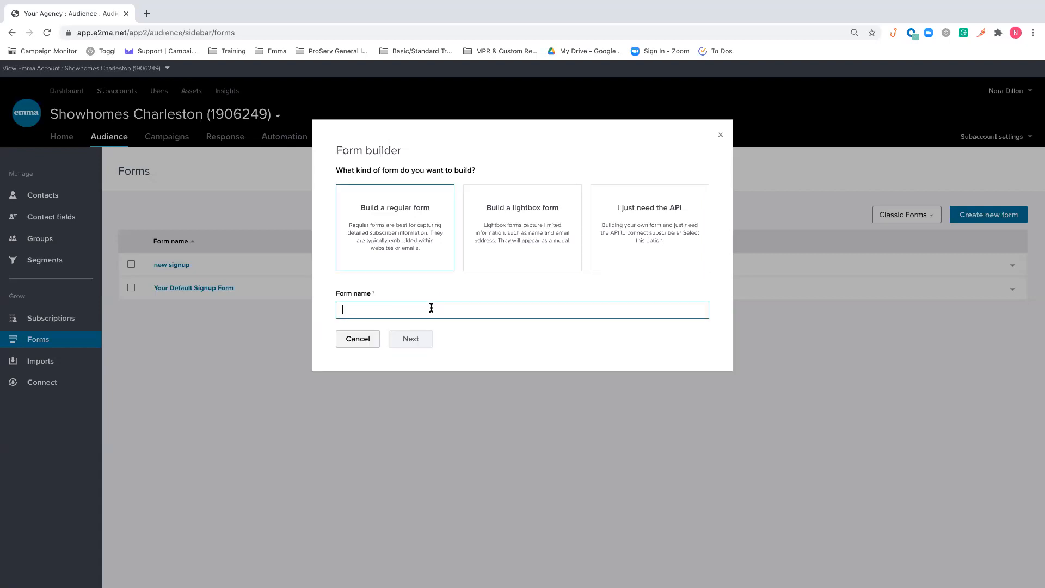
pyautogui.write('Nora Test')
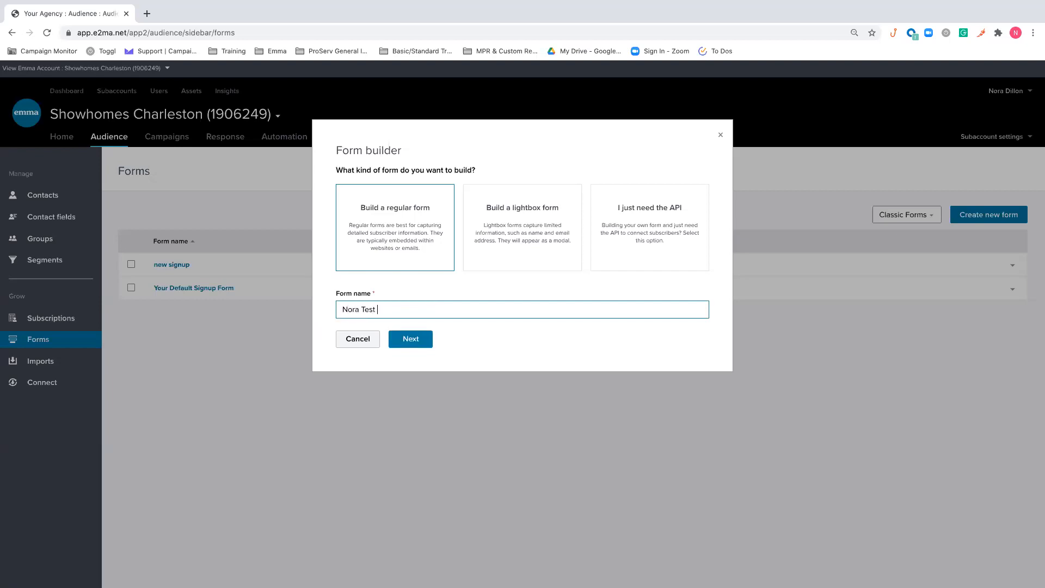
pyautogui.click(422, 339)
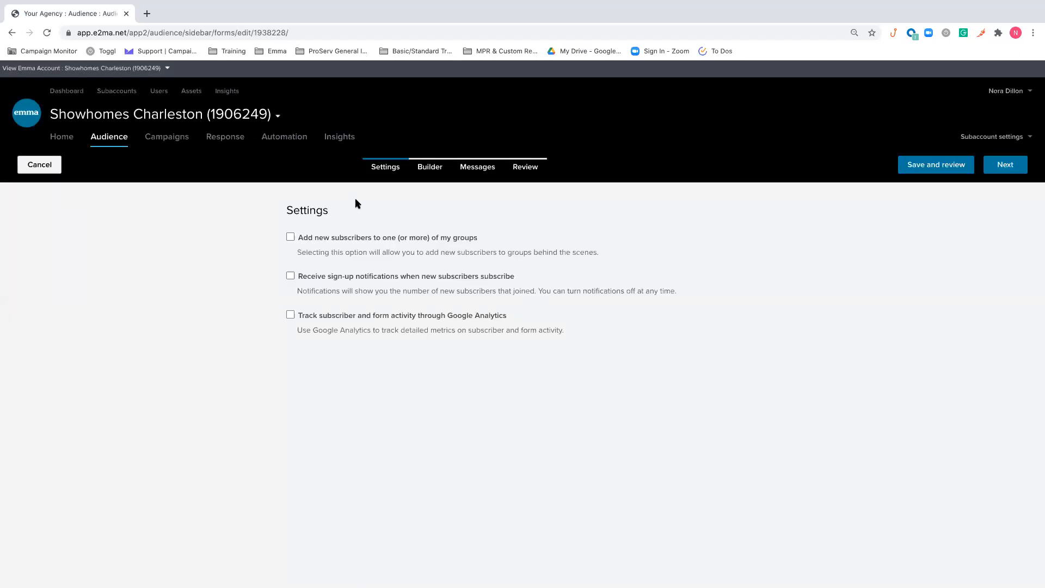
# Try the form settings for adding new subscribers to groups and tracking activity through Google Analytics, switching both back off
pyautogui.click(319, 240)
pyautogui.click(395, 270)
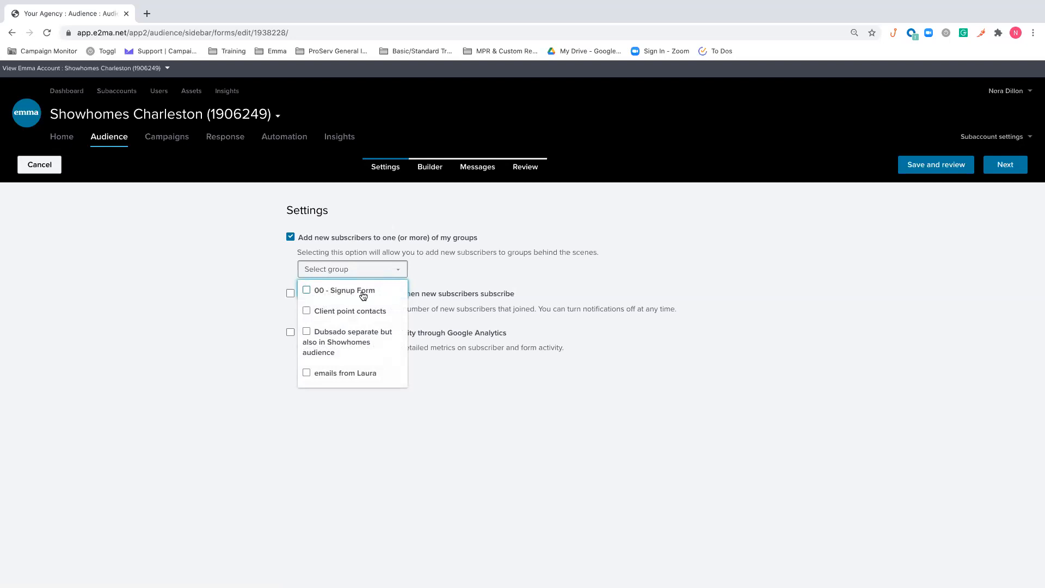
pyautogui.click(675, 210)
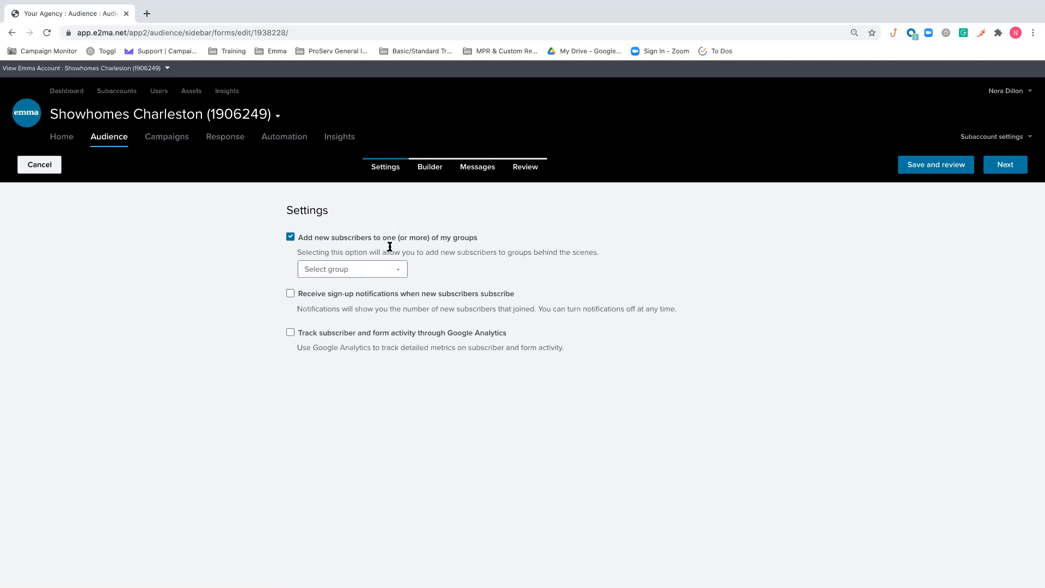
pyautogui.click(291, 237)
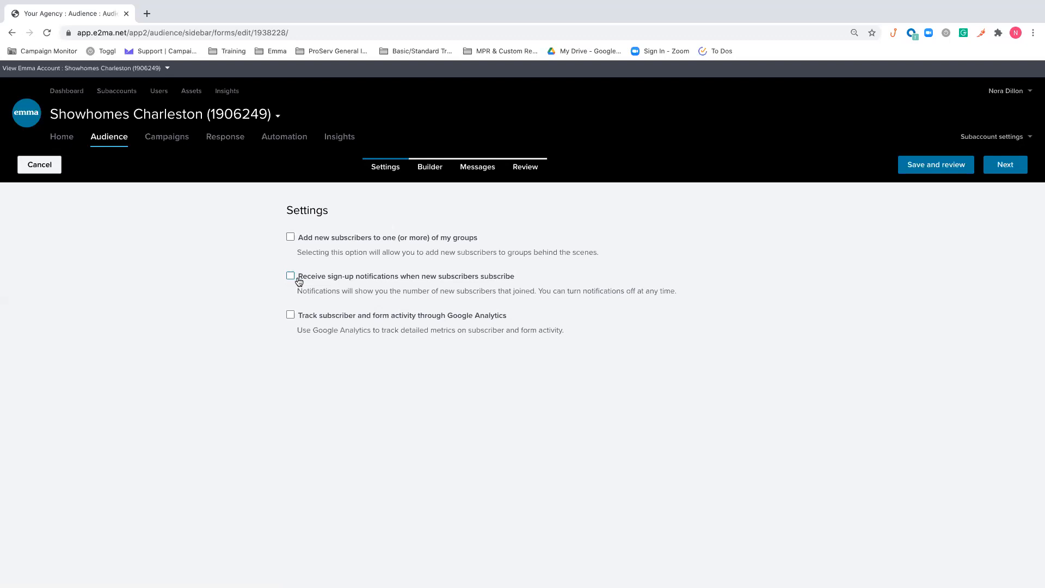
pyautogui.click(417, 323)
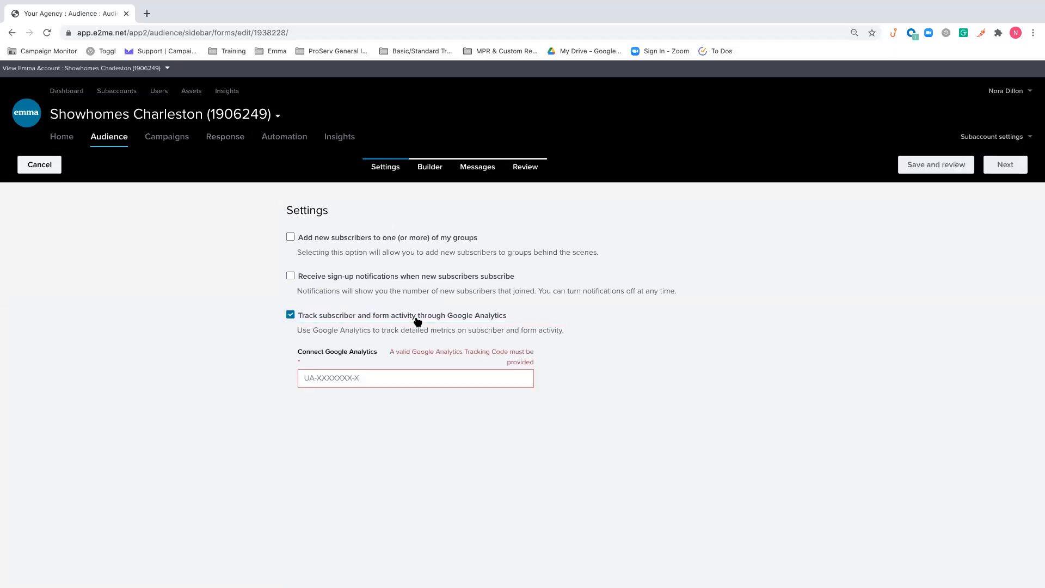
pyautogui.click(435, 320)
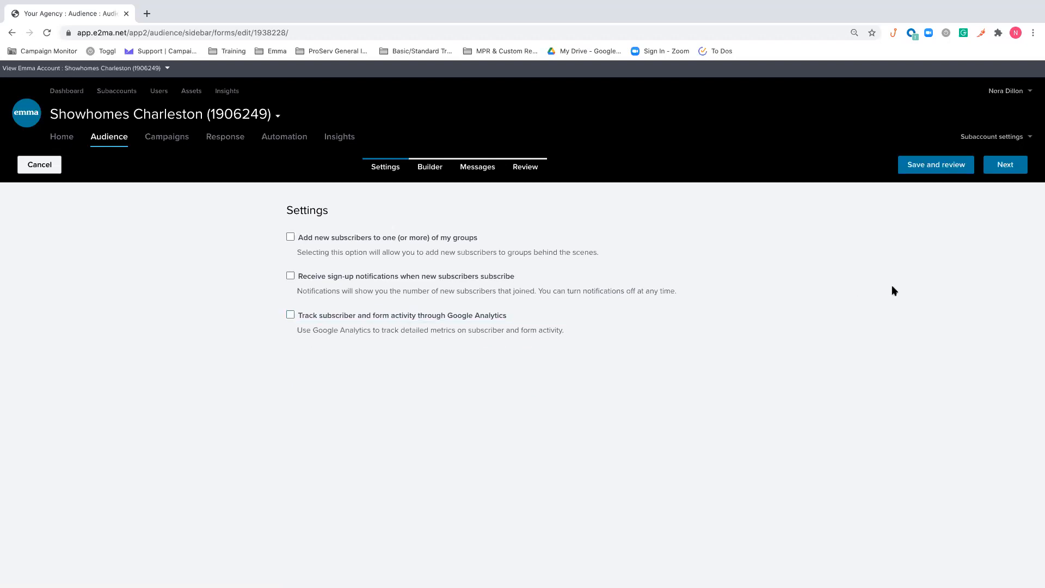
# Proceed to the form builder and replace the form message with "Let us know what your preferences are"
pyautogui.click(1007, 169)
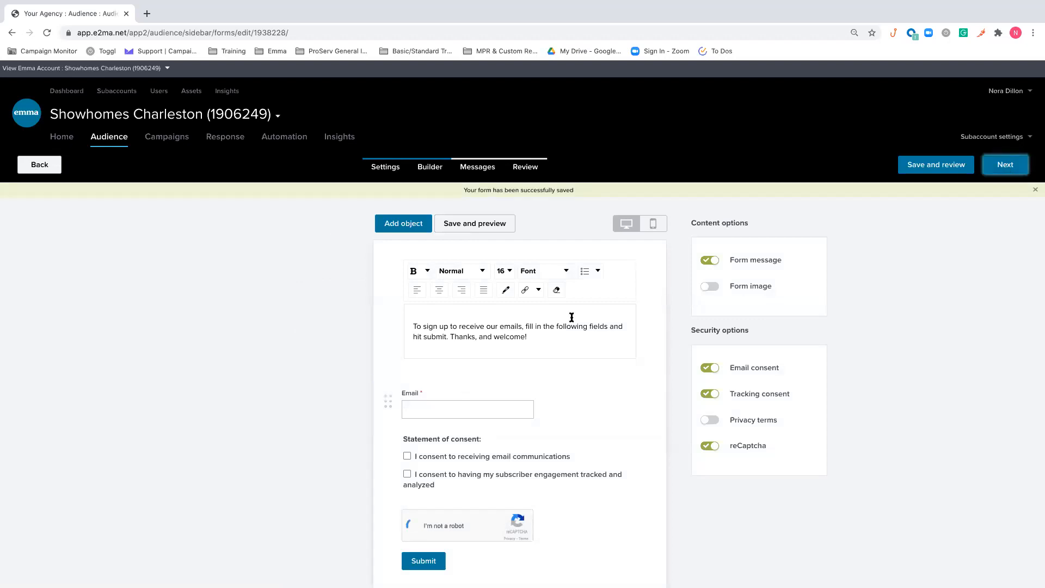
pyautogui.click(537, 334)
pyautogui.moveTo(537, 335); pyautogui.dragTo(409, 323)
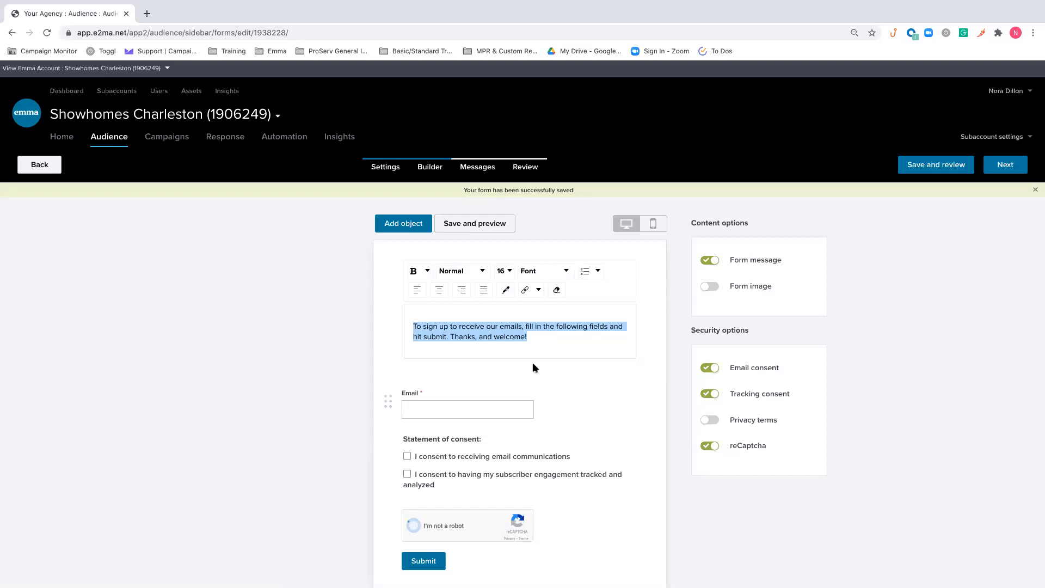
pyautogui.write('Le')
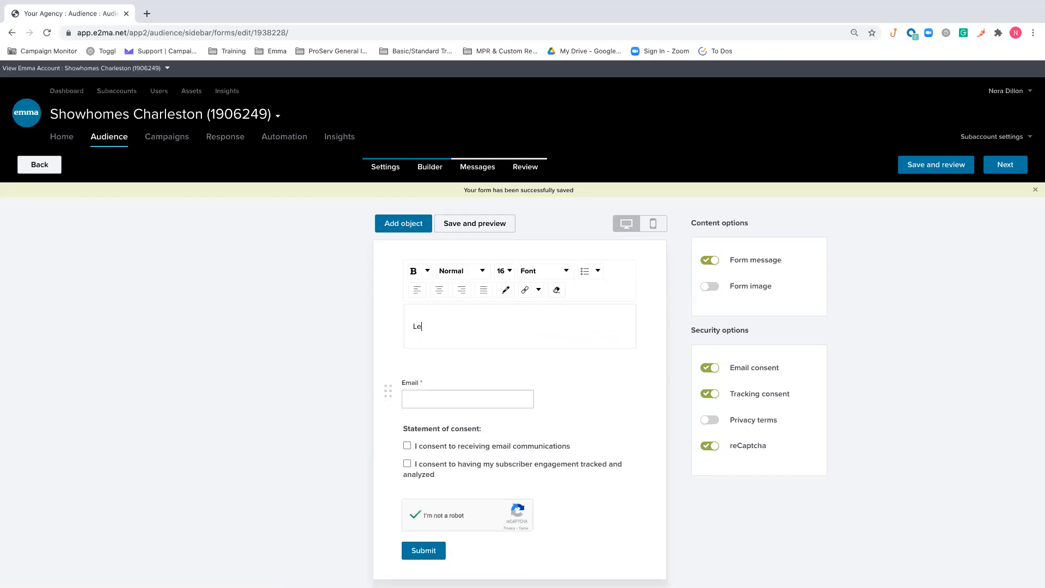
pyautogui.write('t us know what s')
pyautogui.write('our preferences are')
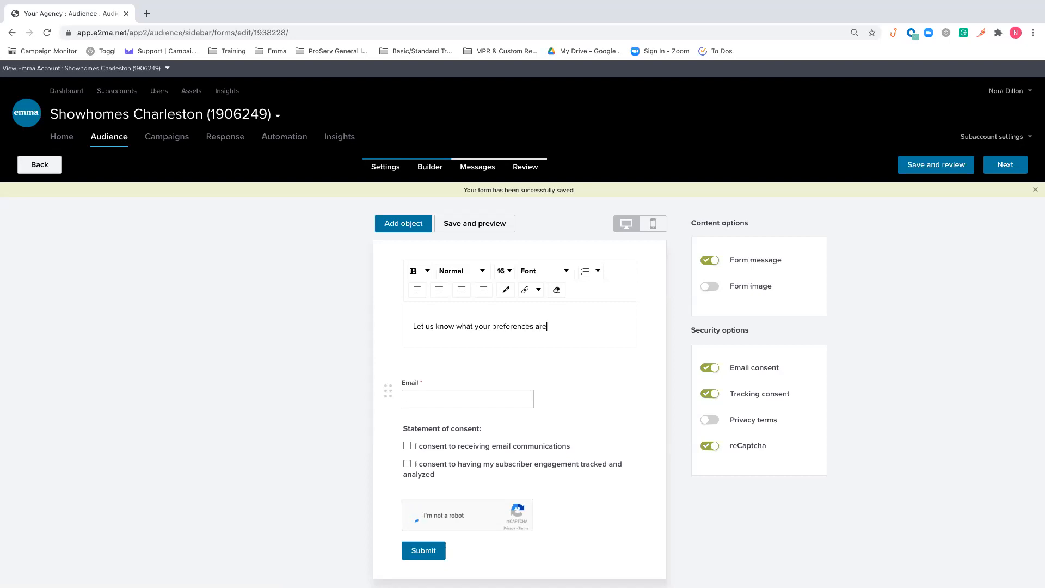
pyautogui.write(" so we can make sure you're receivi")
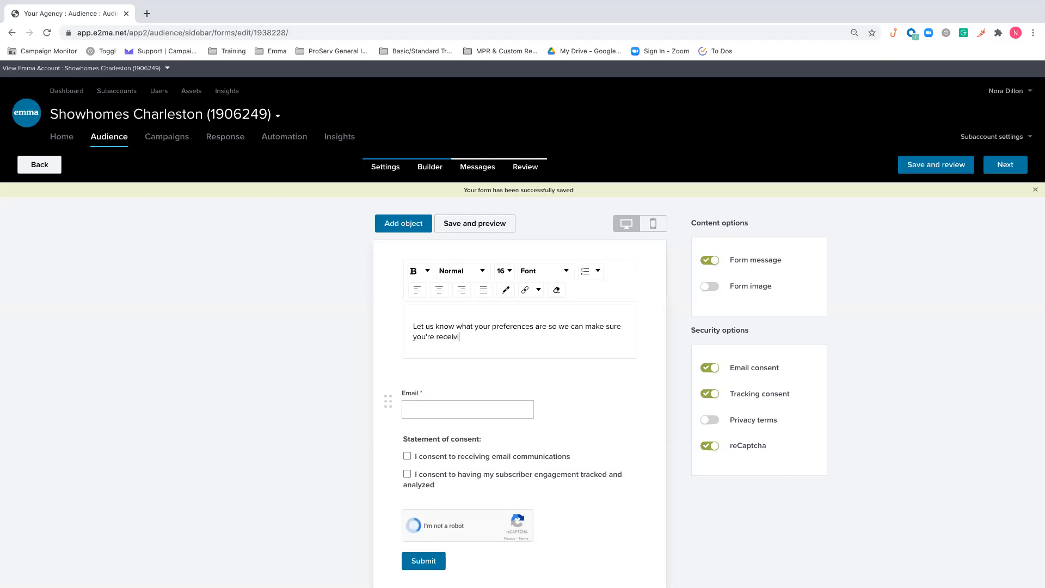
pyautogui.write('ng the most relevant, up-to-d')
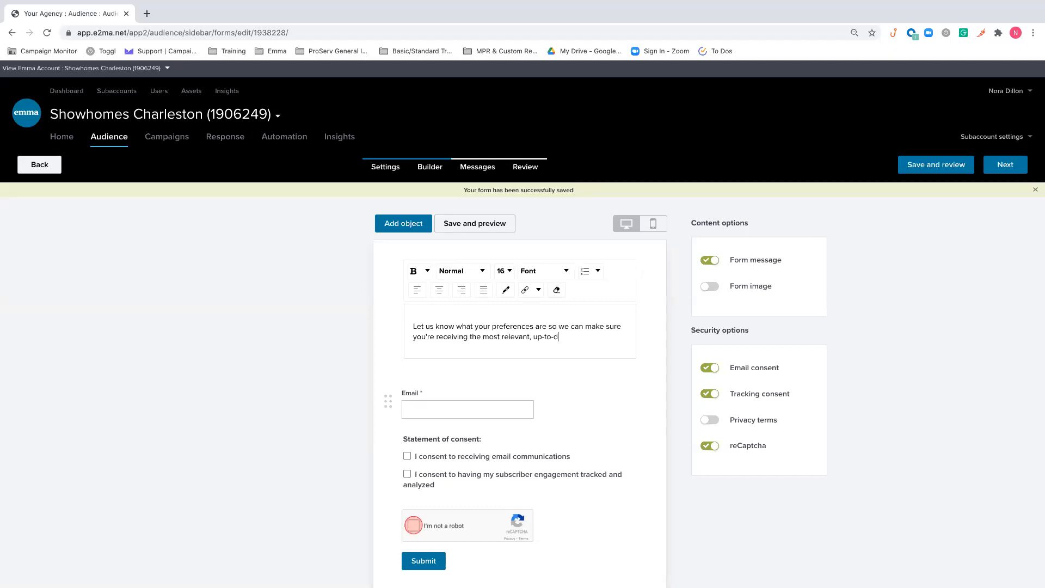
pyautogui.write('ate news and information!')
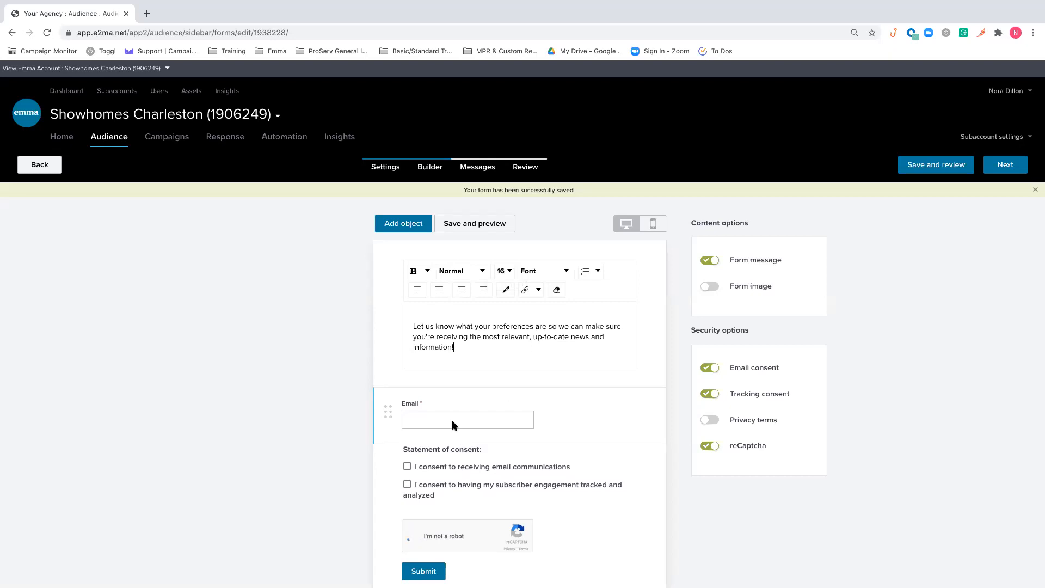
# Add the existing Service Interest field to the form, keeping Service Interest as its display name
pyautogui.scroll(-1, 453, 423)
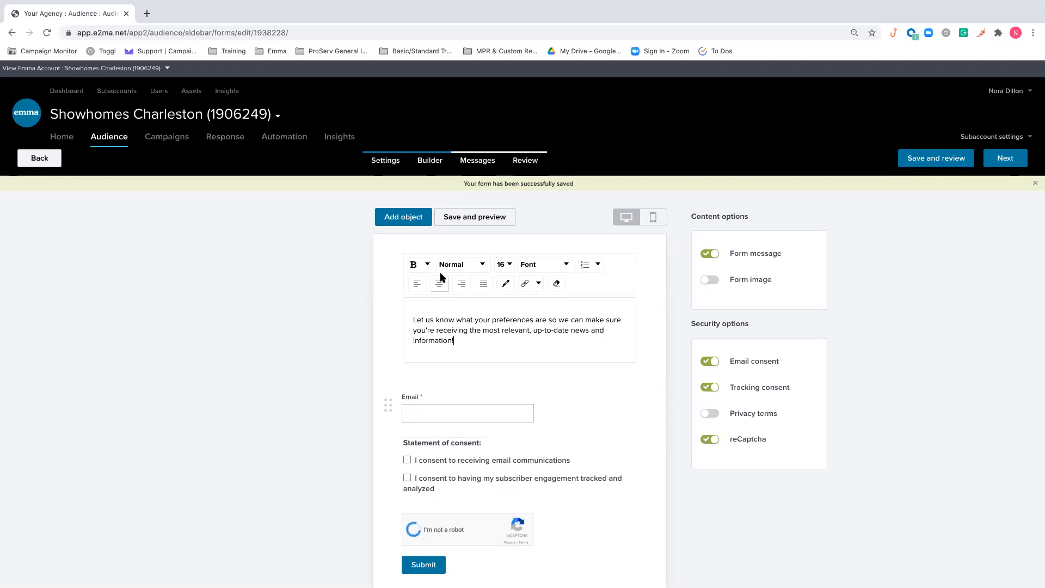
pyautogui.click(398, 221)
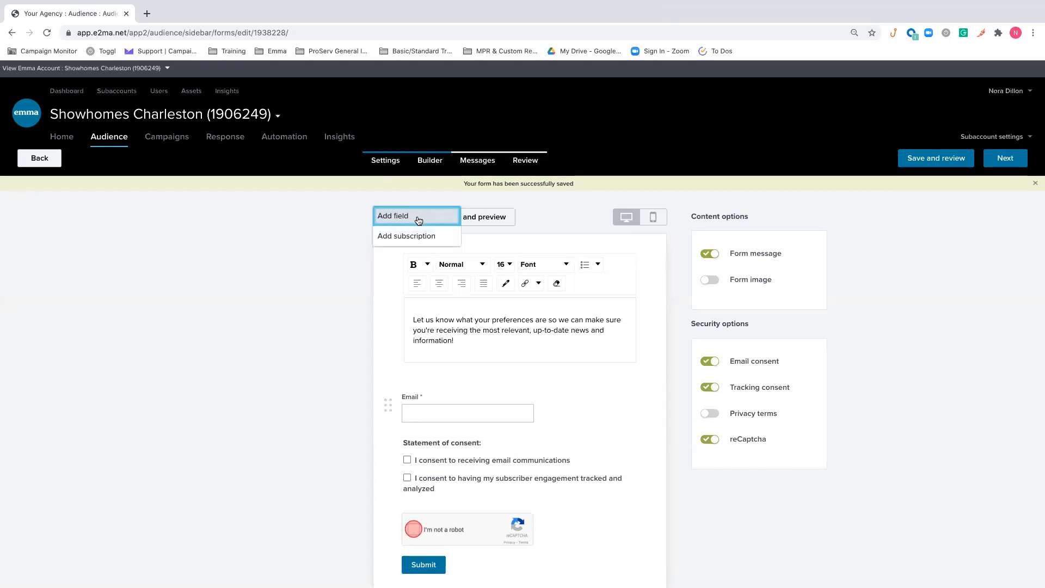
pyautogui.click(394, 216)
pyautogui.click(445, 172)
pyautogui.click(461, 212)
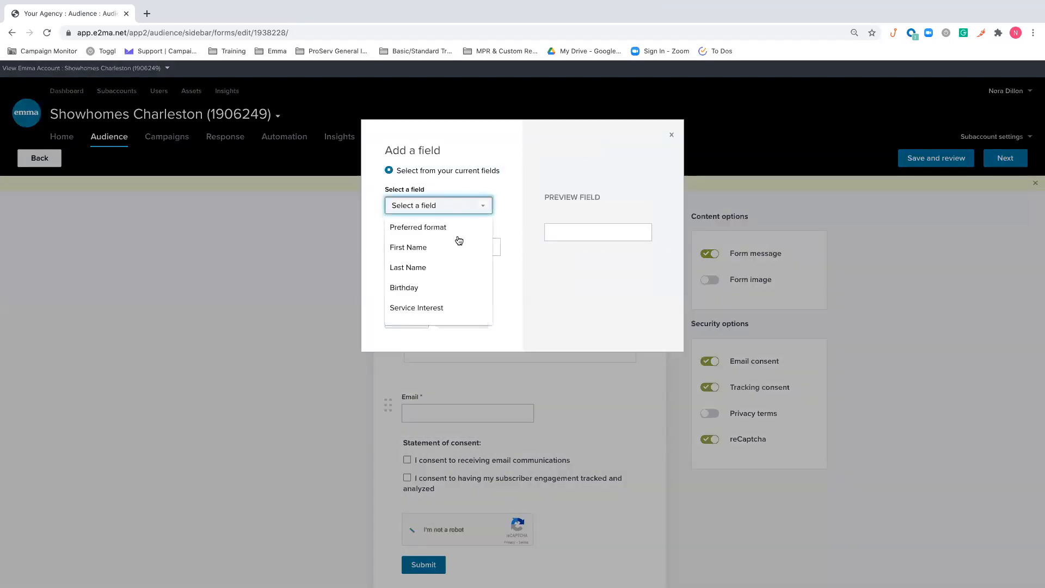
pyautogui.click(410, 308)
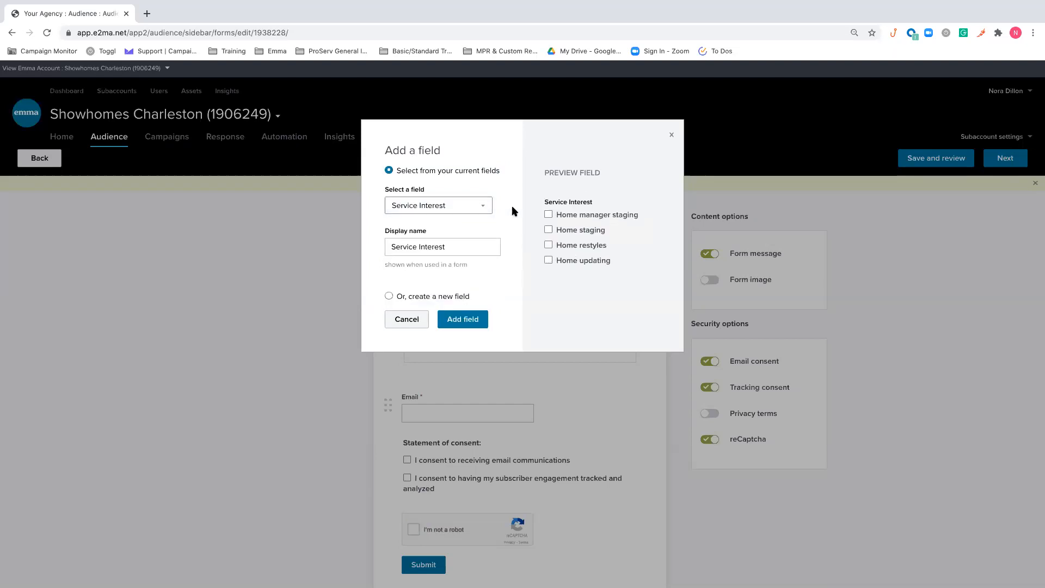
pyautogui.tripleClick(421, 246)
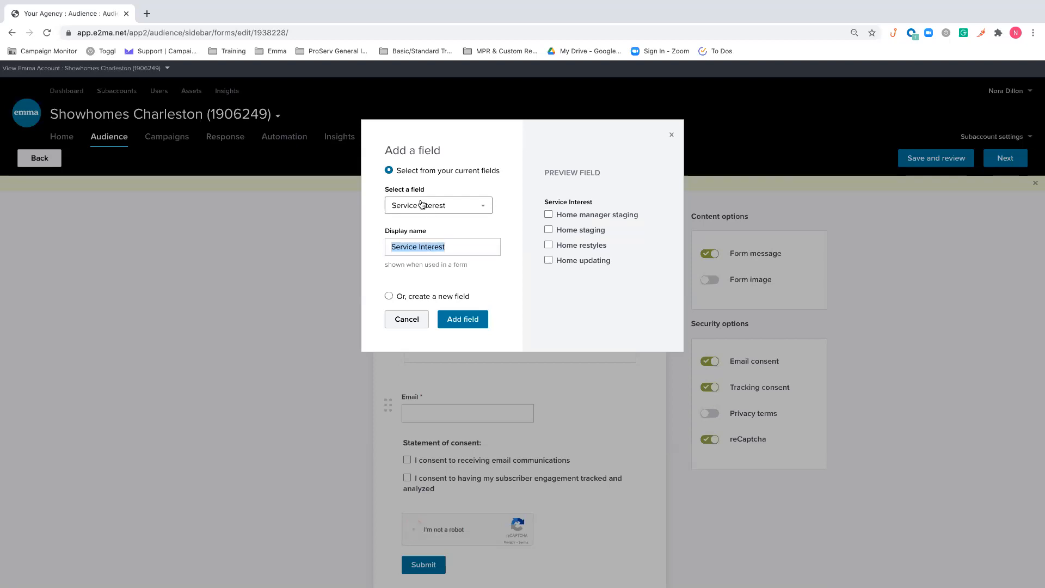
pyautogui.click(484, 267)
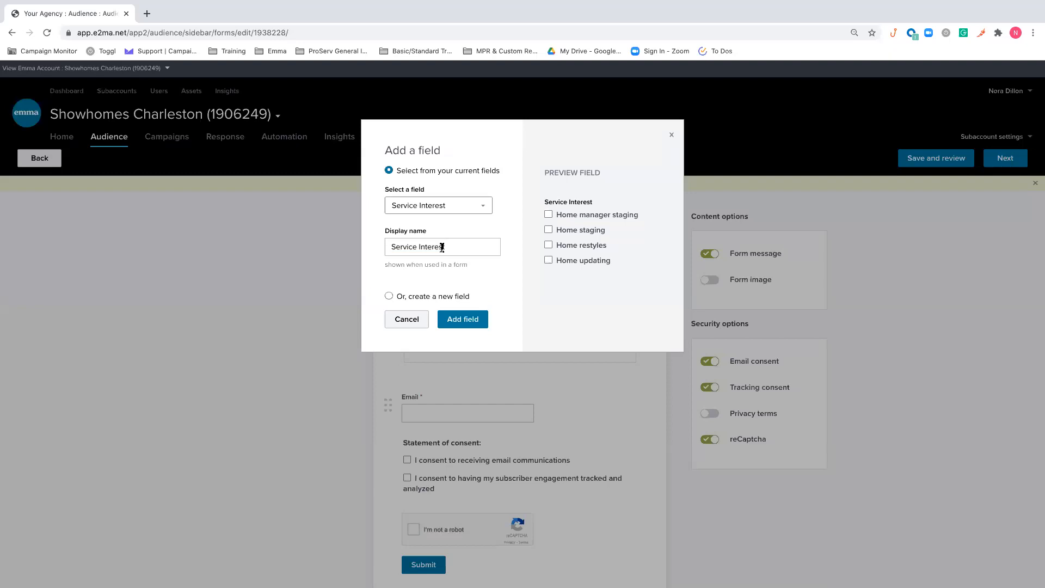
pyautogui.click(444, 296)
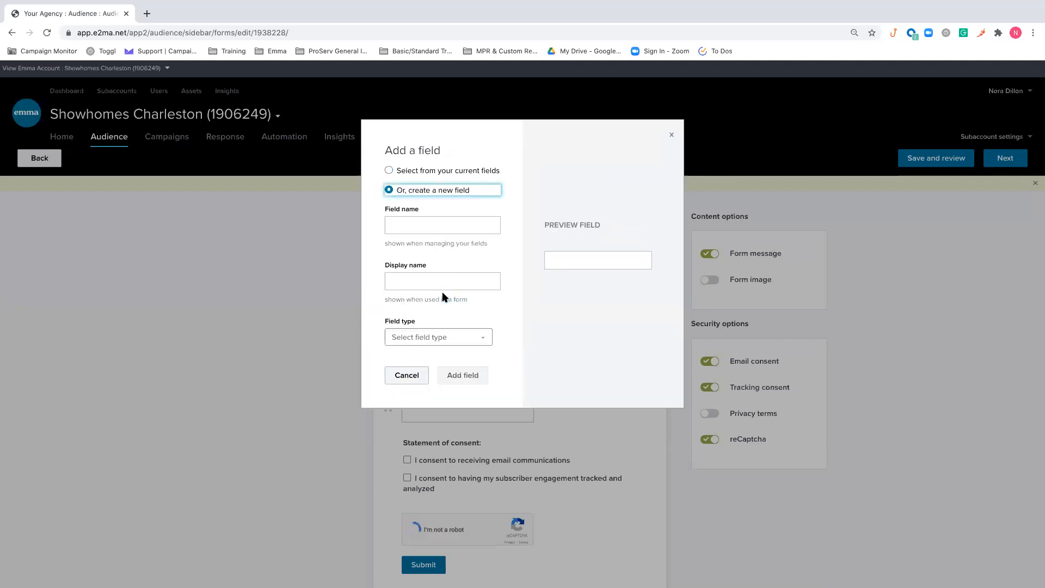
pyautogui.click(445, 172)
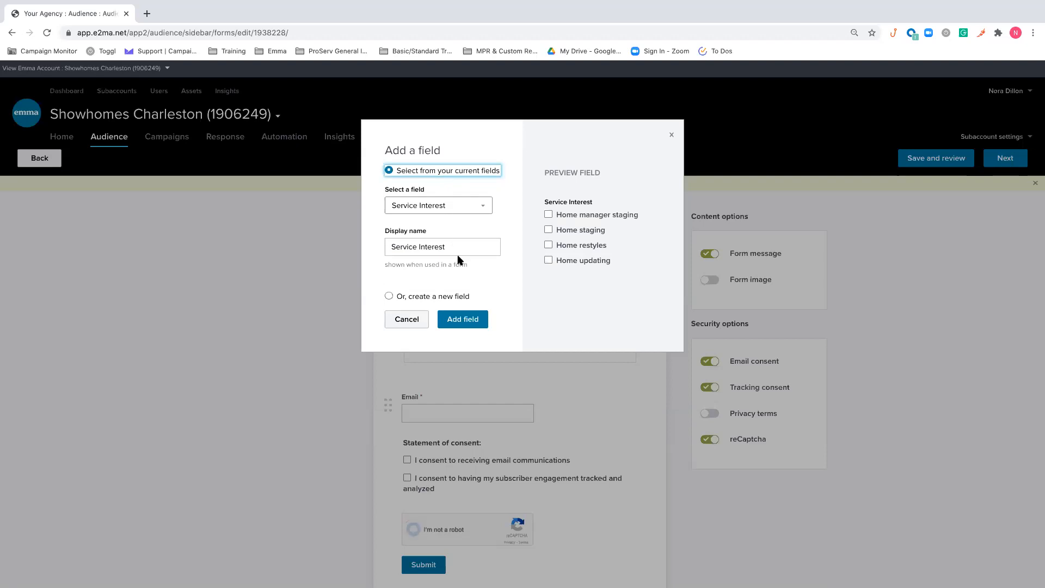
pyautogui.click(484, 318)
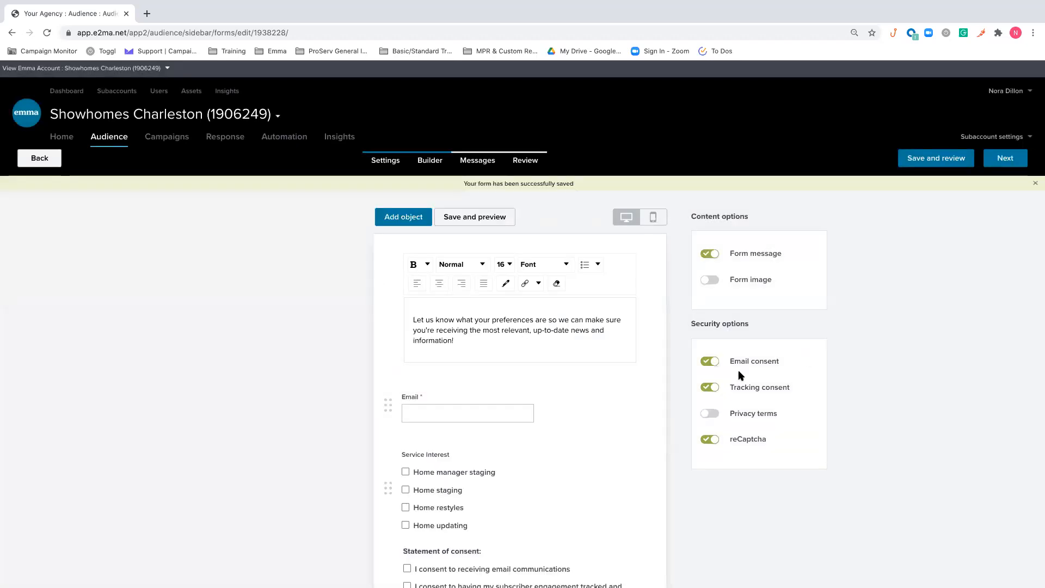
# Place the Service Interest field above the Email field and make it required
pyautogui.scroll(-1, 684, 397)
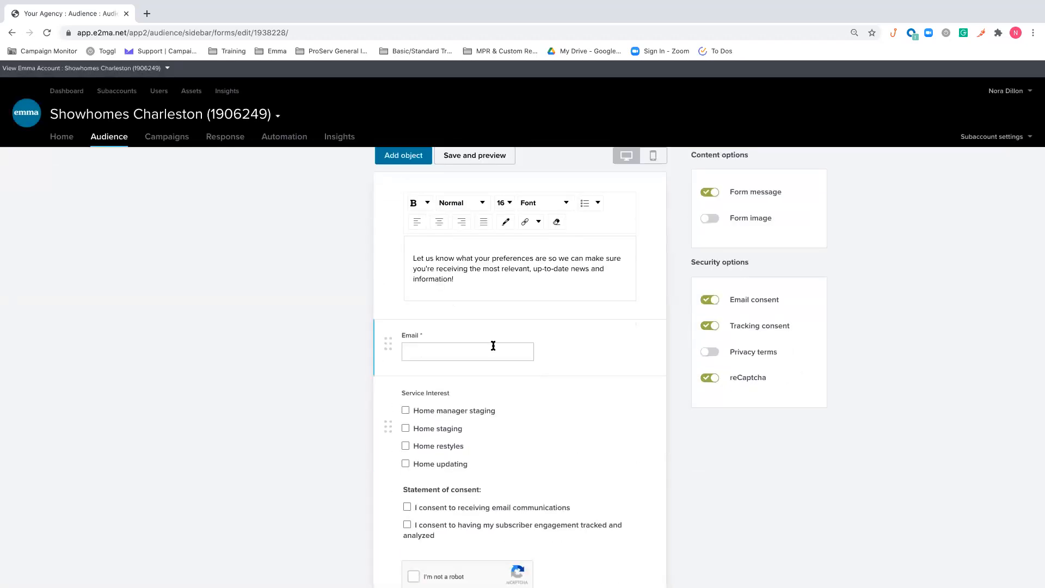
pyautogui.moveTo(387, 341); pyautogui.dragTo(387, 435)
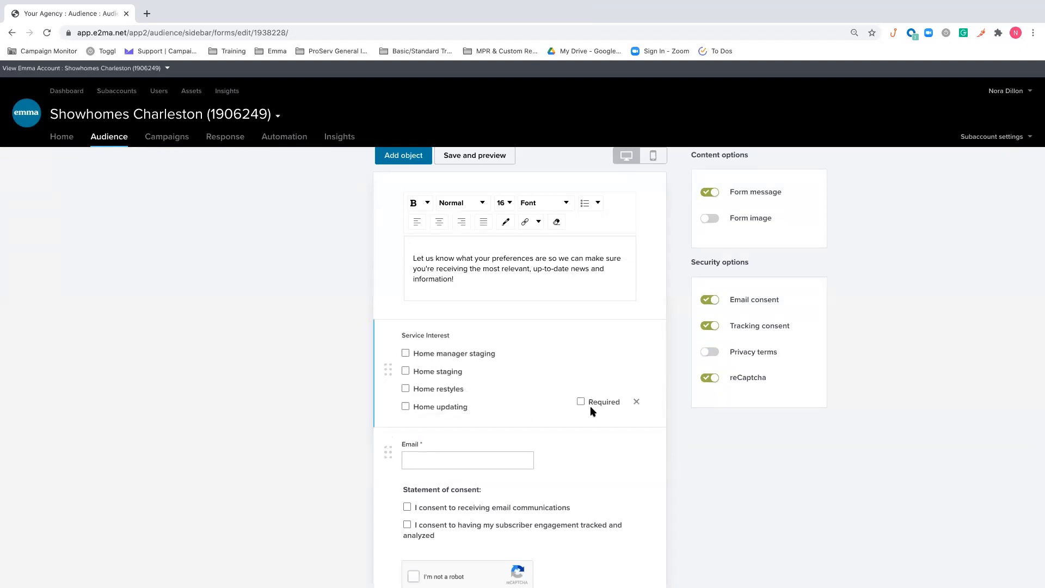
pyautogui.click(581, 402)
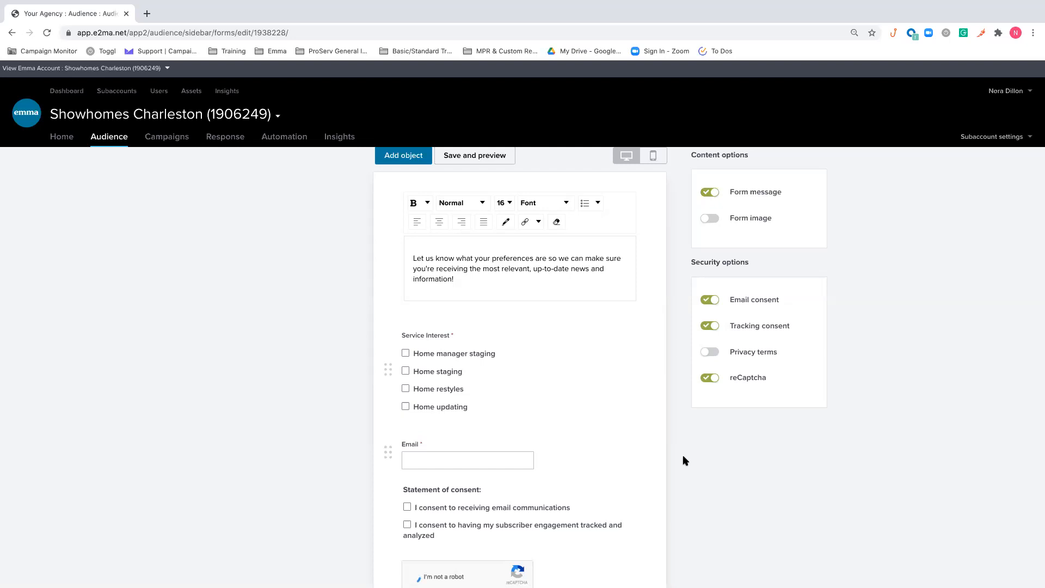
# Turn off the form's email consent and tracking consent options
pyautogui.scroll(1, 683, 456)
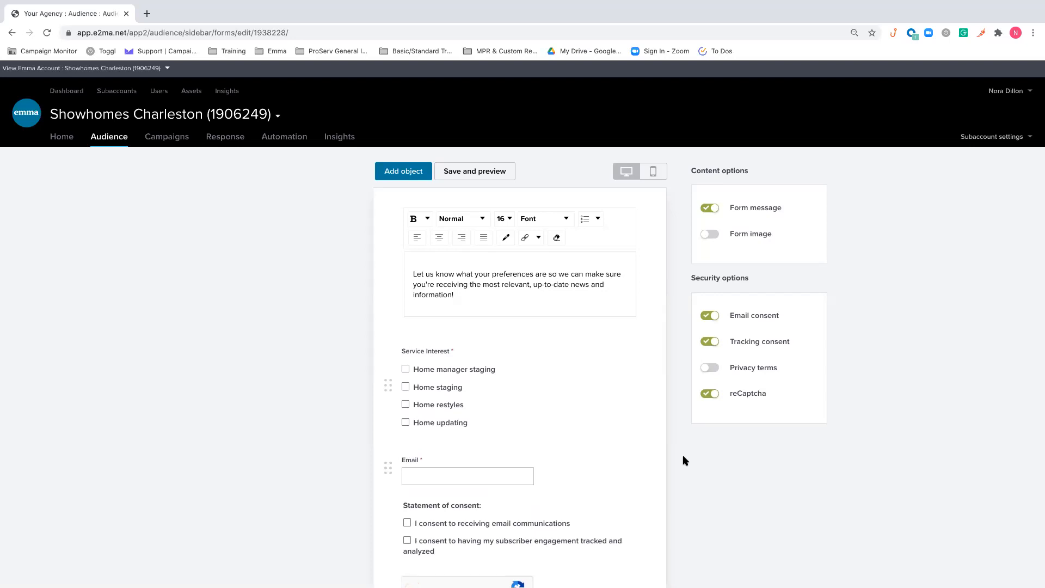
pyautogui.moveTo(518, 375)
pyautogui.scroll(-1, 710, 443)
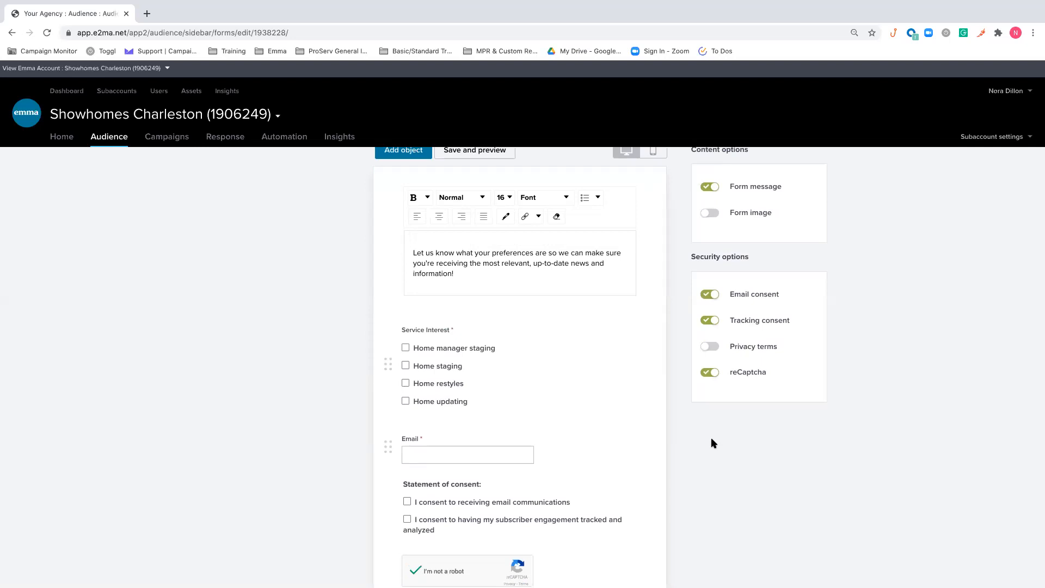
pyautogui.scroll(-1, 711, 441)
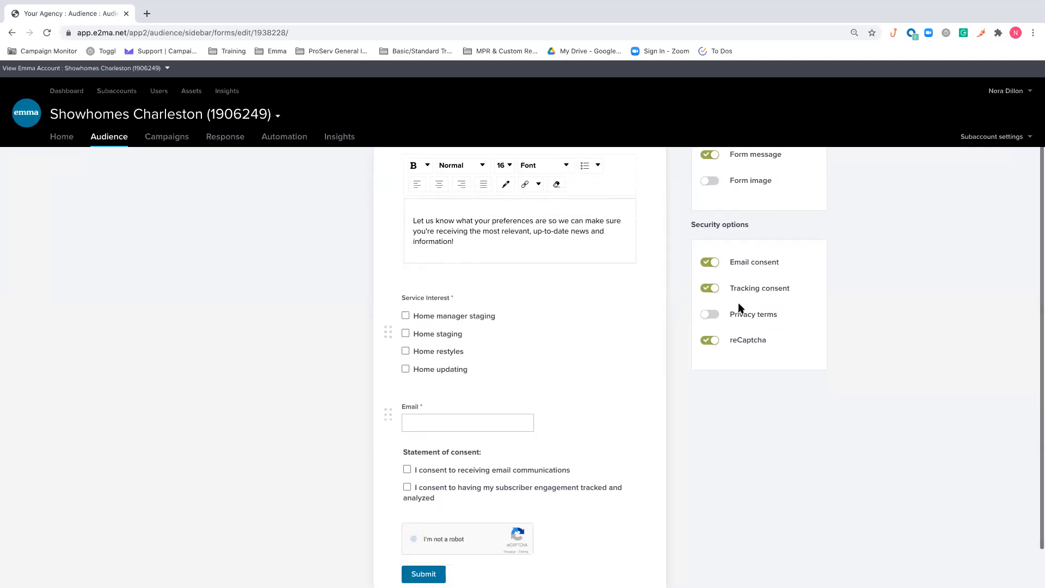
pyautogui.click(710, 264)
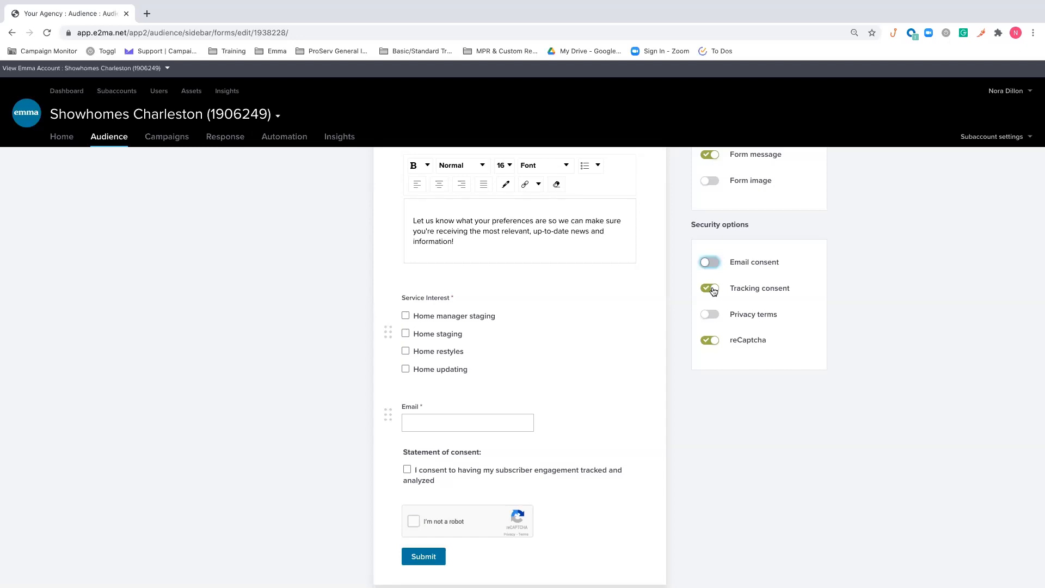
pyautogui.click(711, 288)
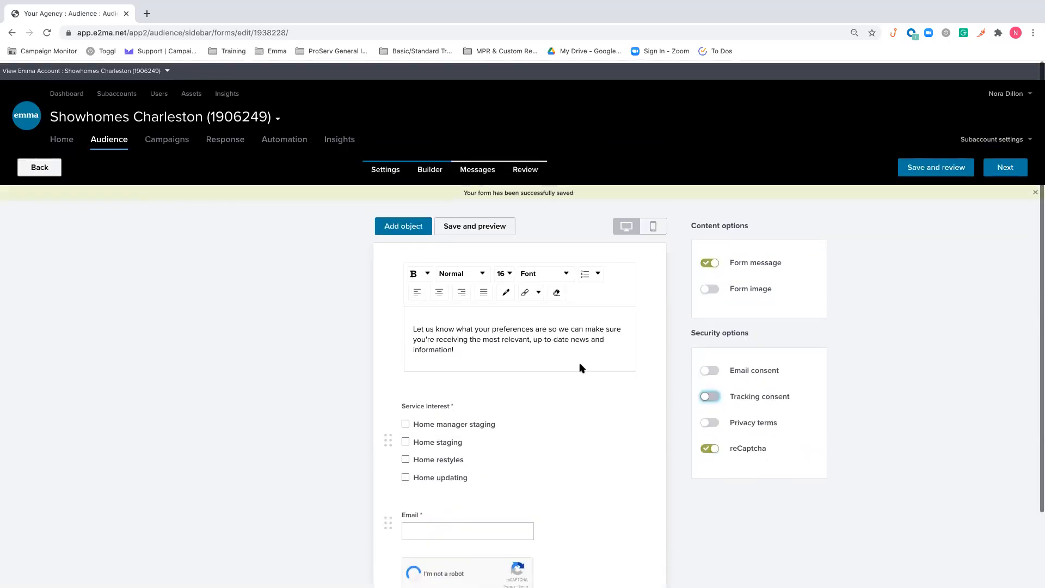
# Open the form image upload and dismiss it without adding an image, and save and preview the signup form
pyautogui.click(709, 287)
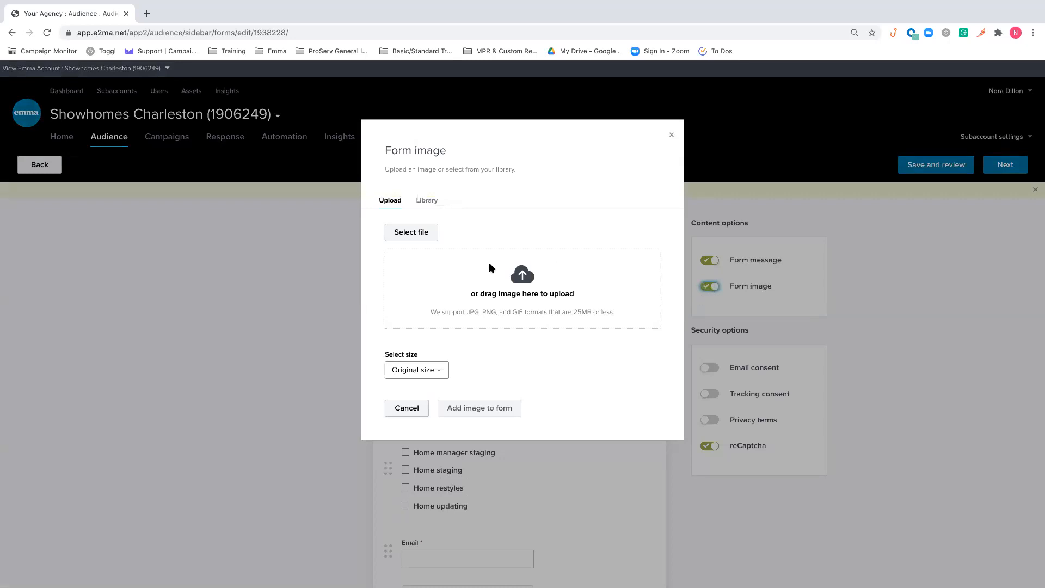
pyautogui.click(672, 135)
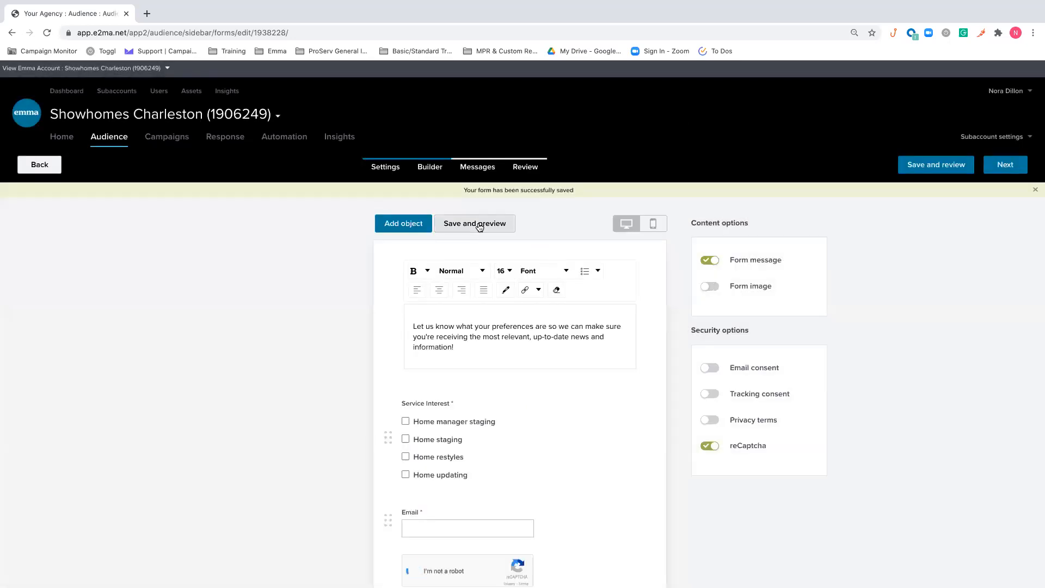
pyautogui.click(479, 226)
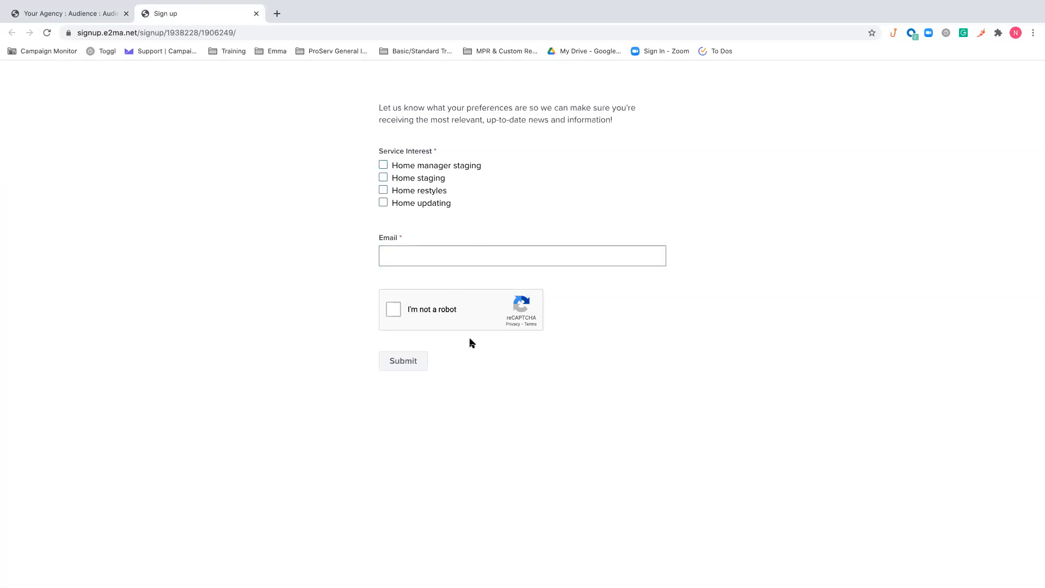
pyautogui.click(256, 14)
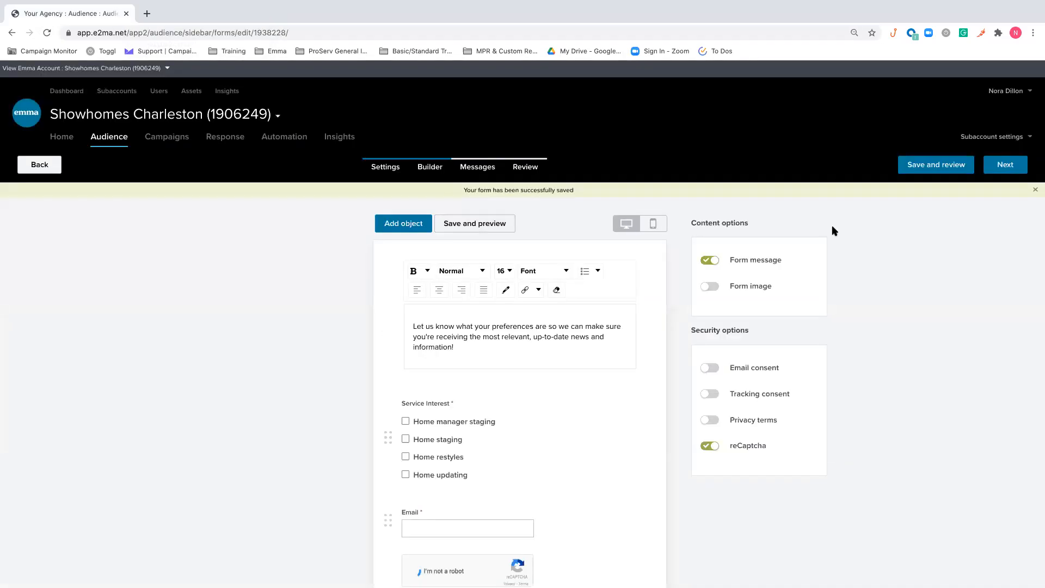
# Proceed to the form's messages and try taking subscribers to another web page, switching back to the success message
pyautogui.click(1001, 167)
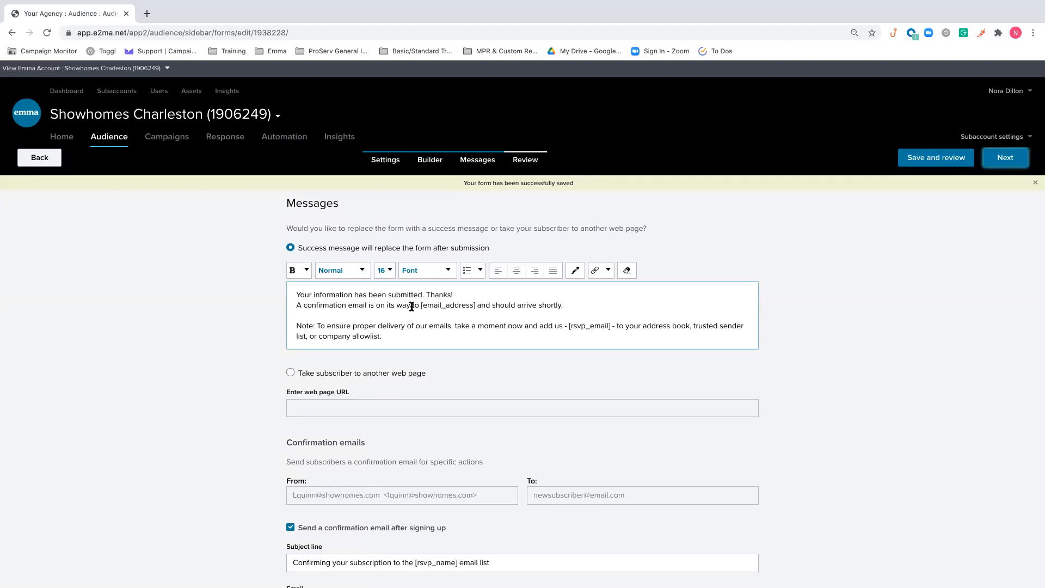
pyautogui.scroll(-1, 412, 307)
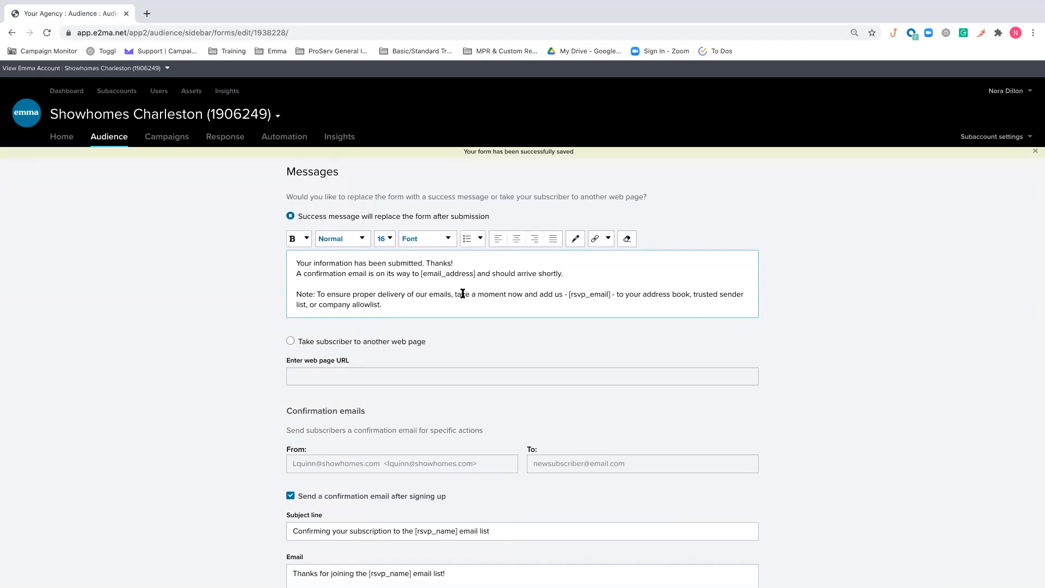
pyautogui.scroll(-1, 462, 293)
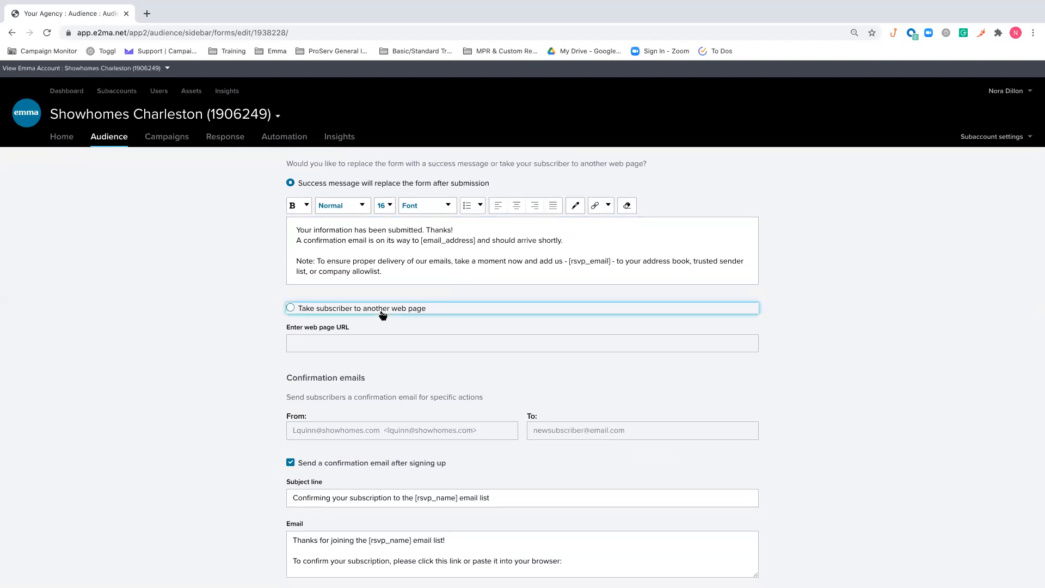
pyautogui.click(383, 316)
pyautogui.click(300, 196)
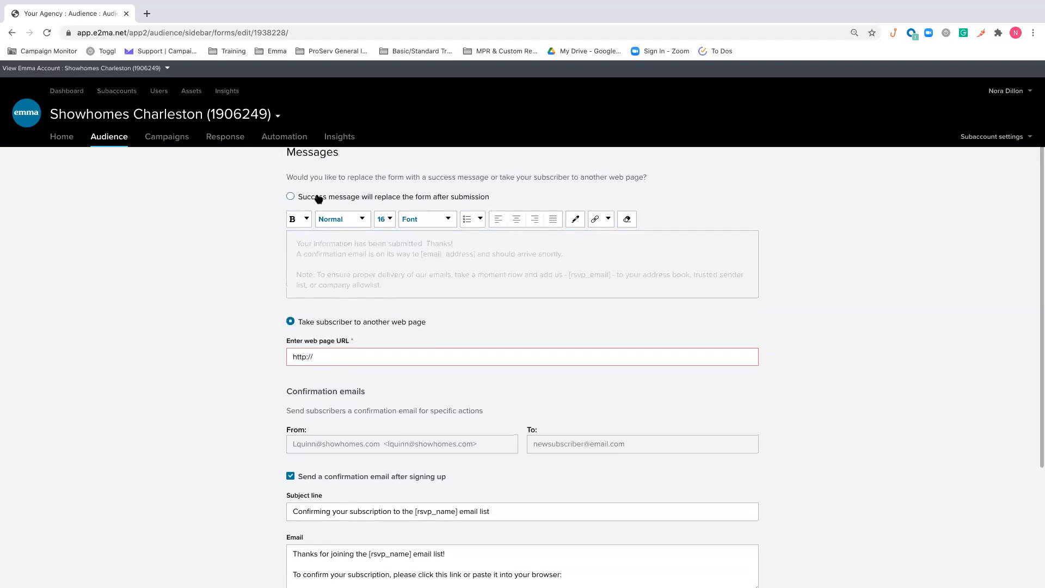
# Disable the emails sent after signing up and after updating preferences, and proceed to the form review
pyautogui.scroll(-1, 560, 276)
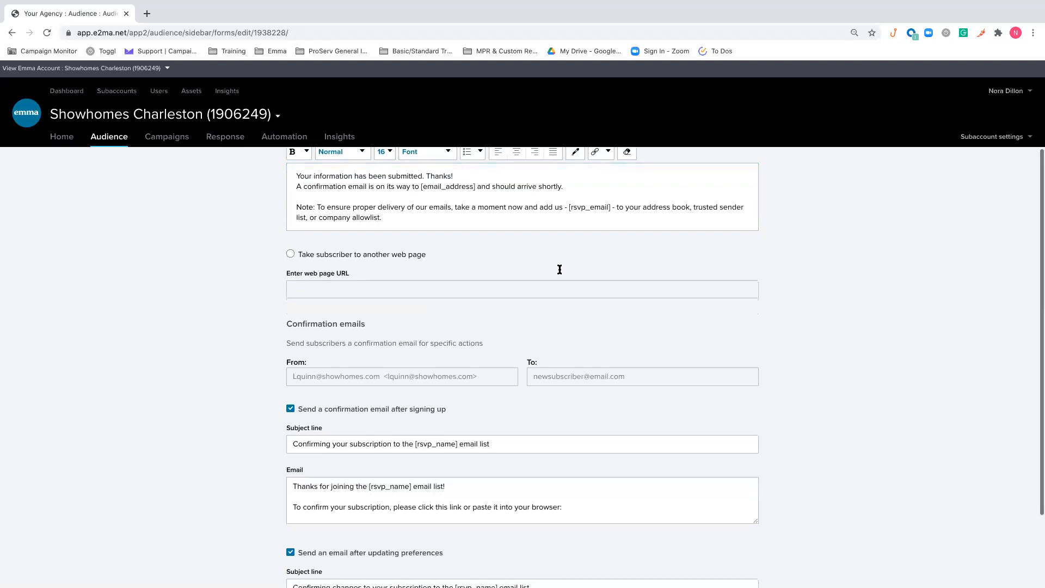
pyautogui.scroll(-1, 455, 301)
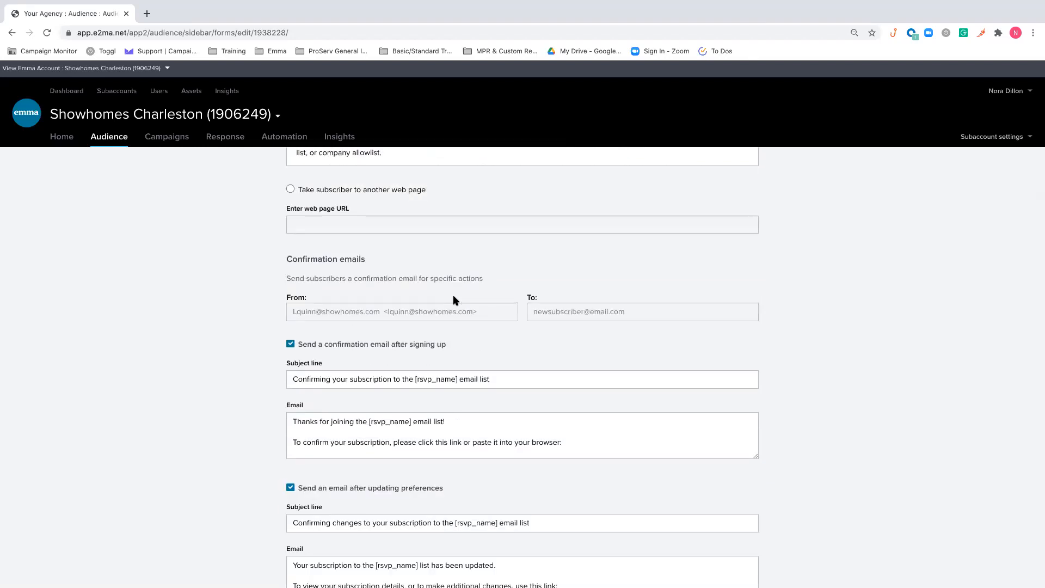
pyautogui.scroll(-1, 489, 246)
pyautogui.scroll(-1, 408, 314)
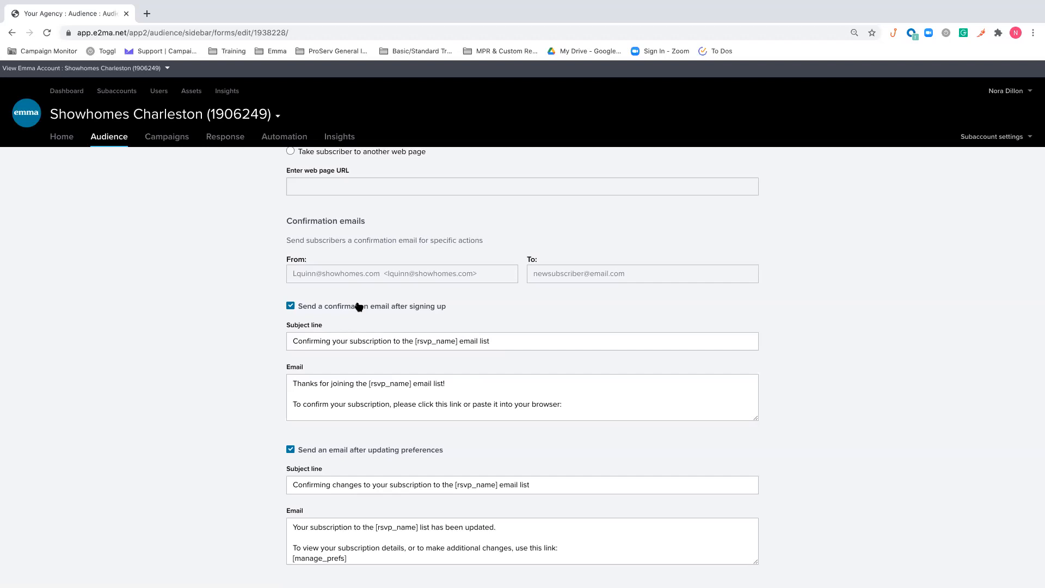
pyautogui.click(358, 308)
pyautogui.click(359, 308)
pyautogui.click(358, 307)
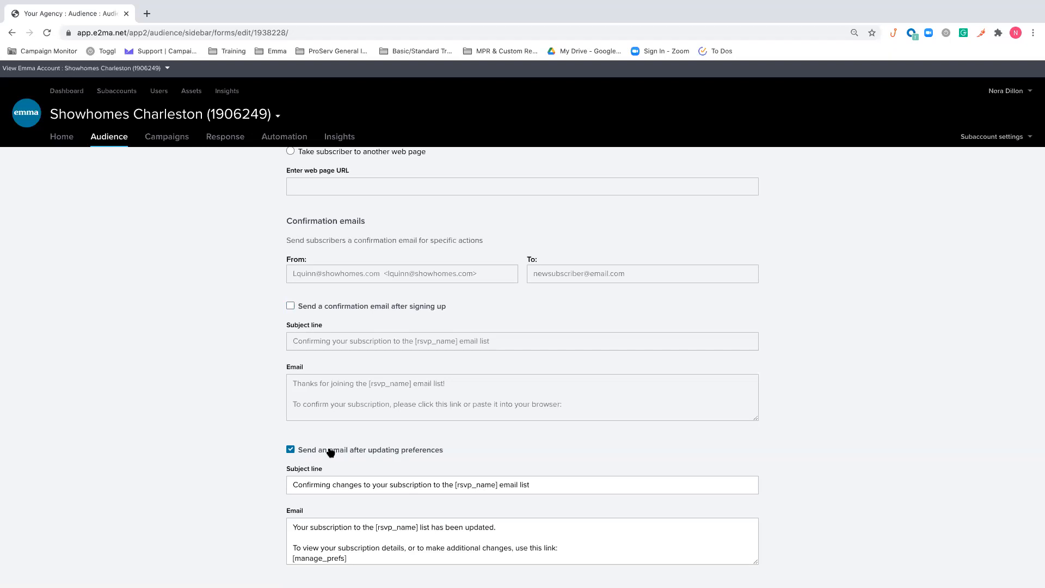
pyautogui.click(368, 451)
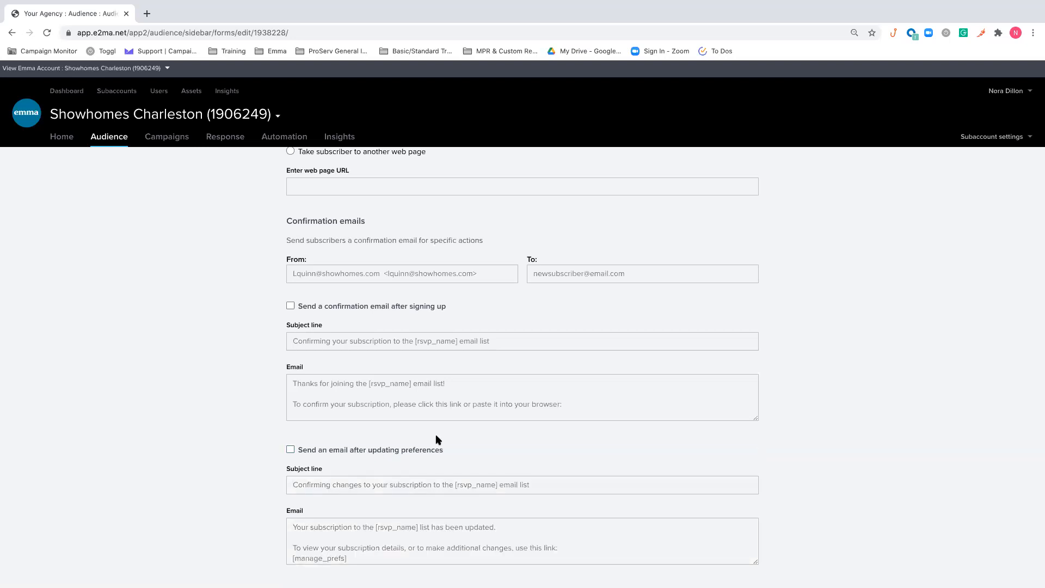
pyautogui.scroll(5, 828, 267)
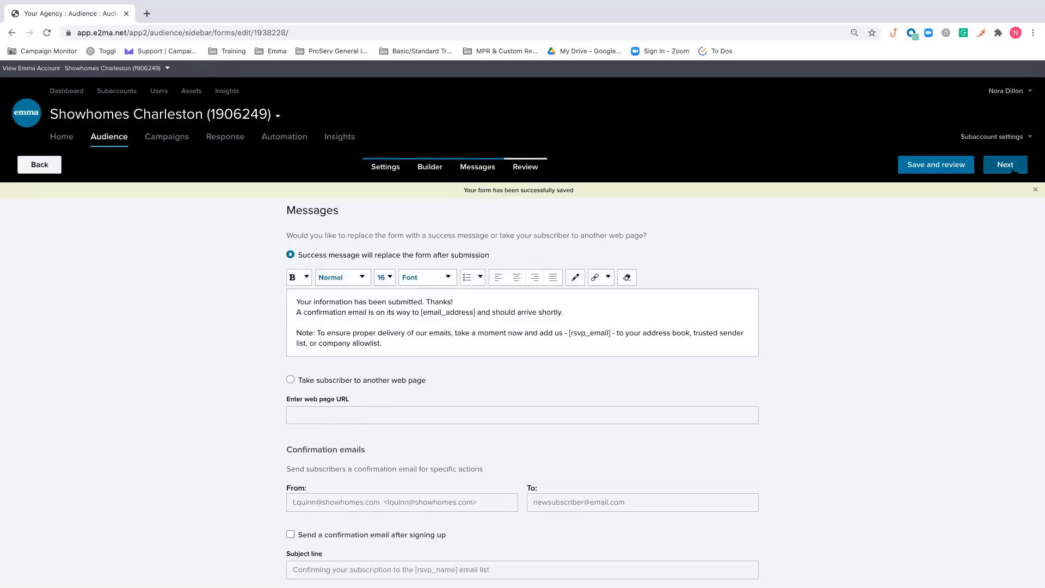
pyautogui.click(1005, 165)
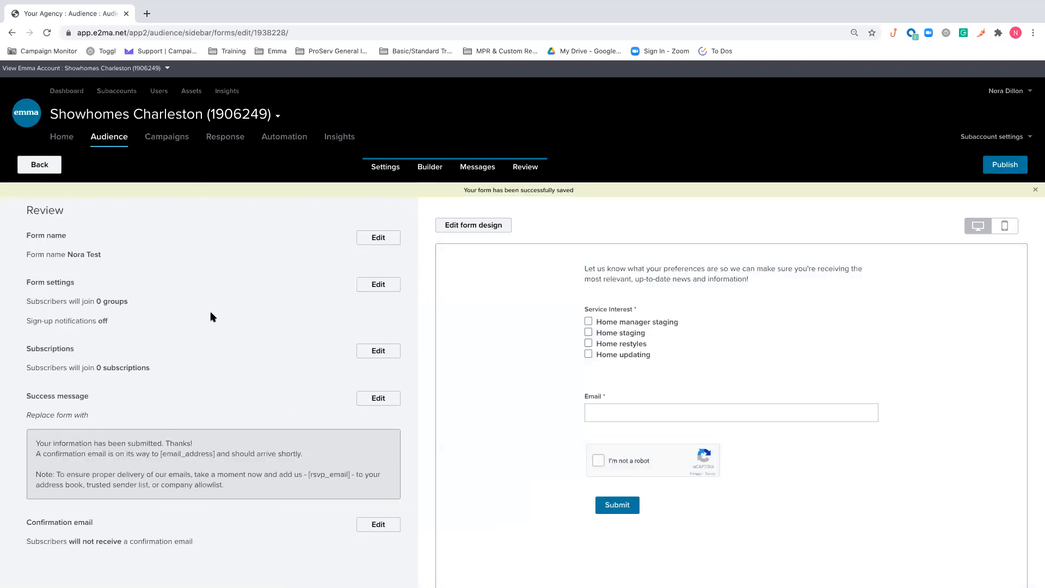
# Review the signup form's settings and preview, and publish the form
pyautogui.scroll(-2, 219, 474)
pyautogui.scroll(2, 220, 476)
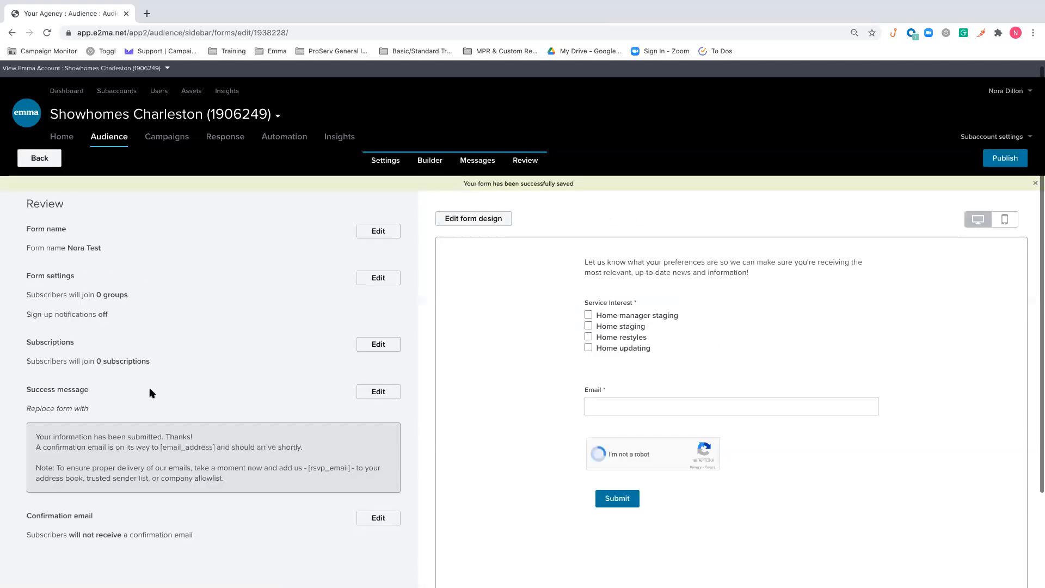
pyautogui.click(1003, 163)
# Examine the published form's share link, embed link, website embed code and signup ID options, and close the dialog
pyautogui.scroll(-1, 527, 302)
pyautogui.scroll(1, 527, 303)
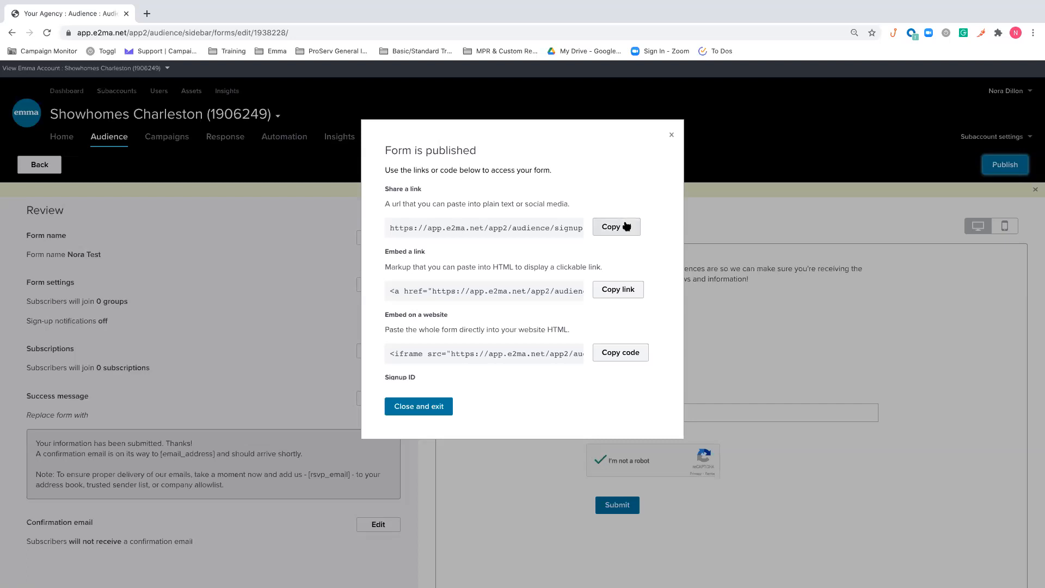
pyautogui.scroll(-1, 626, 223)
pyautogui.scroll(-1, 556, 285)
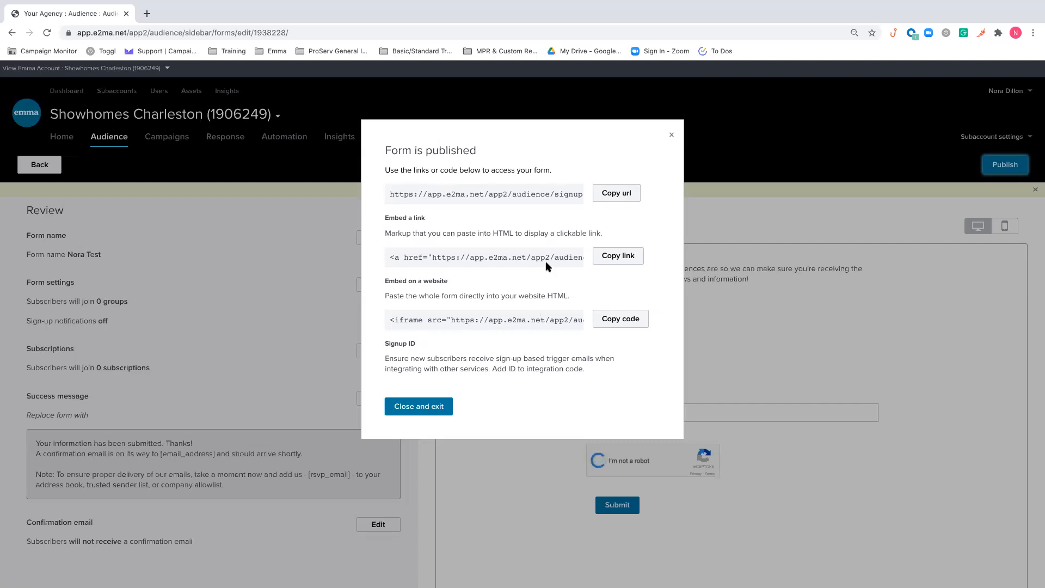
pyautogui.scroll(-2, 539, 264)
pyautogui.scroll(4, 535, 263)
pyautogui.scroll(-2, 534, 263)
pyautogui.scroll(2, 569, 264)
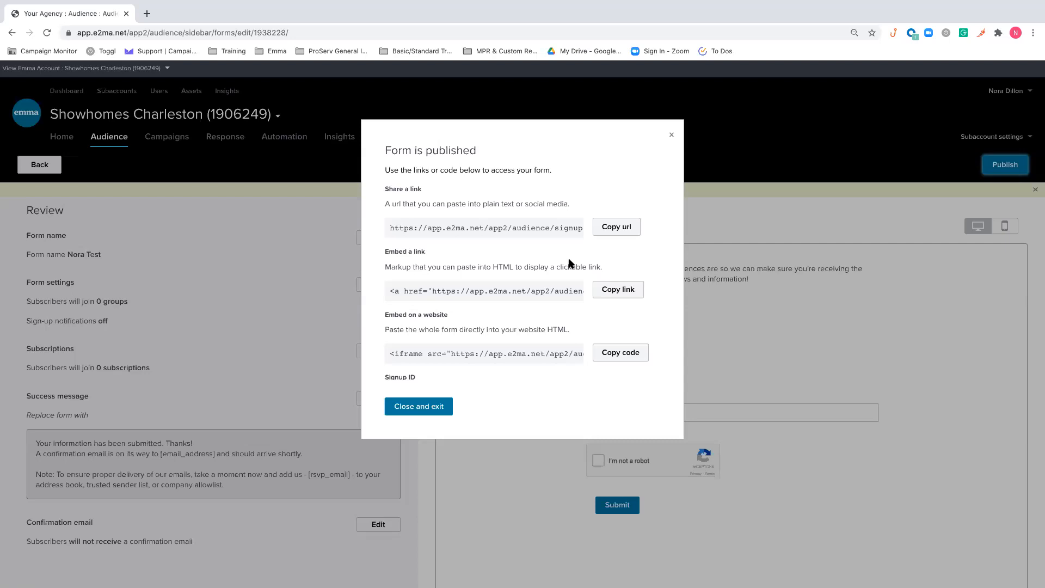
pyautogui.click(670, 136)
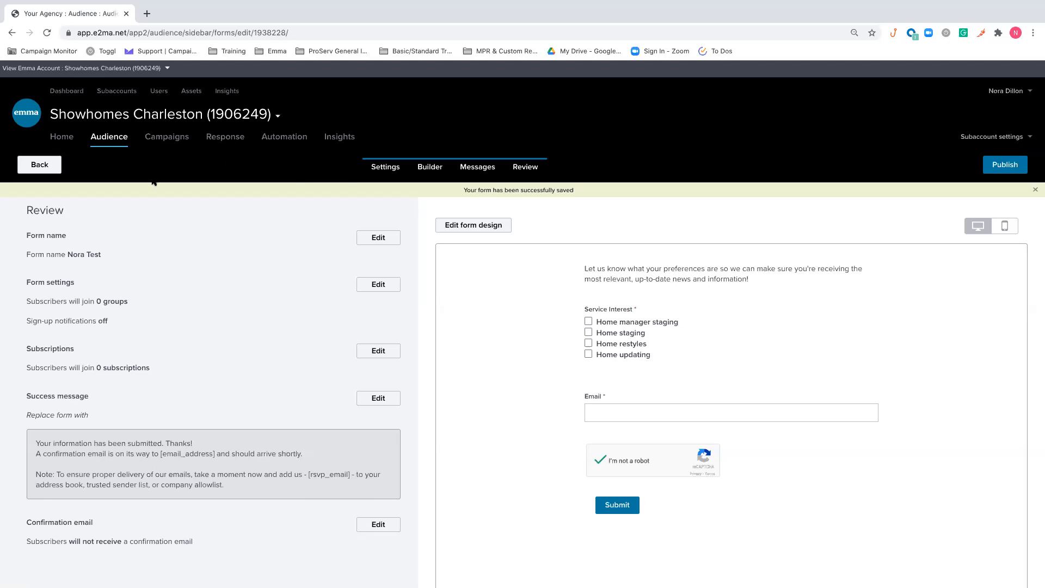
# Leave the form review and open the audience's Subscriptions page
pyautogui.click(52, 169)
pyautogui.click(117, 140)
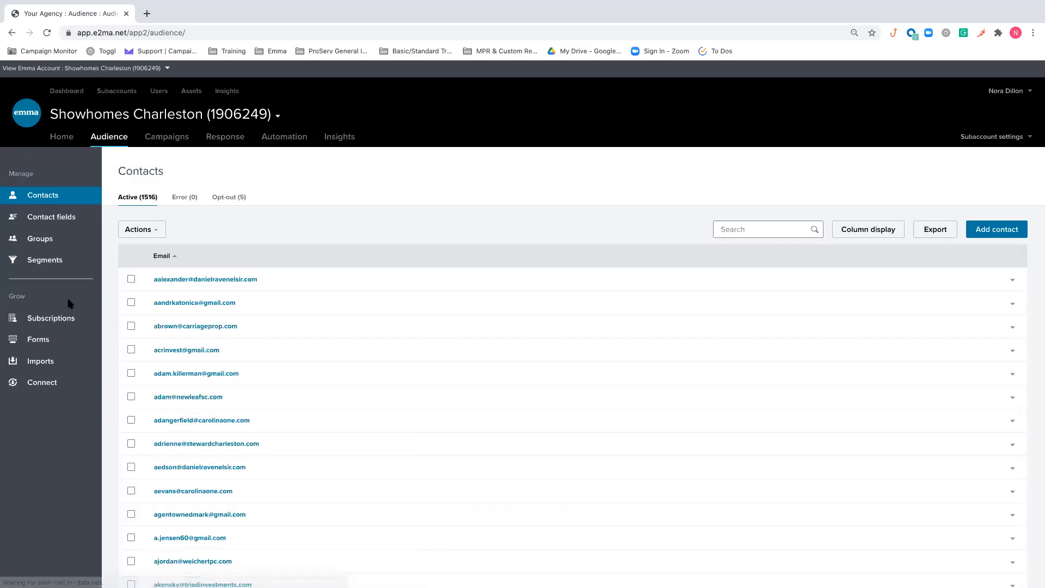
pyautogui.click(68, 317)
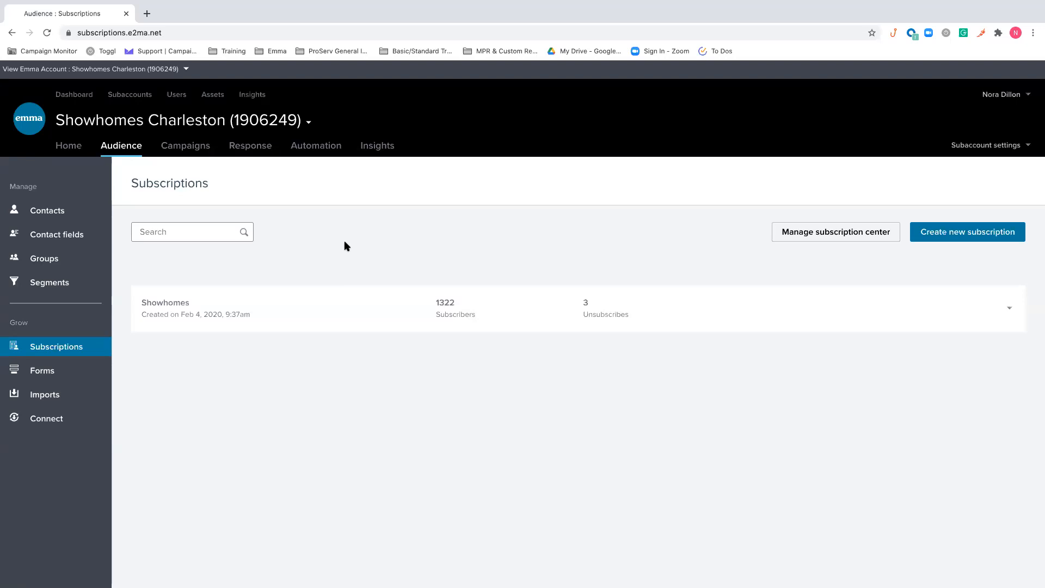
# Preview the subscription center, examine its communication preferences page, and return to the subscriptions list
pyautogui.click(810, 239)
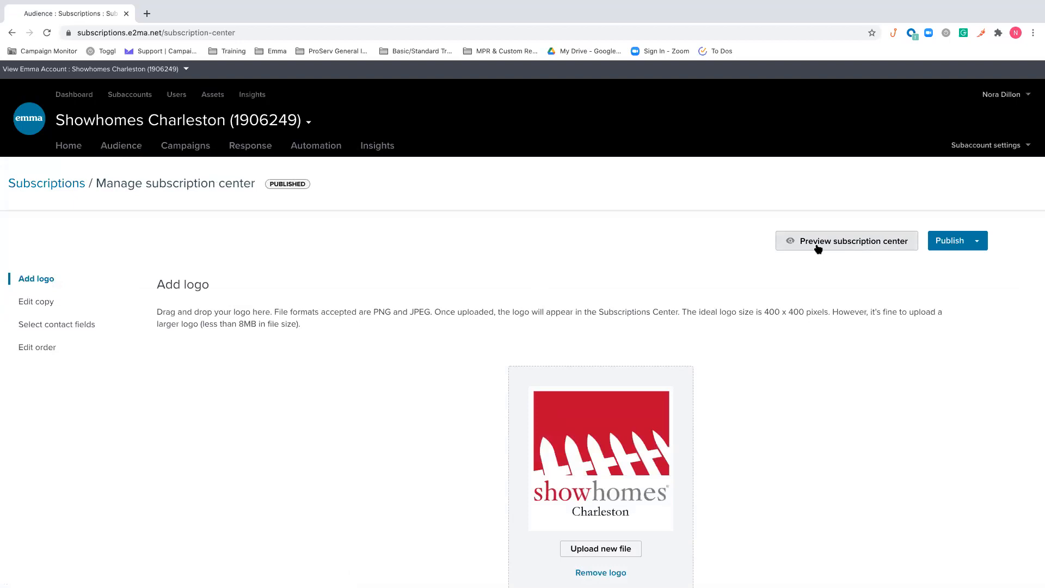
pyautogui.click(818, 248)
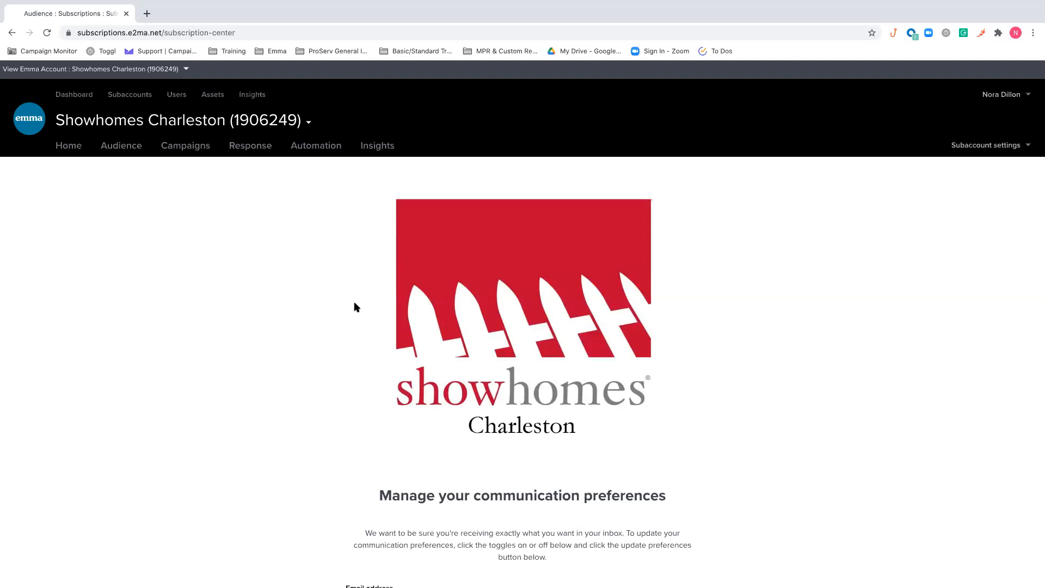
pyautogui.scroll(-5, 355, 307)
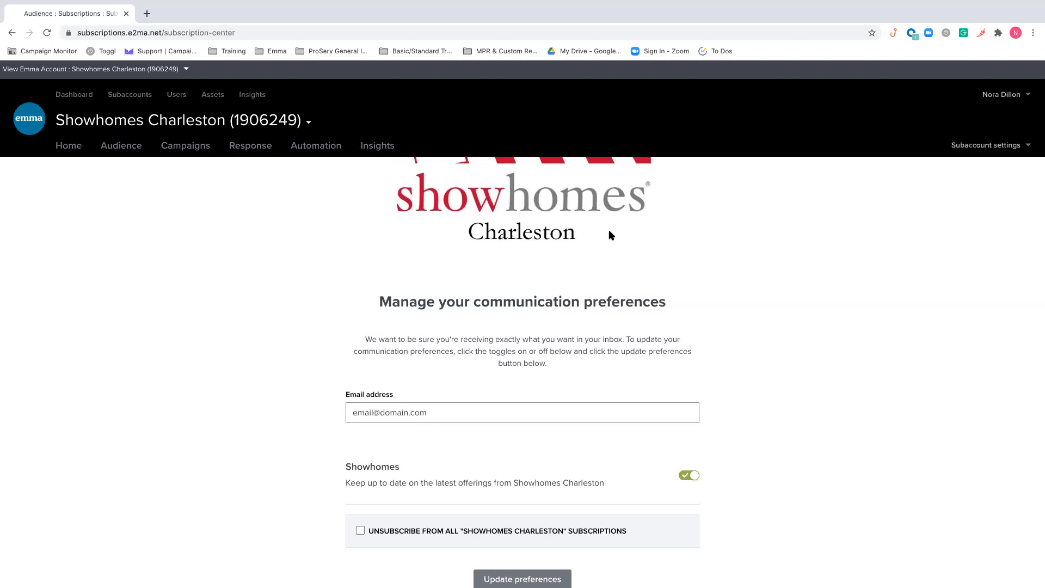
pyautogui.scroll(-1, 608, 233)
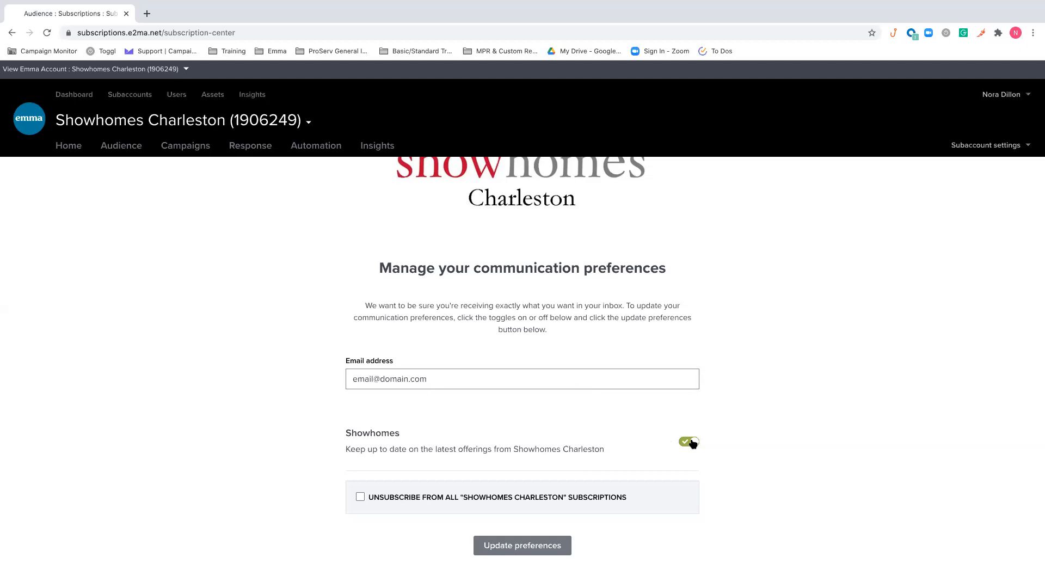
pyautogui.click(377, 381)
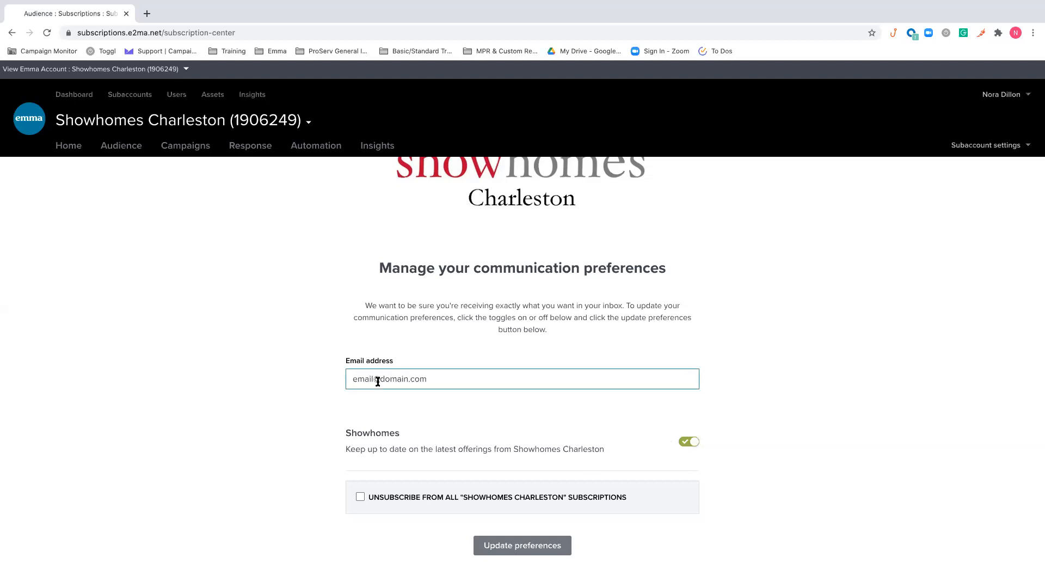
pyautogui.scroll(4, 377, 381)
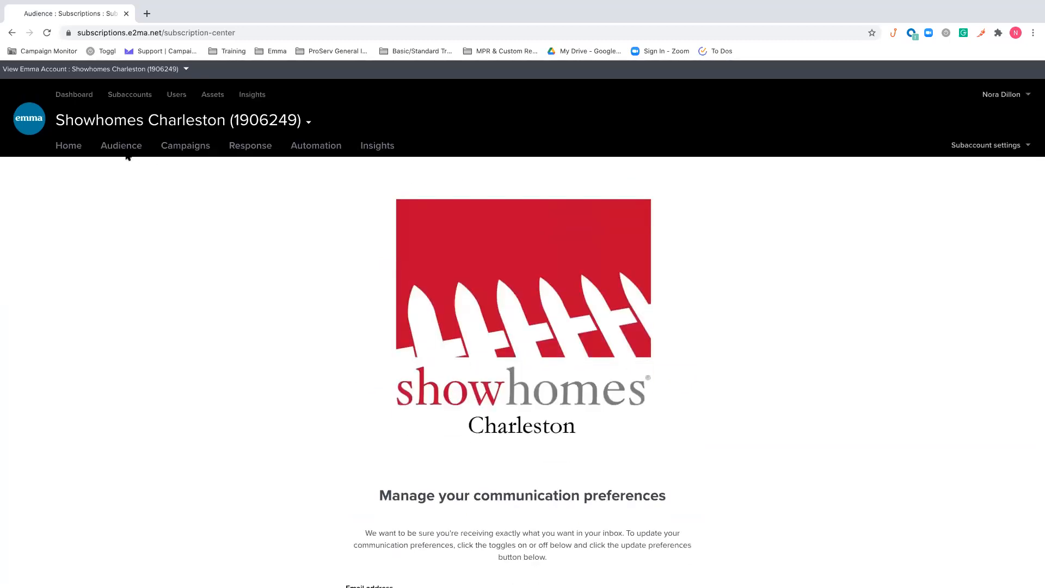
pyautogui.click(13, 34)
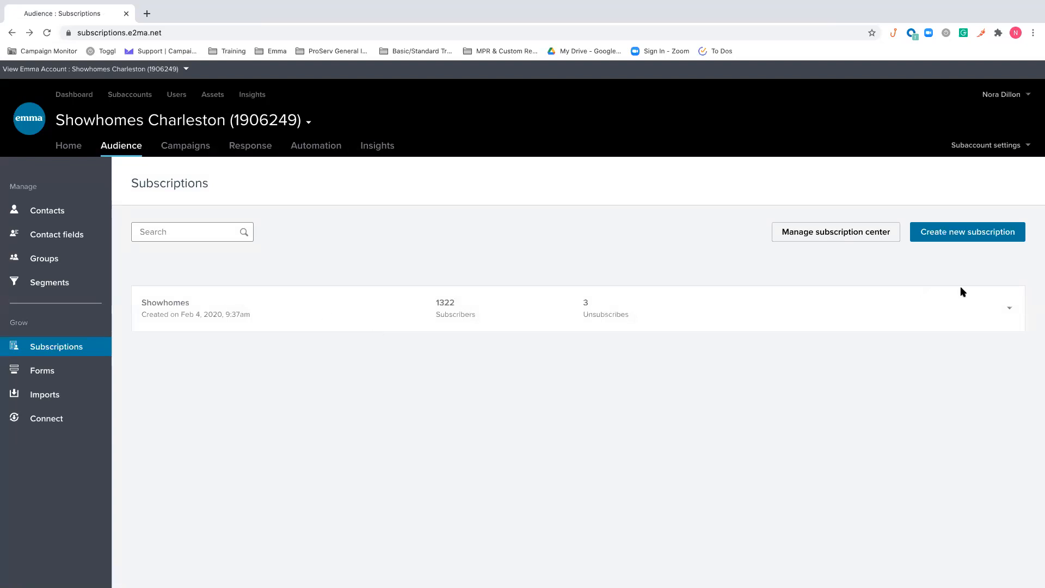
# View the Showhomes subscription's details and the new subscription form, dismissing both without changes
pyautogui.click(1008, 307)
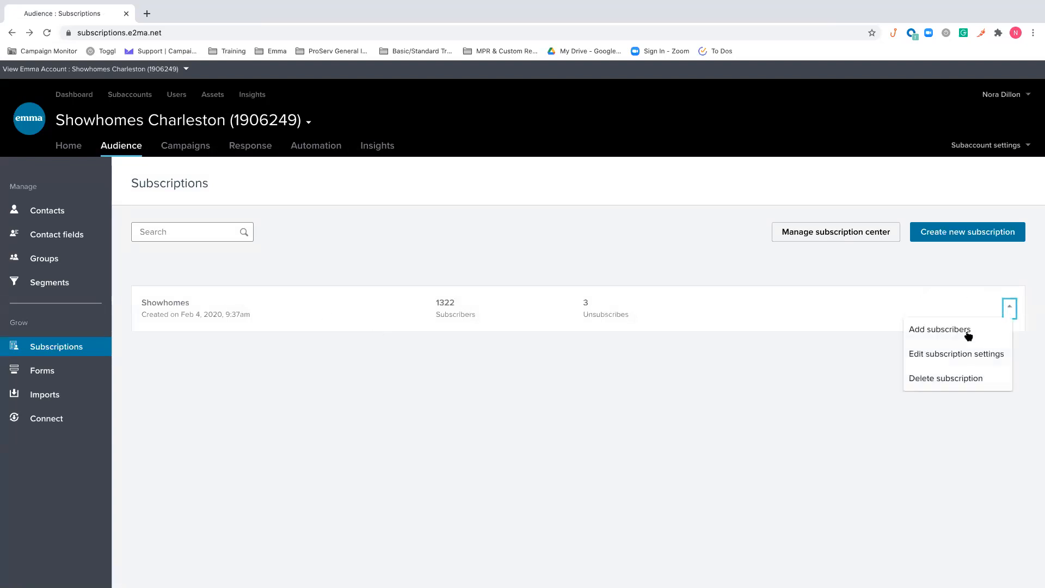
pyautogui.click(956, 354)
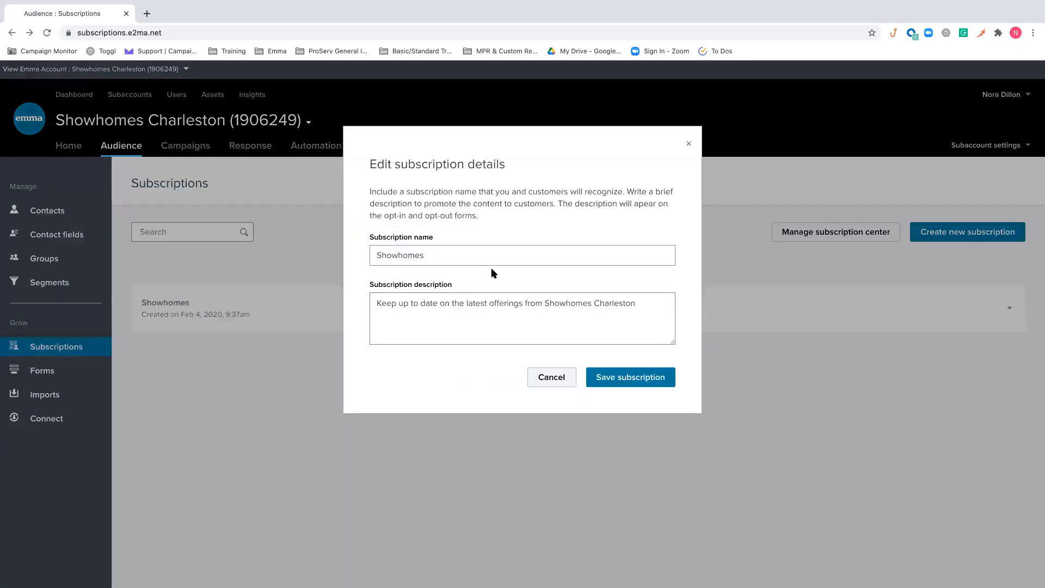
pyautogui.click(495, 277)
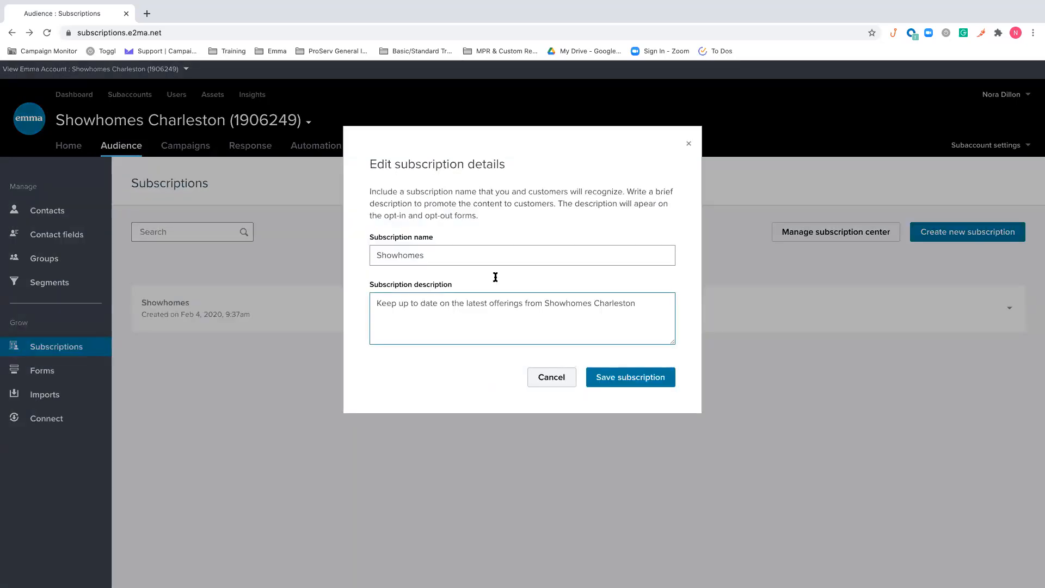
pyautogui.click(689, 146)
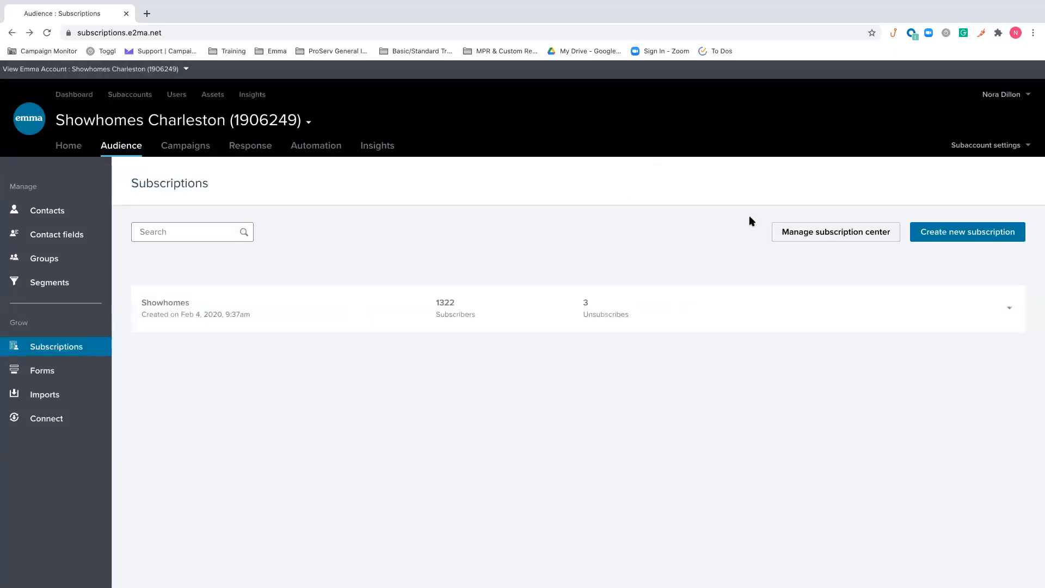
pyautogui.click(927, 232)
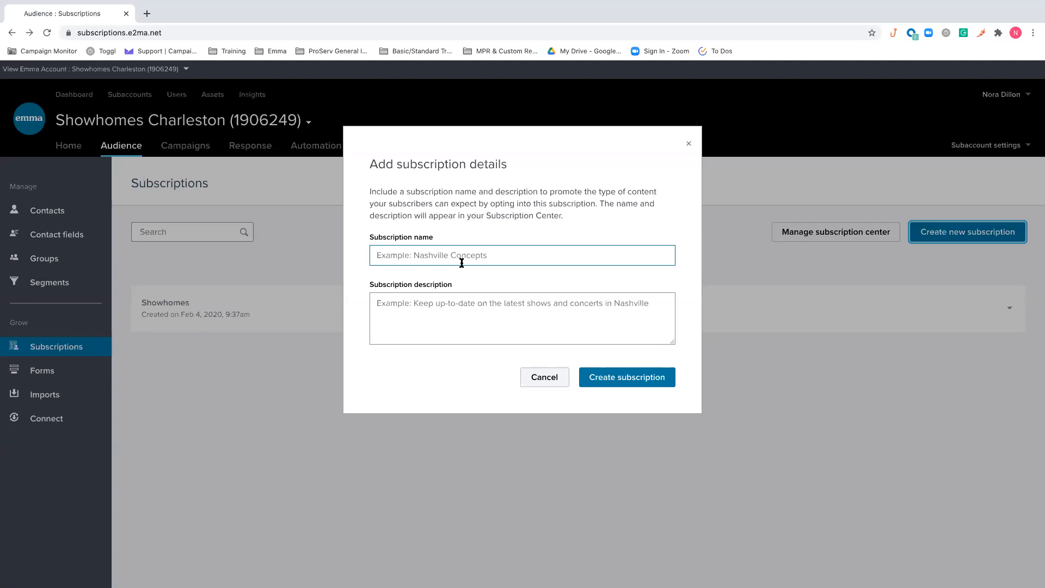
pyautogui.click(689, 144)
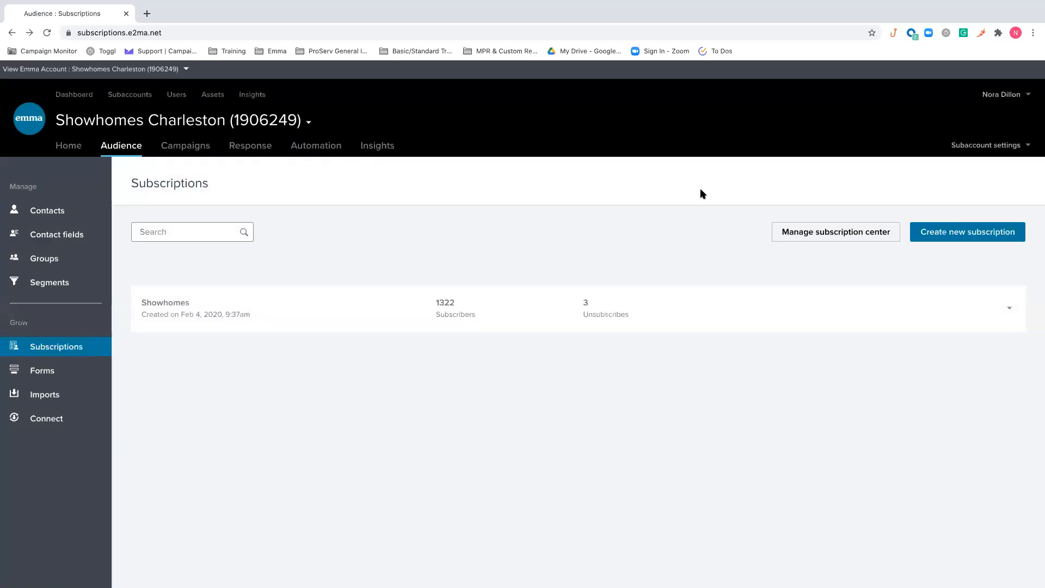
# Add the Service Interest contact field to the subscription center's manage preferences page
pyautogui.click(836, 238)
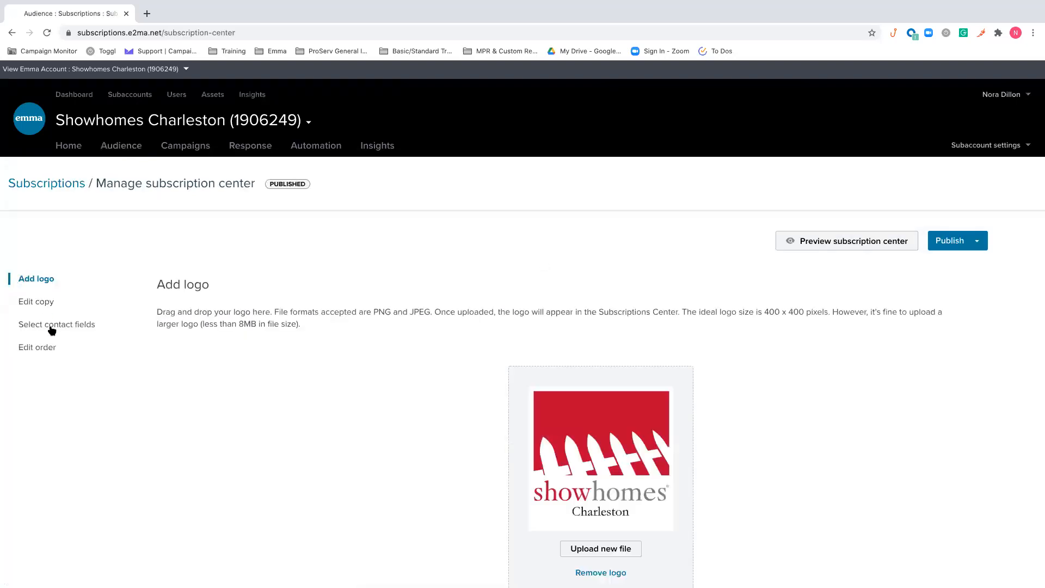
pyautogui.click(50, 327)
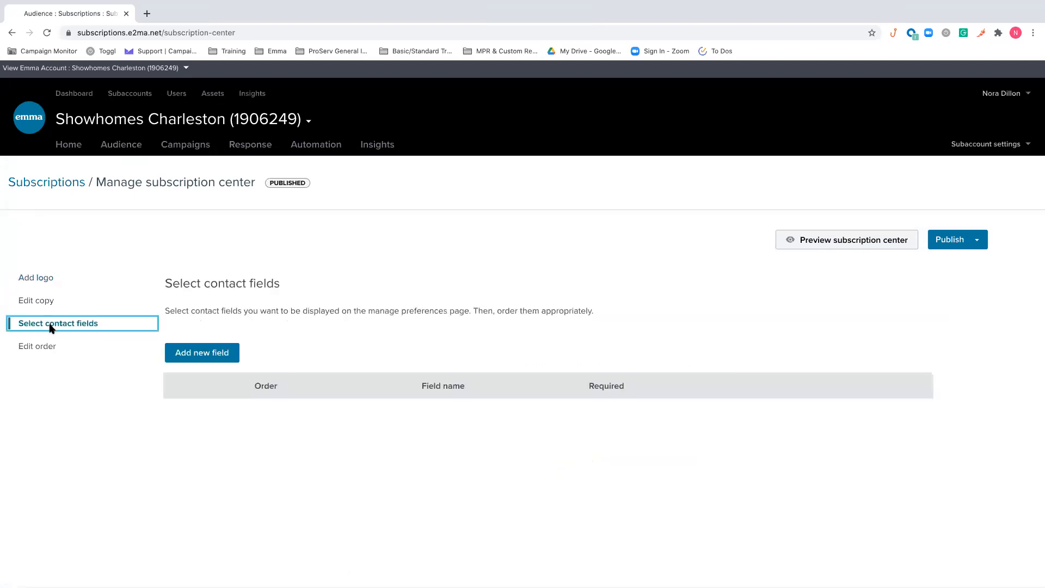
pyautogui.click(218, 354)
pyautogui.click(416, 213)
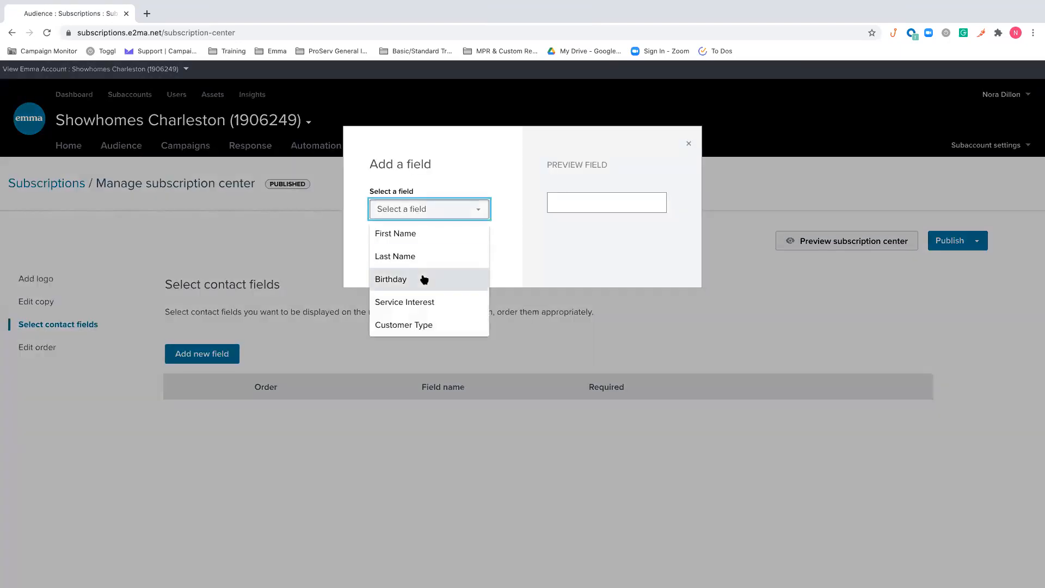
pyautogui.click(423, 303)
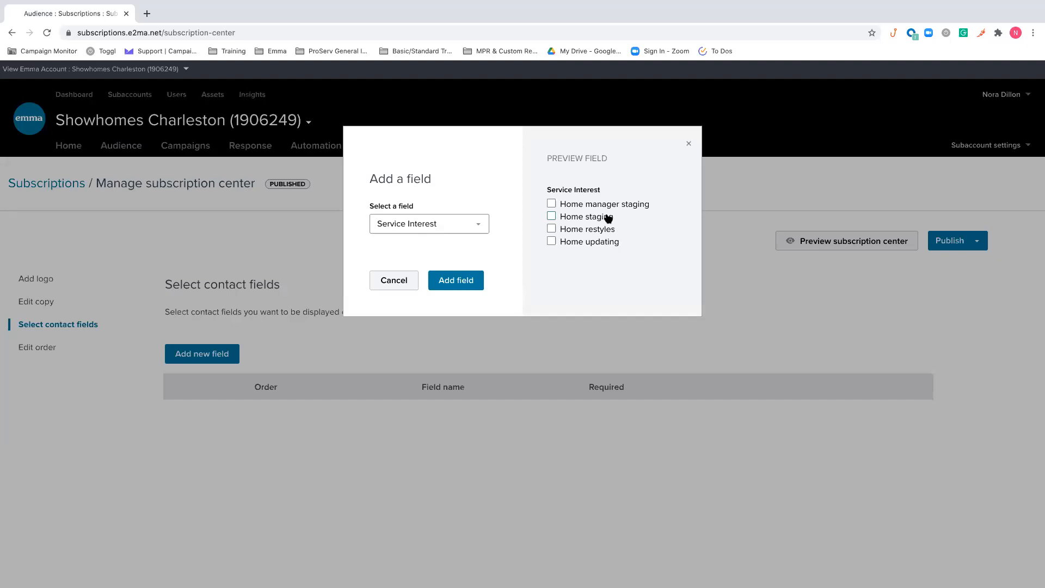
pyautogui.click(460, 282)
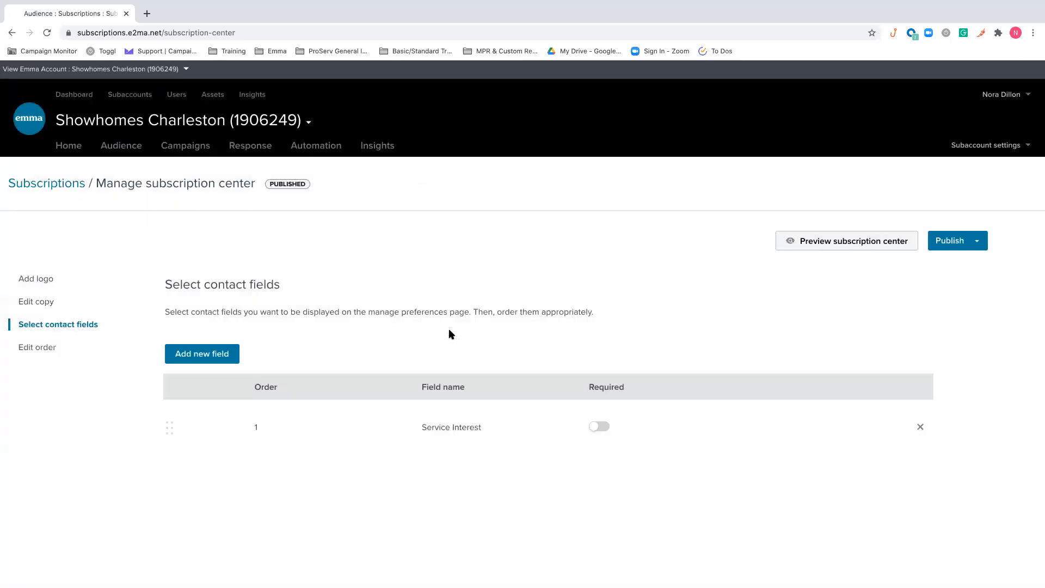
# Preview the subscription center with the Service Interest checkboxes and go back to the subscriptions list
pyautogui.click(795, 245)
pyautogui.scroll(-4, 625, 310)
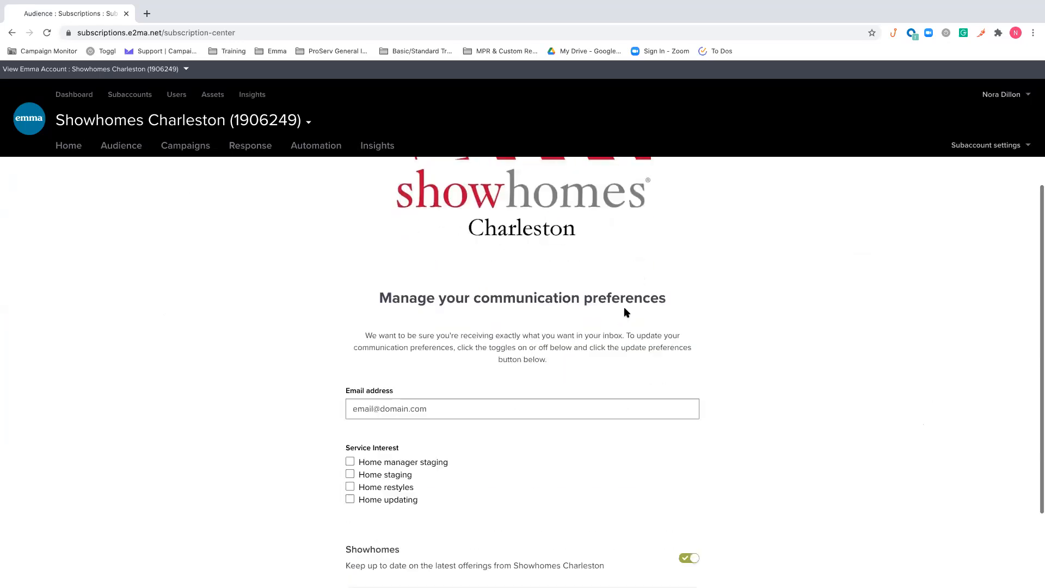
pyautogui.scroll(-3, 624, 310)
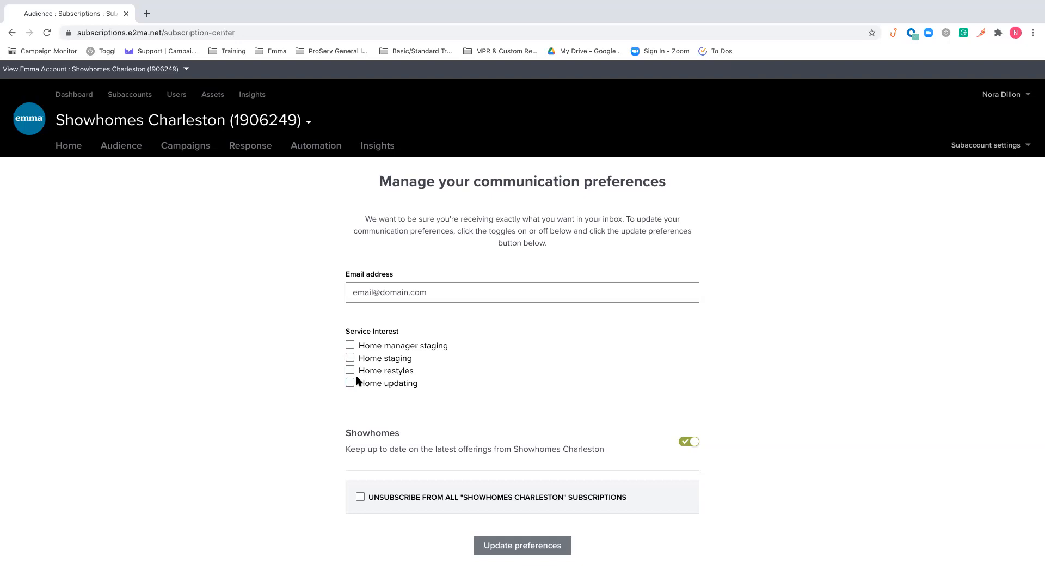
pyautogui.scroll(1, 358, 379)
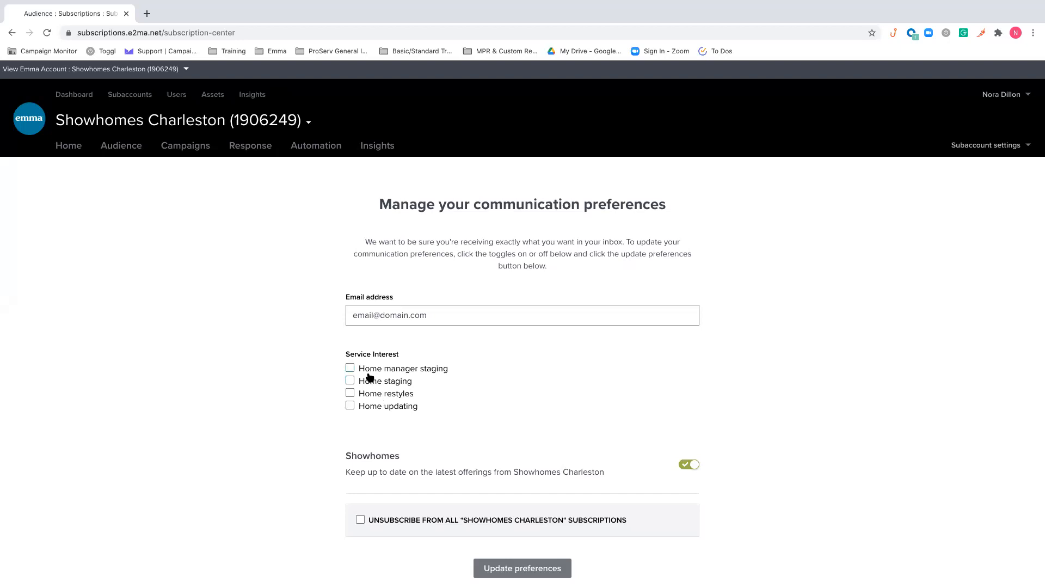
pyautogui.scroll(10, 362, 376)
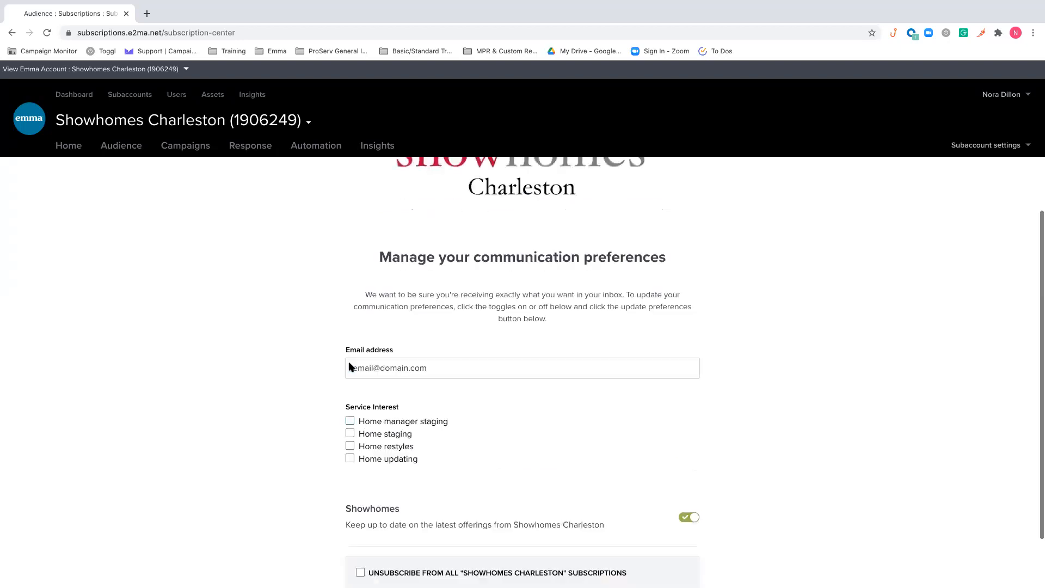
pyautogui.click(11, 33)
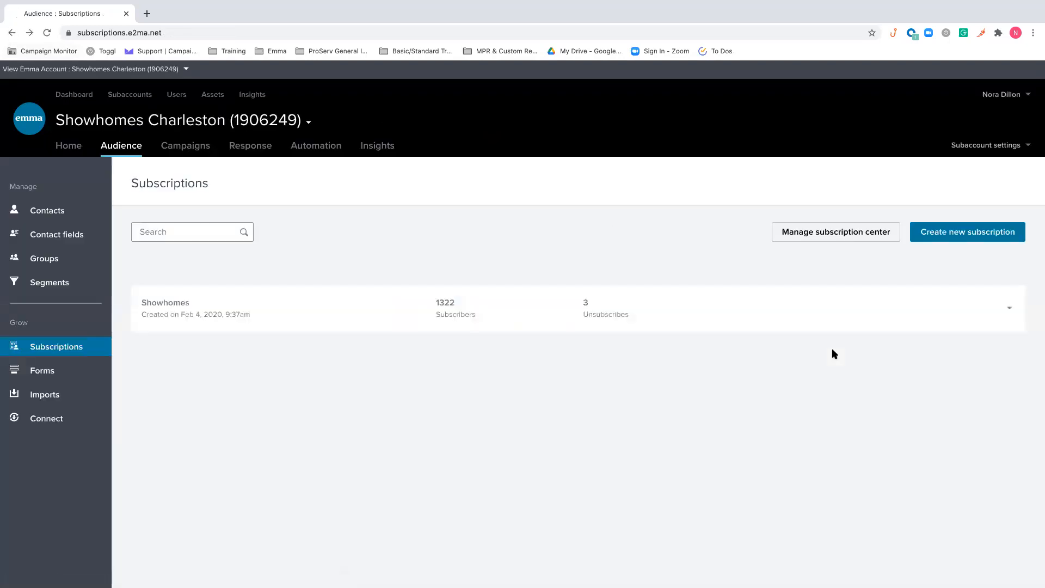
# Check the subscription center's contact fields and logo settings, and return to the audience's Contacts list
pyautogui.click(836, 232)
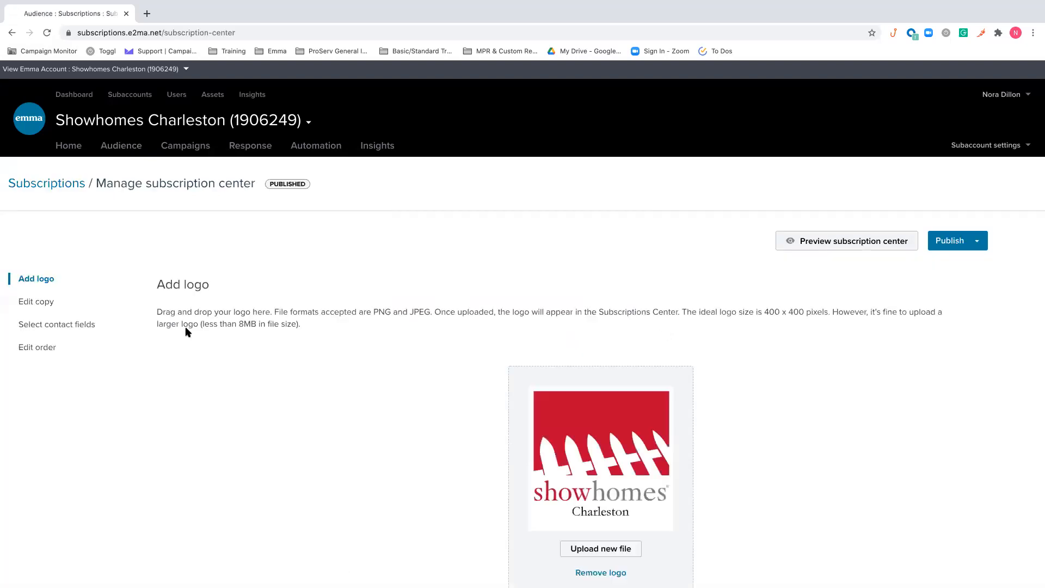
pyautogui.click(111, 328)
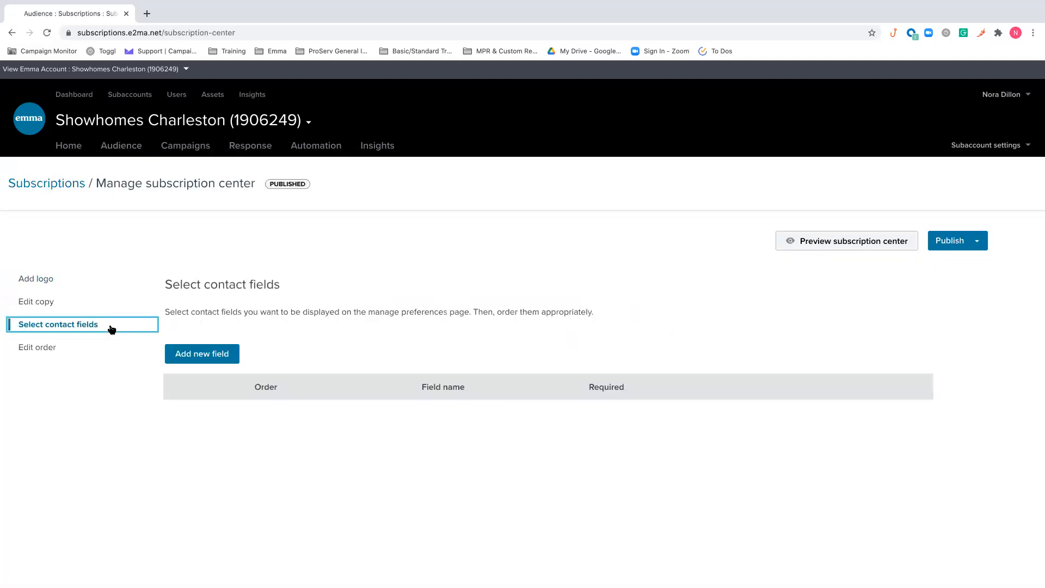
pyautogui.click(55, 285)
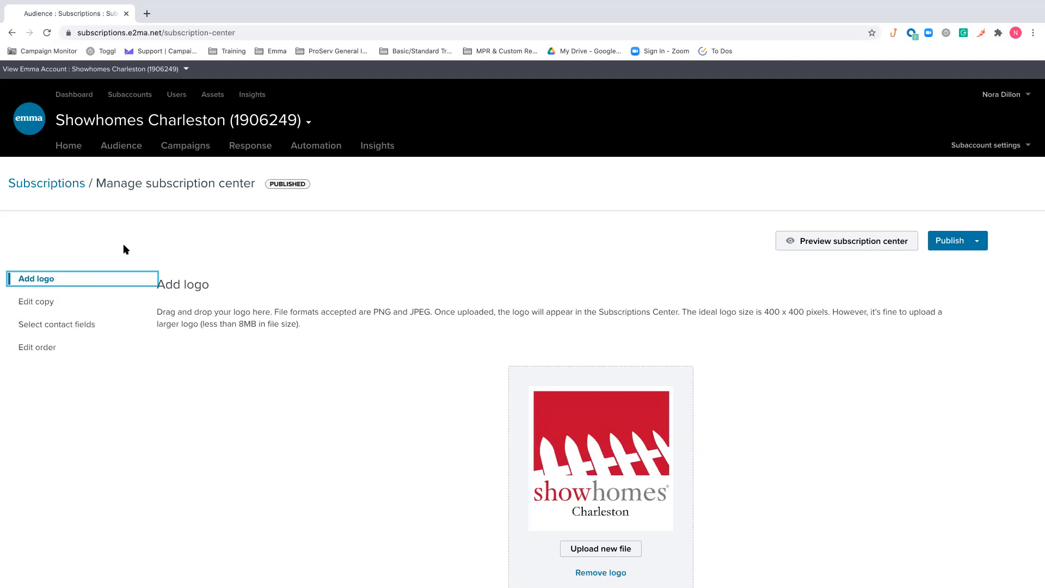
pyautogui.click(52, 184)
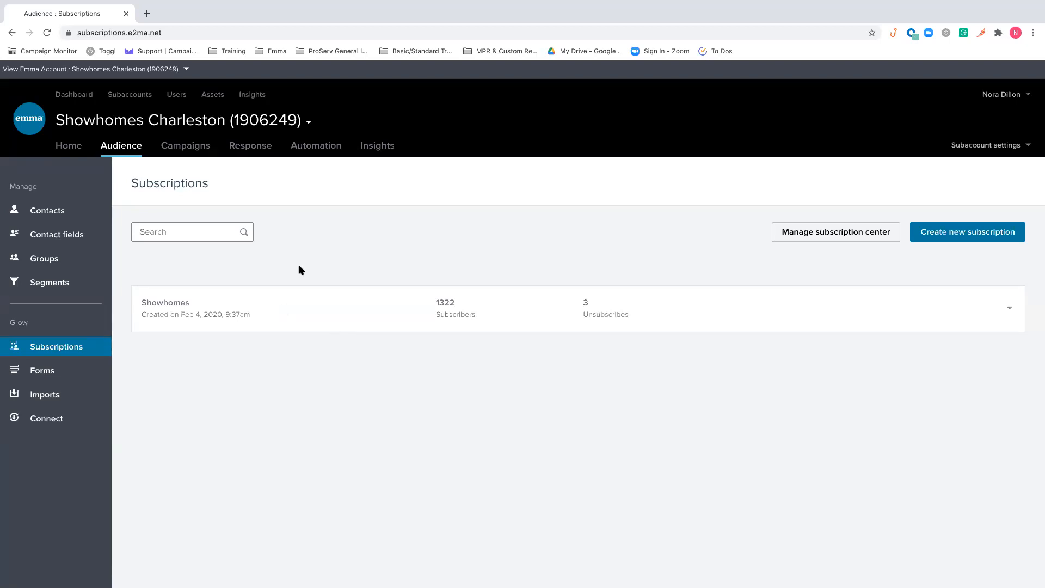
pyautogui.click(56, 210)
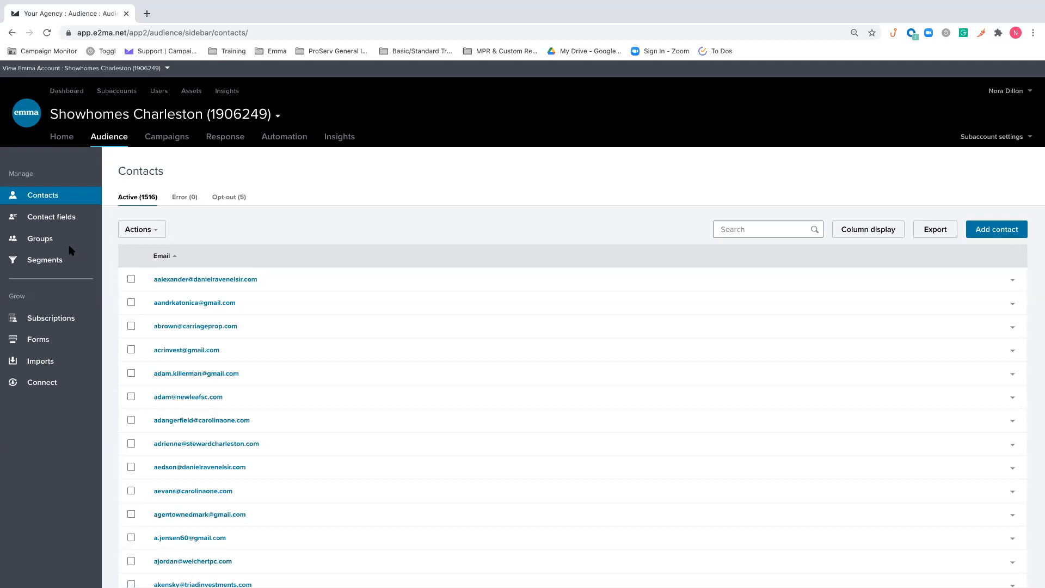
# Review the campaign email drafts, scheduled emails and sent emails, including the available actions for the most recent sent mailing
pyautogui.click(174, 137)
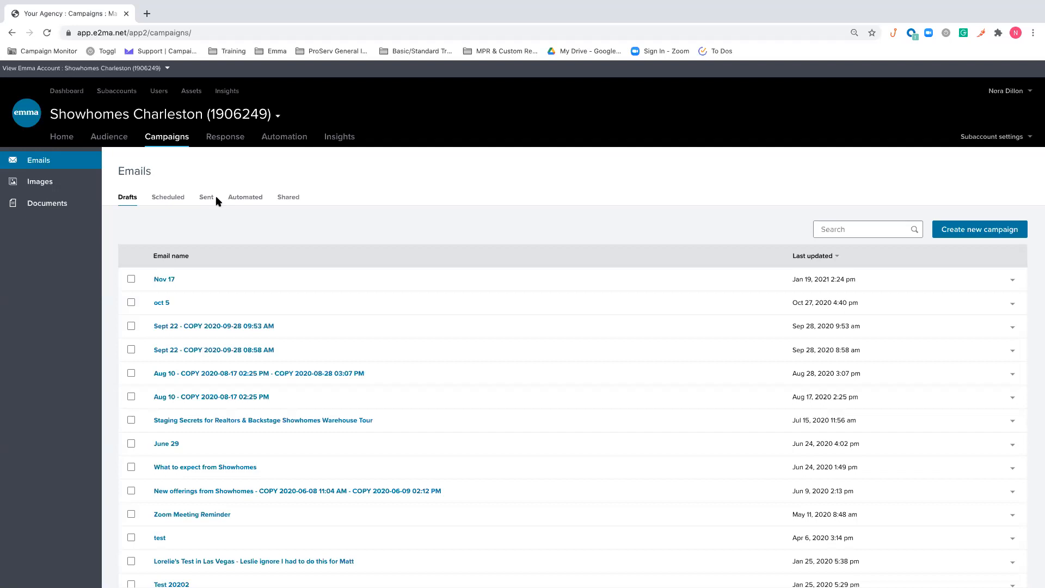
pyautogui.click(165, 197)
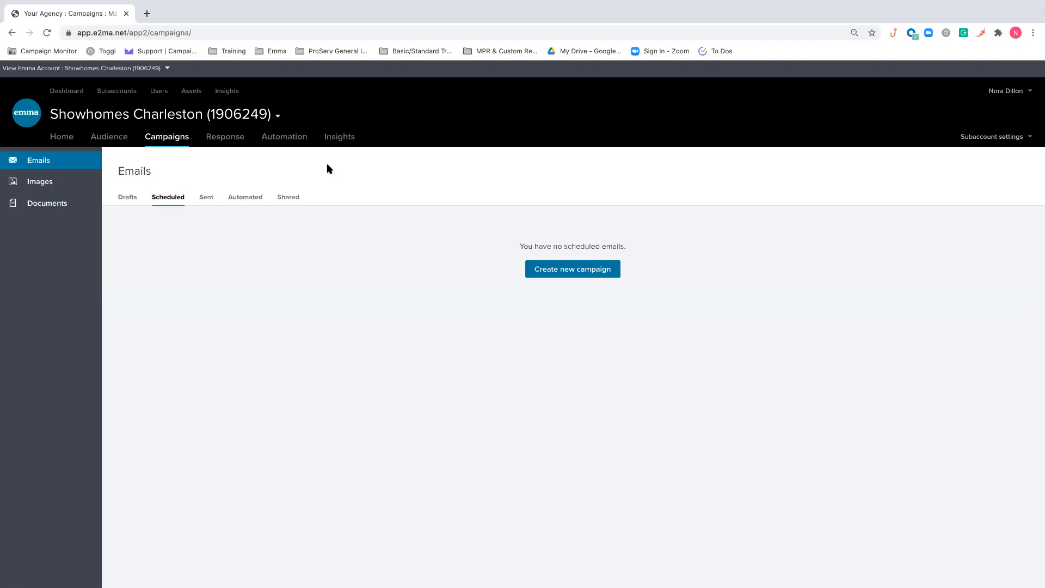
pyautogui.click(211, 197)
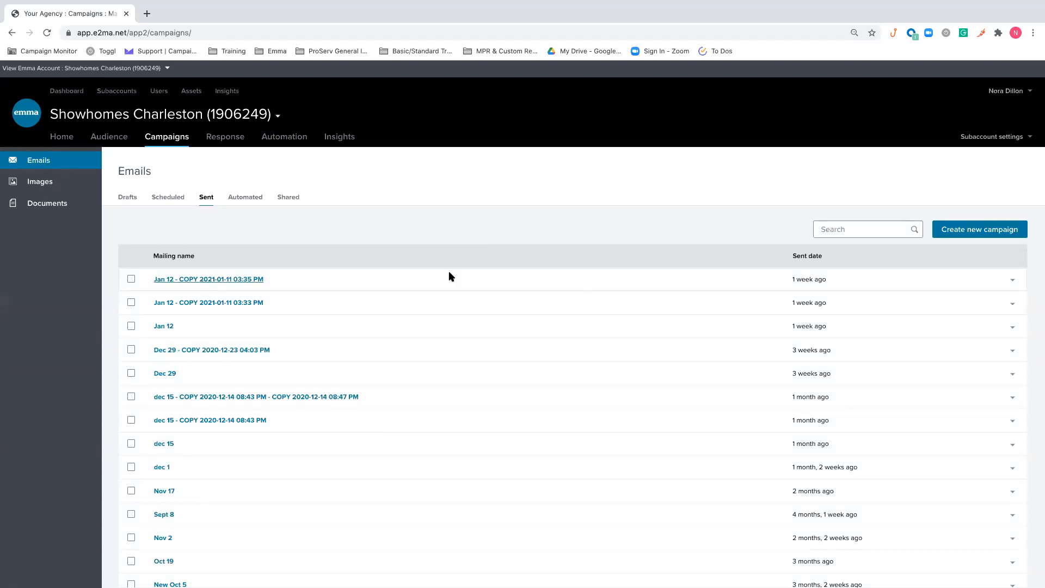
pyautogui.click(1013, 280)
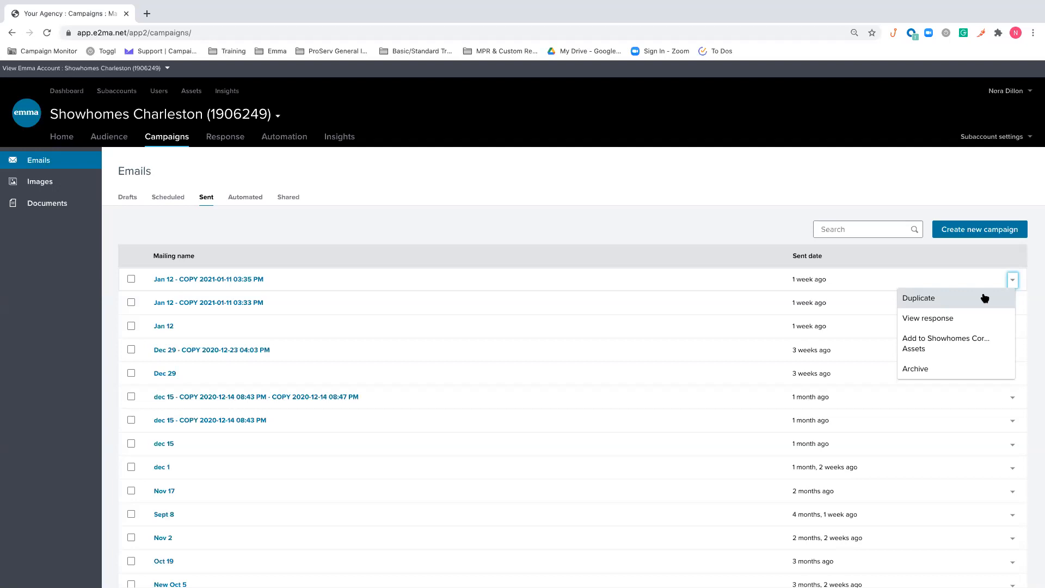
pyautogui.click(603, 212)
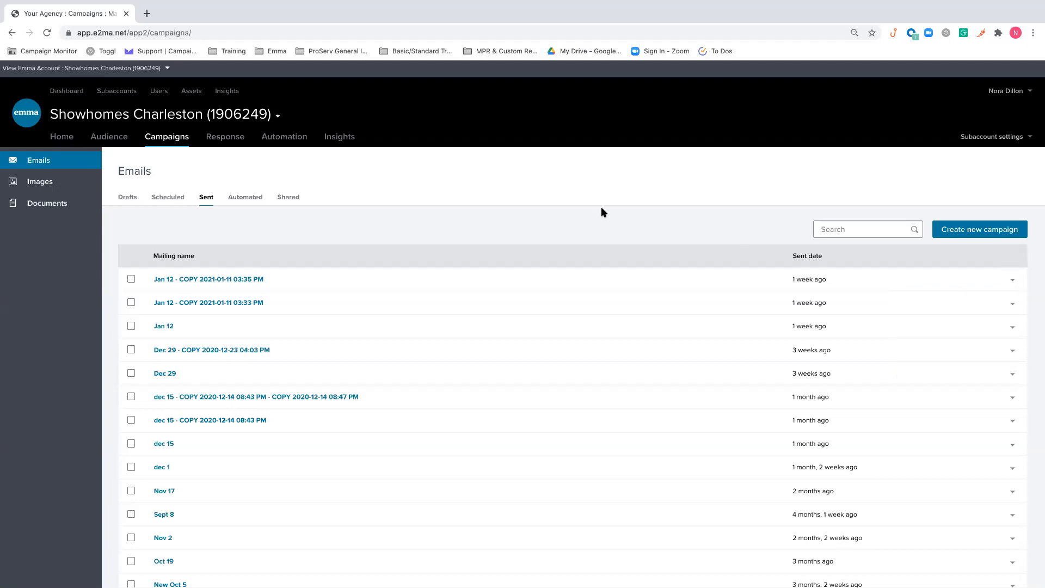
# View the automated and shared campaign emails and return to the drafts list
pyautogui.click(249, 198)
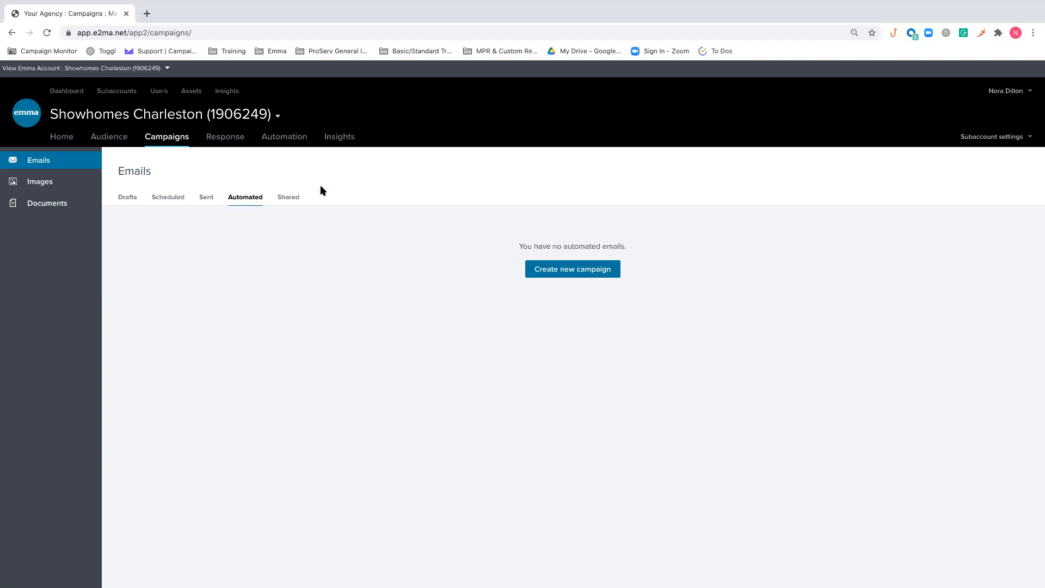
pyautogui.click(290, 197)
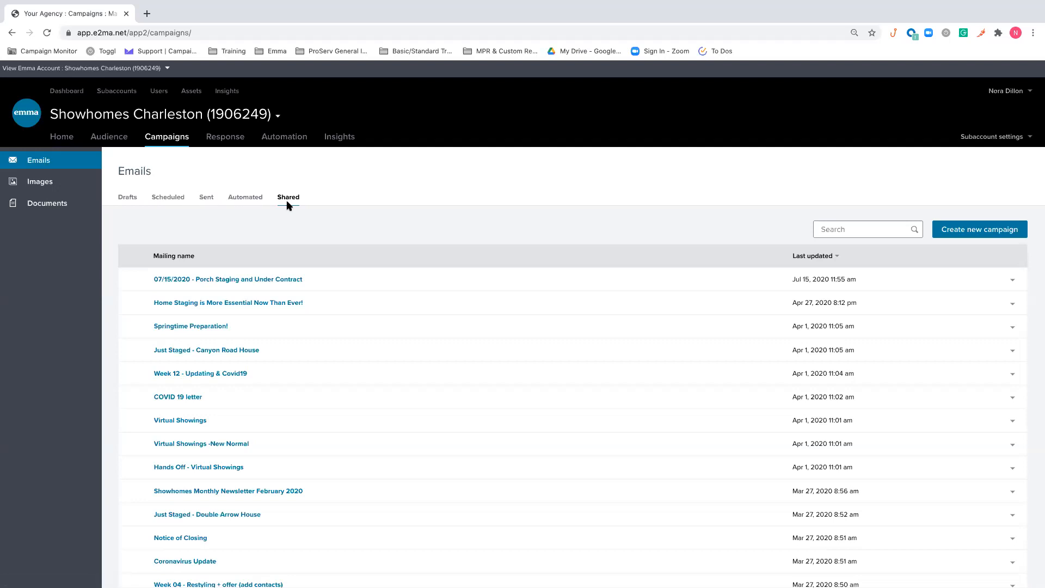
pyautogui.click(127, 197)
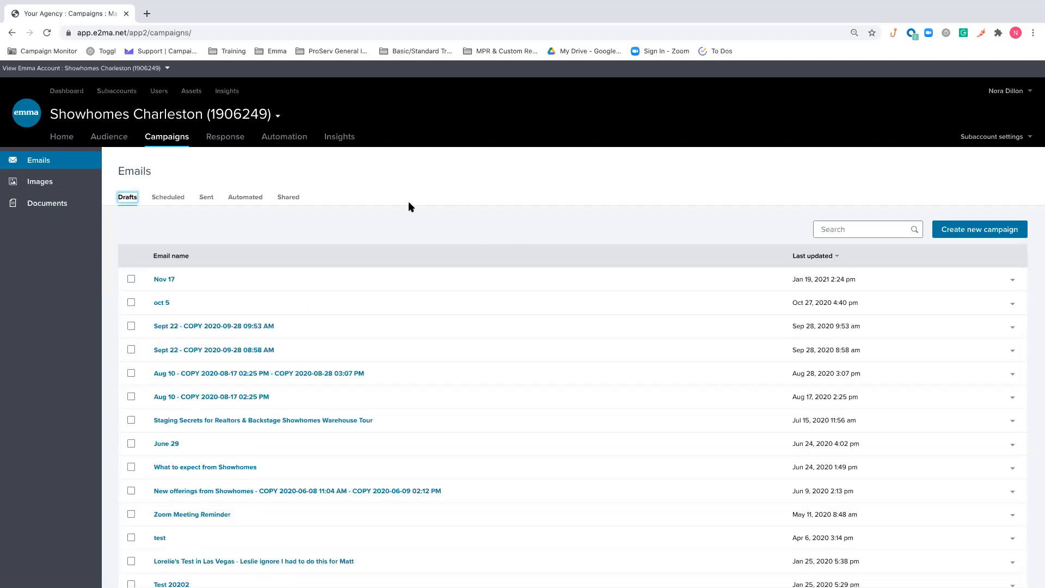
# Create a regular email campaign named with the account holder's first name followed by "test"
pyautogui.click(993, 237)
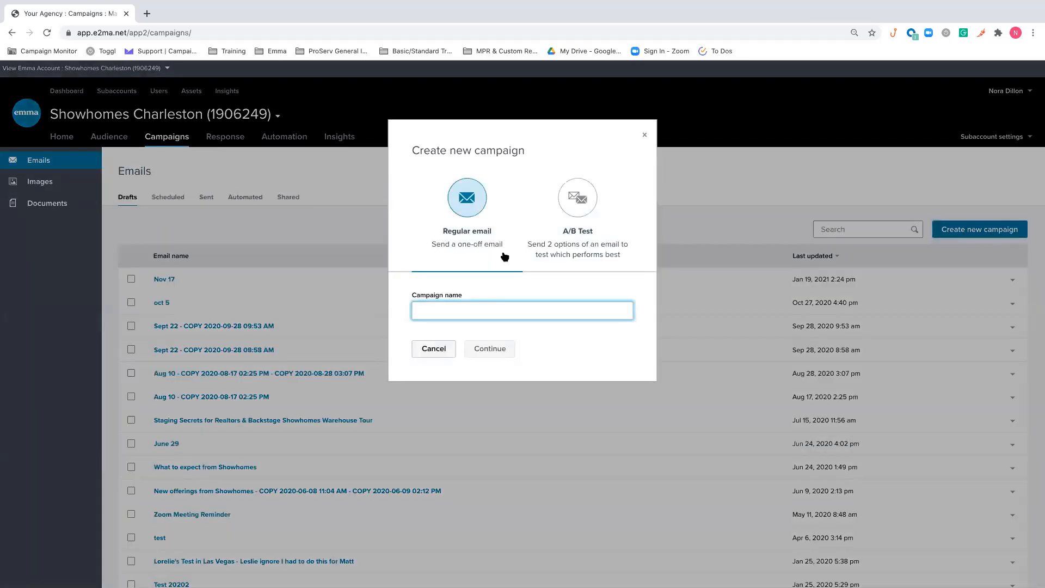
pyautogui.write('Nora test')
pyautogui.click(486, 263)
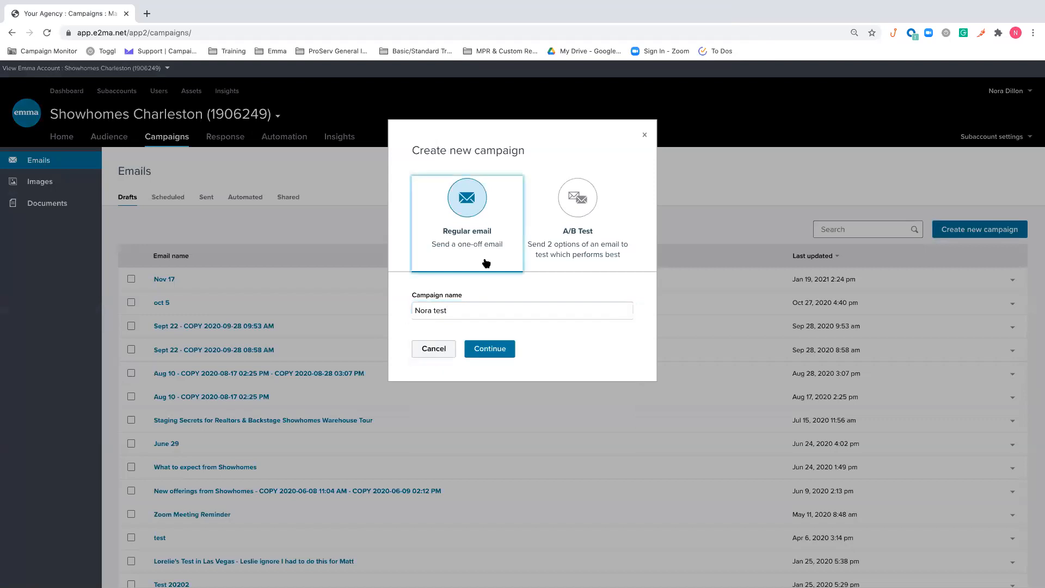
pyautogui.click(508, 308)
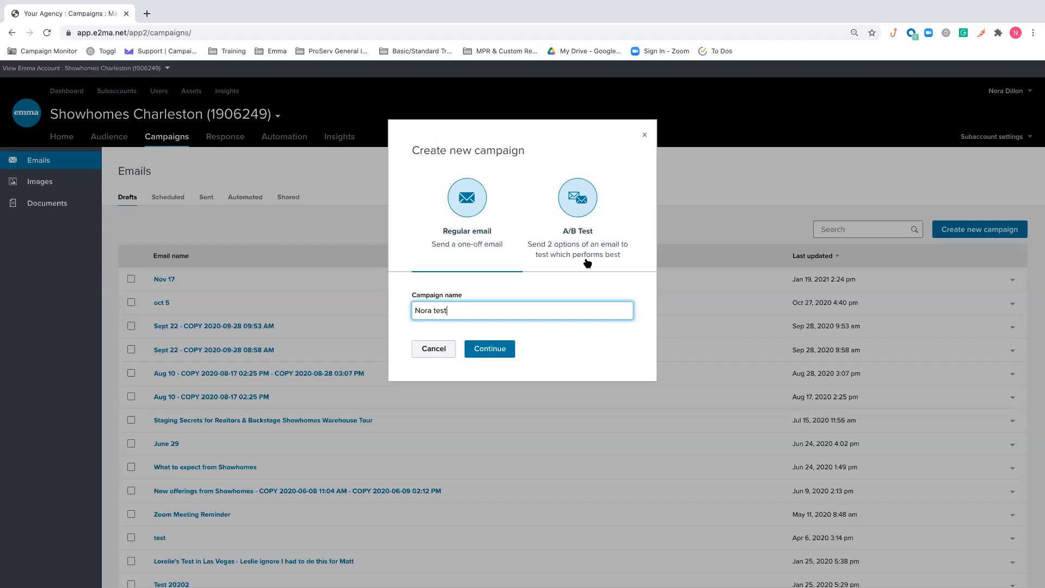
pyautogui.click(545, 290)
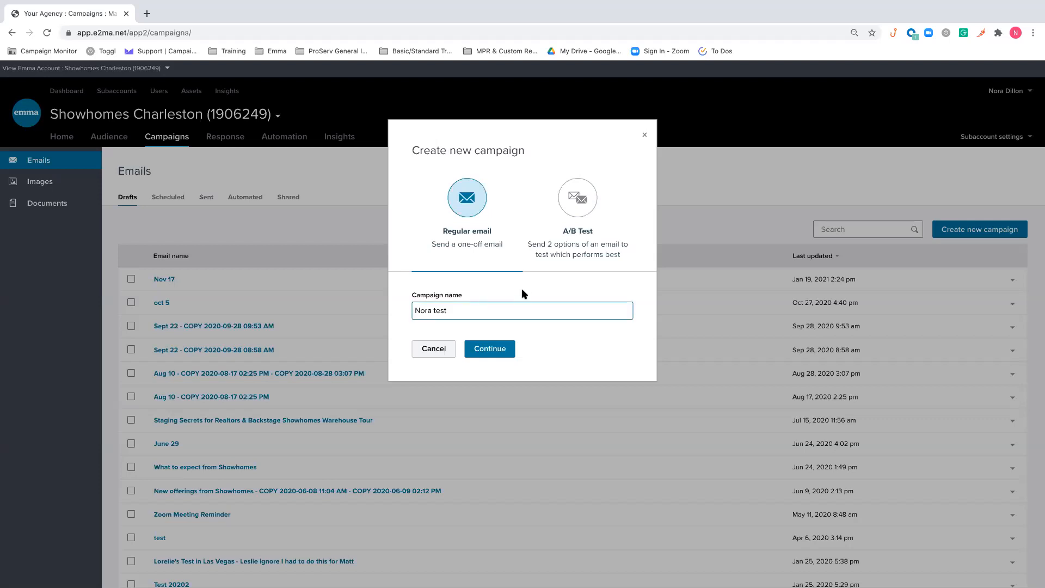
pyautogui.click(484, 354)
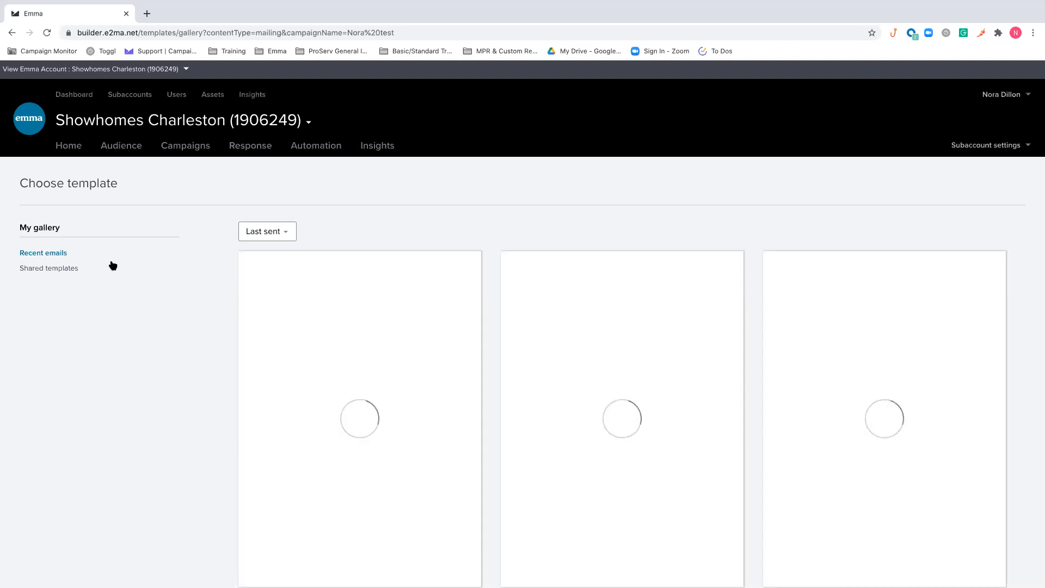
# Choose the shared template "Showhomes - 2019 update" for the campaign
pyautogui.click(53, 268)
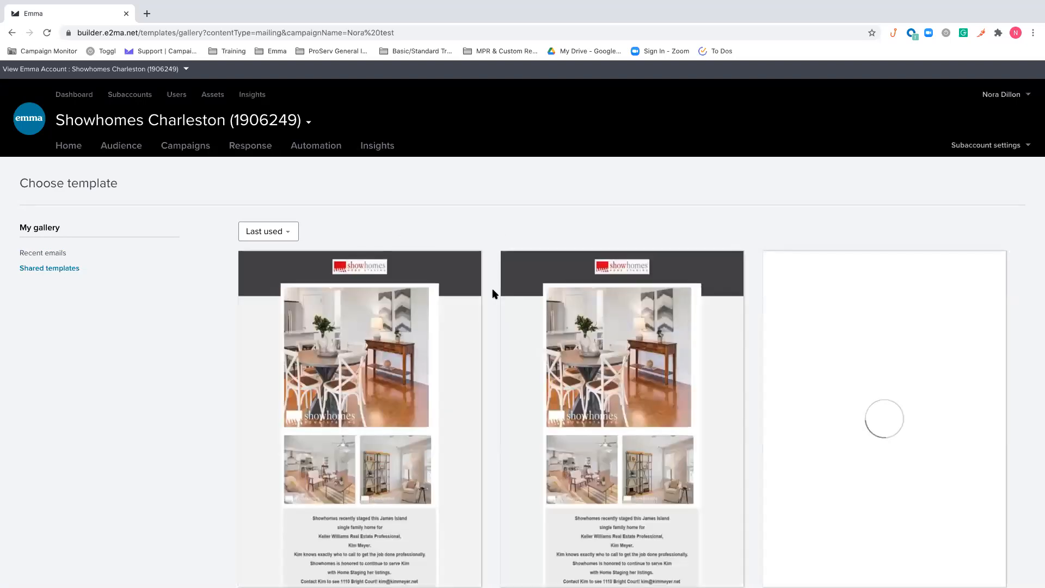
pyautogui.scroll(-1, 492, 293)
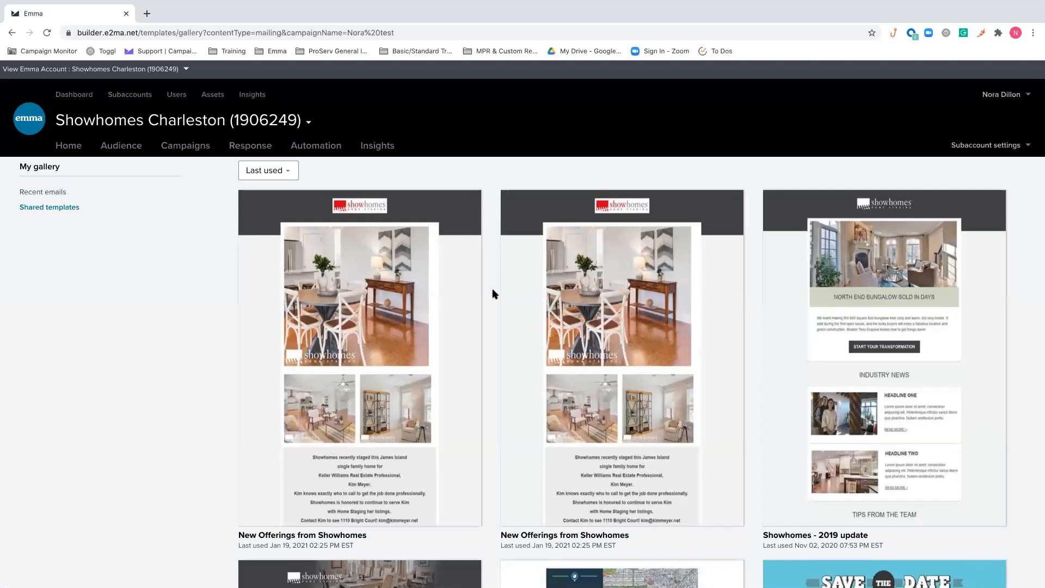
pyautogui.click(884, 352)
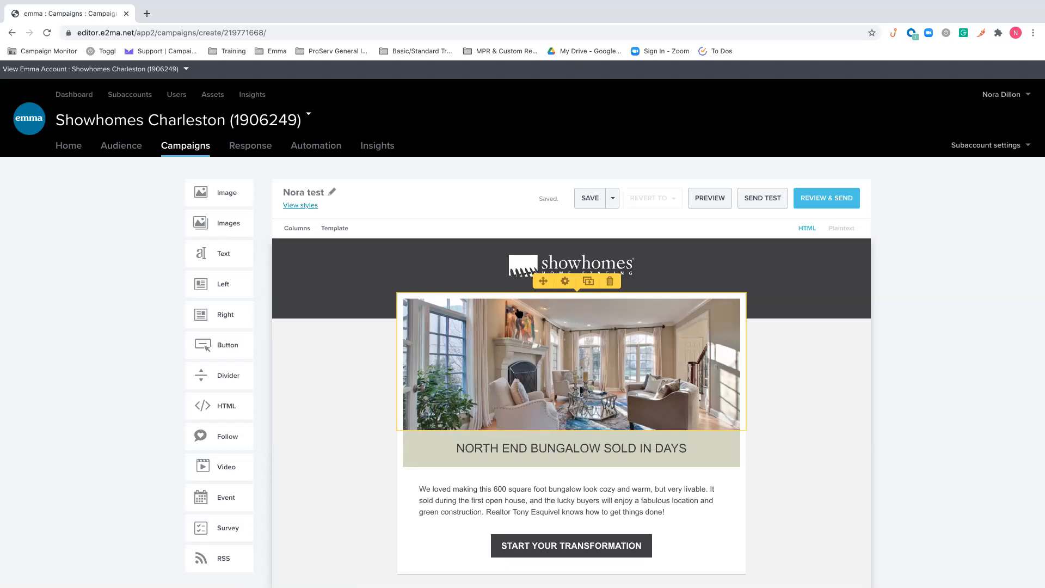
# Switch captions on and back off in the settings of the living room image block
pyautogui.moveTo(544, 281)
pyautogui.mouseDown()
pyautogui.moveTo(543, 345)
pyautogui.moveTo(539, 280)
pyautogui.mouseUp()
pyautogui.click(564, 282)
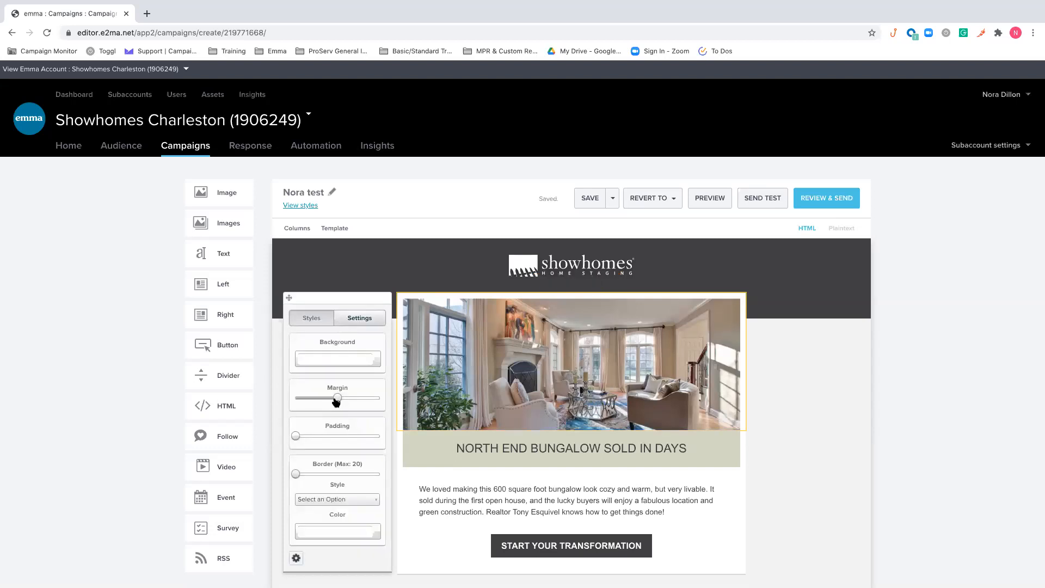
pyautogui.click(369, 316)
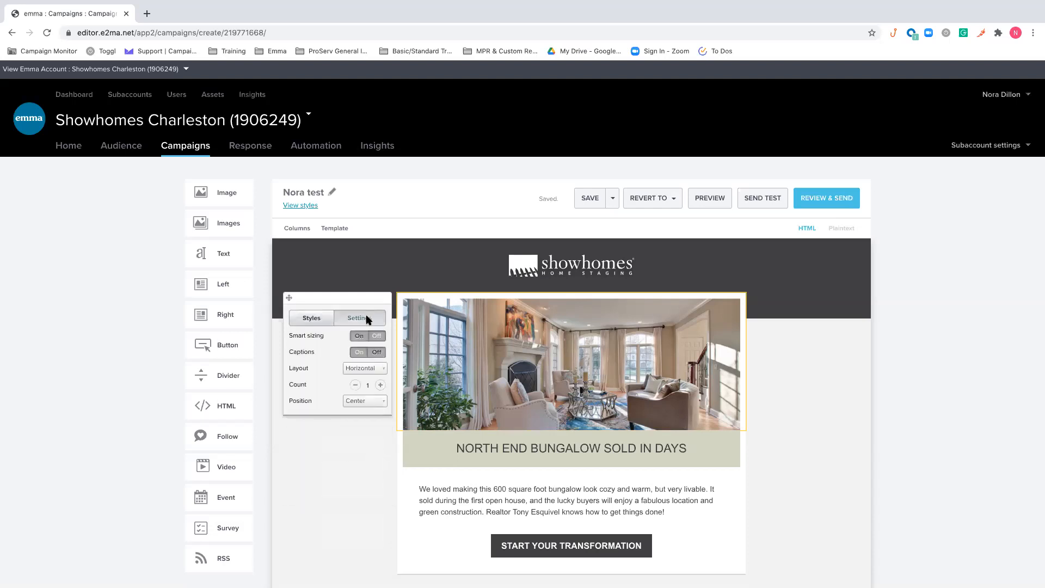
pyautogui.click(373, 354)
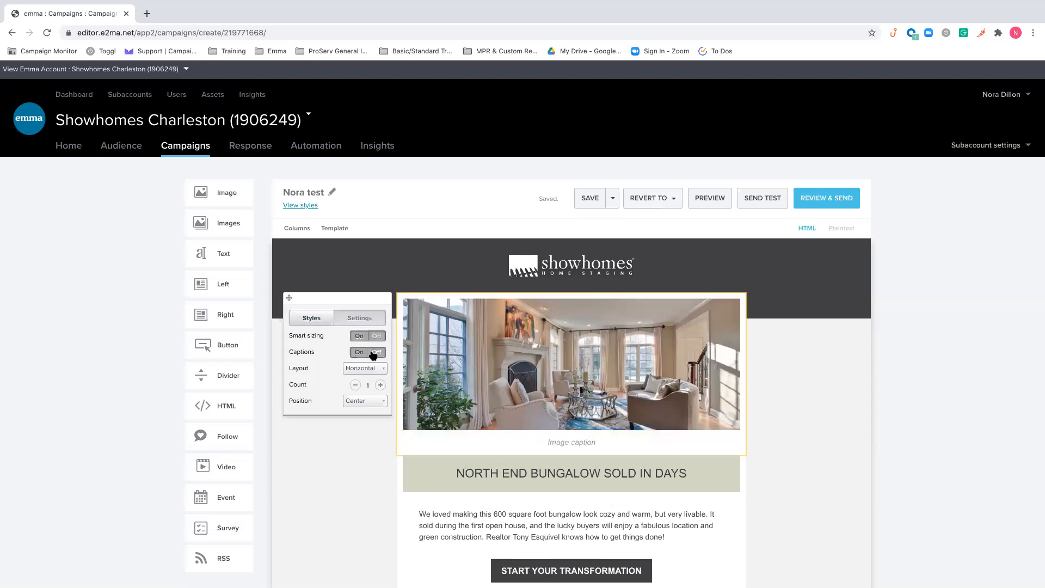
pyautogui.click(373, 354)
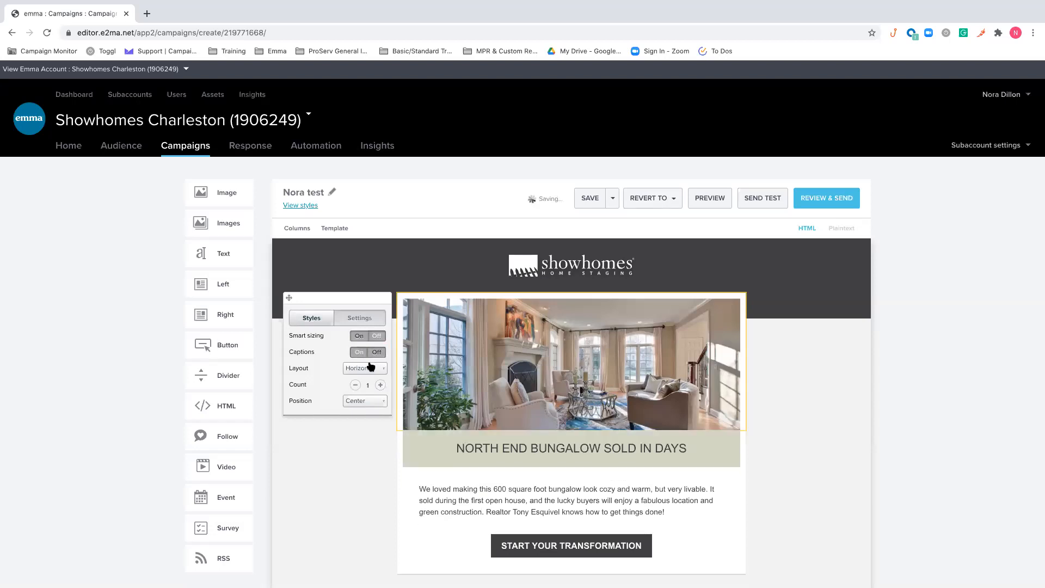
# Raise the living room block's image count to 2, restore it to 1, and close the block's style options
pyautogui.click(380, 385)
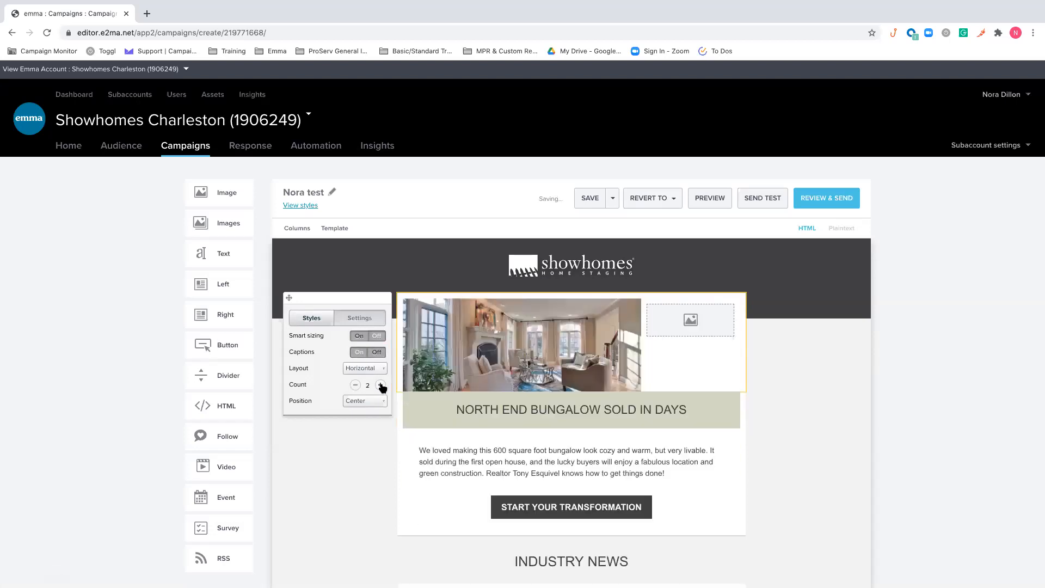
pyautogui.click(355, 385)
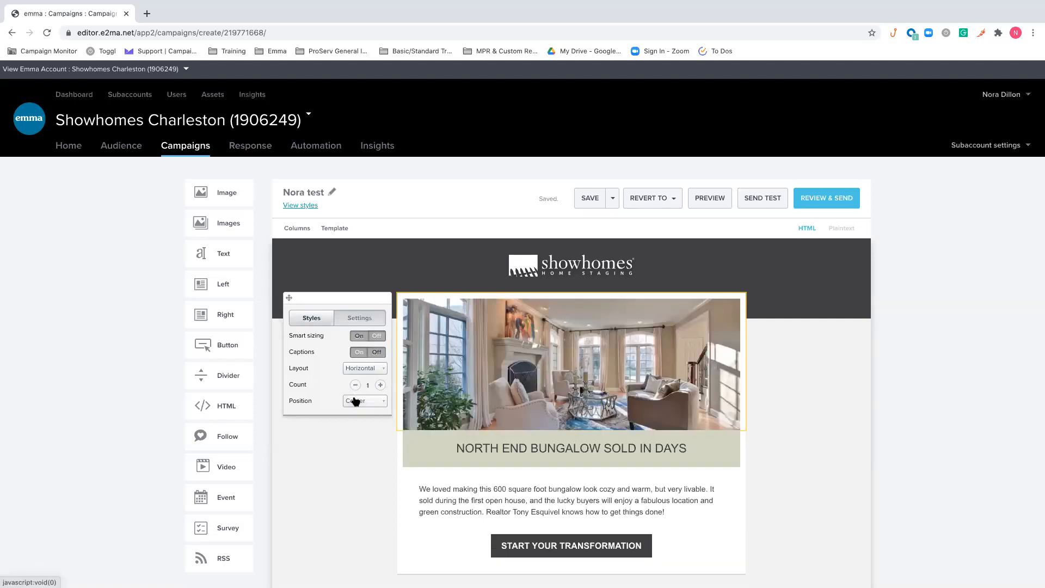
pyautogui.click(317, 318)
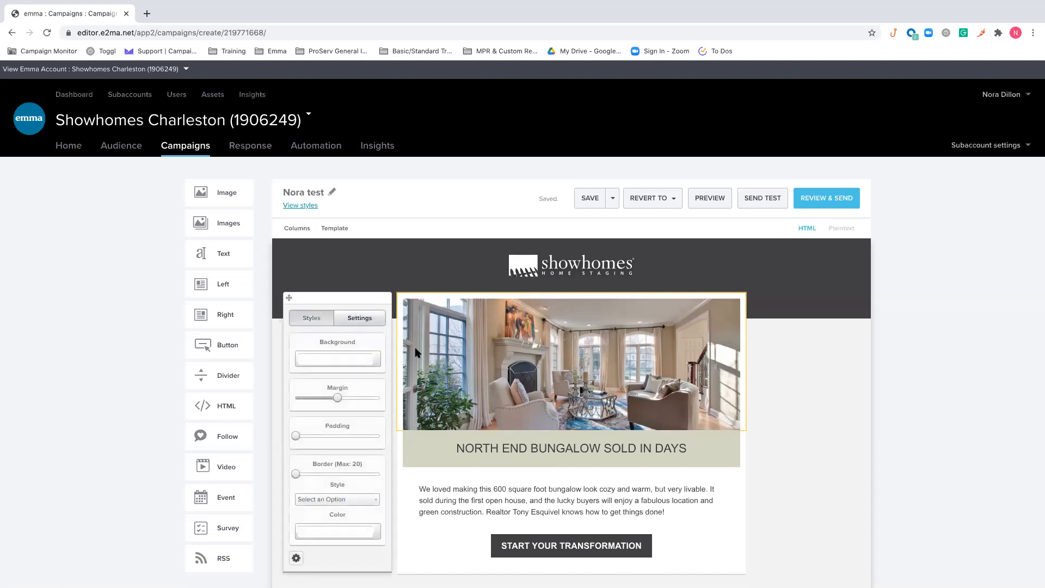
pyautogui.click(823, 369)
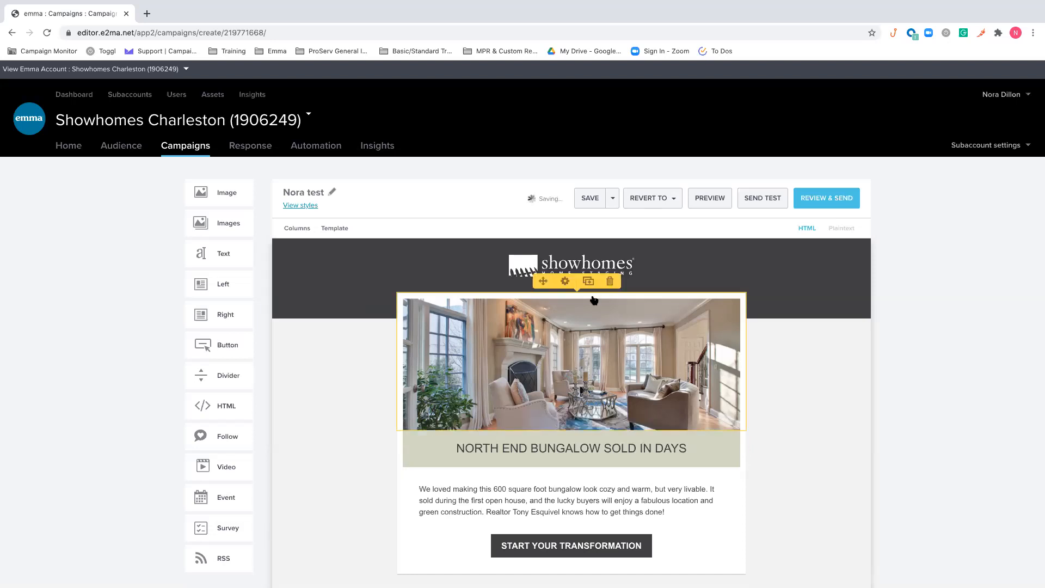
# View the image library for the Showhomes header logo and close it without selecting a replacement
pyautogui.click(577, 260)
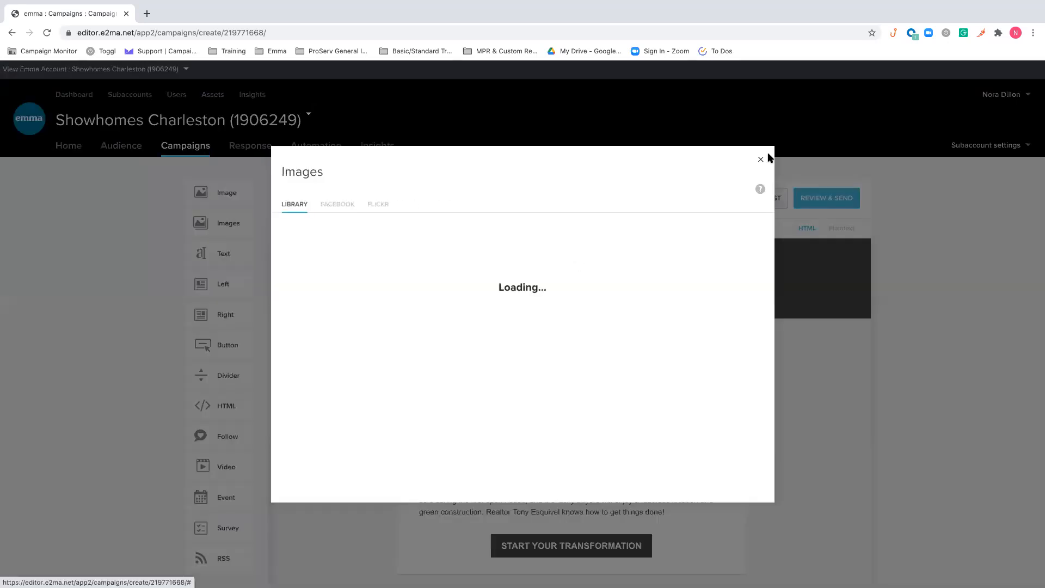
pyautogui.click(760, 161)
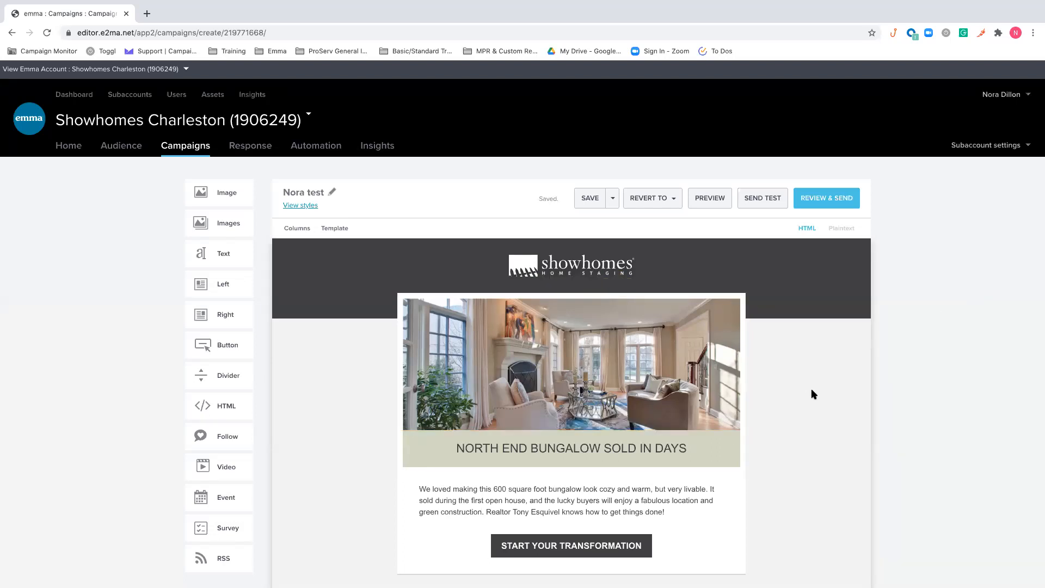
pyautogui.scroll(-1, 811, 393)
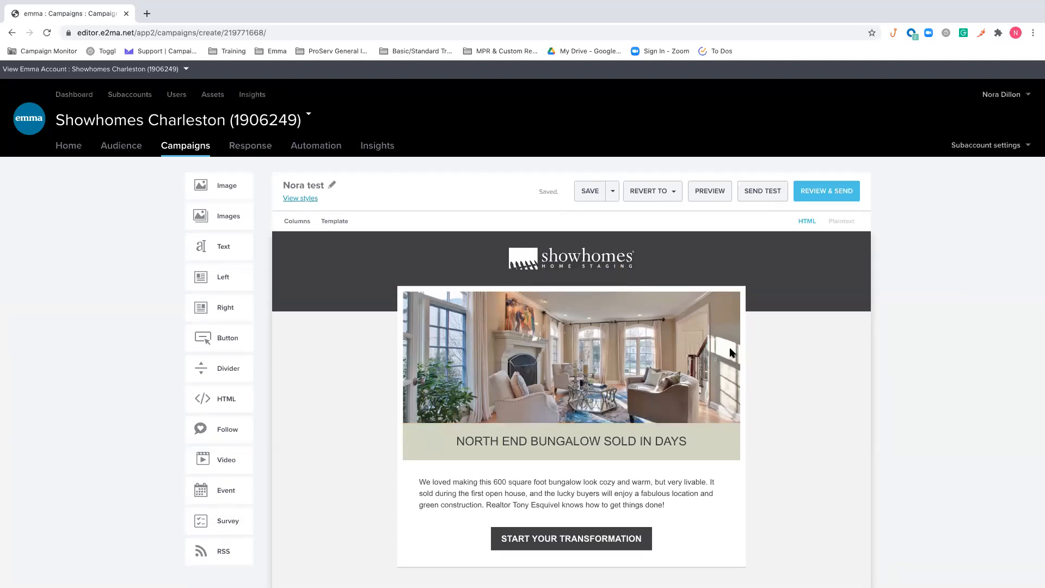
pyautogui.click(604, 253)
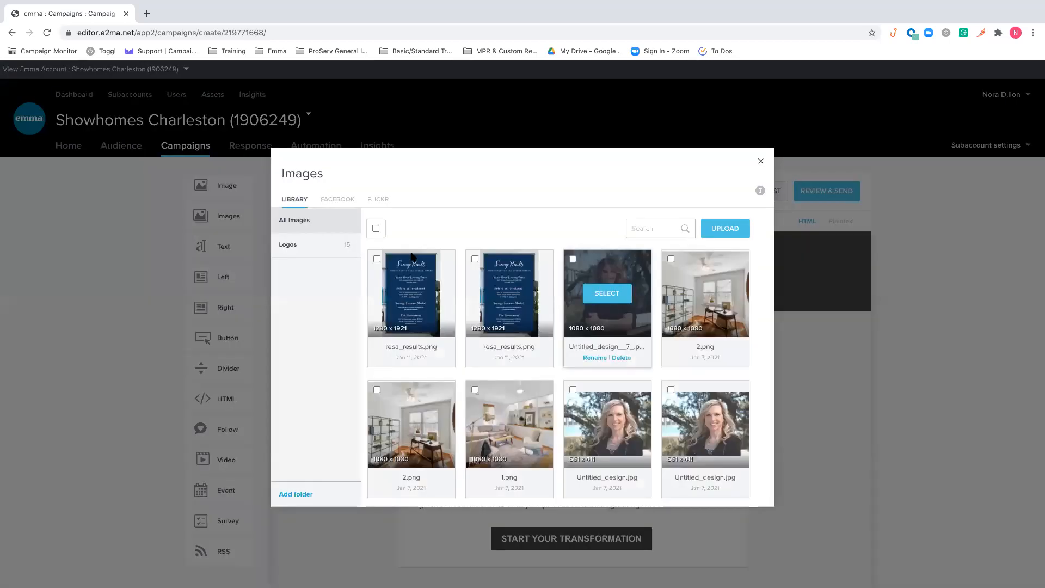
pyautogui.click(761, 161)
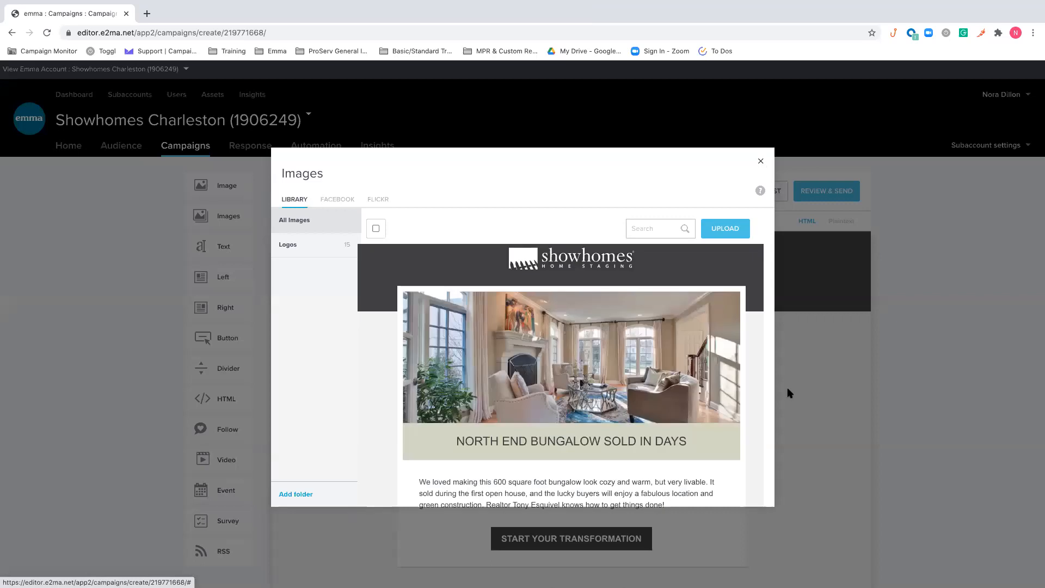
# Duplicate the living room image block in the email and delete the copy
pyautogui.scroll(-1, 789, 393)
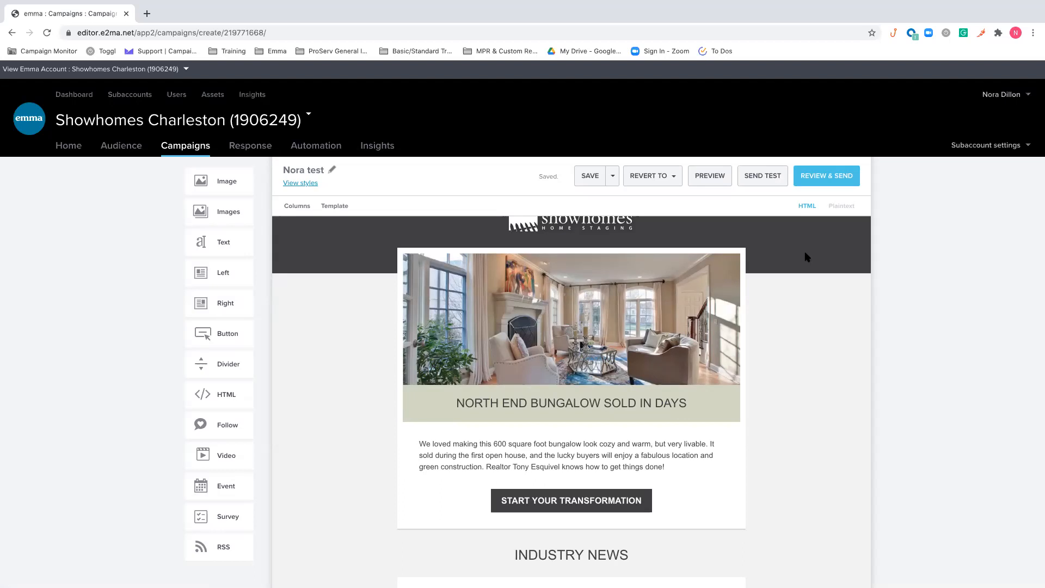
pyautogui.scroll(1, 806, 257)
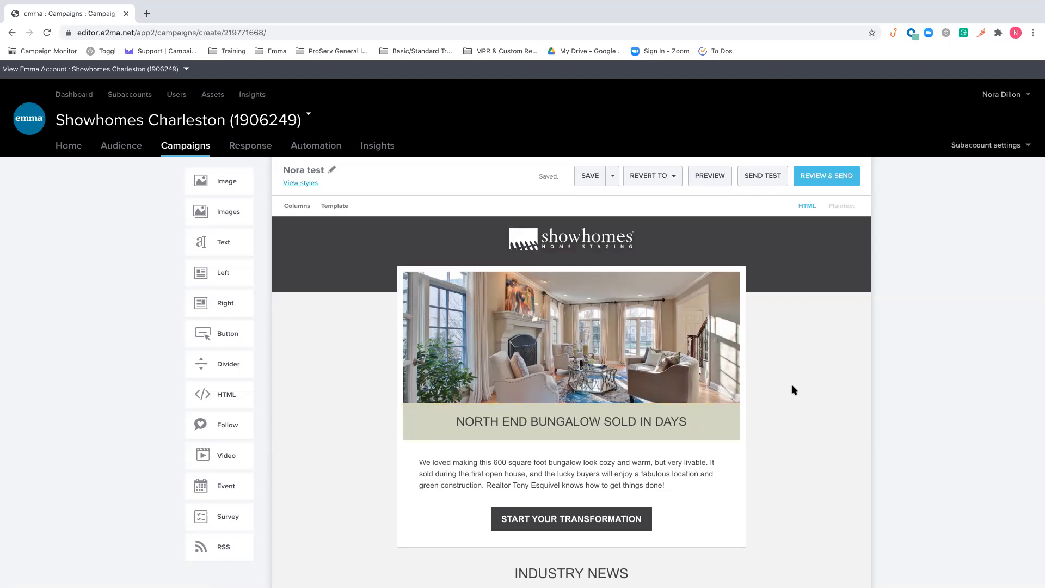
pyautogui.scroll(-1, 793, 388)
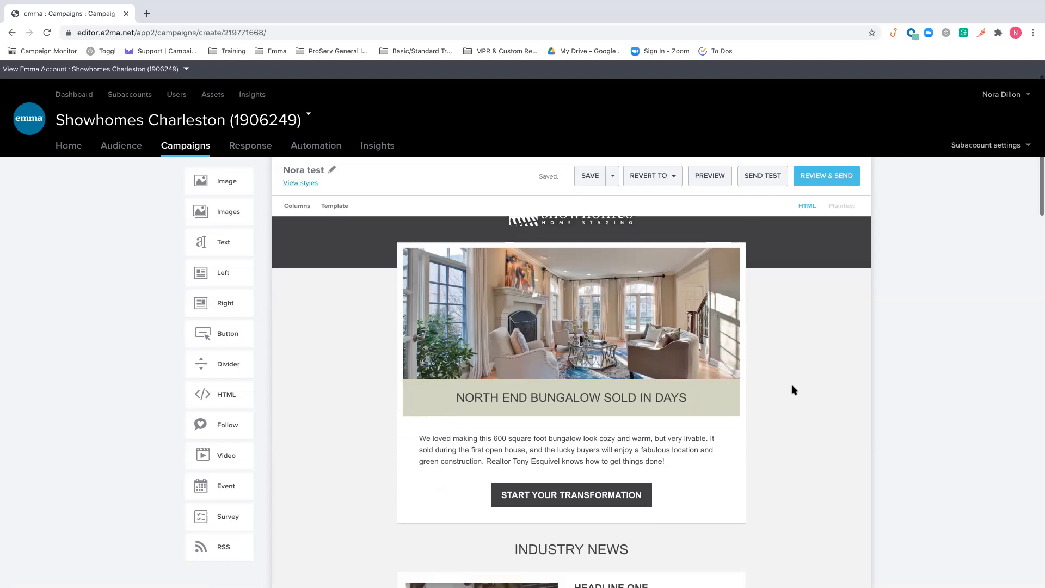
pyautogui.scroll(-1, 794, 390)
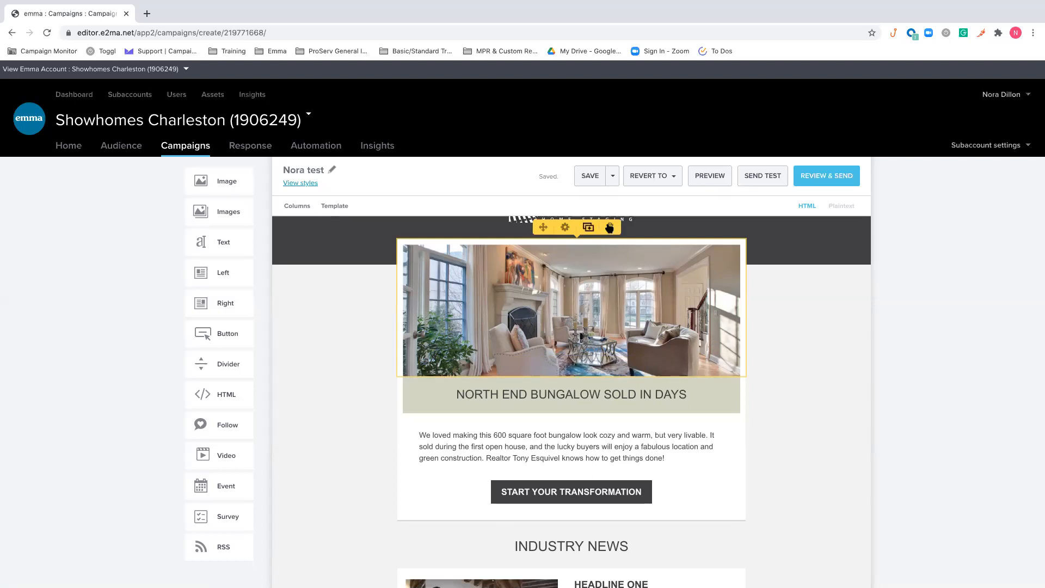
pyautogui.click(588, 227)
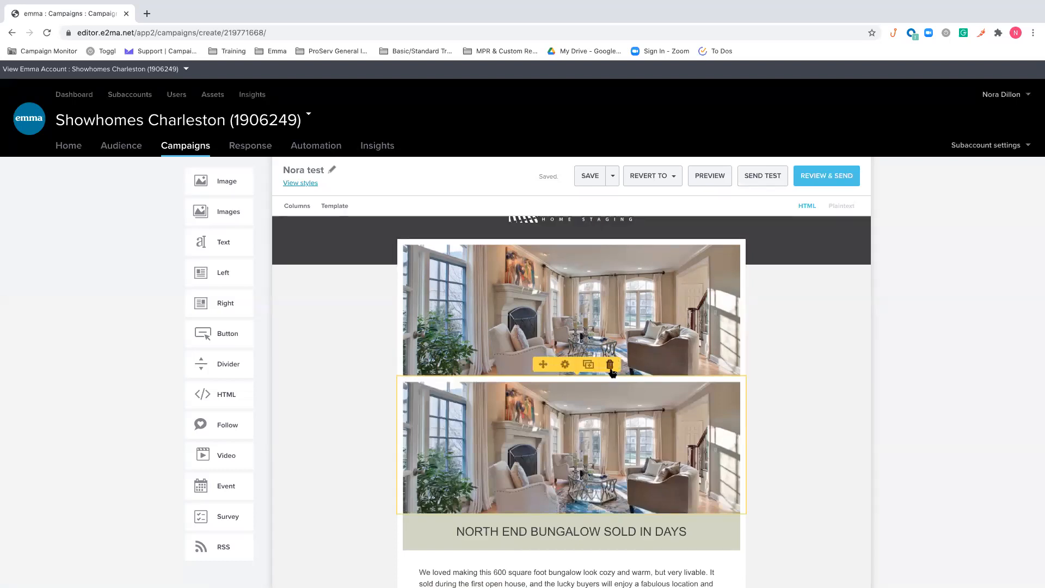
pyautogui.click(612, 368)
pyautogui.scroll(-1, 770, 393)
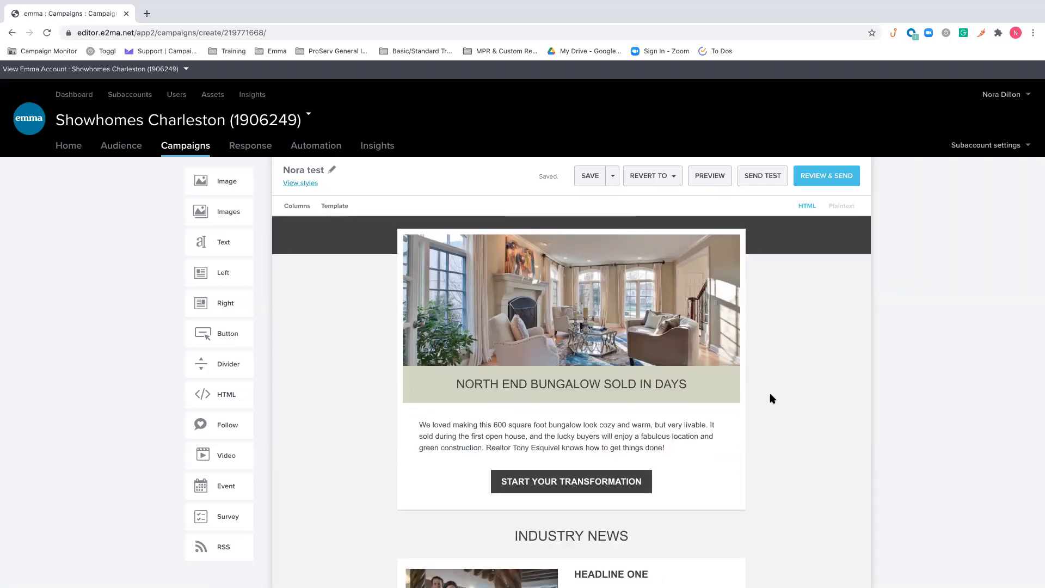
# Replace the heading below the living room image with "Welcome,"
pyautogui.scroll(-1, 615, 404)
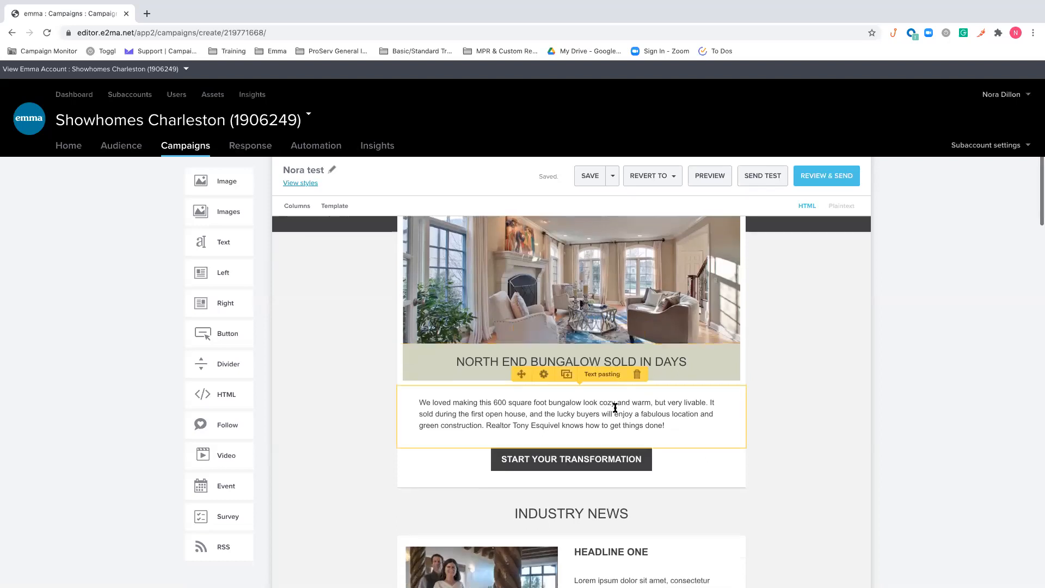
pyautogui.click(615, 408)
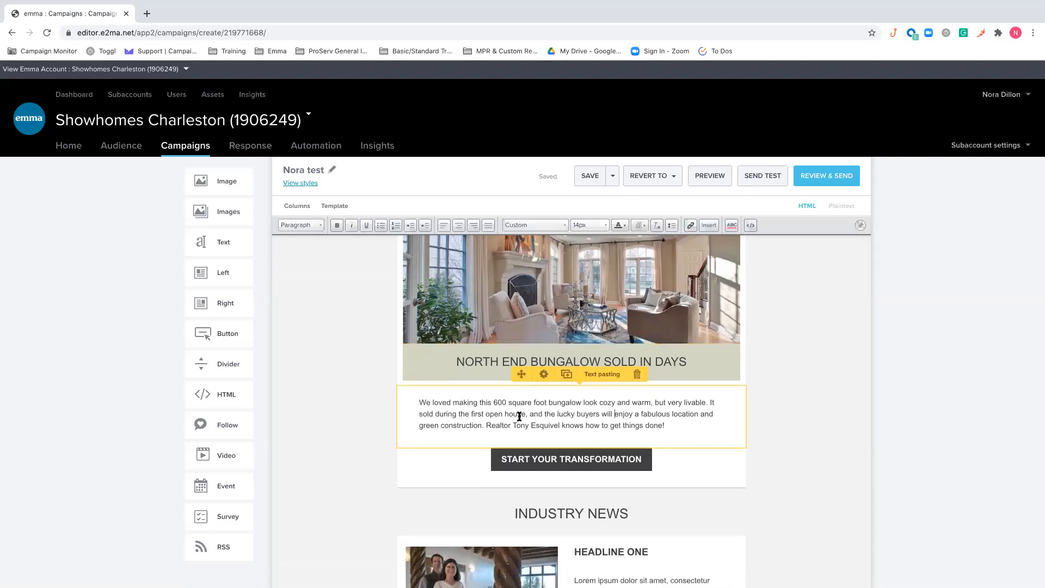
pyautogui.tripleClick(492, 362)
pyautogui.write('Welcome,')
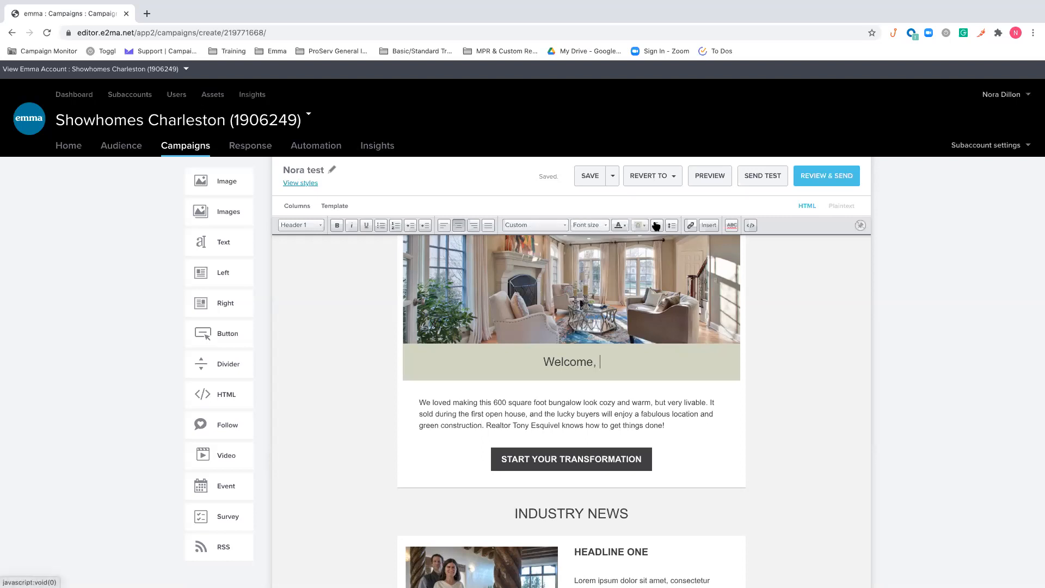
# Insert a First Name personalization after "Welcome," in the heading with the placeholder "Friend"
pyautogui.click(706, 227)
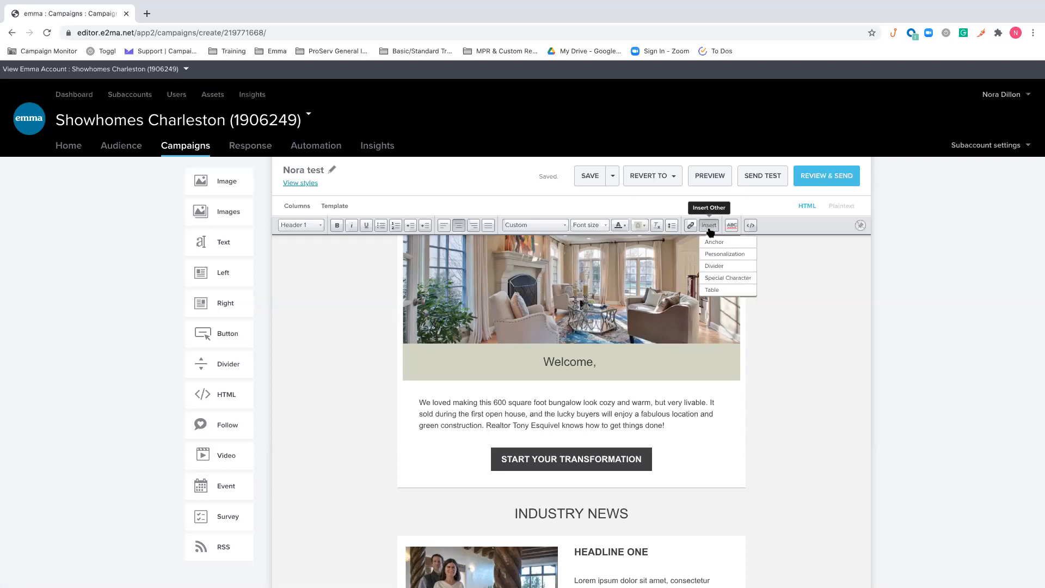
pyautogui.click(730, 254)
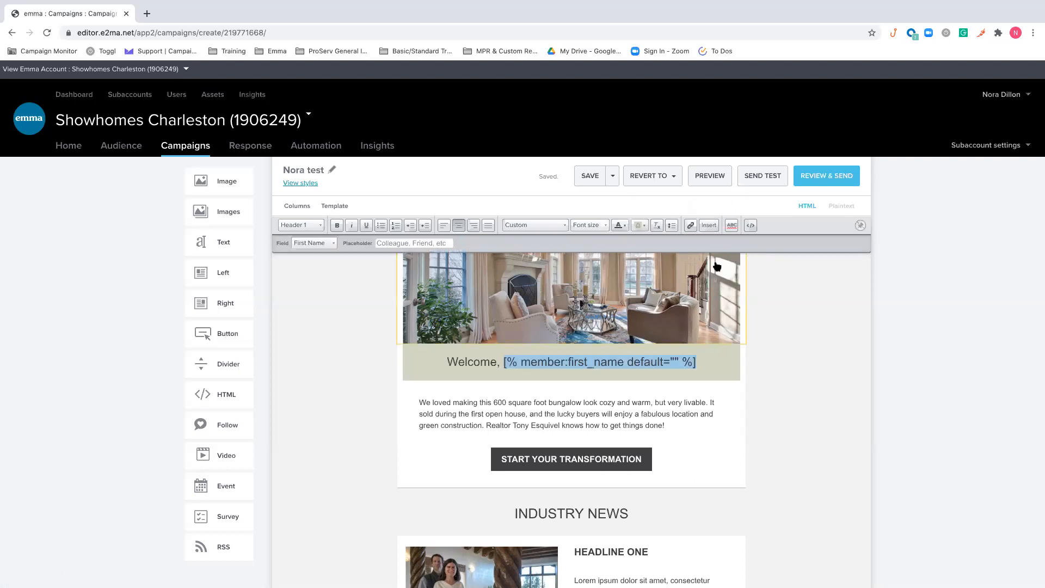
pyautogui.click(328, 245)
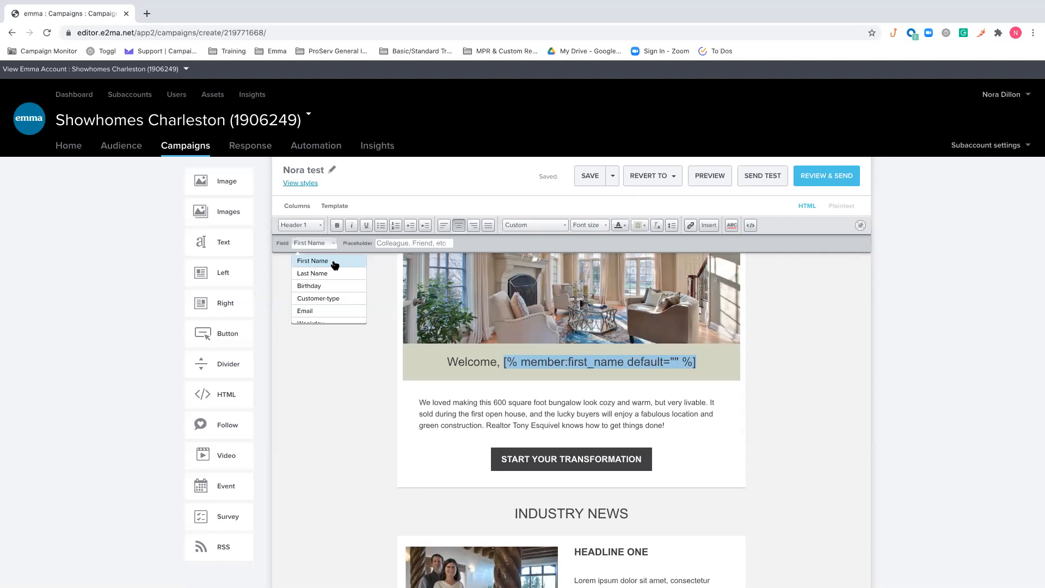
pyautogui.click(410, 243)
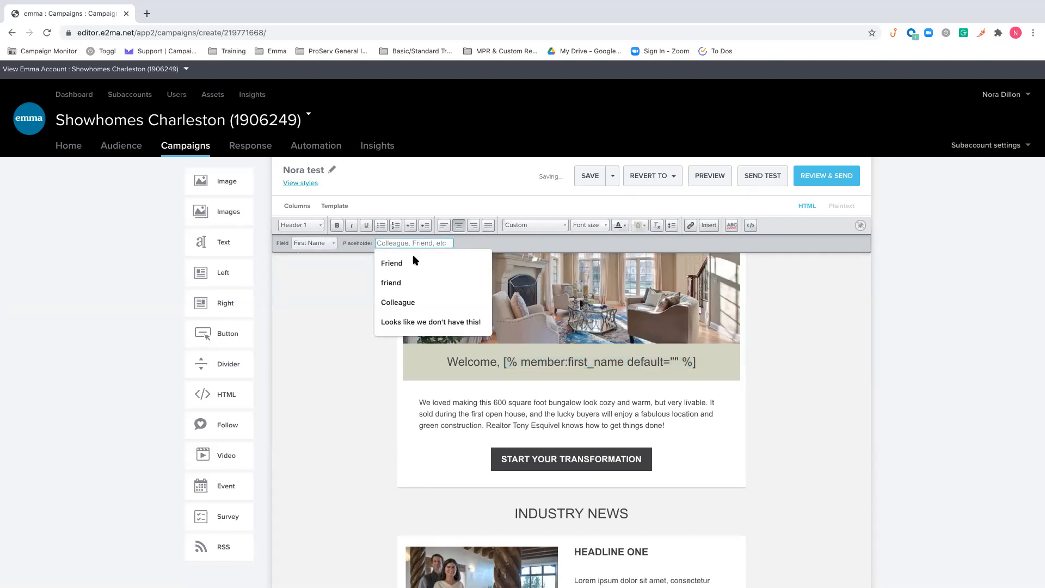
pyautogui.click(414, 263)
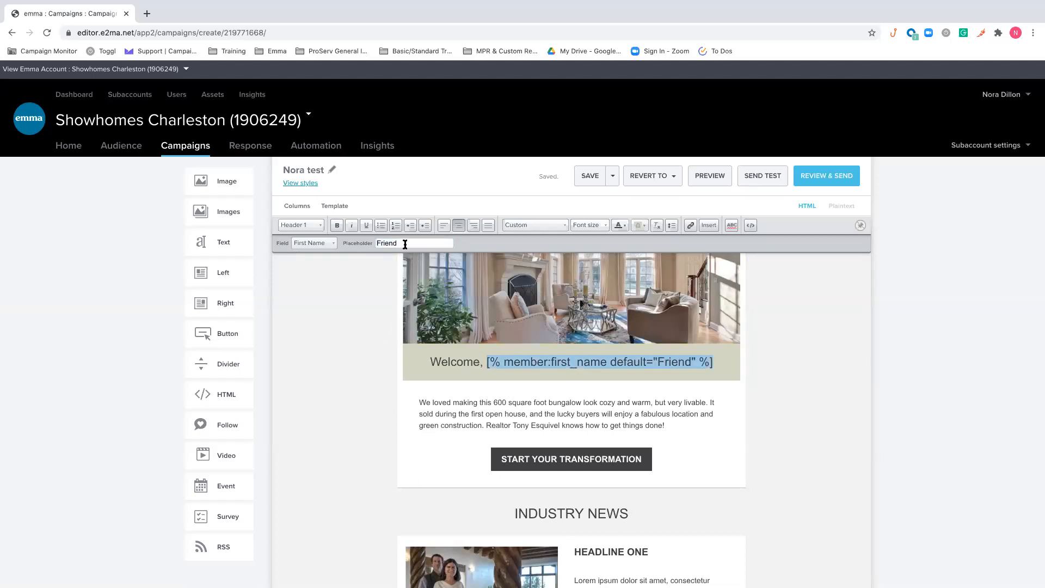
pyautogui.click(405, 243)
pyautogui.click(505, 238)
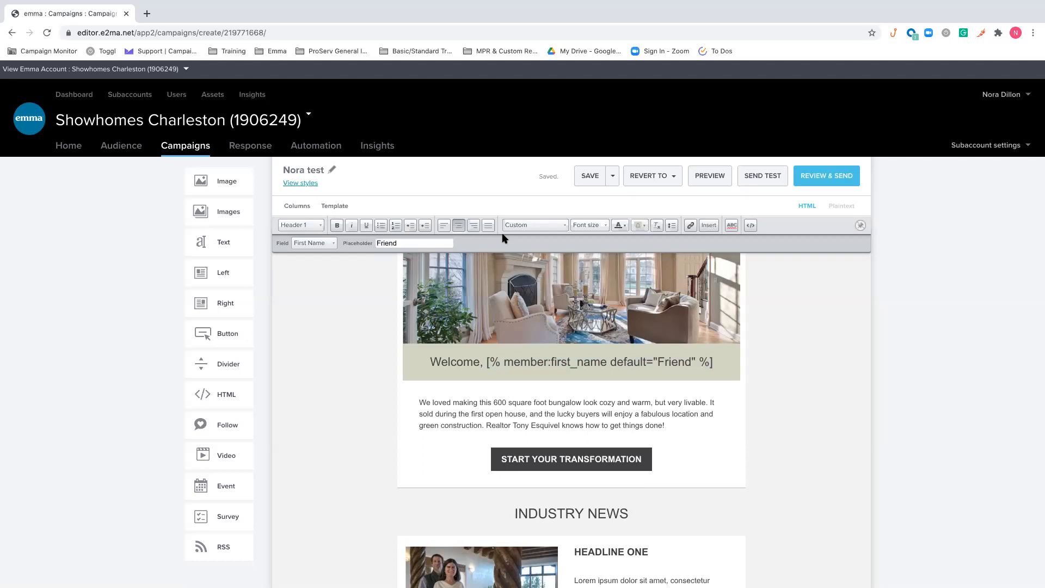
# View the available personalization fields for the welcome heading, keep First Name, and leave heading editing
pyautogui.click(329, 244)
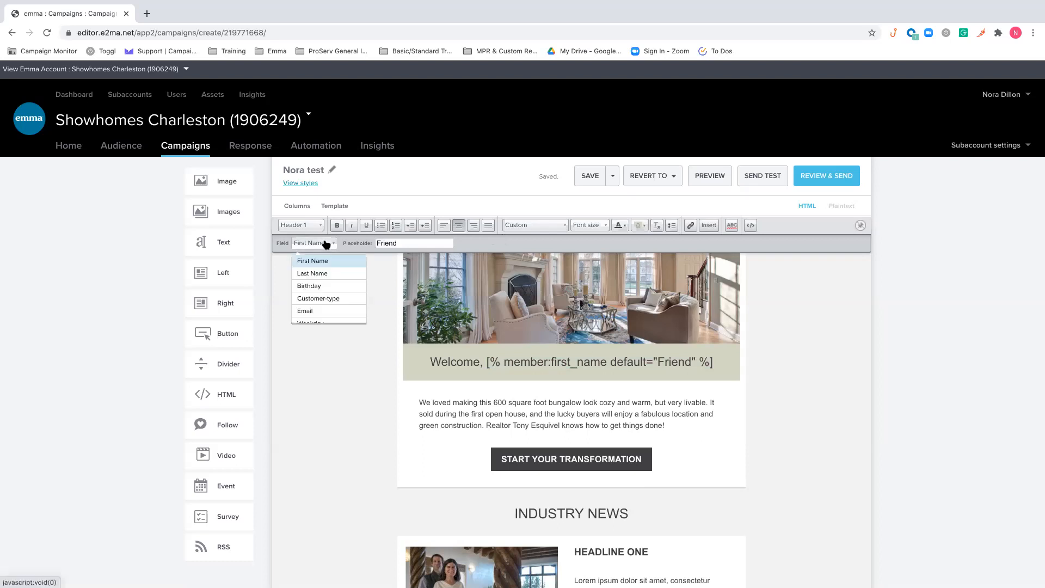
pyautogui.scroll(-5, 338, 270)
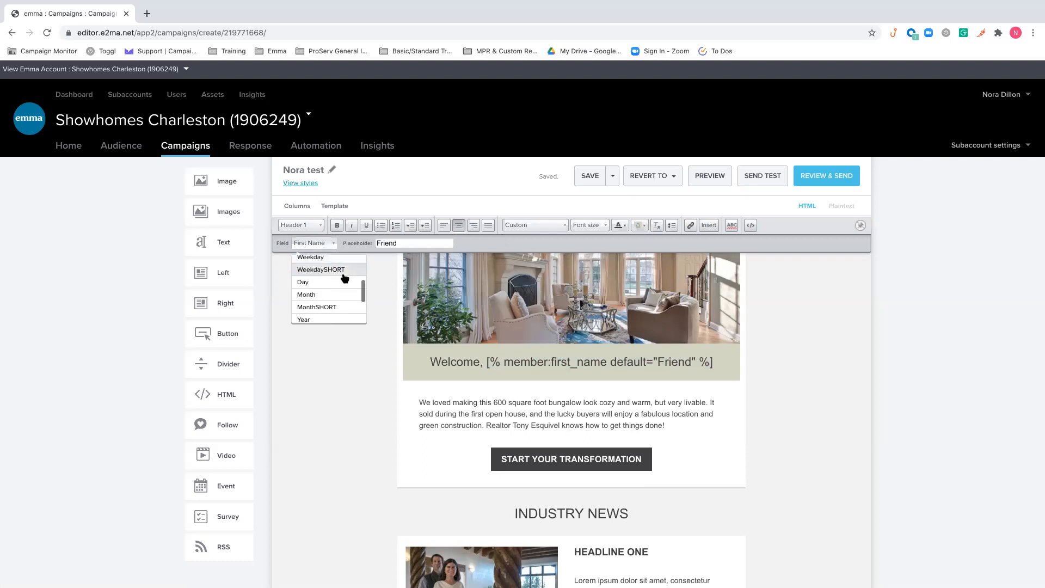
pyautogui.scroll(5, 345, 278)
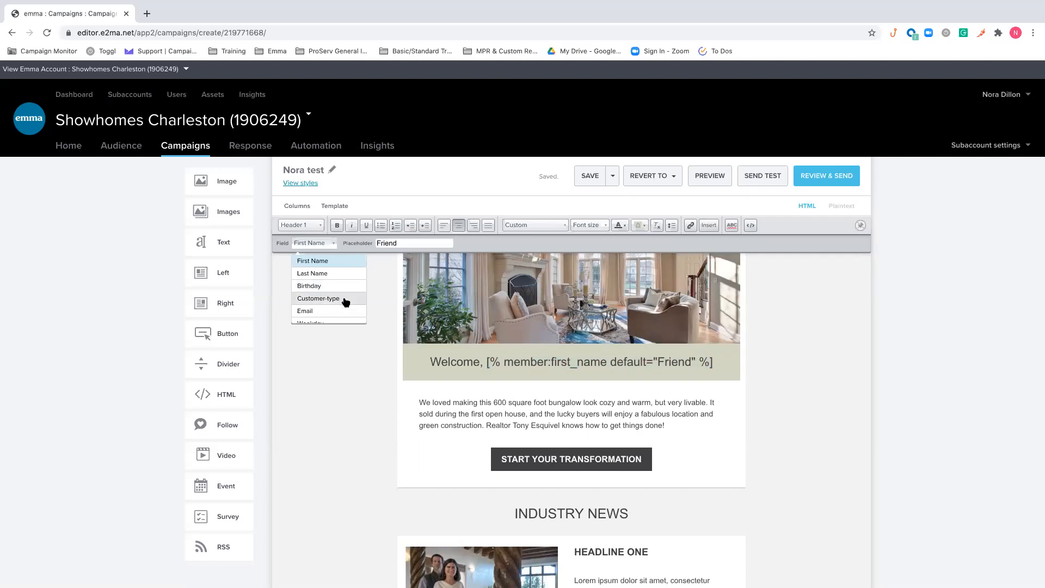
pyautogui.click(324, 244)
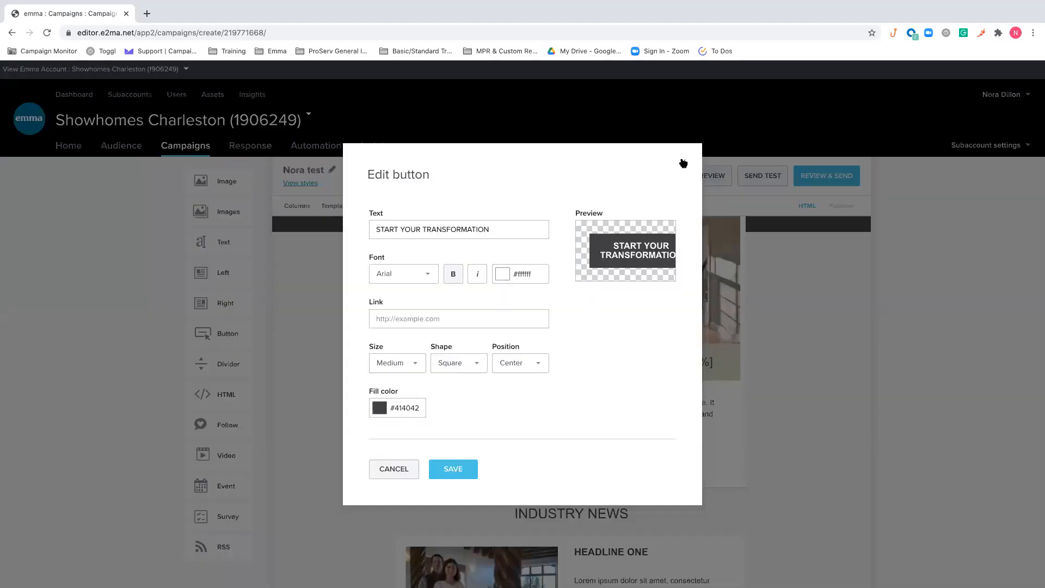
pyautogui.click(684, 163)
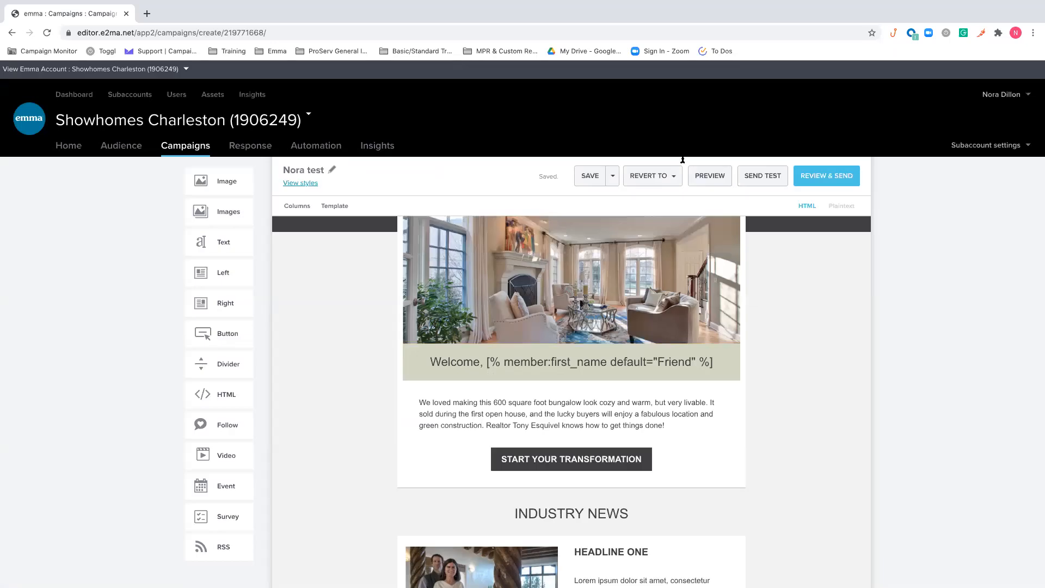
# Add the line "Click here to learn more" below the bungalow paragraph, separated by a blank line
pyautogui.click(667, 424)
pyautogui.press('Return')
pyautogui.press('Return')
pyautogui.write('Click here to learn more')
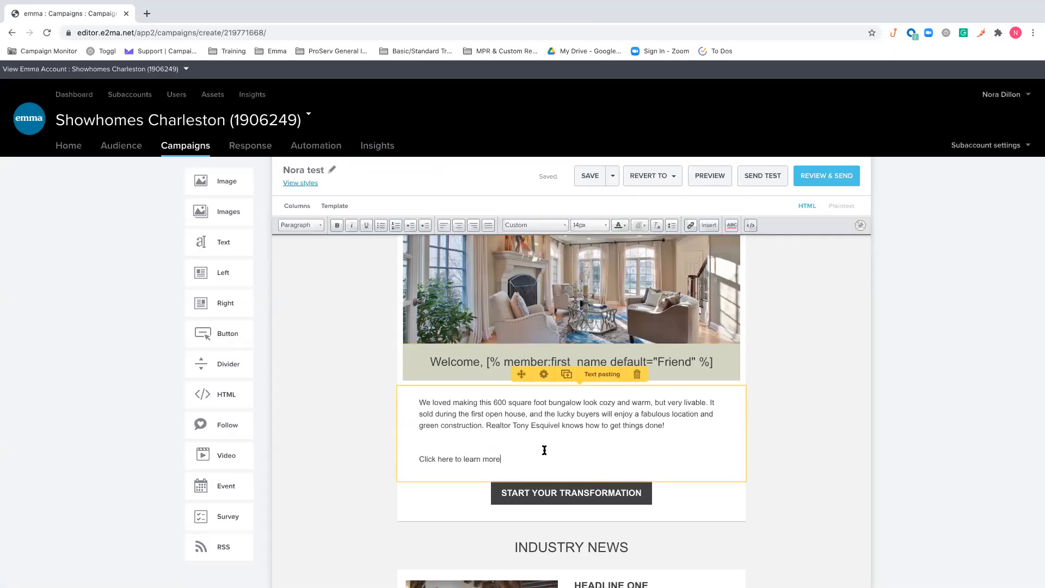
# View the URL, email address, document and SurveyMonkey link options for "Click here to learn more", and cancel the link
pyautogui.tripleClick(483, 459)
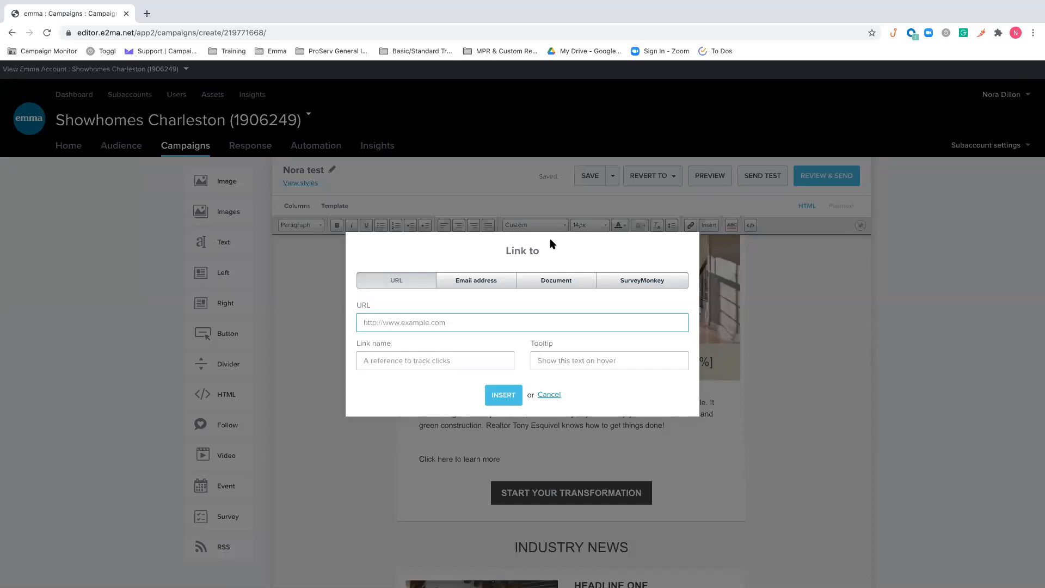
pyautogui.click(480, 278)
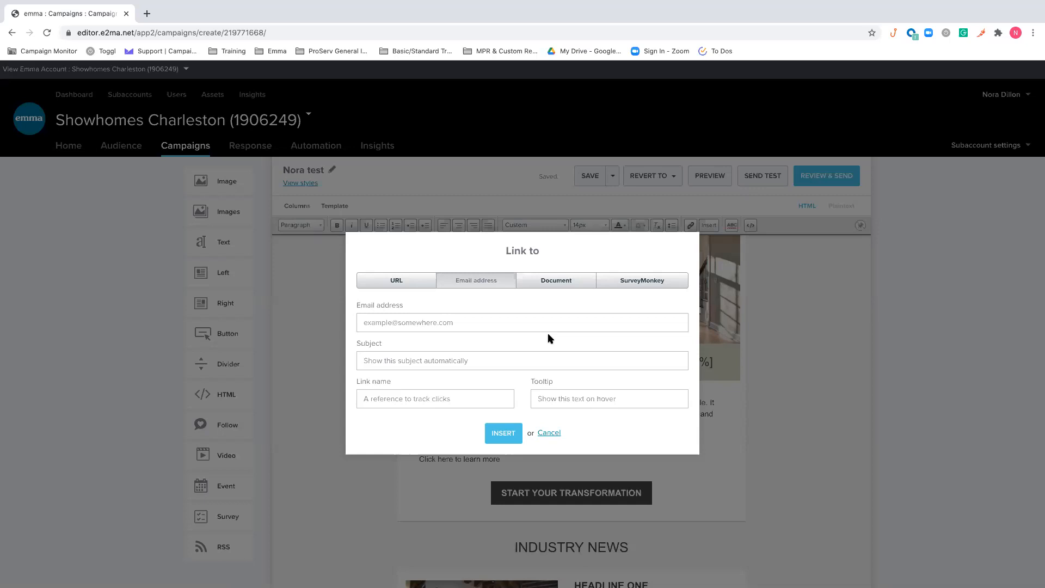
pyautogui.click(555, 284)
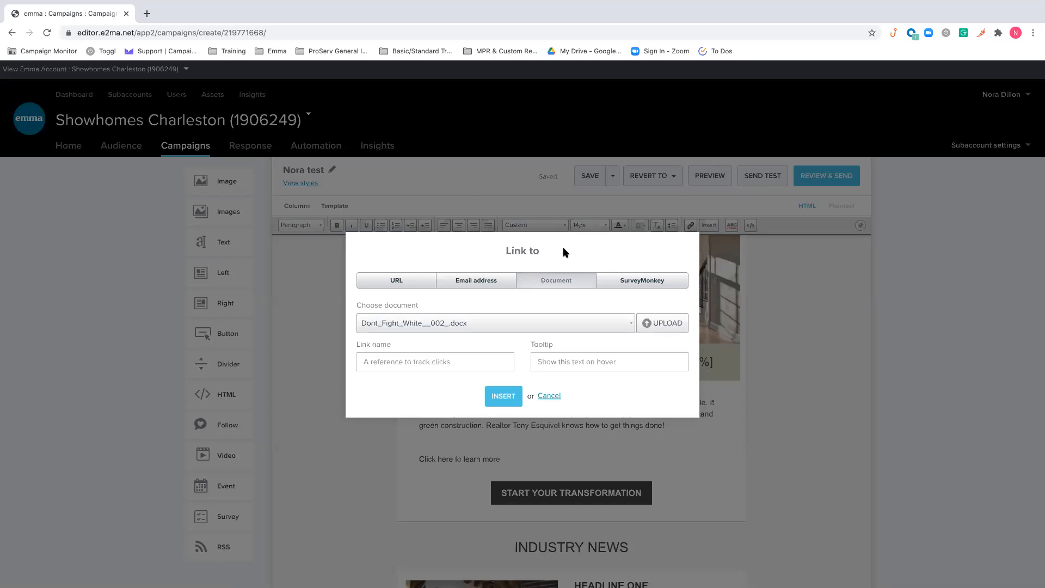
pyautogui.click(648, 279)
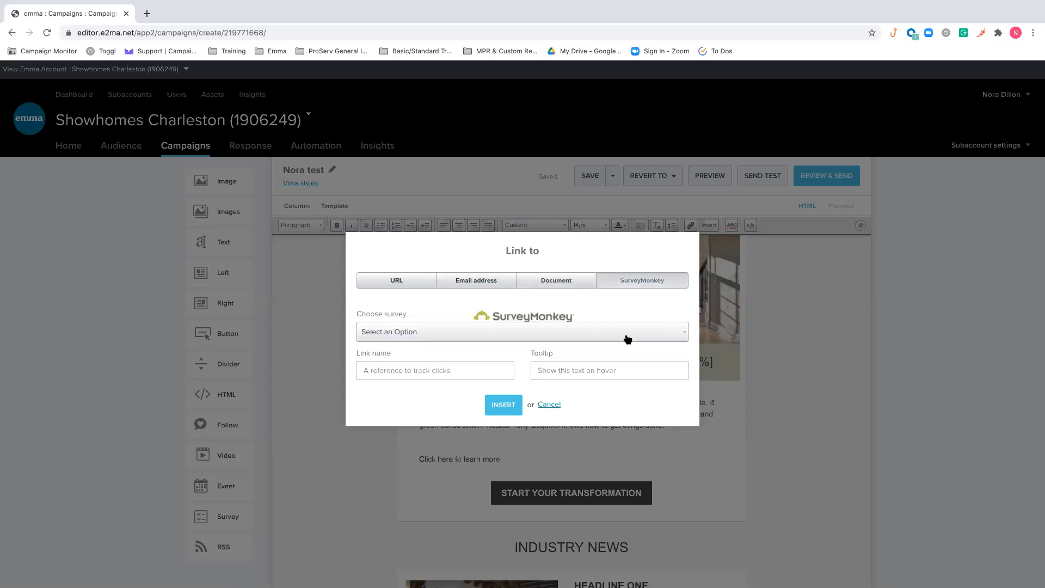
pyautogui.click(550, 405)
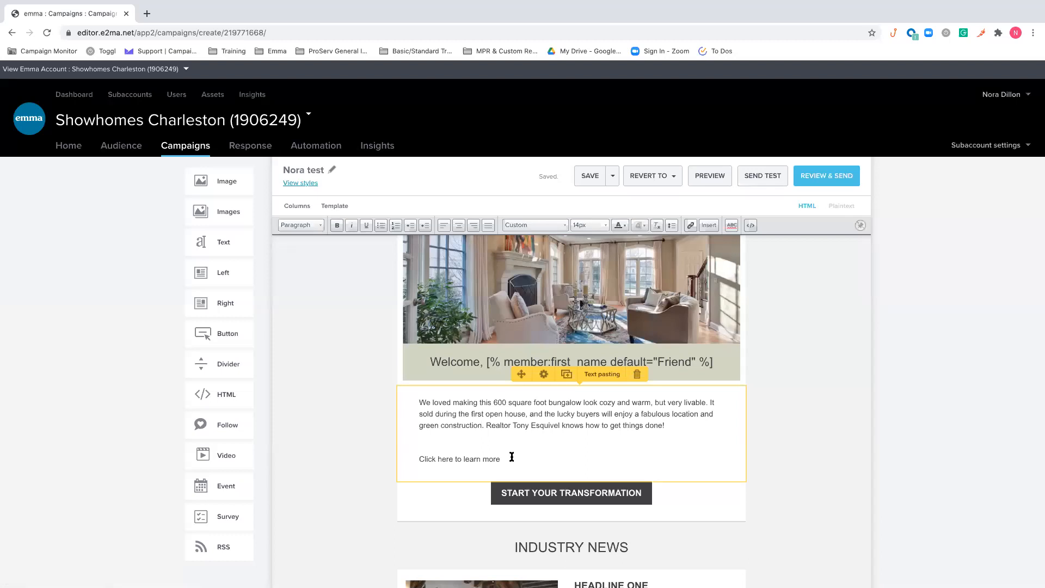
# Run the spell check on the bungalow paragraph, look over the email, and leave text editing
pyautogui.click(732, 226)
pyautogui.scroll(-10, 552, 420)
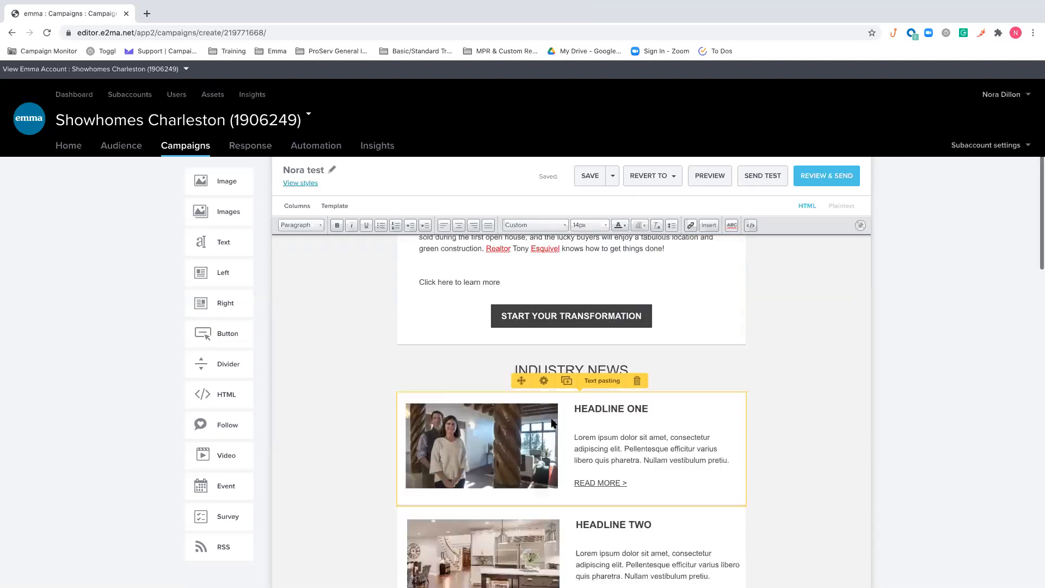
pyautogui.scroll(-10, 551, 419)
pyautogui.scroll(20, 754, 329)
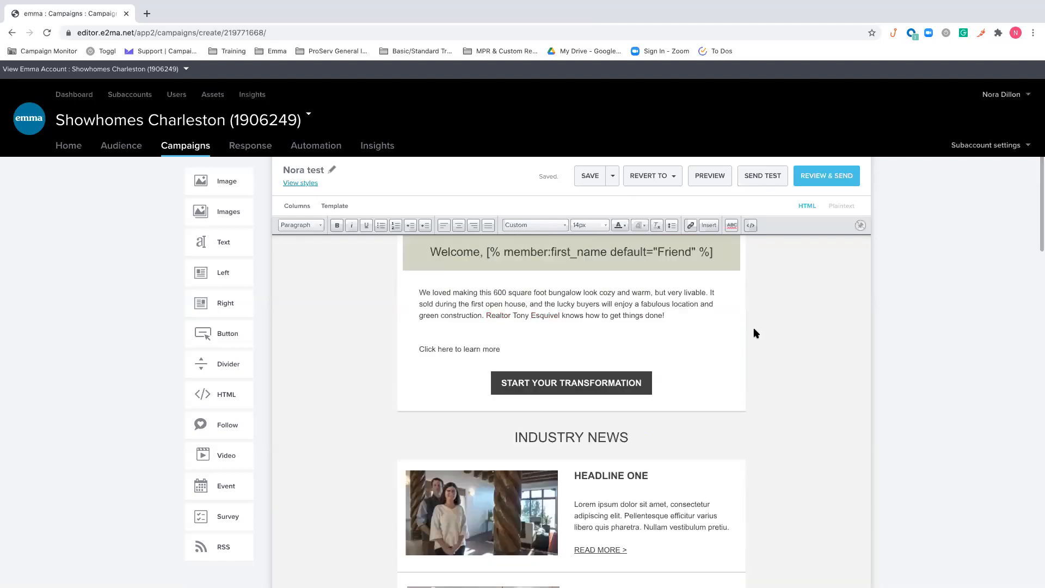
pyautogui.click(754, 329)
pyautogui.scroll(1, 754, 328)
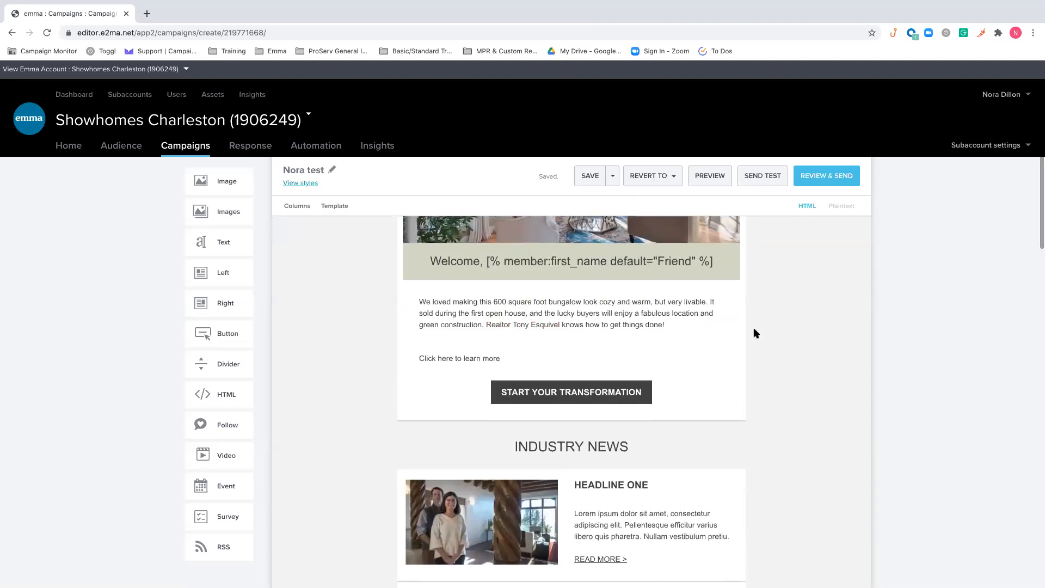
pyautogui.scroll(1, 624, 317)
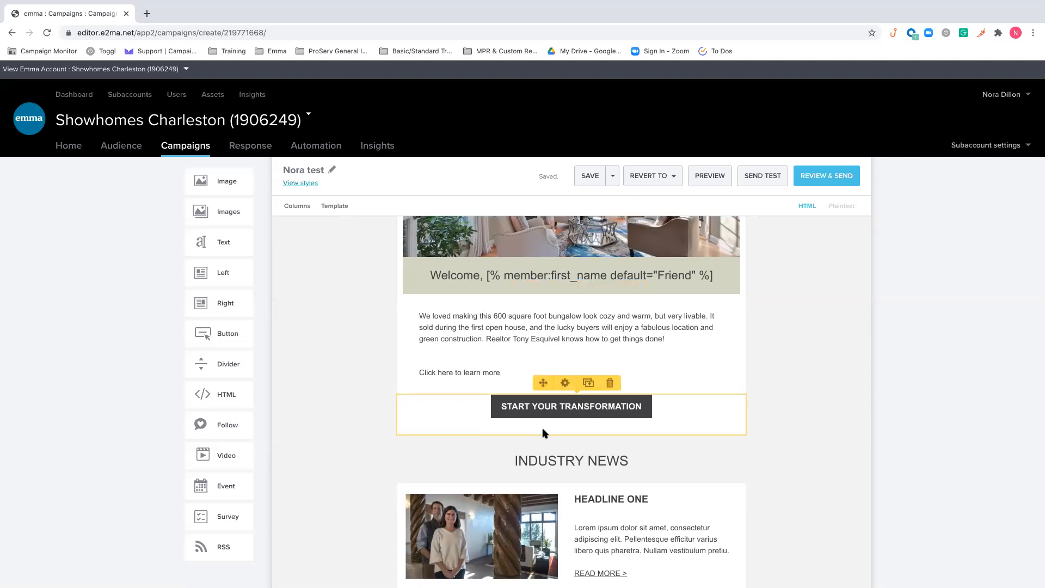
# Add a left image-and-text block below the START YOUR TRANSFORMATION button and delete that block
pyautogui.moveTo(218, 273); pyautogui.dragTo(569, 481)
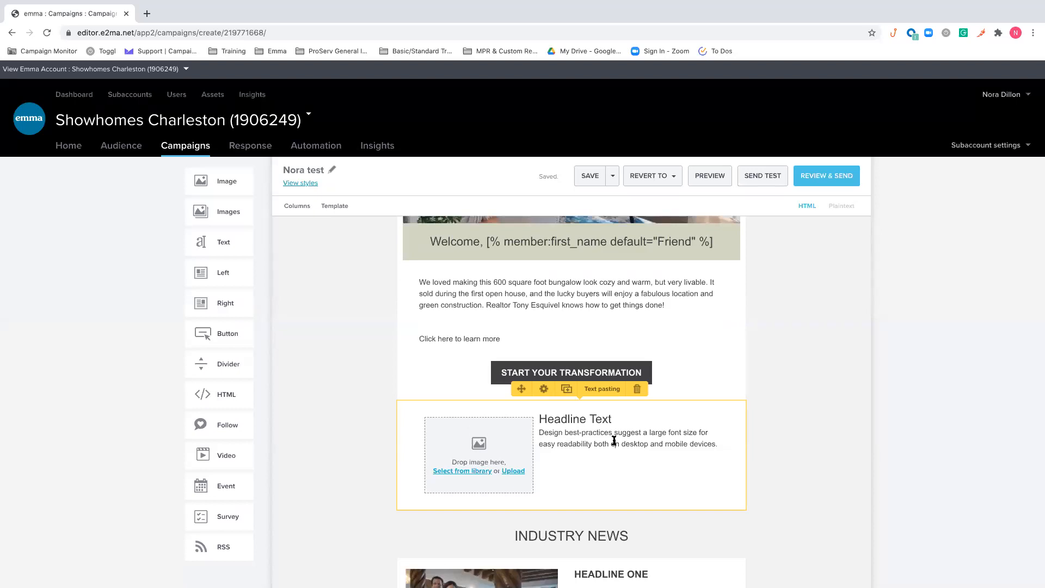
pyautogui.click(614, 440)
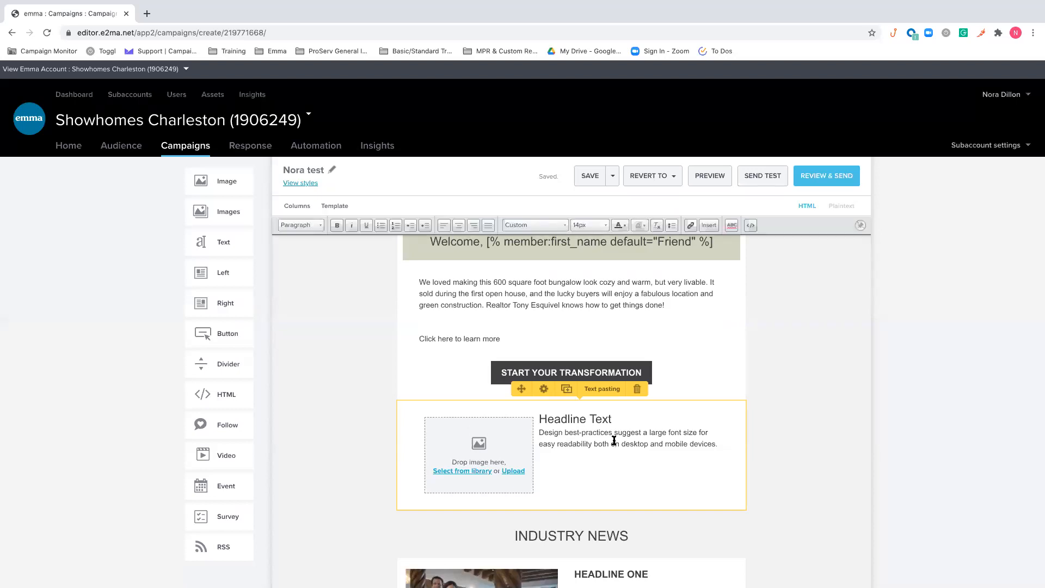
pyautogui.click(637, 388)
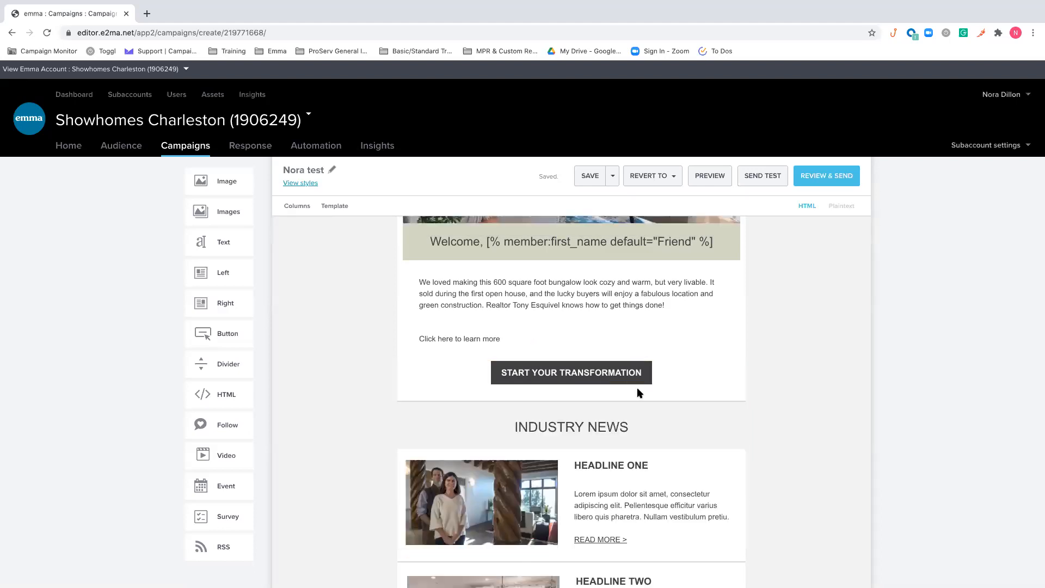
# Add a button block below the START YOUR TRANSFORMATION button and set its text to "Tell Us More"
pyautogui.moveTo(213, 334); pyautogui.dragTo(533, 464)
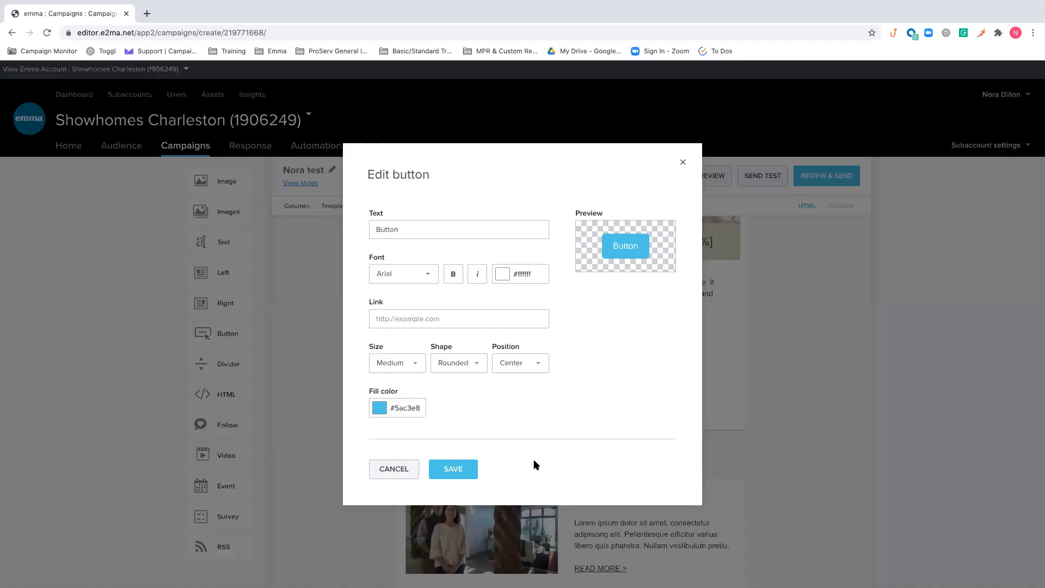
pyautogui.doubleClick(455, 225)
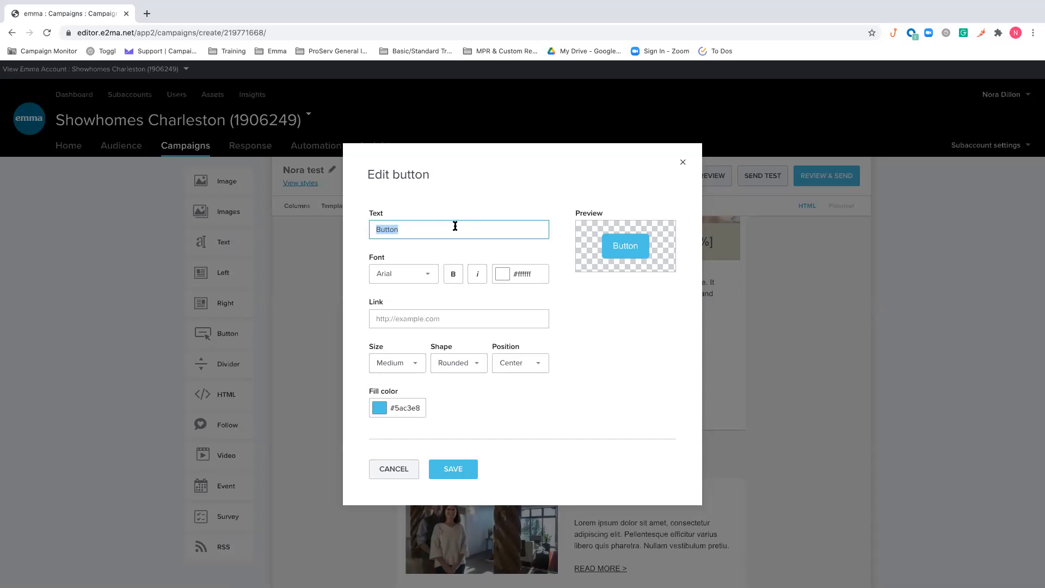
pyautogui.write('Telel')
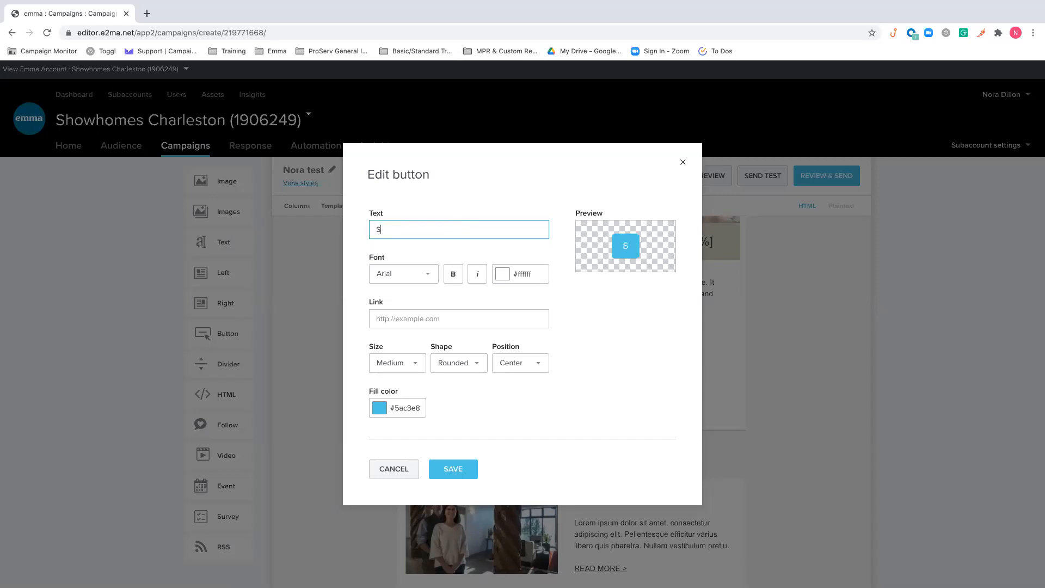
pyautogui.press('BackSpace')
pyautogui.press('BackSpace')
pyautogui.write('l Us mo')
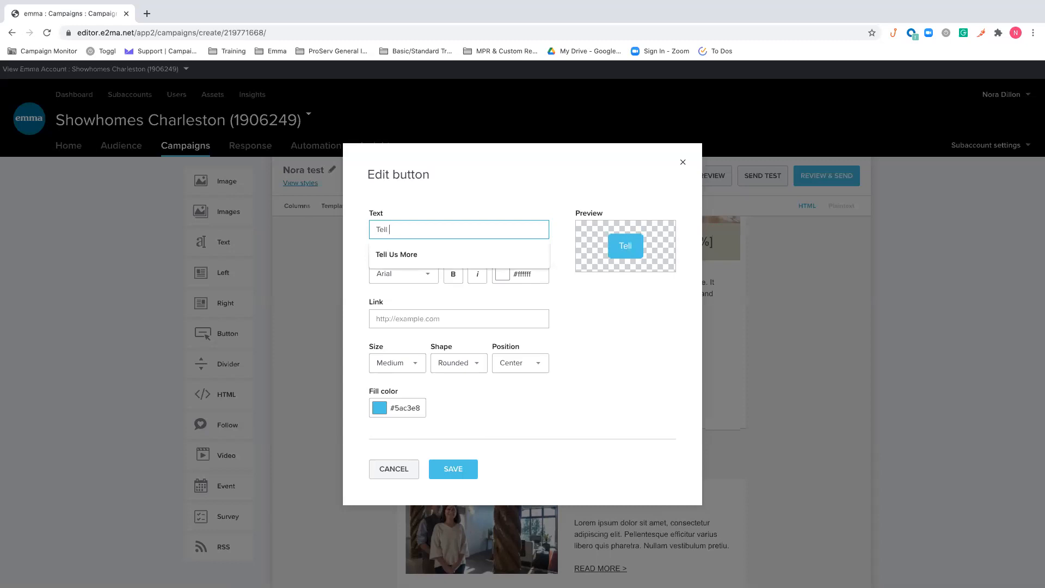
pyautogui.press('BackSpace')
pyautogui.press('BackSpace')
pyautogui.write('More')
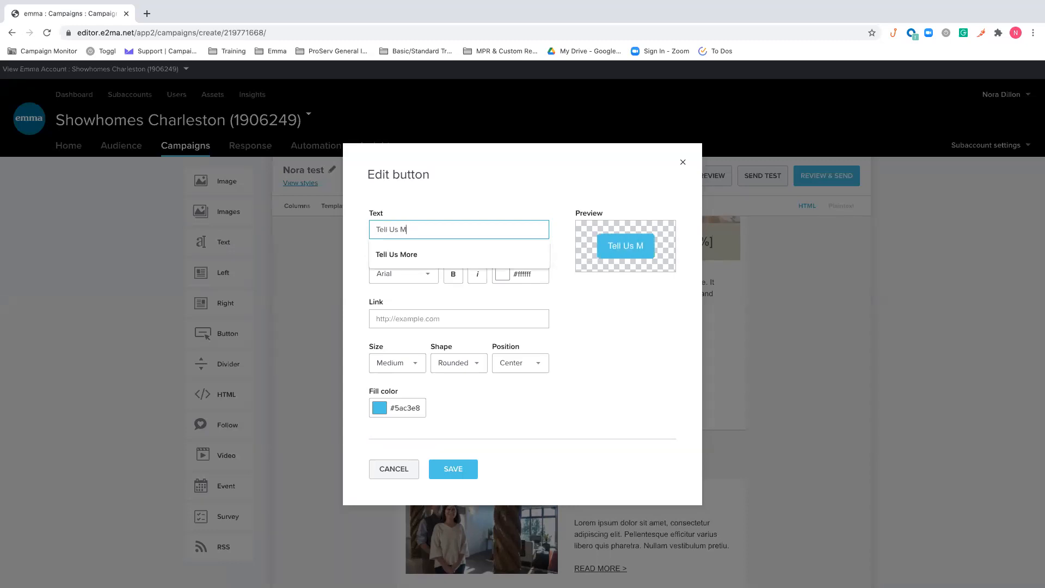
pyautogui.click(506, 196)
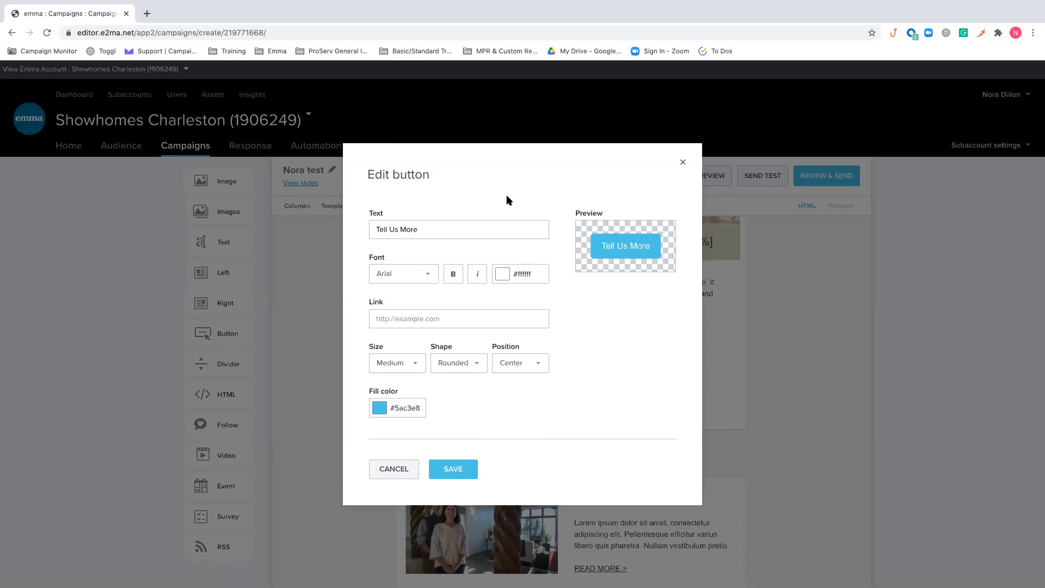
# View the link suggestions for the "Tell Us More" button, leave its link empty, save it, and close its settings
pyautogui.click(451, 312)
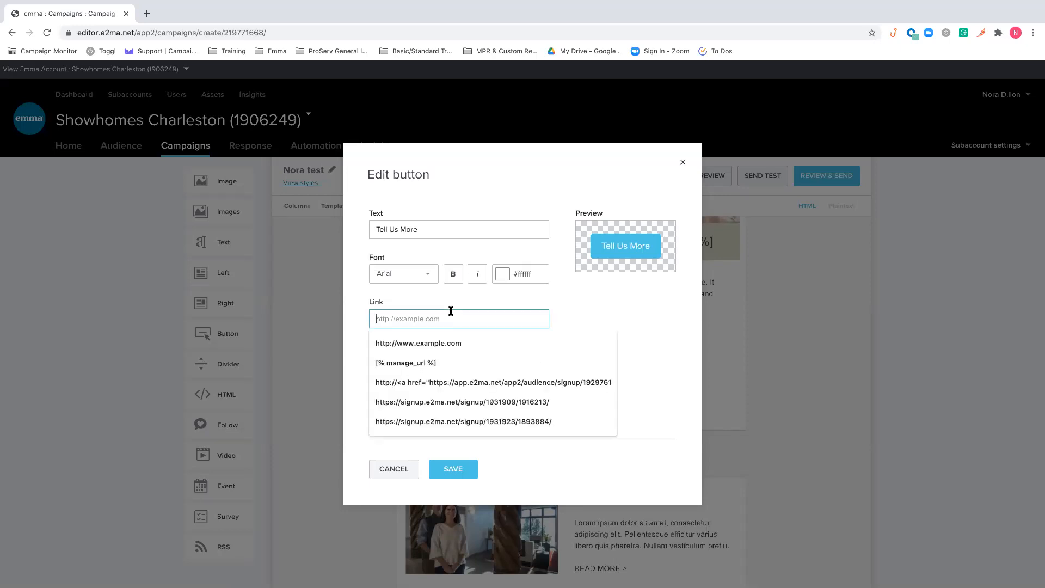
pyautogui.click(614, 308)
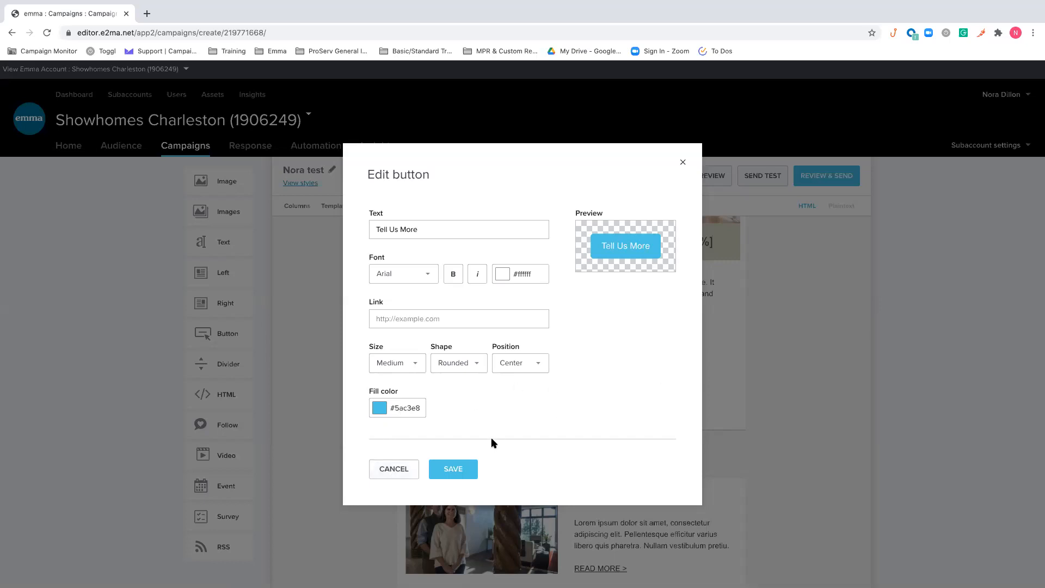
pyautogui.click(459, 469)
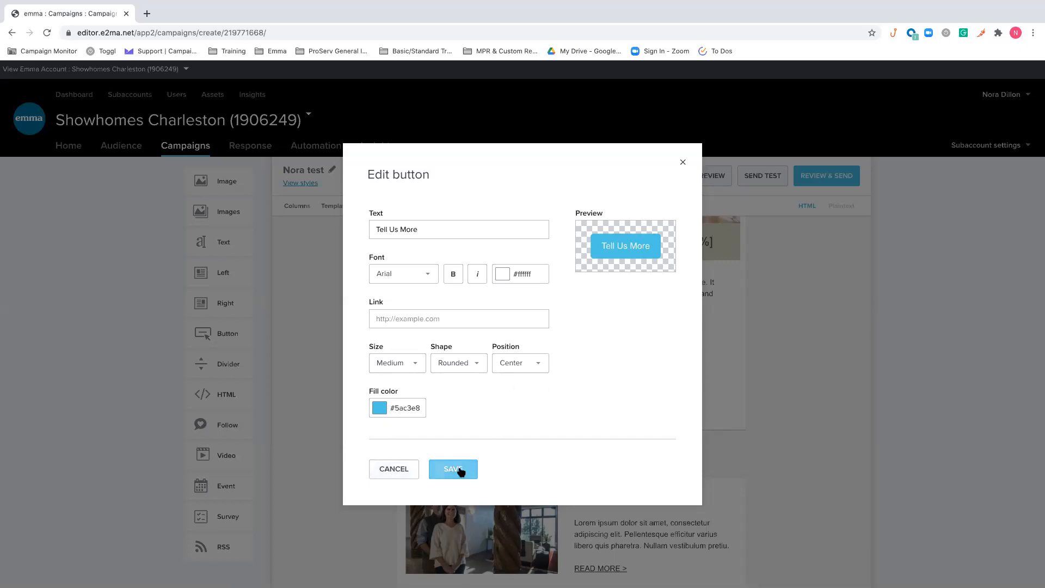
pyautogui.click(683, 162)
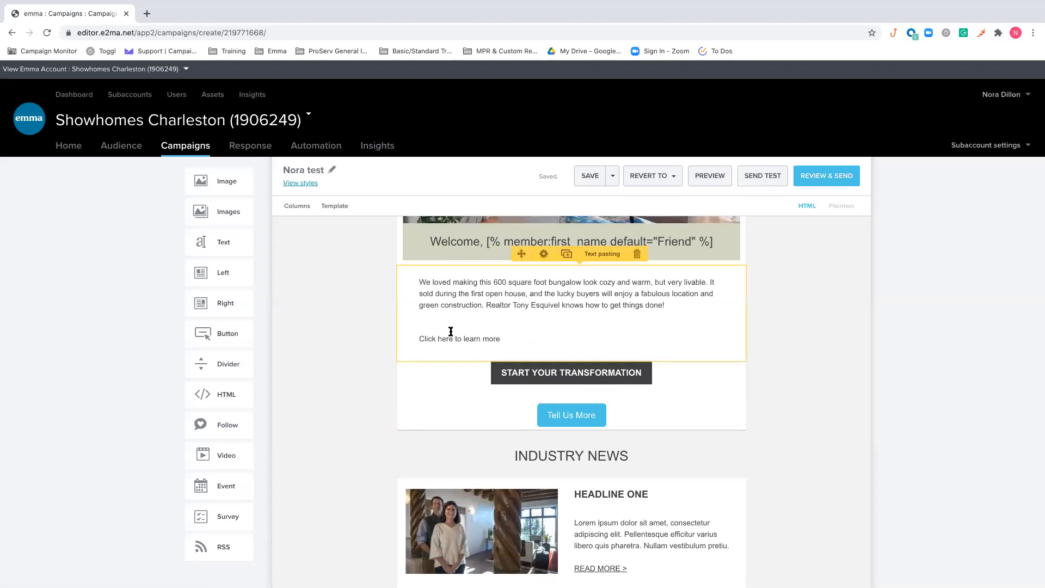
# Add a divider block above the "Tell Us More" button and delete that block
pyautogui.scroll(-2, 356, 367)
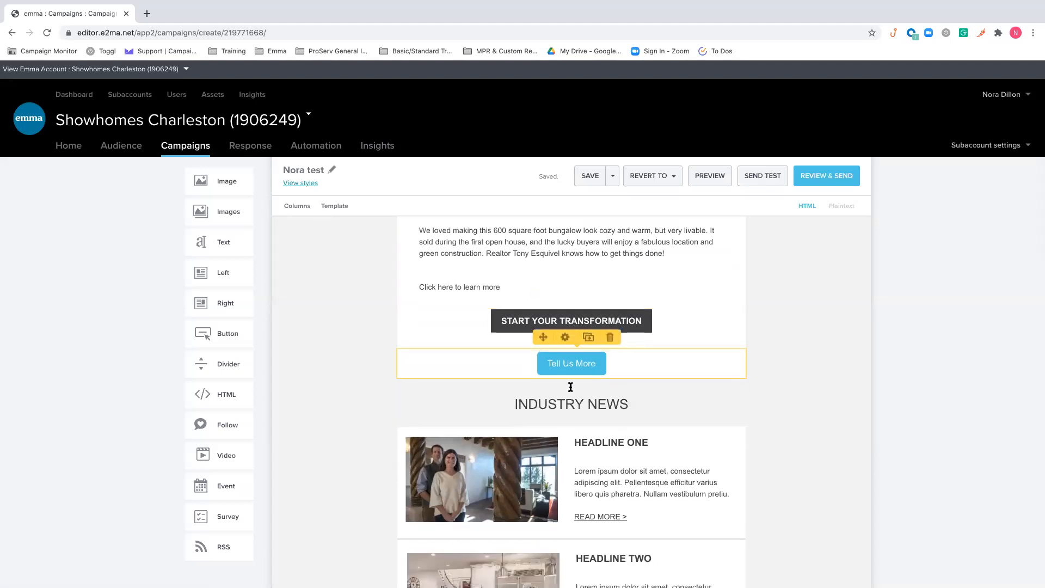
pyautogui.moveTo(220, 364); pyautogui.dragTo(578, 349)
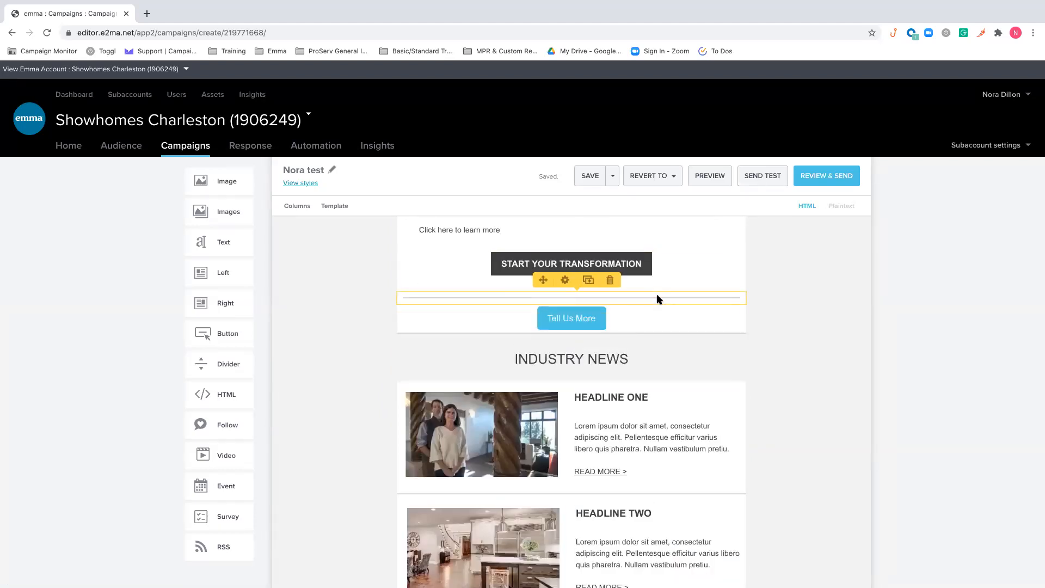
pyautogui.click(610, 280)
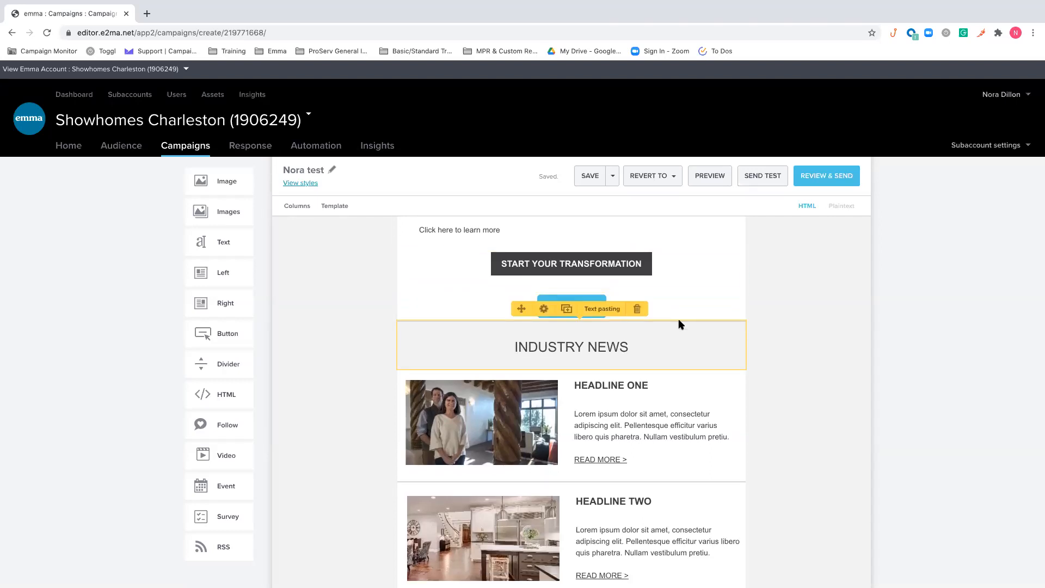
# Add an HTML block between the INDUSTRY NEWS heading and HEADLINE ONE and delete that block
pyautogui.scroll(-1, 678, 319)
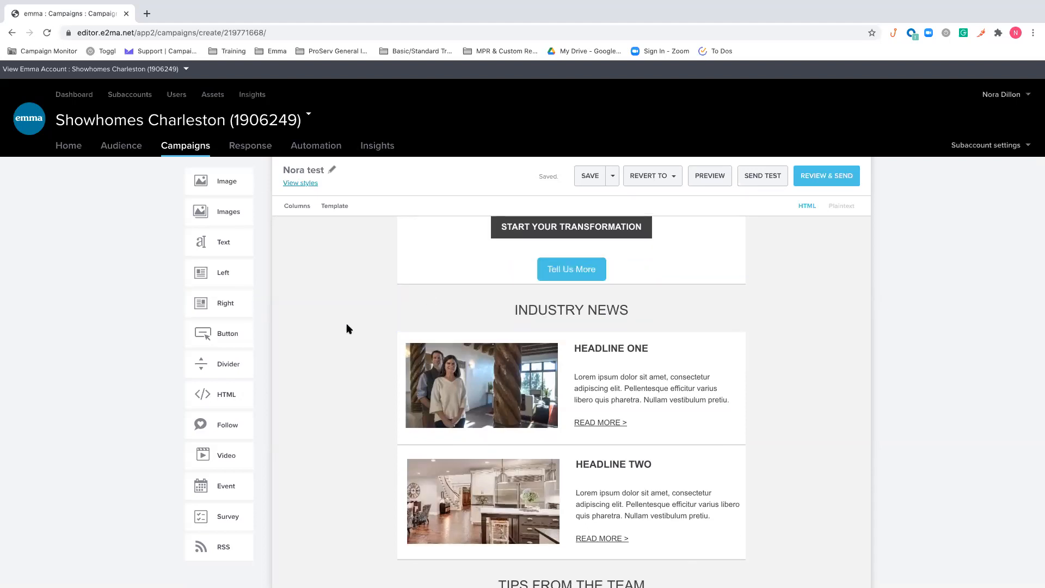
pyautogui.moveTo(232, 393); pyautogui.dragTo(555, 410)
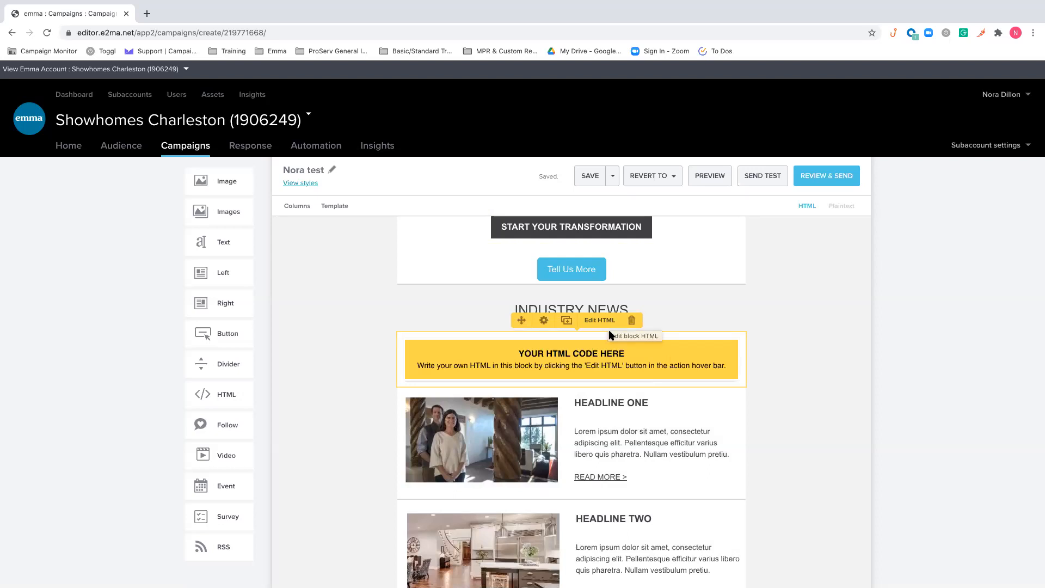
pyautogui.click(631, 321)
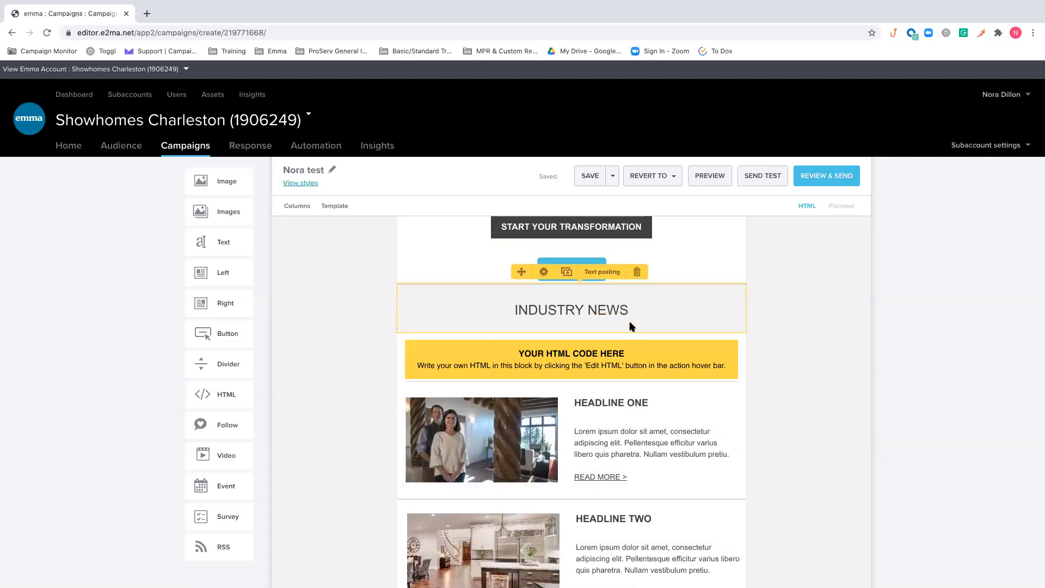
# Add a social follow block below the INTERESTED IN JOINING OUR TEAM? banner and try the round and black-and-white icon sets
pyautogui.scroll(-10, 338, 402)
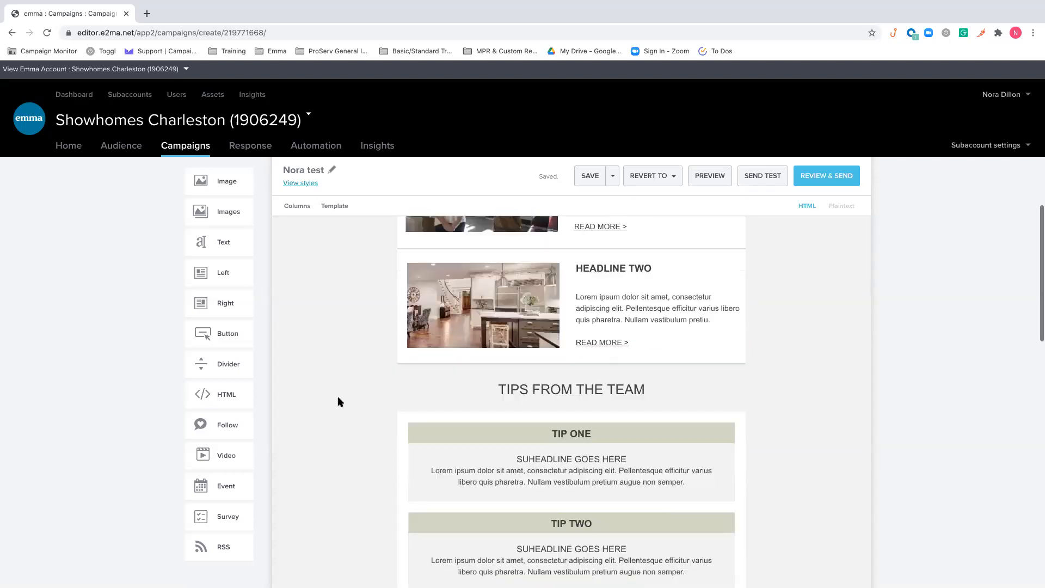
pyautogui.scroll(-6, 338, 402)
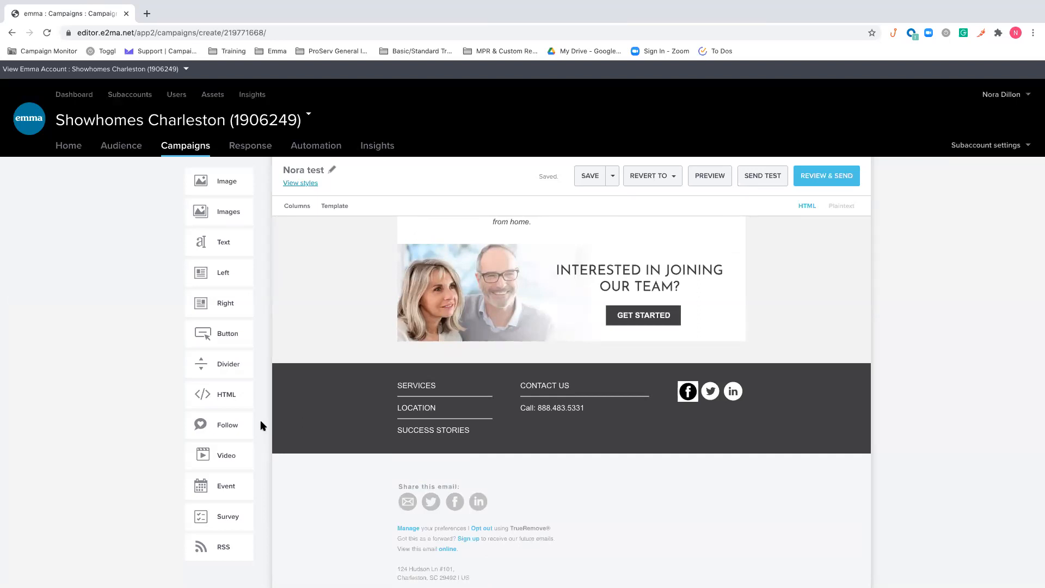
pyautogui.moveTo(212, 423); pyautogui.dragTo(453, 418)
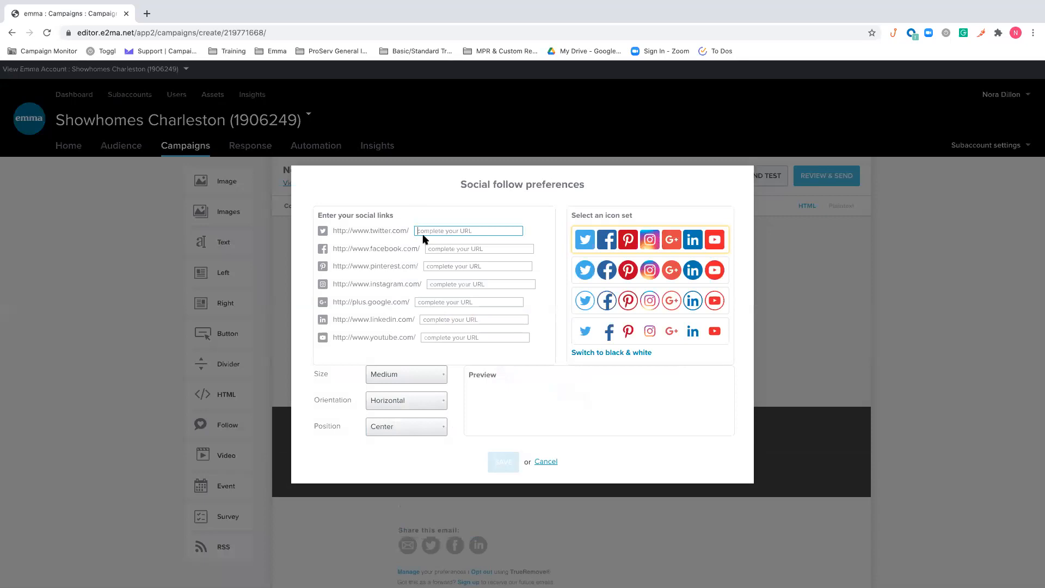
pyautogui.click(665, 269)
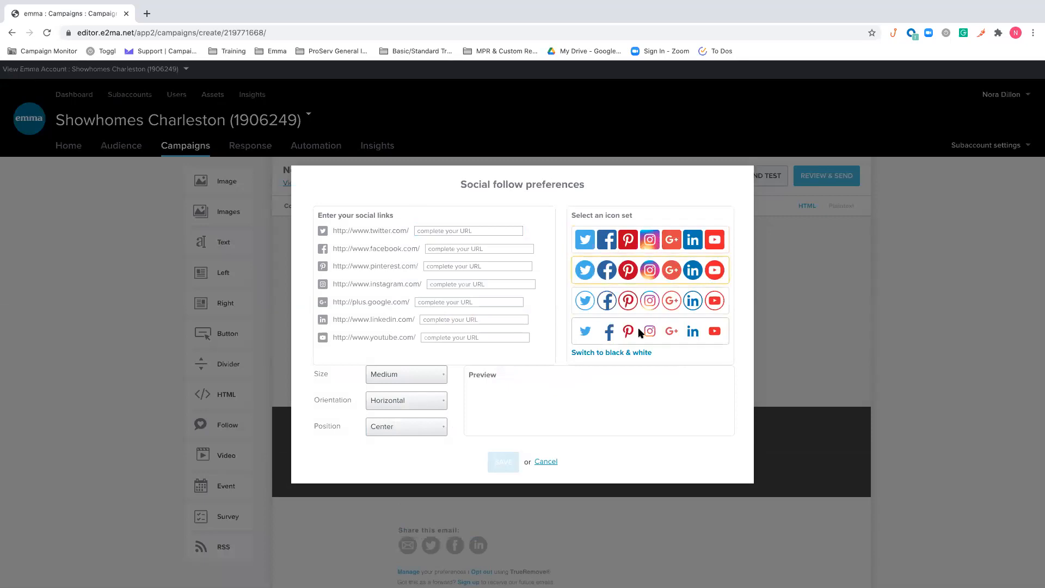
pyautogui.click(631, 353)
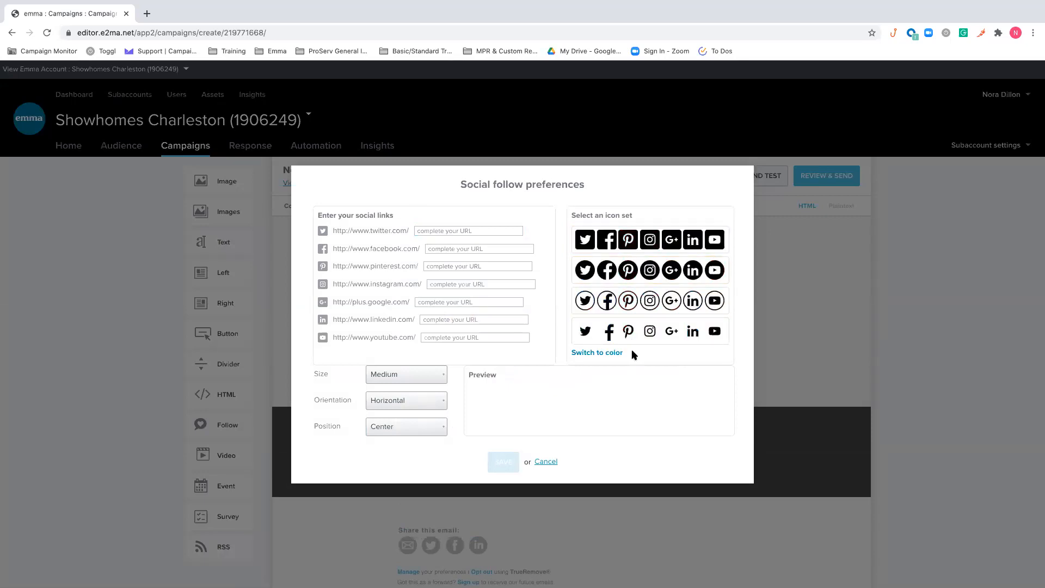
# Cancel the social follow preferences and delete the social follow block from the email
pyautogui.click(489, 269)
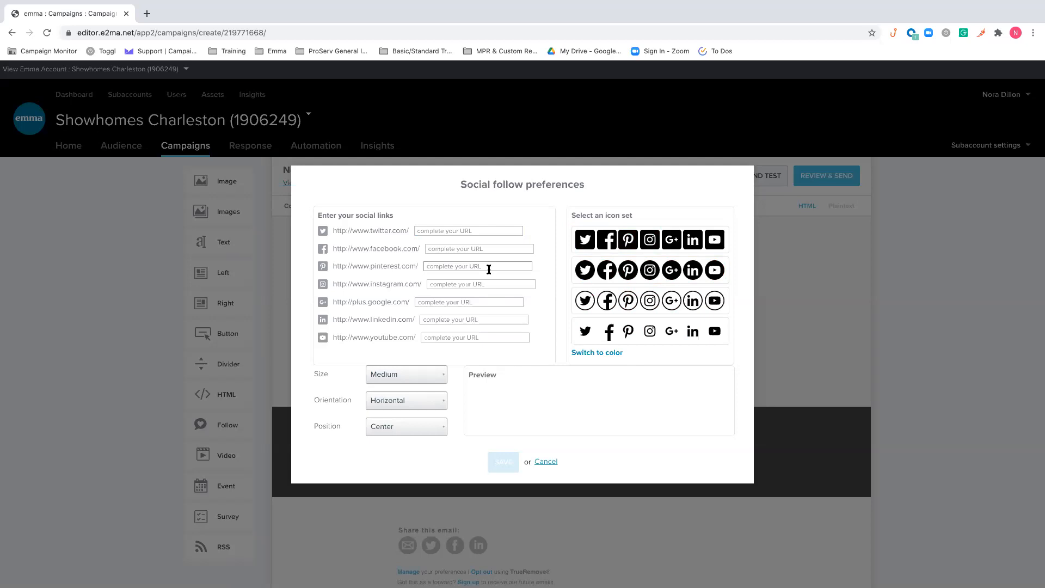
pyautogui.click(546, 461)
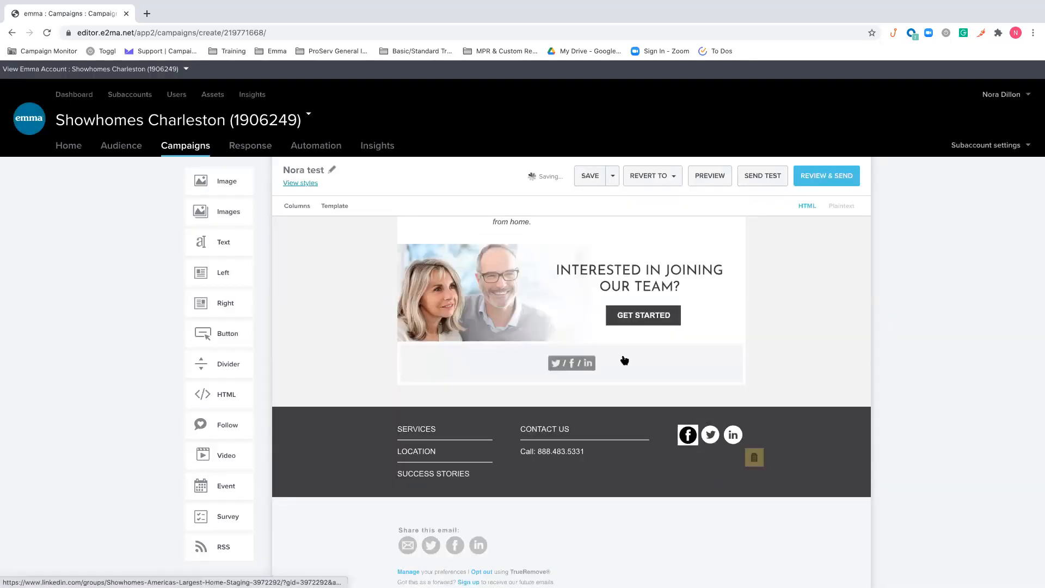
pyautogui.click(611, 331)
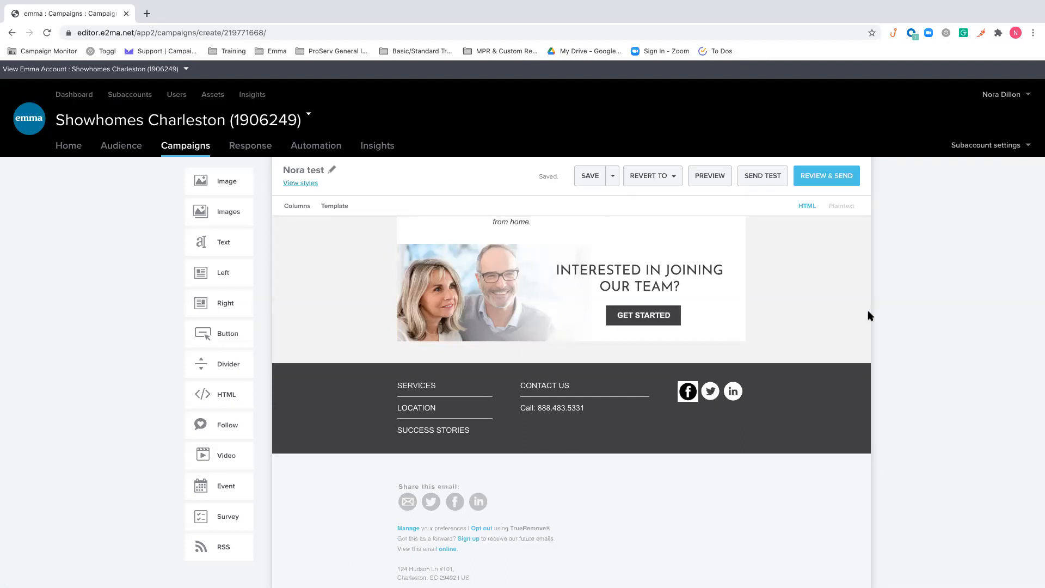
pyautogui.scroll(-1, 240, 441)
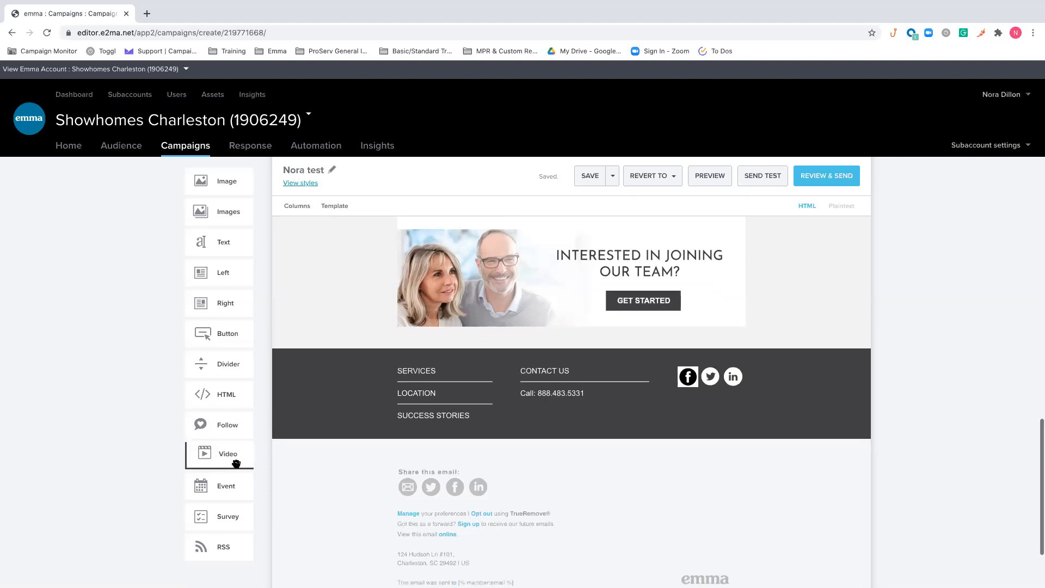
pyautogui.moveTo(444, 415); pyautogui.dragTo(506, 411)
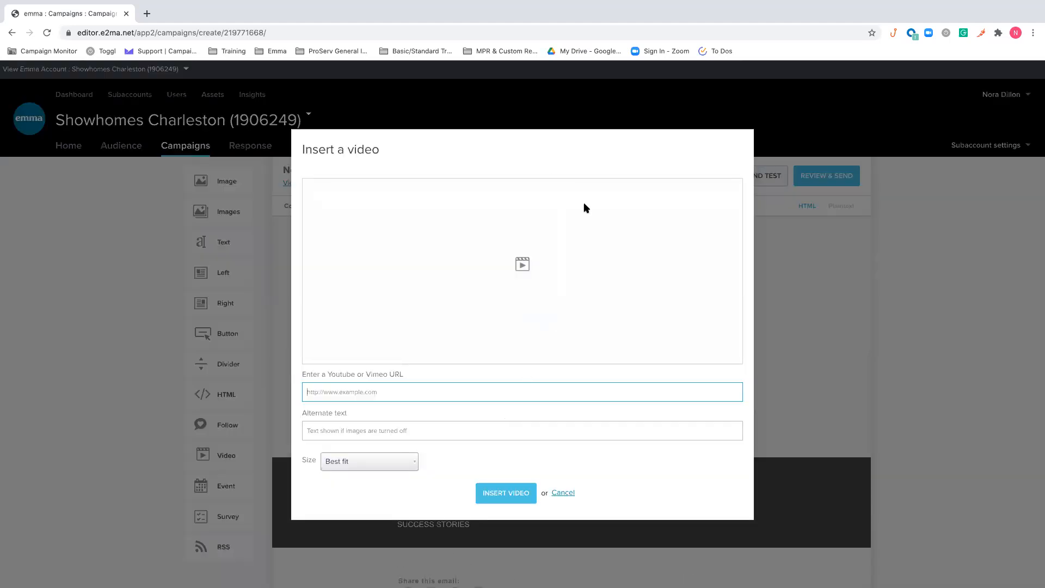
pyautogui.click(472, 386)
pyautogui.click(446, 417)
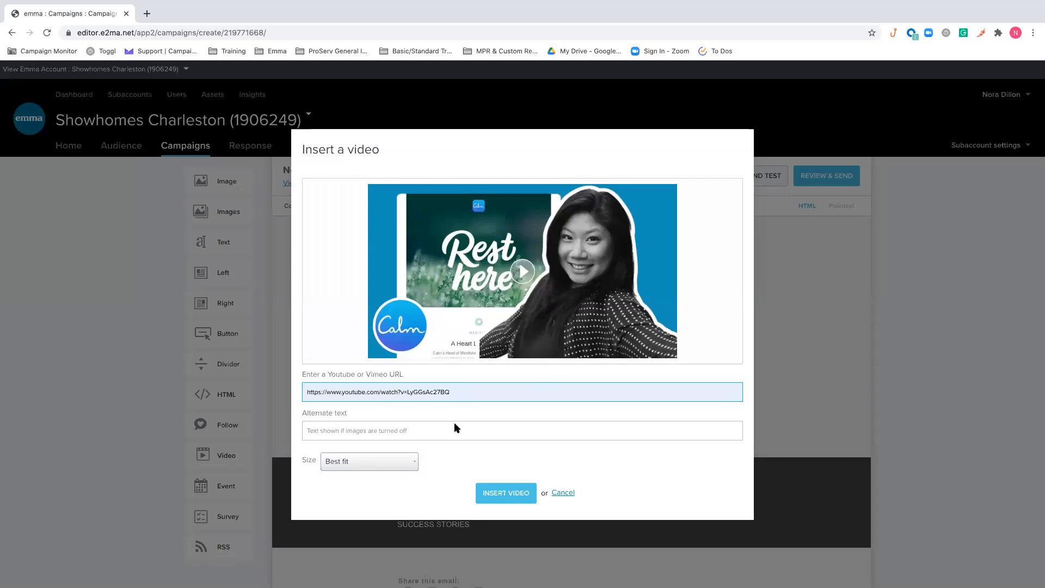
pyautogui.click(513, 488)
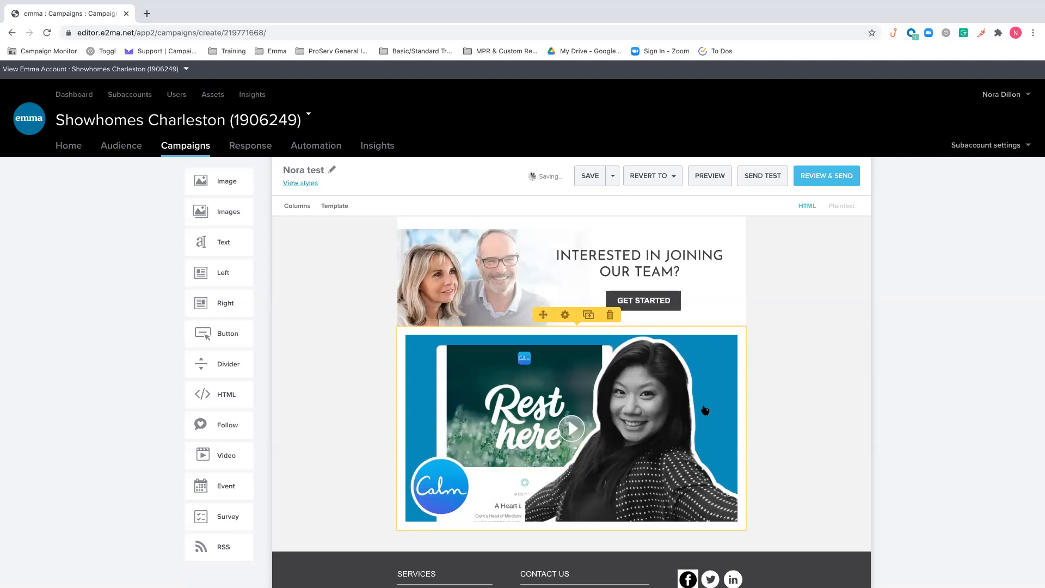
pyautogui.click(610, 315)
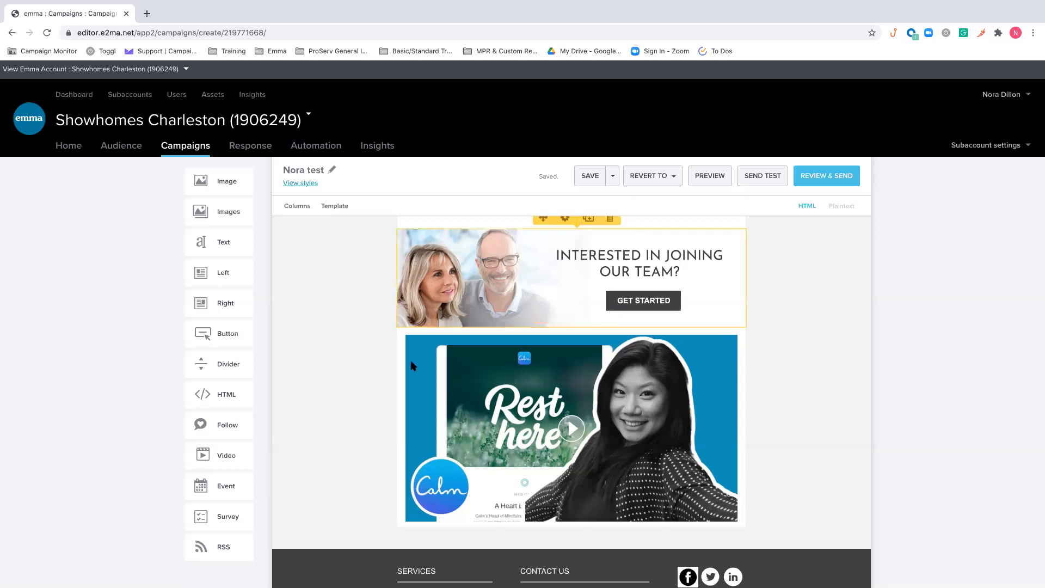
# Add an event block below the INTERESTED IN JOINING OUR TEAM? banner and reload the editor without connecting an Eventbrite account
pyautogui.moveTo(235, 482); pyautogui.dragTo(664, 399)
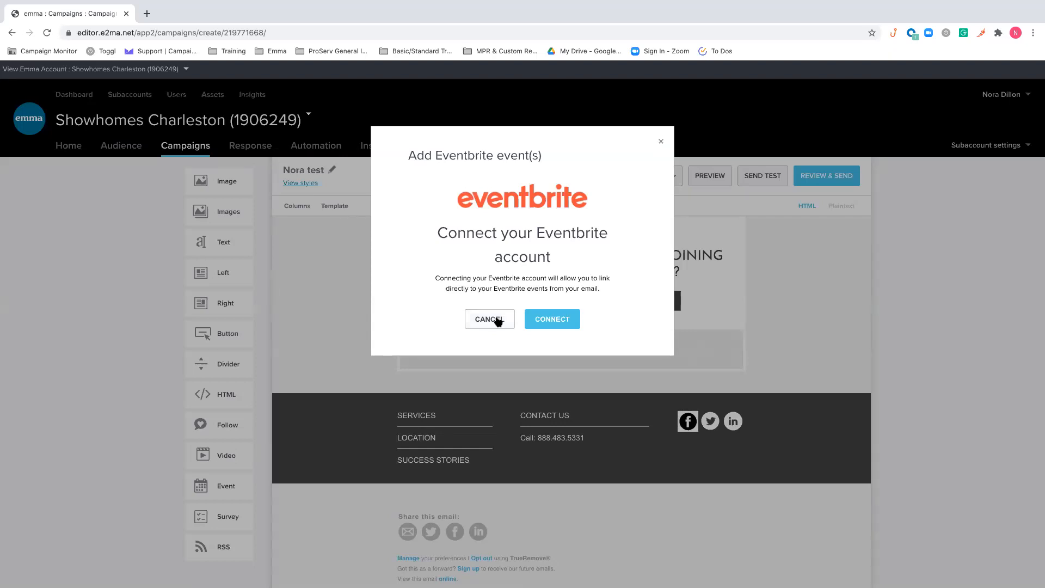
pyautogui.click(47, 33)
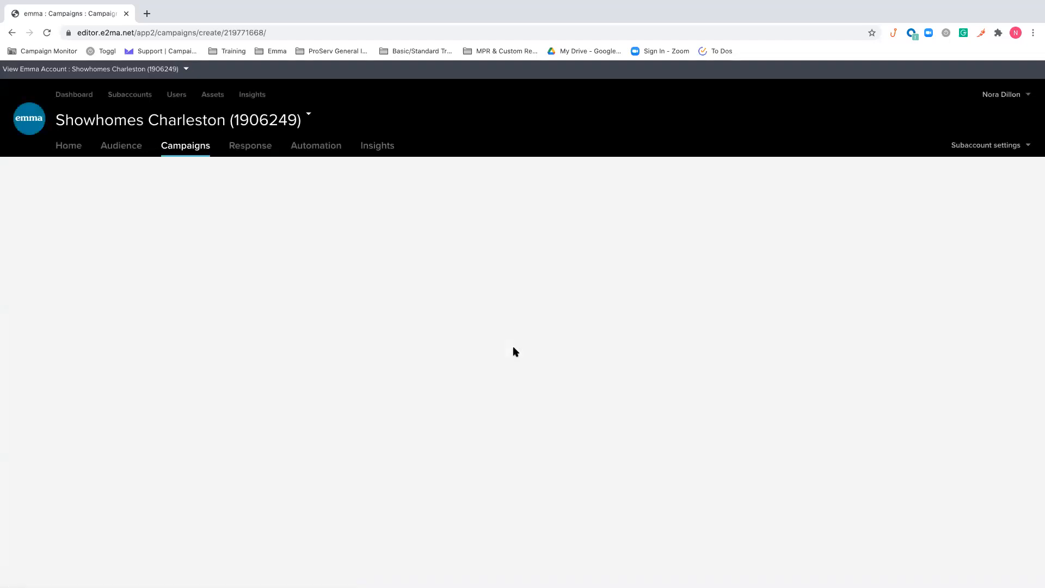
# Pick up a survey block to view the drop locations in the lower part of the email, and release it outside the layout
pyautogui.scroll(-2, 514, 349)
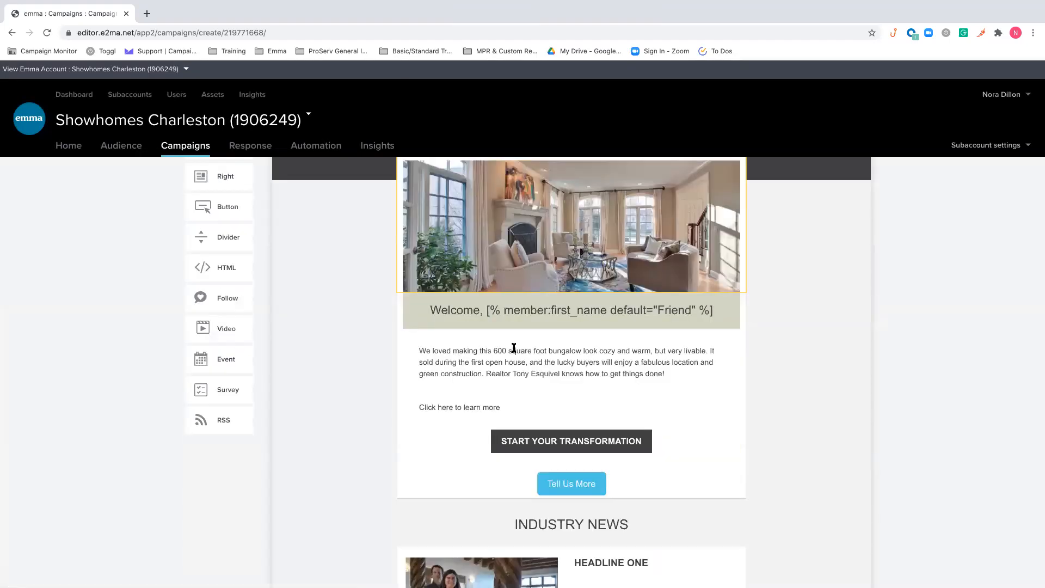
pyautogui.scroll(-3, 514, 349)
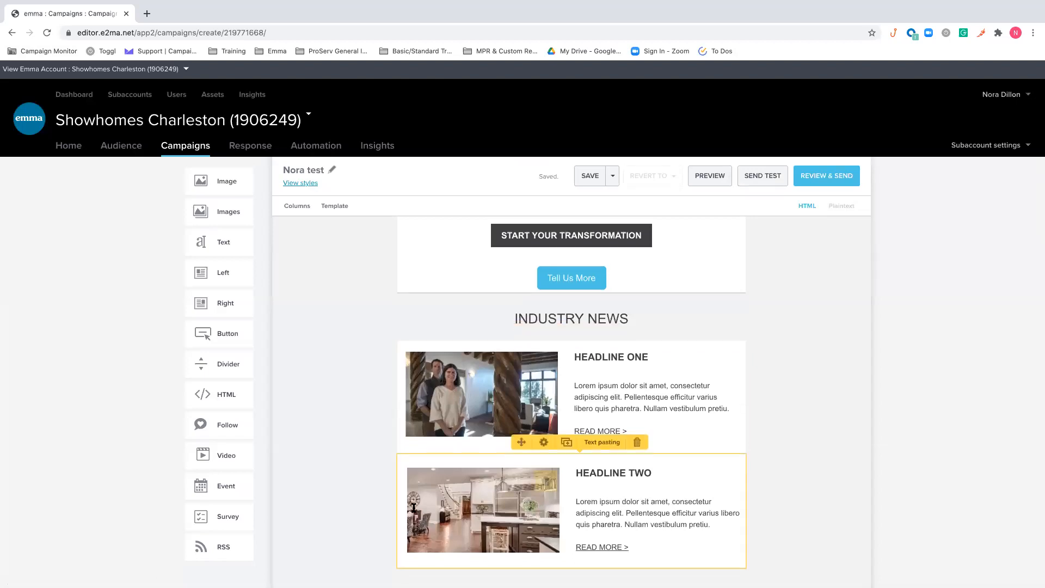
pyautogui.scroll(-2, 414, 508)
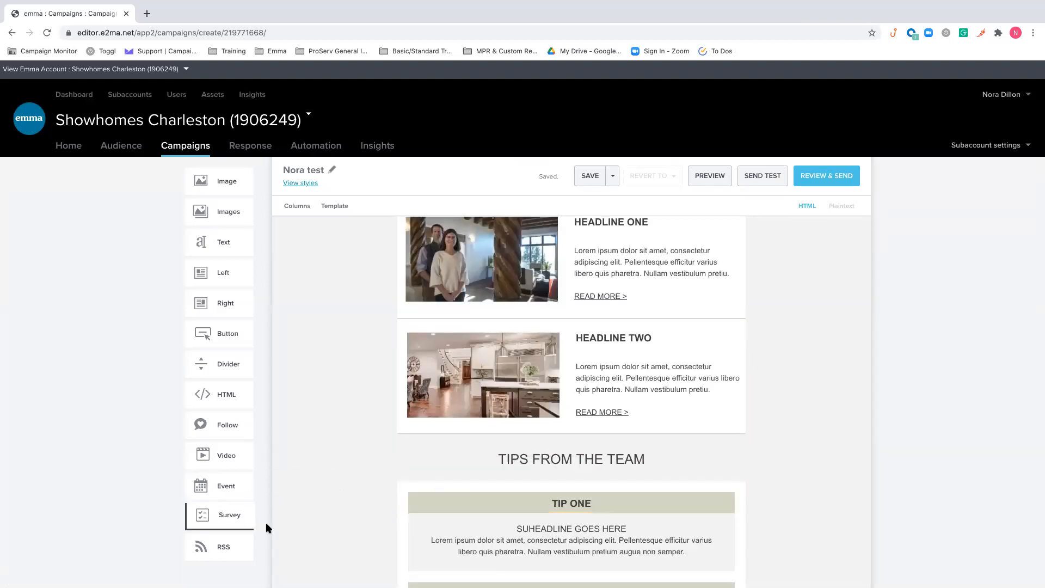
pyautogui.scroll(-3, 544, 436)
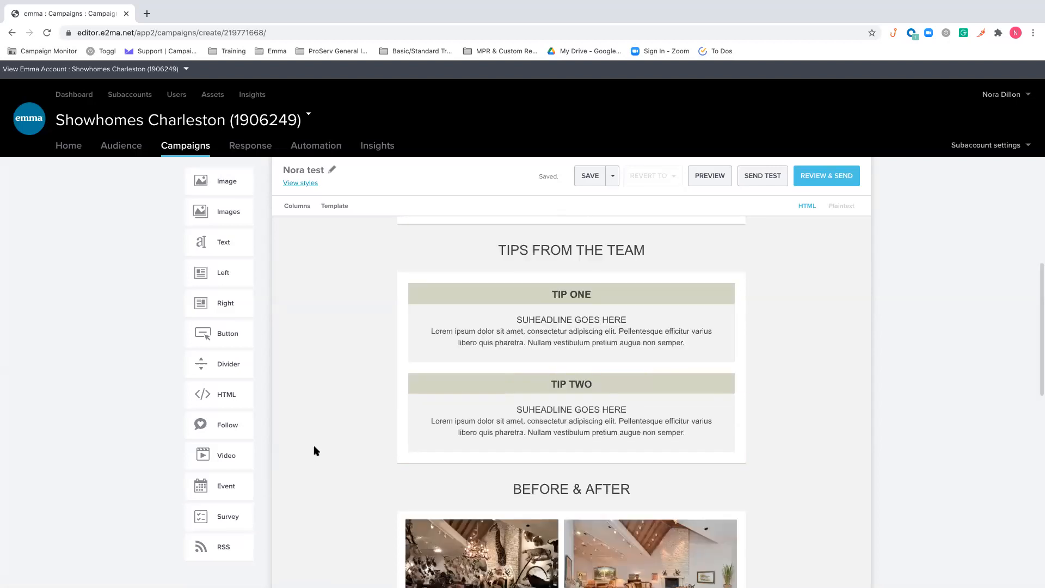
pyautogui.scroll(-10, 314, 447)
pyautogui.scroll(6, 314, 448)
pyautogui.moveTo(220, 516); pyautogui.dragTo(331, 488)
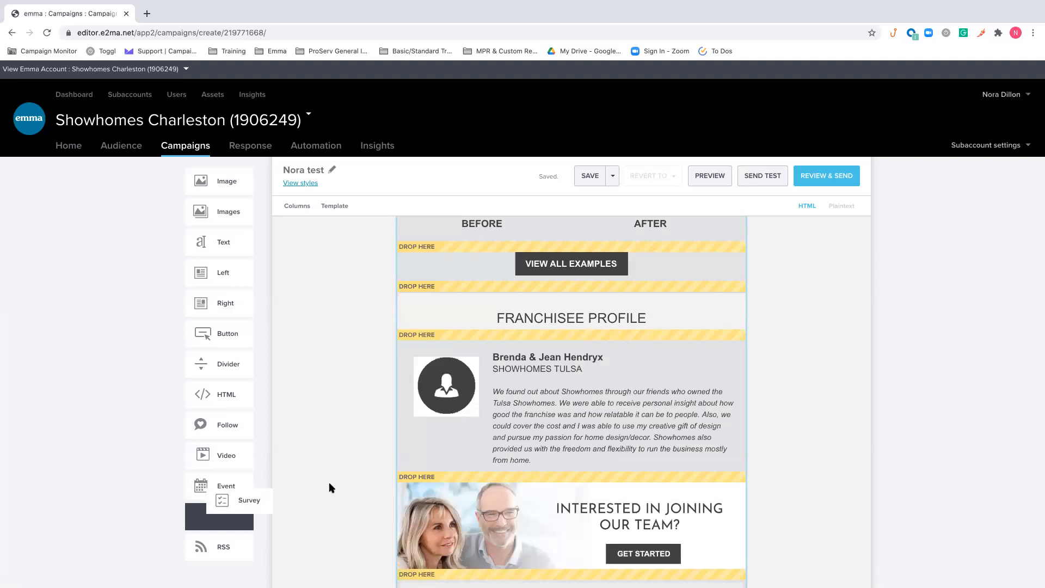
# Start an RSS block in the lower part of the email with 3 items to show, and cancel the RSS import
pyautogui.moveTo(222, 544); pyautogui.dragTo(509, 518)
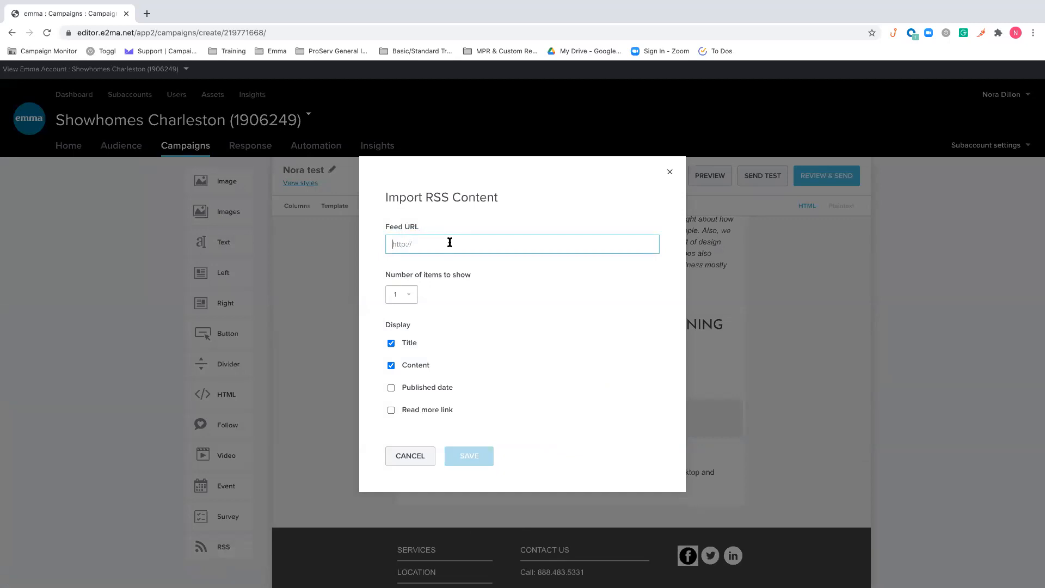
pyautogui.click(409, 294)
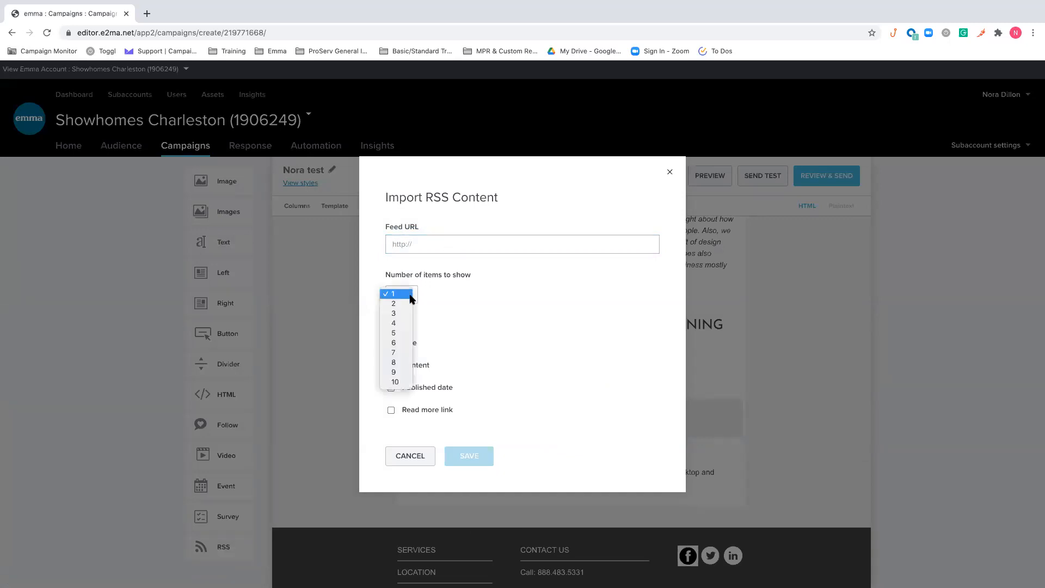
pyautogui.click(405, 314)
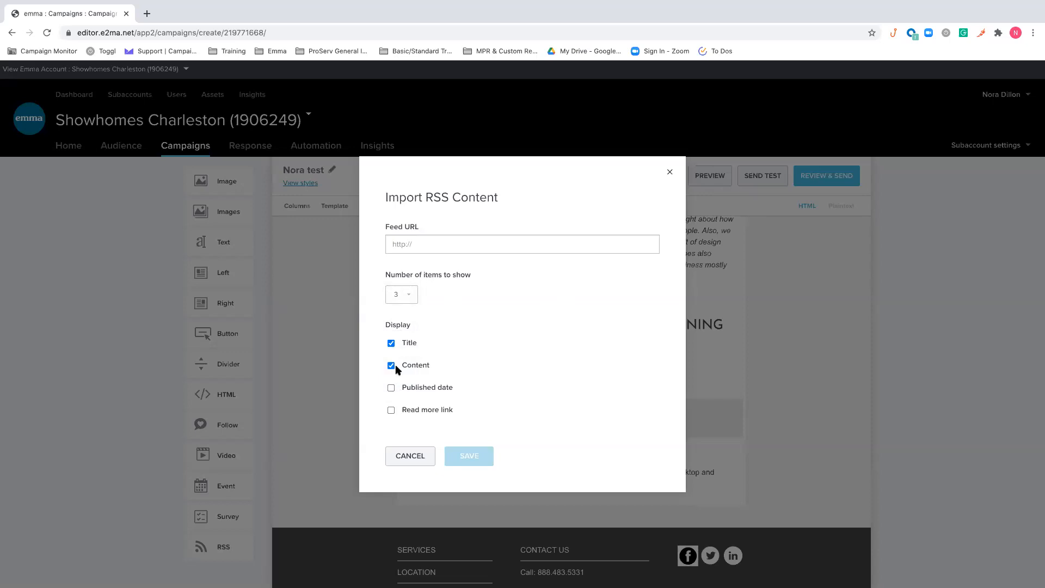
pyautogui.click(411, 456)
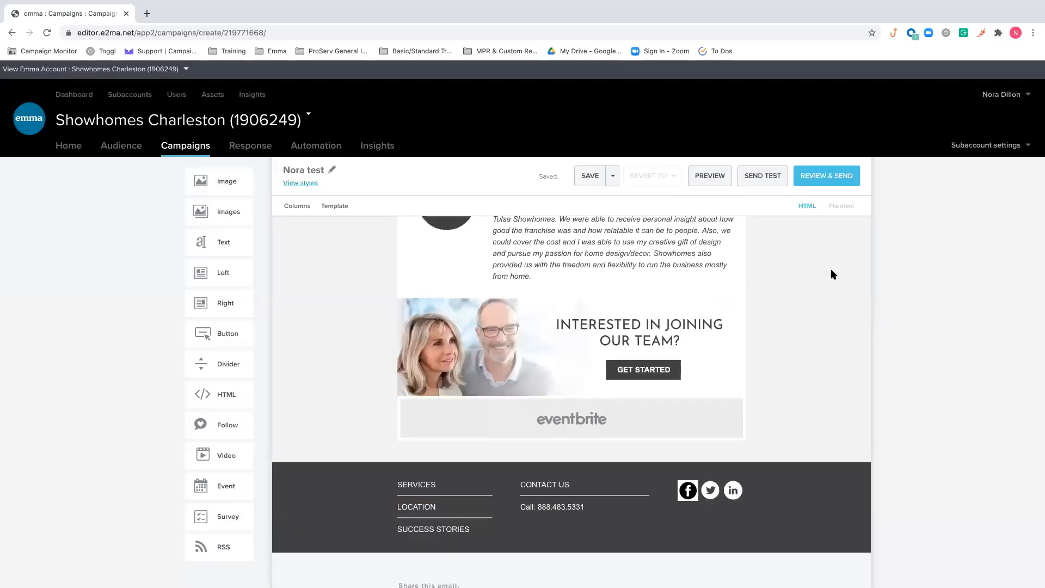
# Preview the email in desktop, mobile and tablet layouts and return to the editor
pyautogui.scroll(3, 832, 274)
pyautogui.scroll(5, 817, 267)
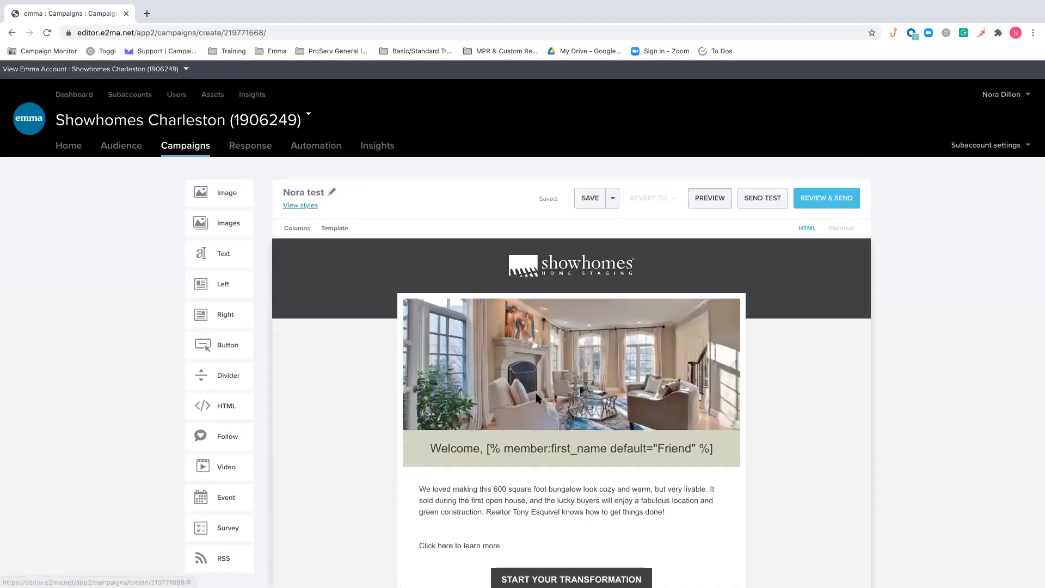
pyautogui.click(713, 197)
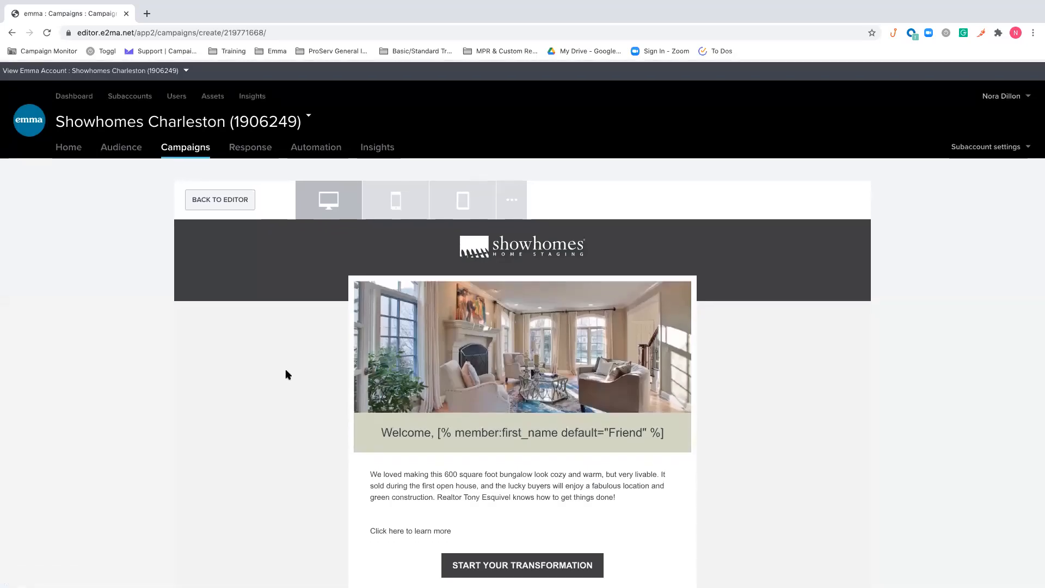
pyautogui.click(403, 203)
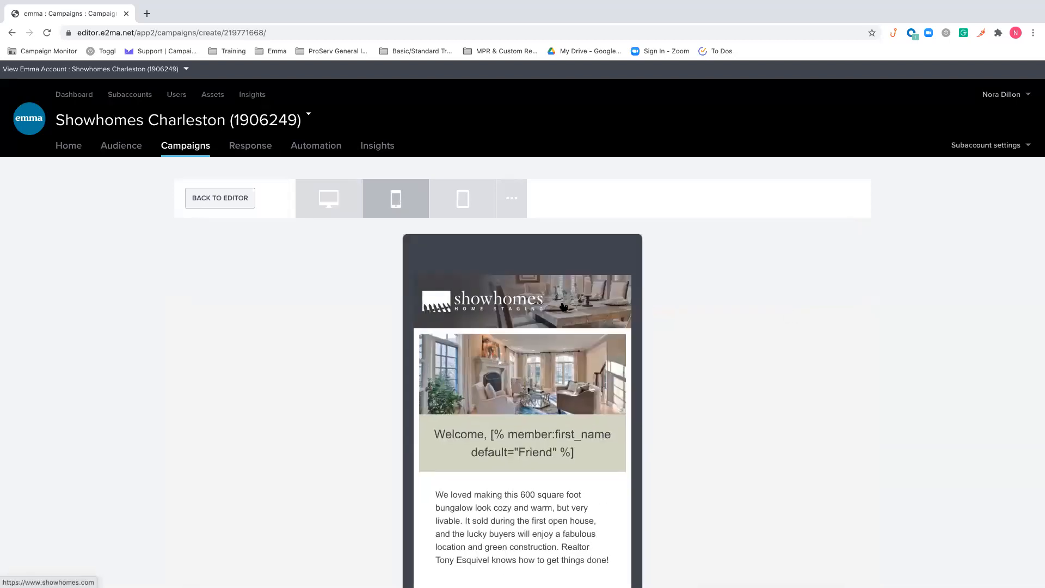
pyautogui.click(469, 199)
pyautogui.scroll(-3, 472, 350)
pyautogui.scroll(3, 472, 350)
pyautogui.click(207, 198)
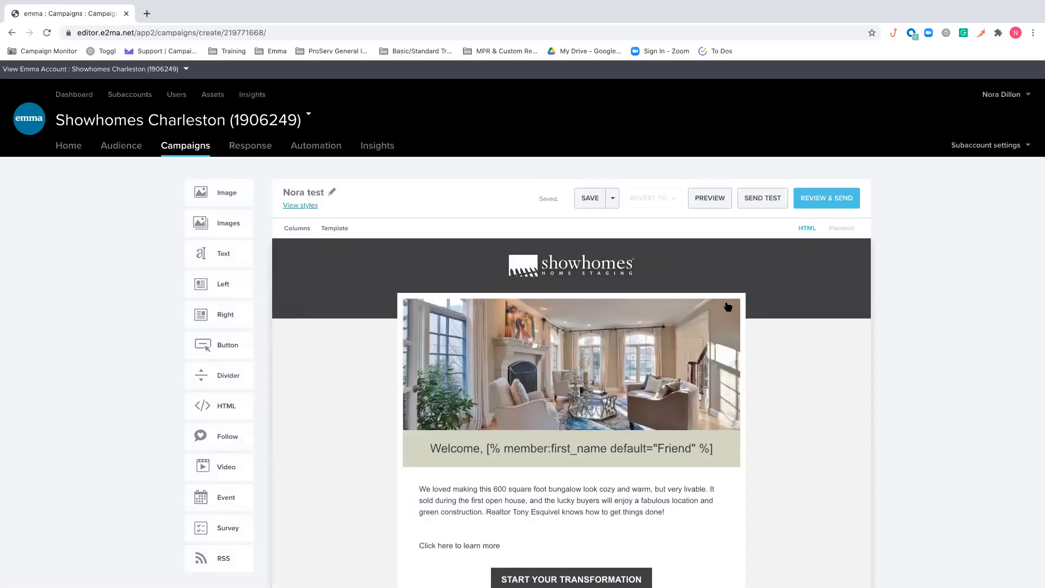
# View the email's save options and close them without choosing one
pyautogui.click(613, 199)
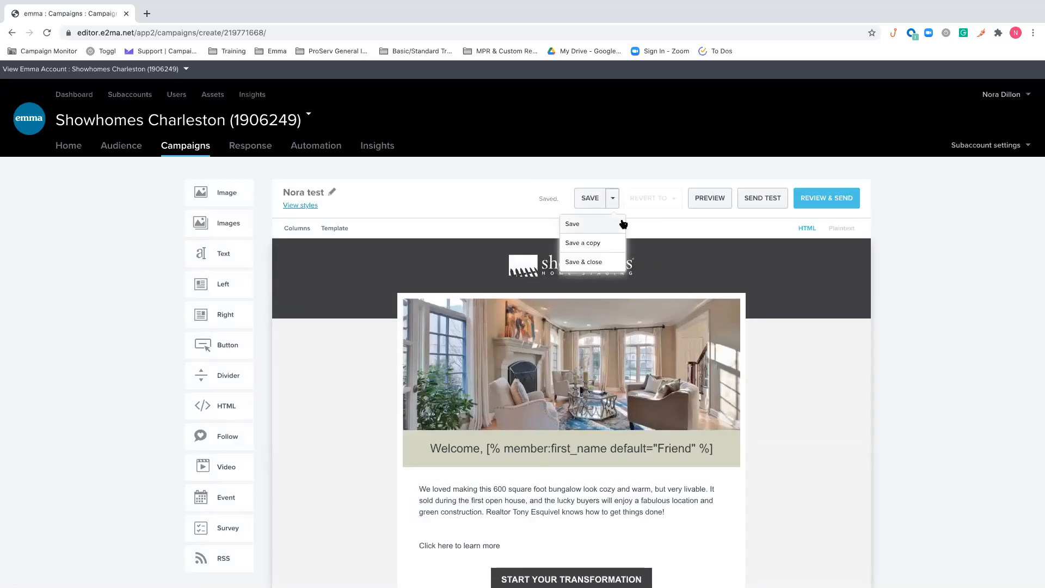
pyautogui.click(700, 235)
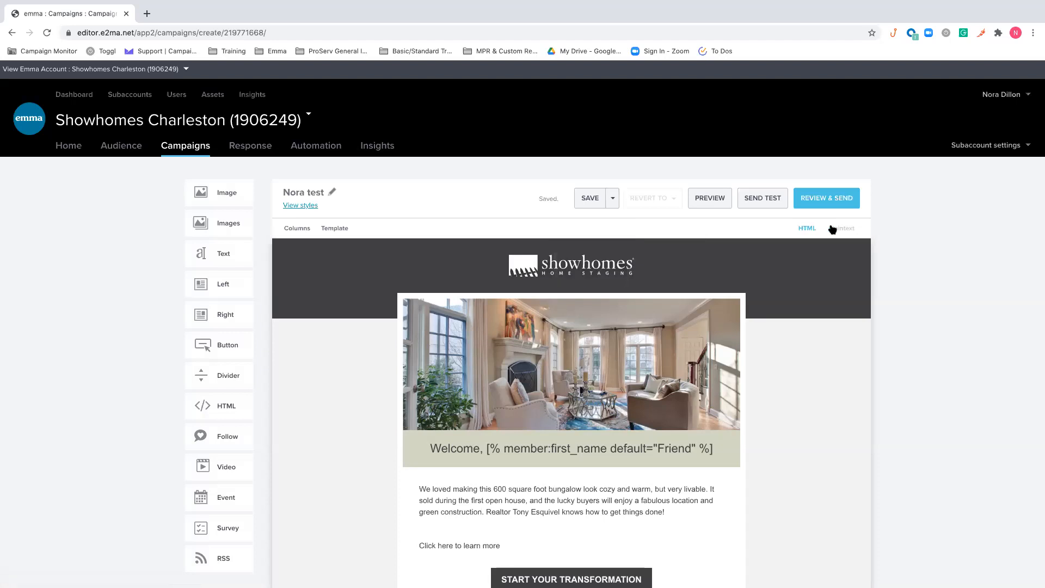
# Start a test send of the email and add one contact as the recipient by searching for their e-mail address
pyautogui.click(782, 201)
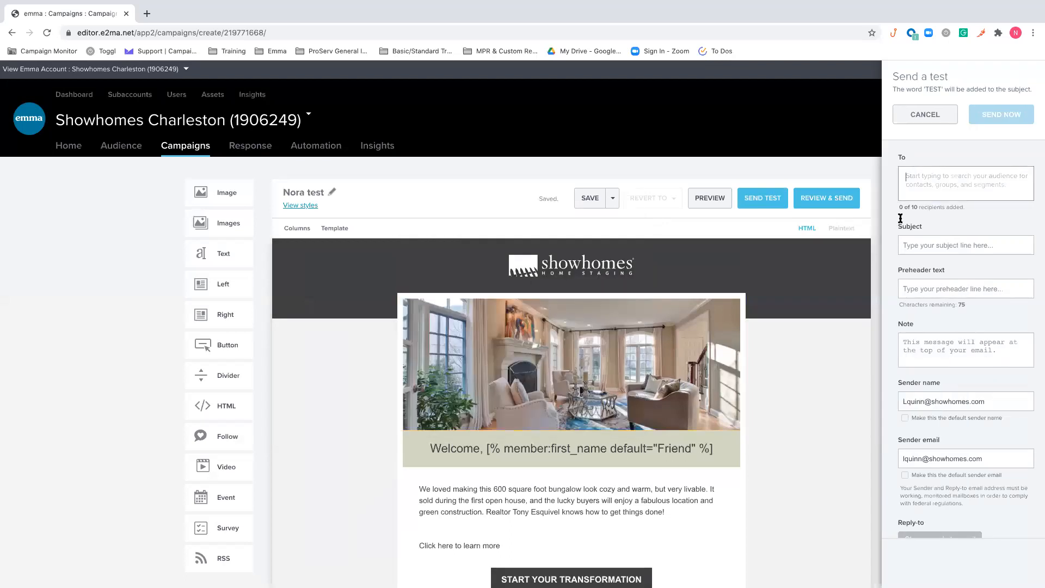
pyautogui.click(997, 211)
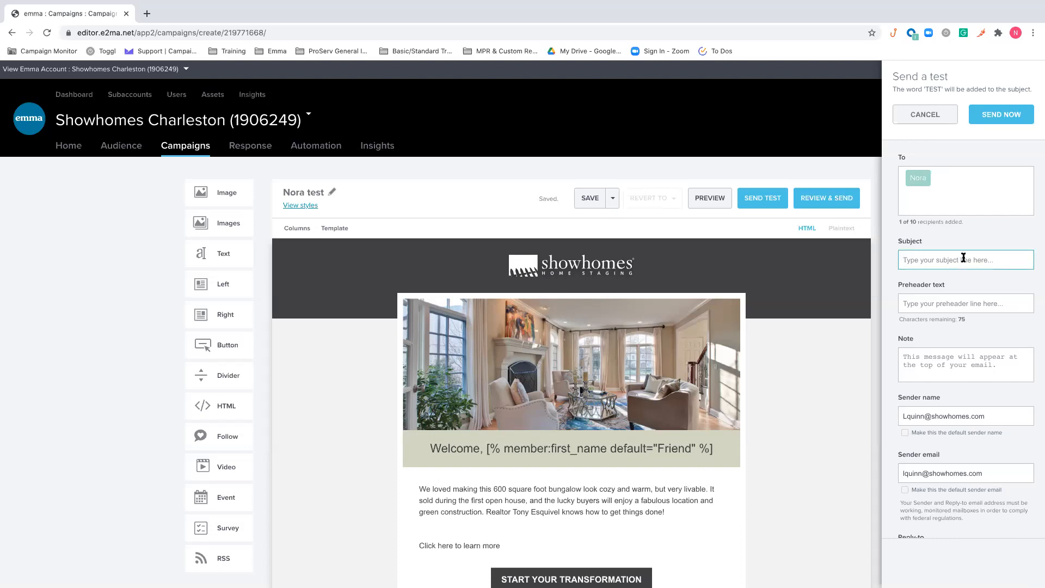
# Enter the note "Does this look good?" for the test email and cancel the test send
pyautogui.click(959, 304)
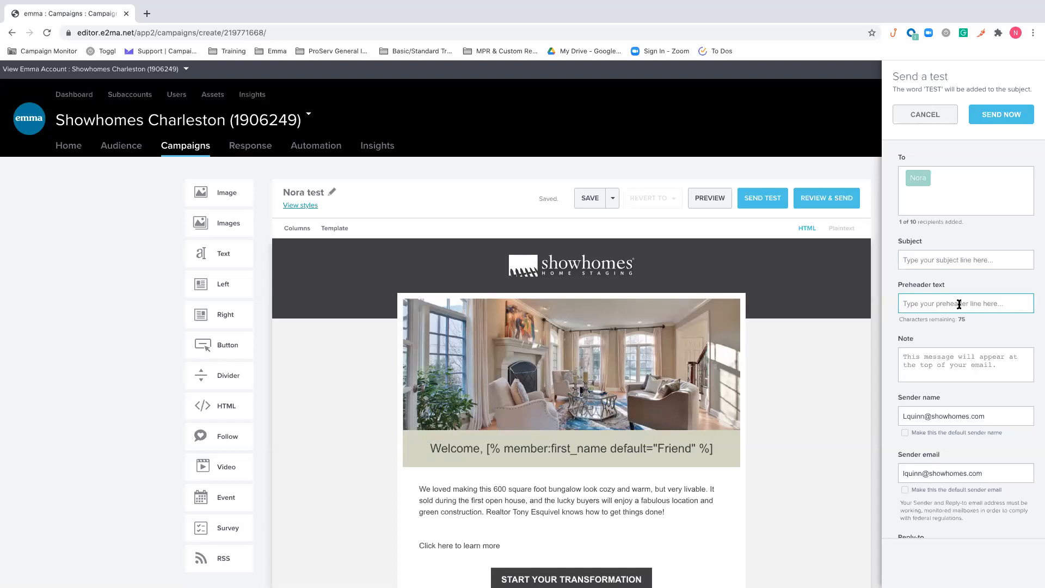
pyautogui.click(960, 355)
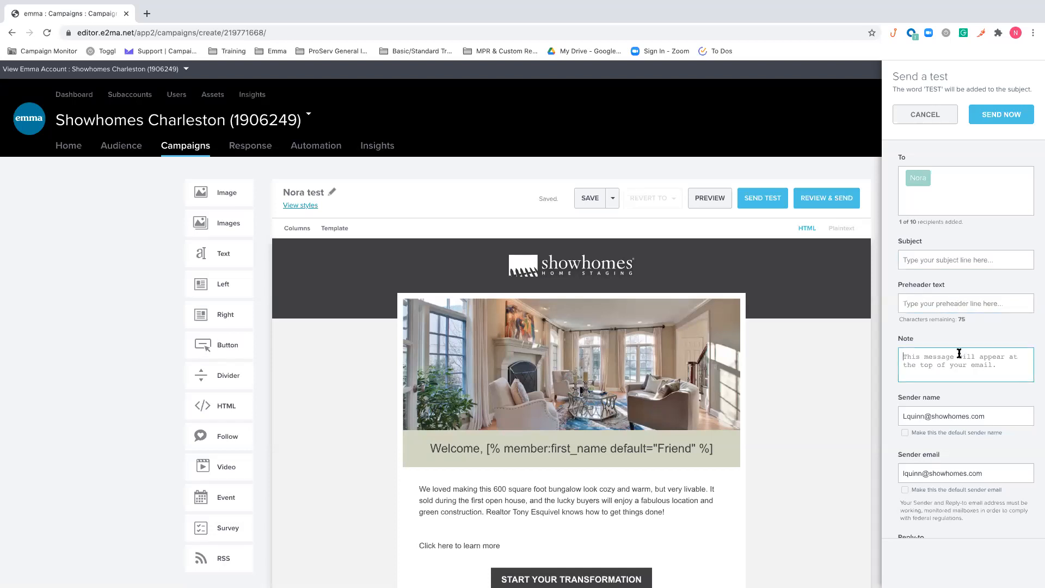
pyautogui.write('Does this look good?')
pyautogui.click(928, 114)
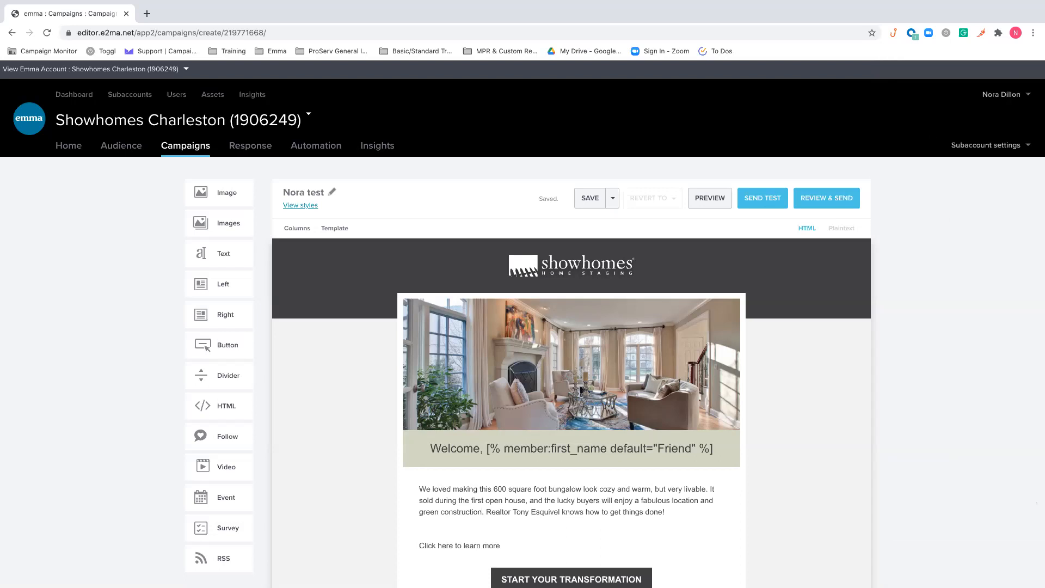
# Proceed to the review and send stage for the email
pyautogui.click(843, 205)
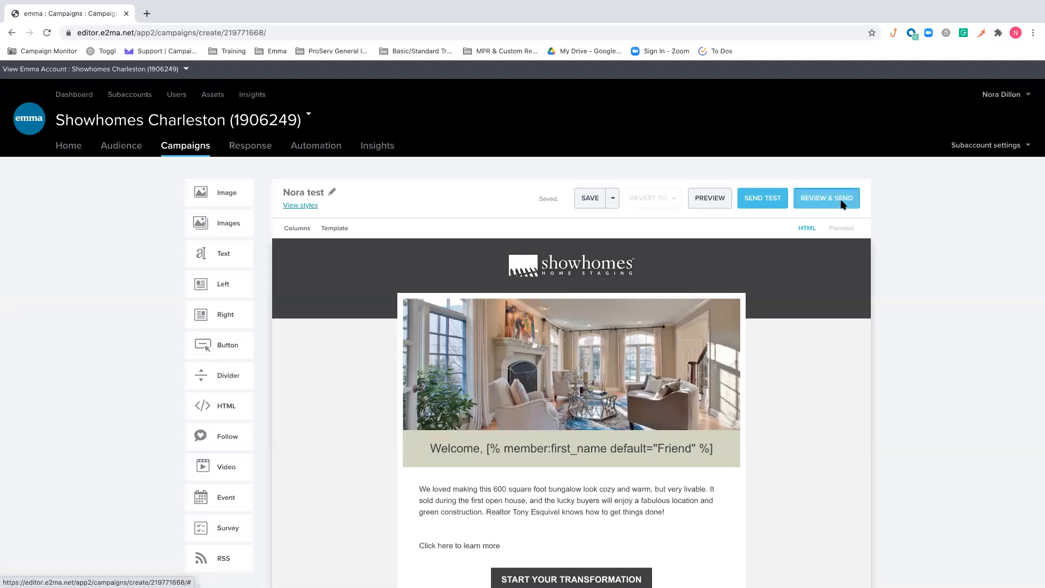
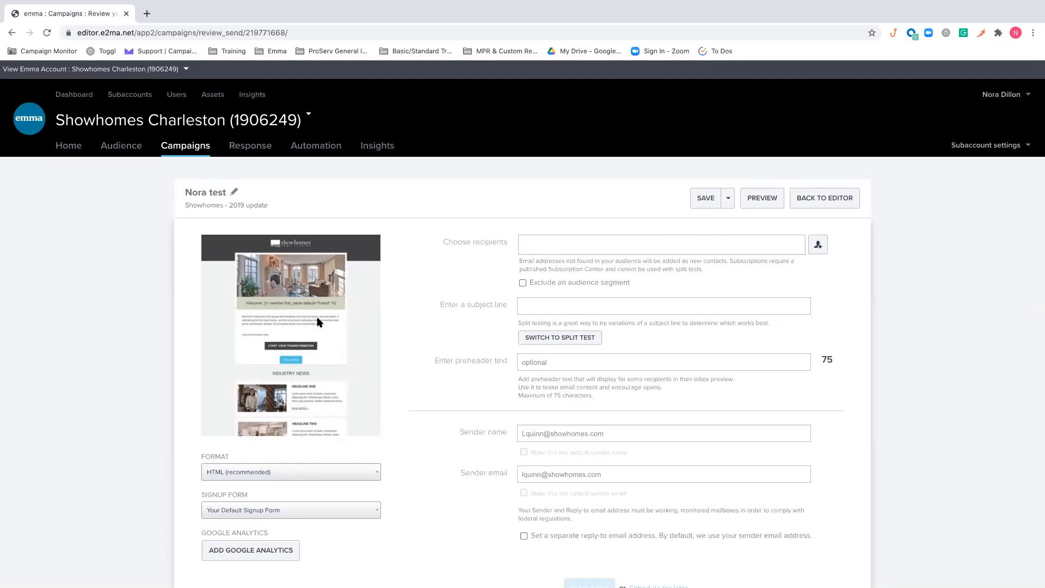
# Choose the audience segment "Service Interest Home Manager Staging" as the email's recipients
pyautogui.scroll(-1, 450, 343)
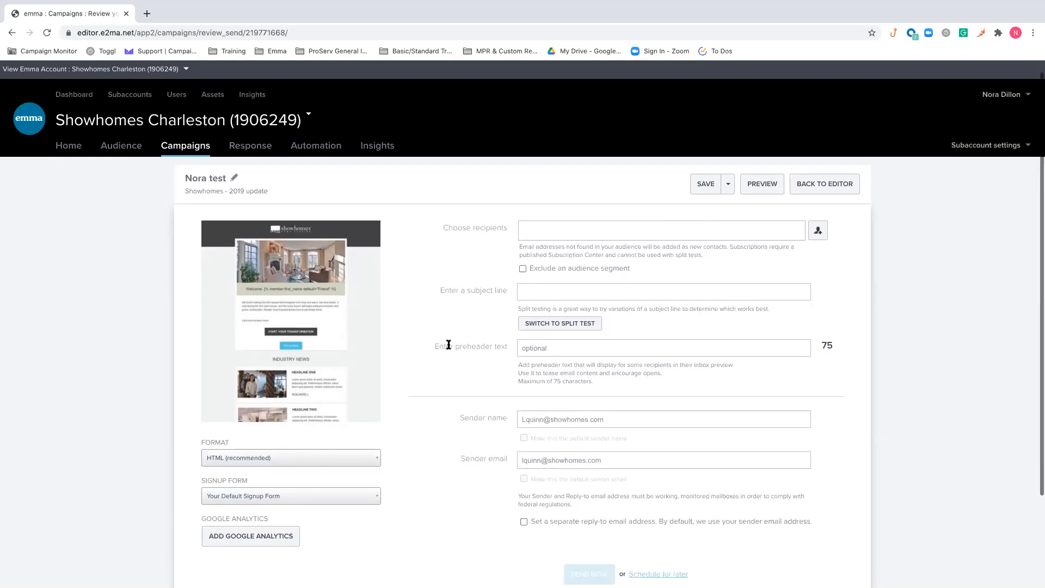
pyautogui.click(818, 231)
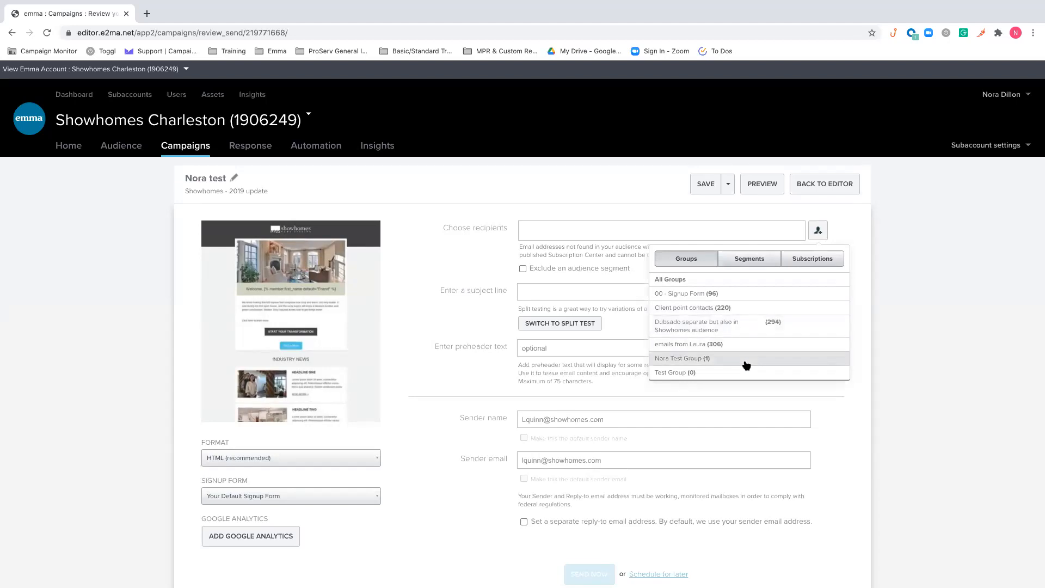
pyautogui.click(738, 260)
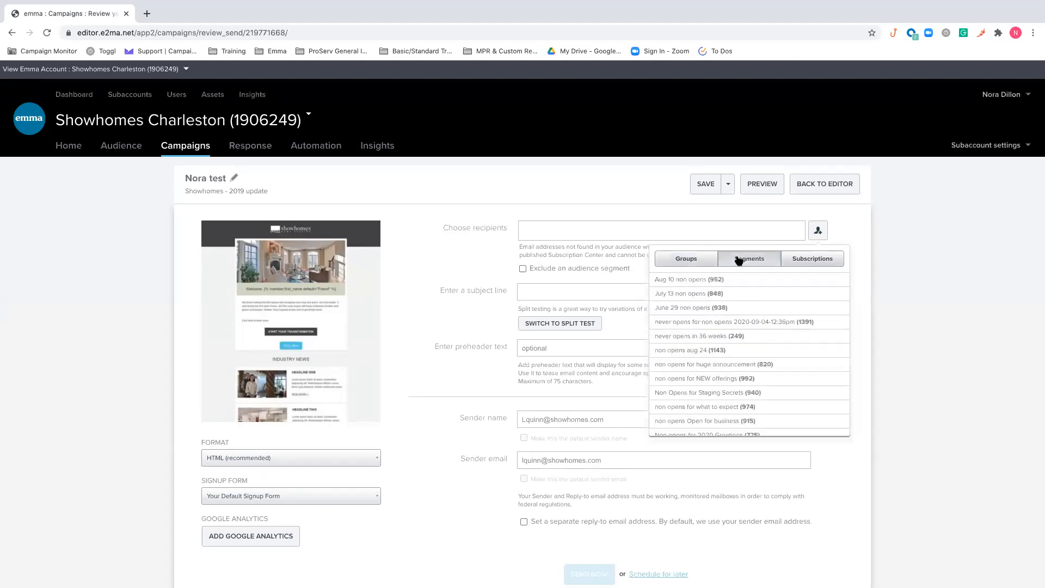
pyautogui.scroll(-2, 759, 310)
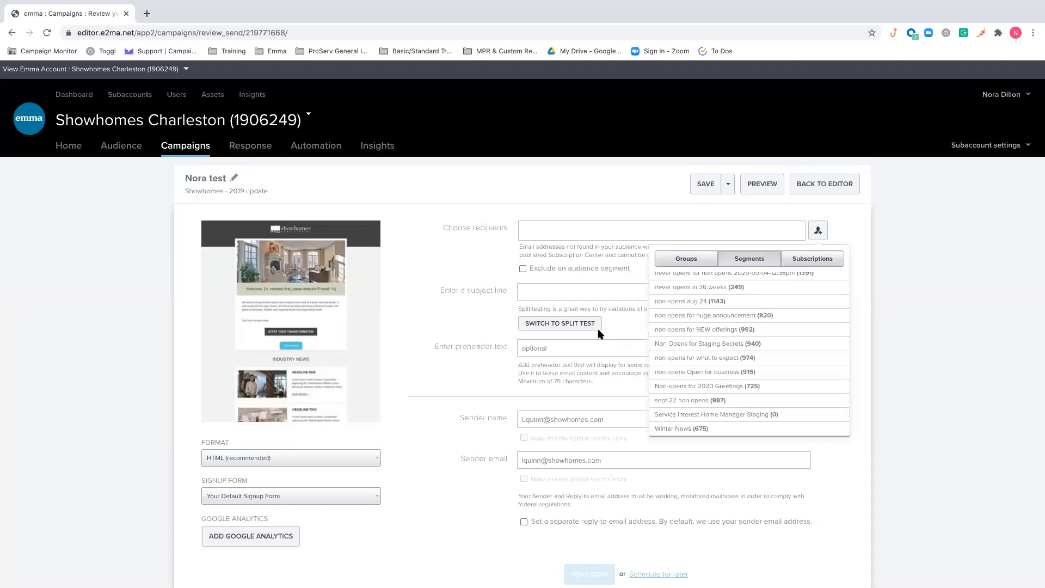
pyautogui.click(803, 417)
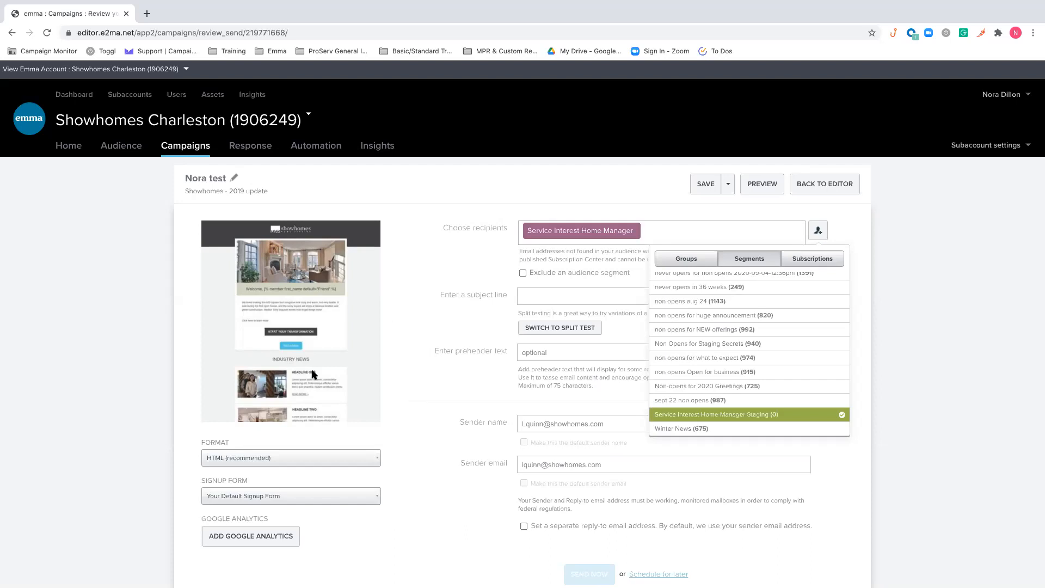
# Look through the subscriptions, segments and groups available as recipients and close the recipient picker without adding any
pyautogui.scroll(-3, 643, 464)
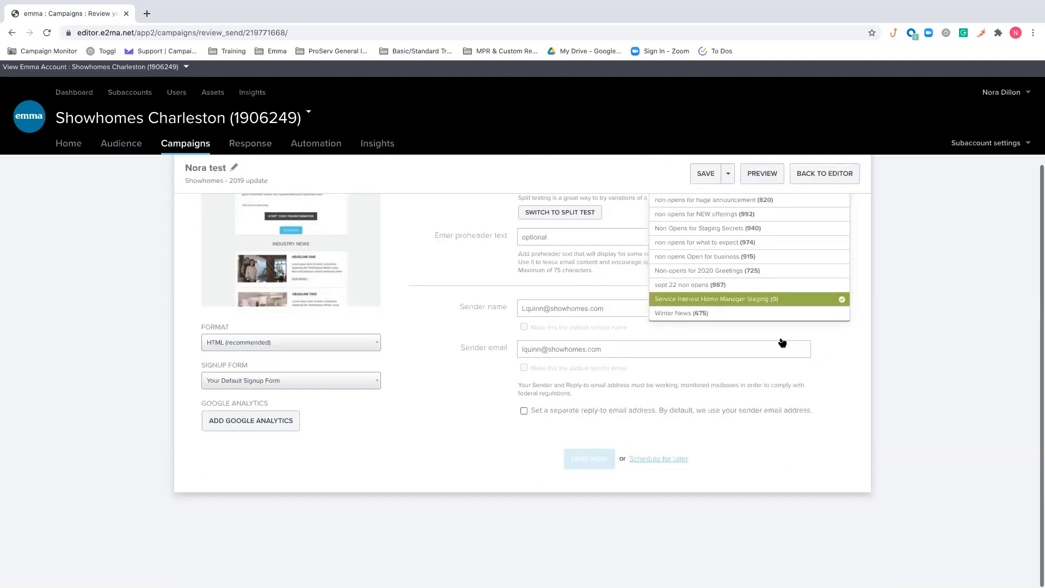
pyautogui.scroll(4, 782, 341)
pyautogui.click(799, 277)
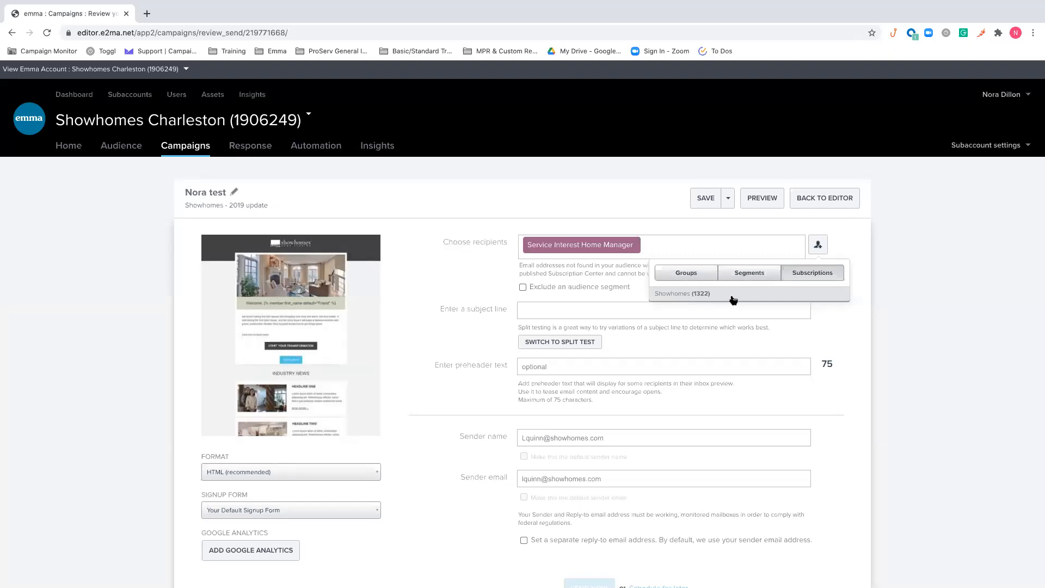
pyautogui.click(750, 275)
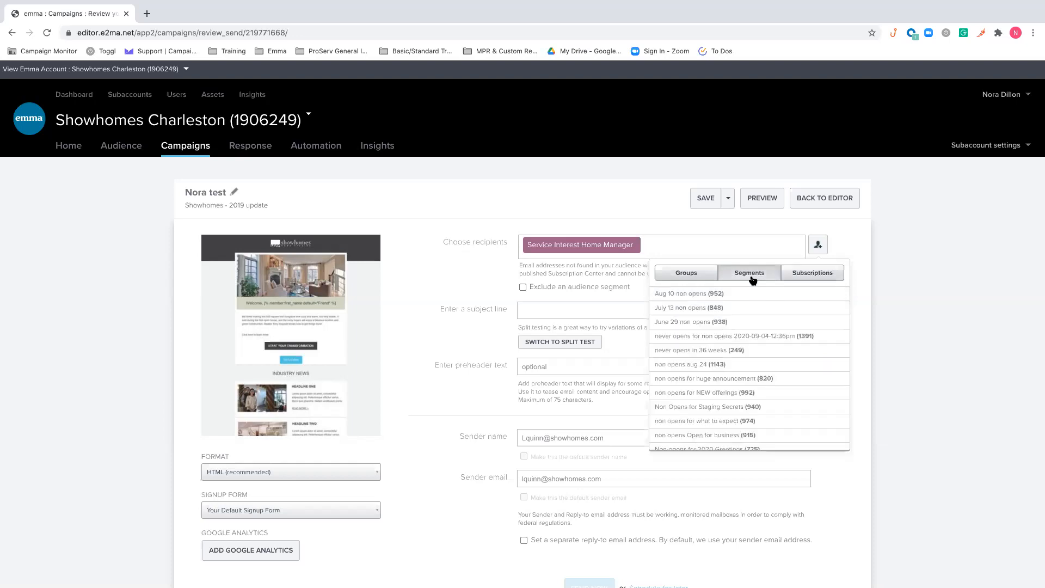
pyautogui.click(691, 275)
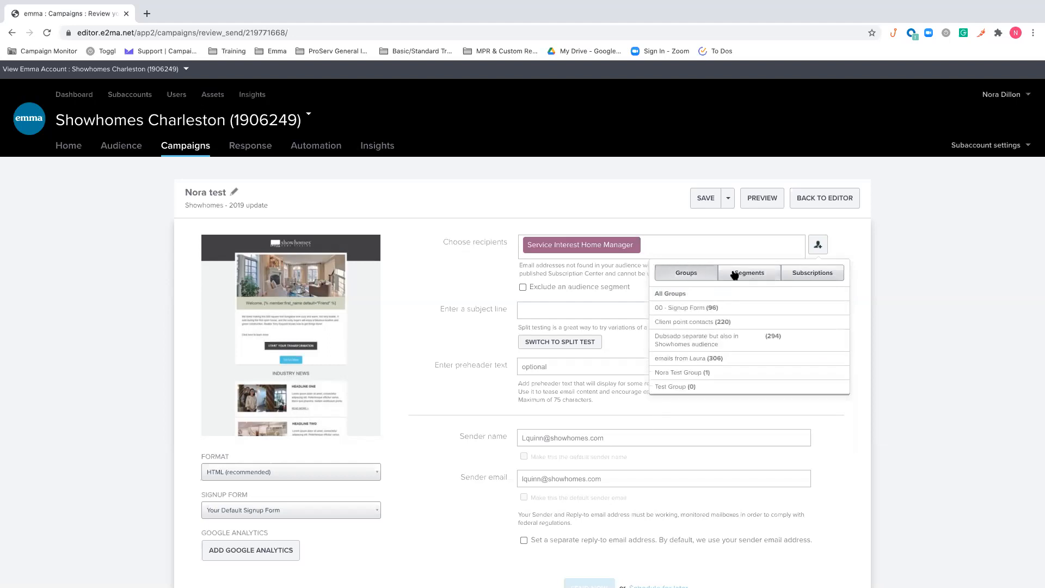
pyautogui.click(773, 275)
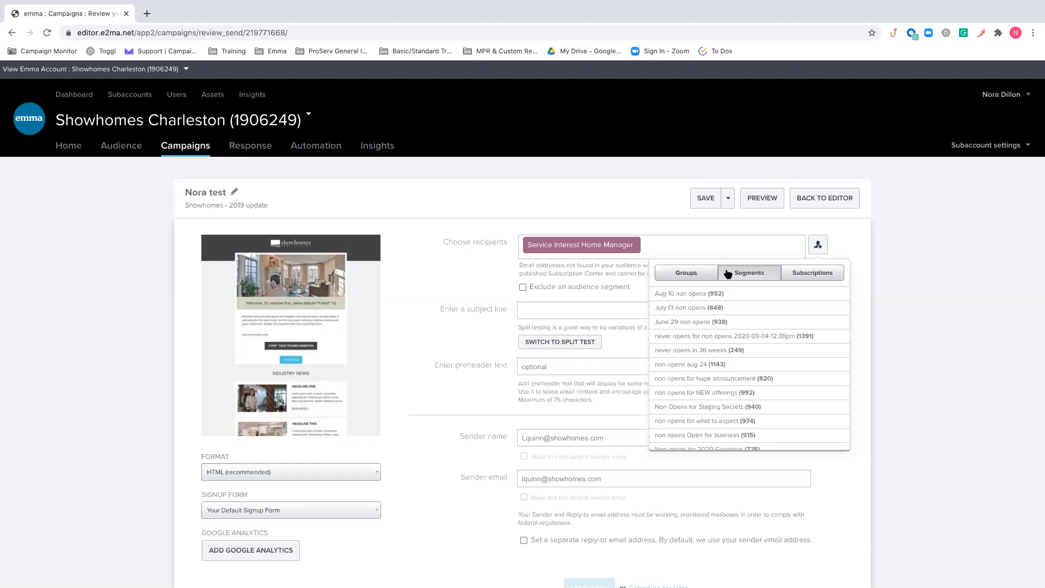
pyautogui.click(686, 271)
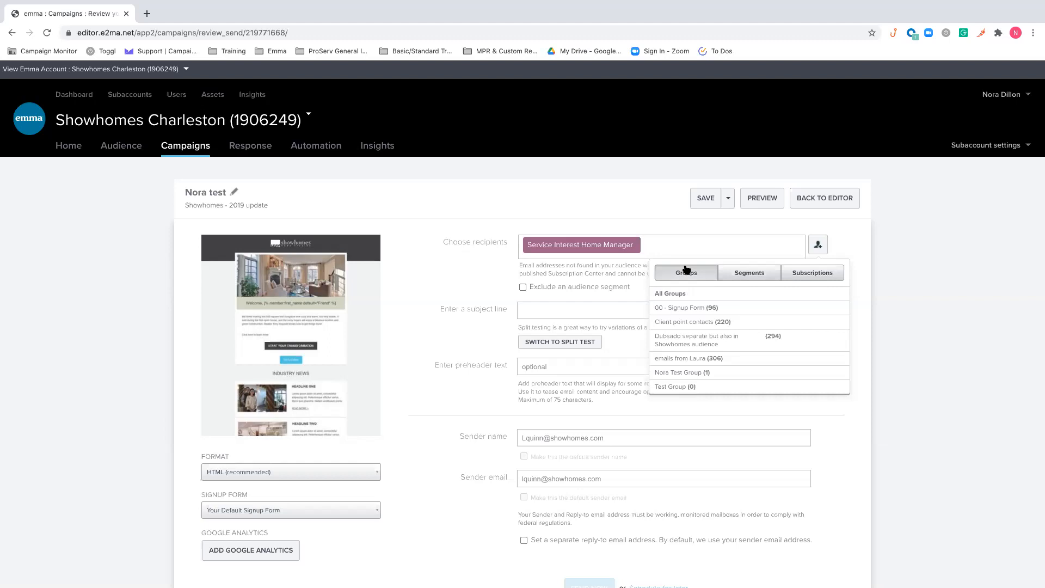
pyautogui.click(703, 244)
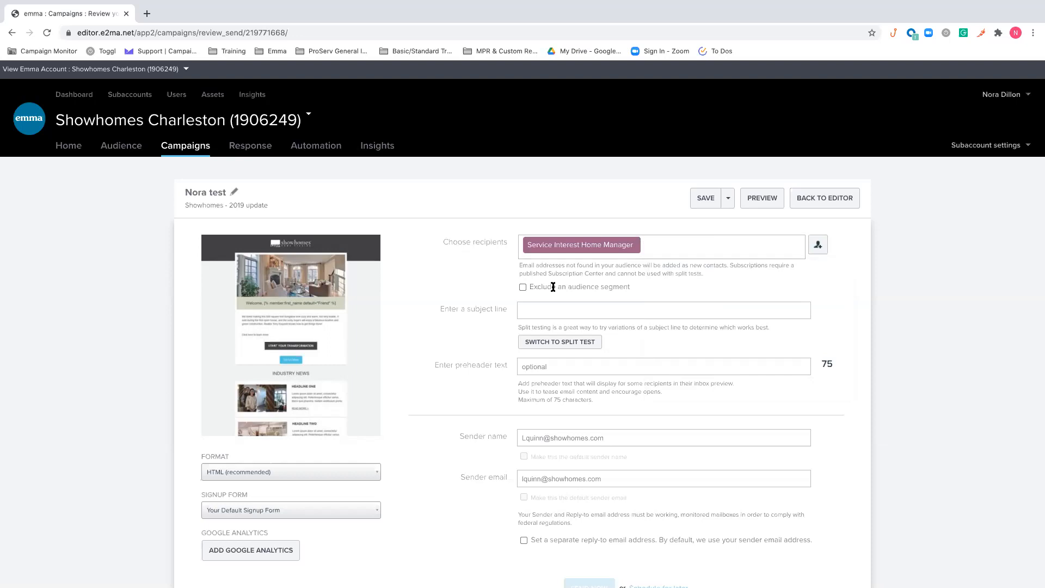
# Turn on the exclusion of an audience segment and view the segment choices, leaving it set to None
pyautogui.click(523, 287)
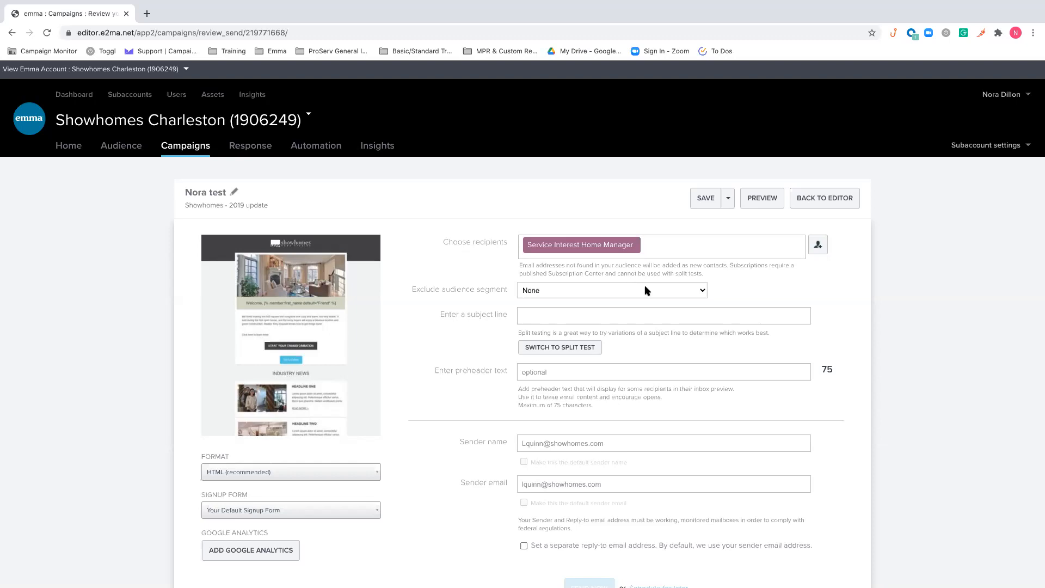
pyautogui.click(677, 293)
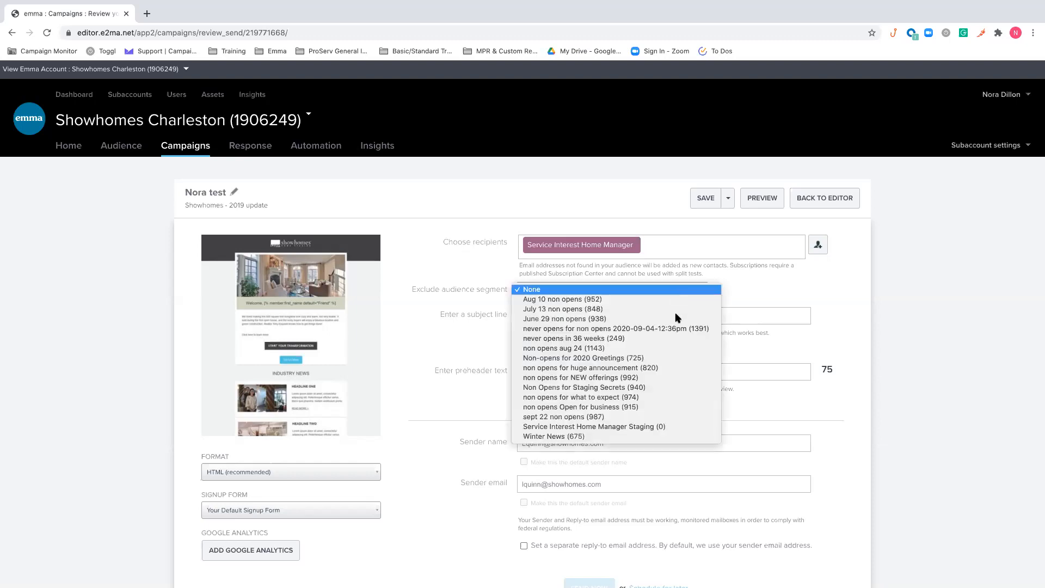
pyautogui.click(861, 278)
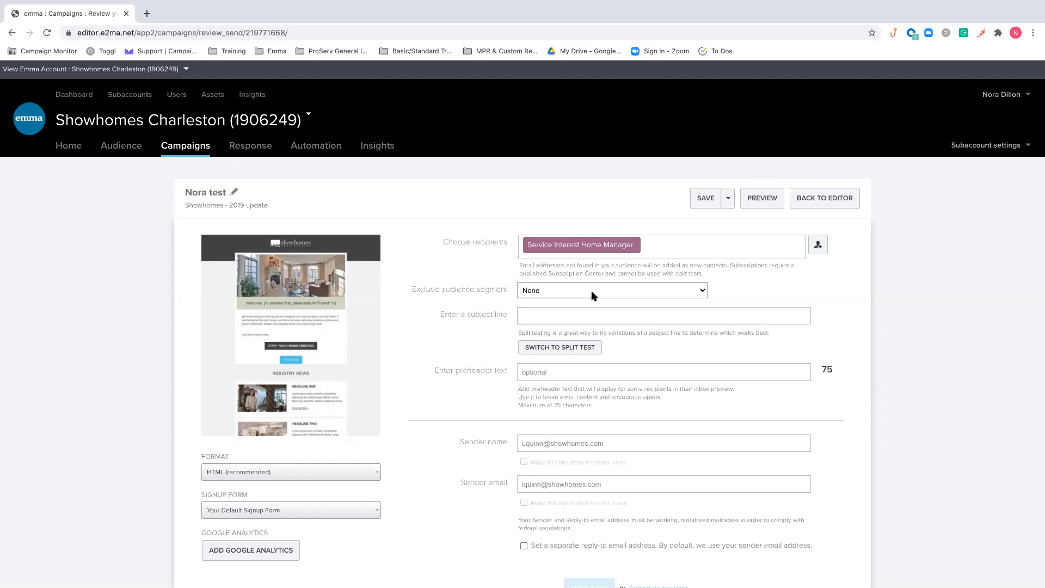
# Switch the subject line to a split test and look over the variation fields without filling them in
pyautogui.scroll(-1, 776, 264)
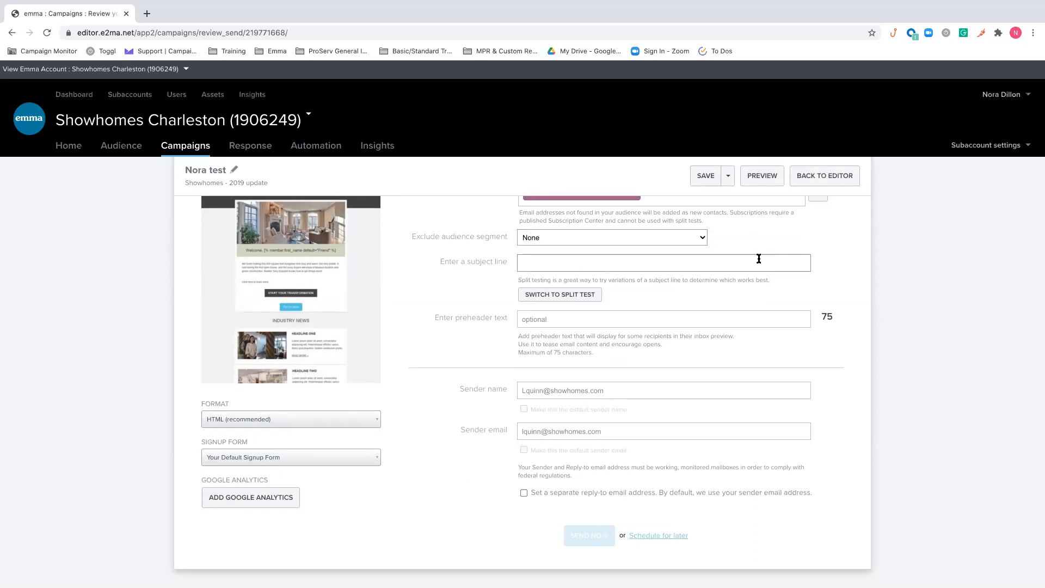
pyautogui.click(758, 260)
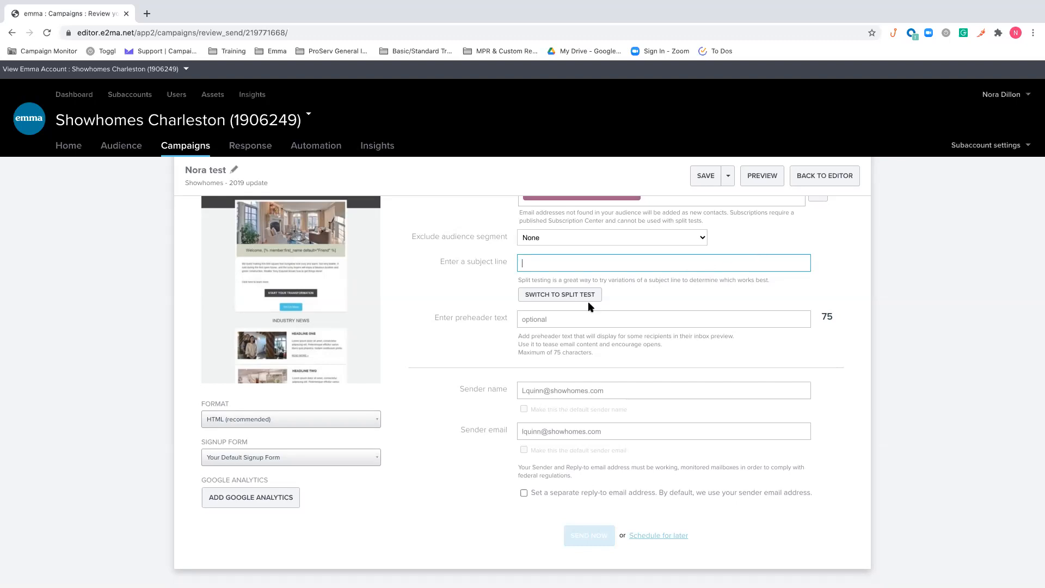
pyautogui.click(564, 296)
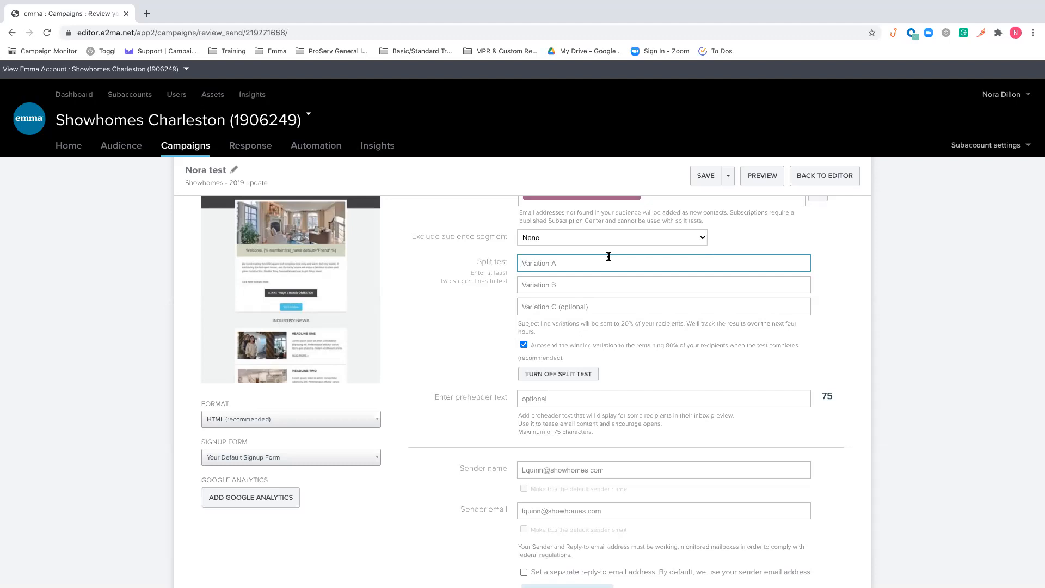
pyautogui.click(602, 282)
pyautogui.click(587, 263)
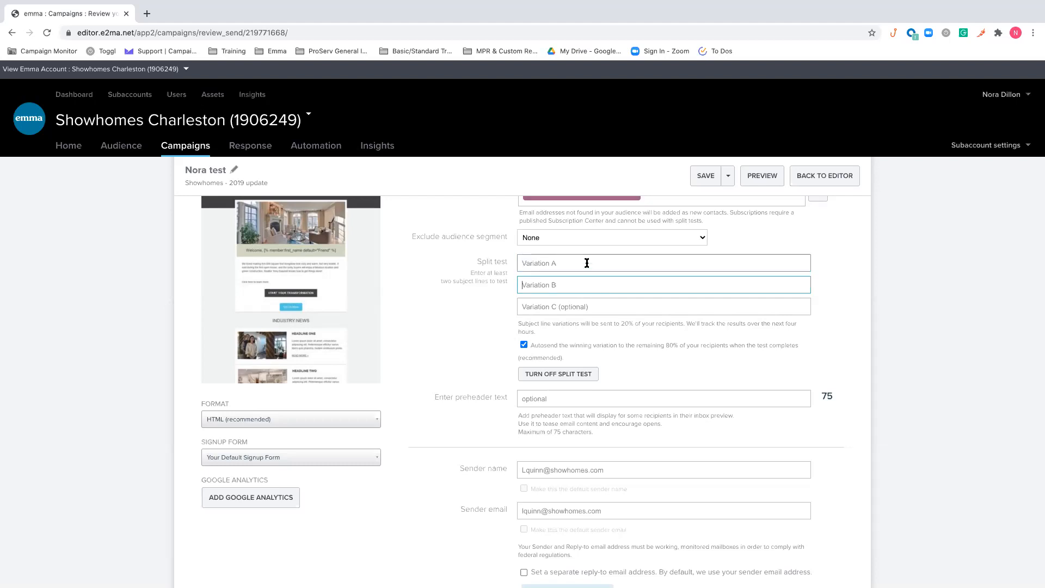
pyautogui.click(593, 286)
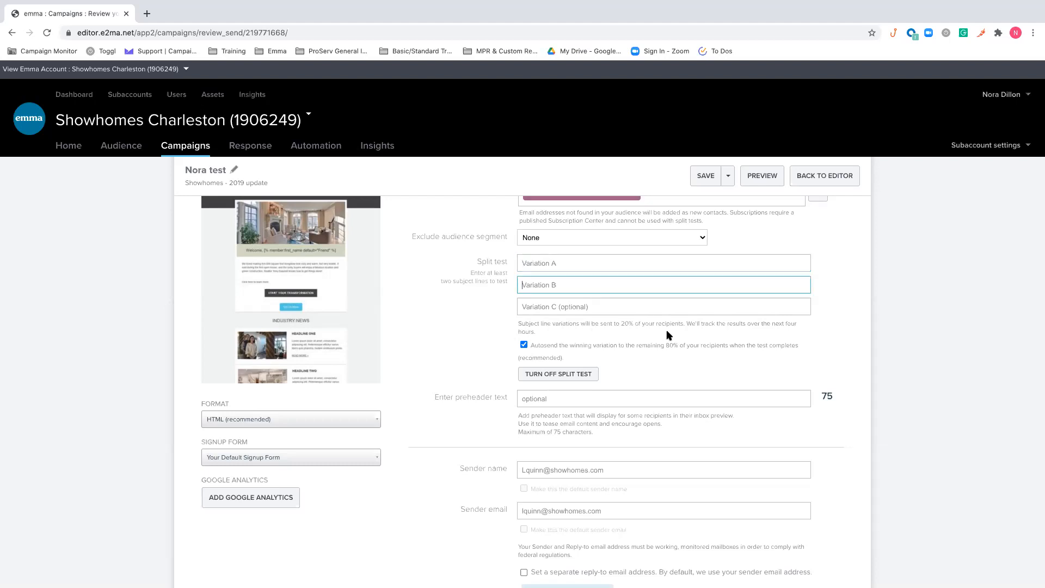
pyautogui.scroll(1, 709, 243)
pyautogui.scroll(1, 708, 240)
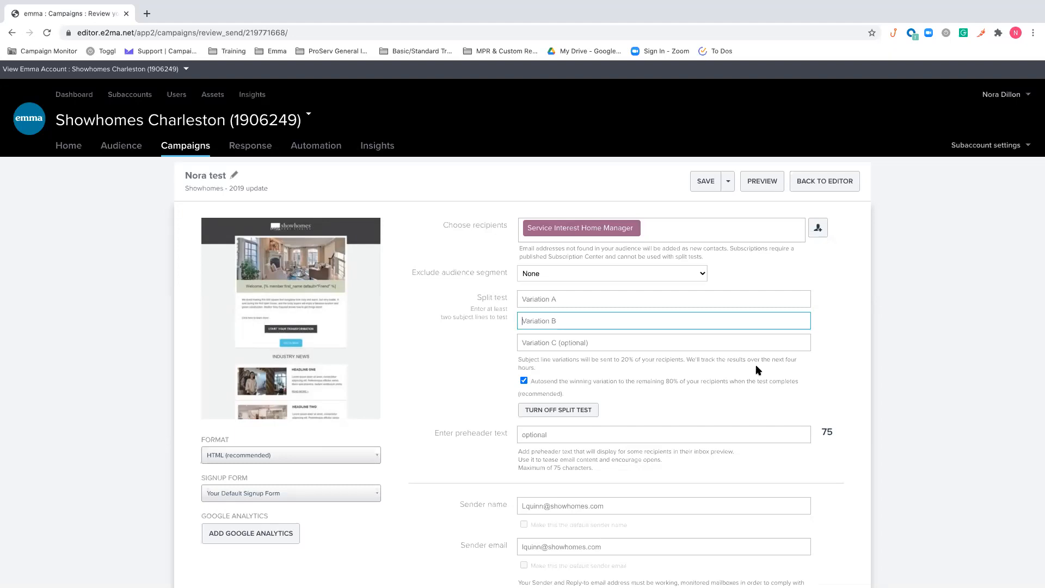
pyautogui.scroll(1, 756, 367)
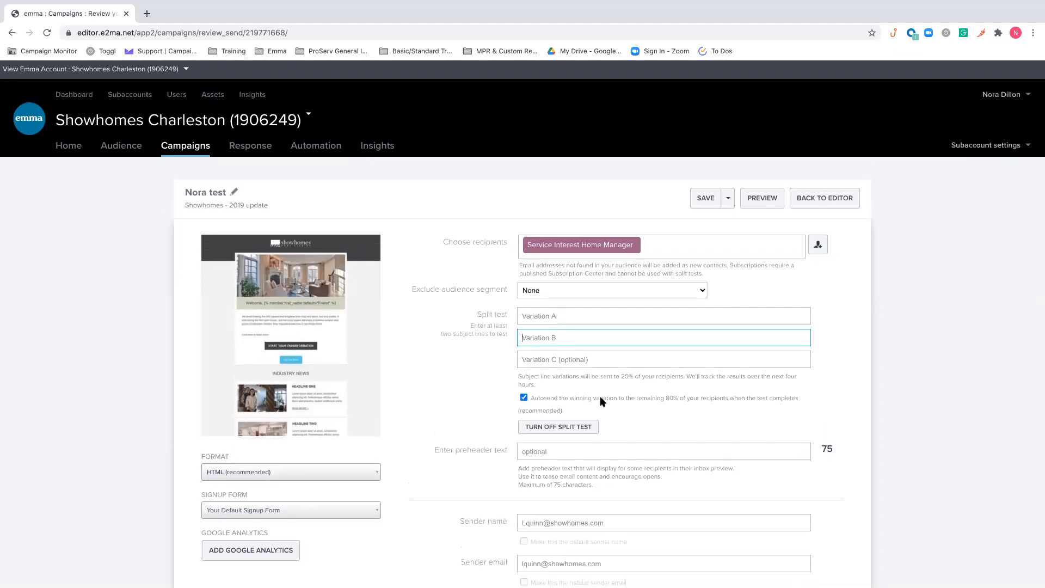
# Switch autosending of the winning variation off and back on, and turn off the split test
pyautogui.click(524, 398)
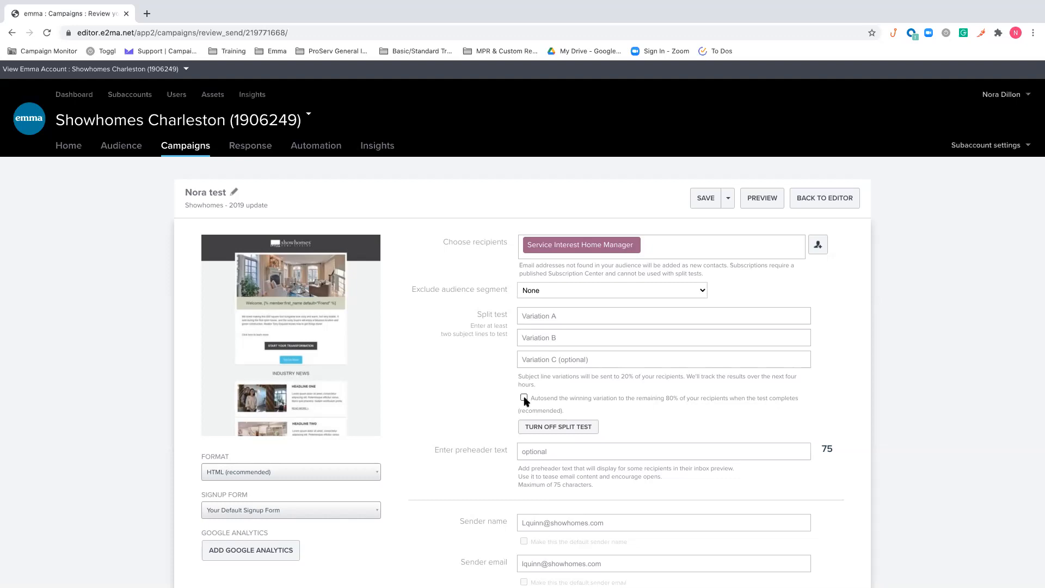
pyautogui.click(524, 398)
pyautogui.scroll(-1, 646, 368)
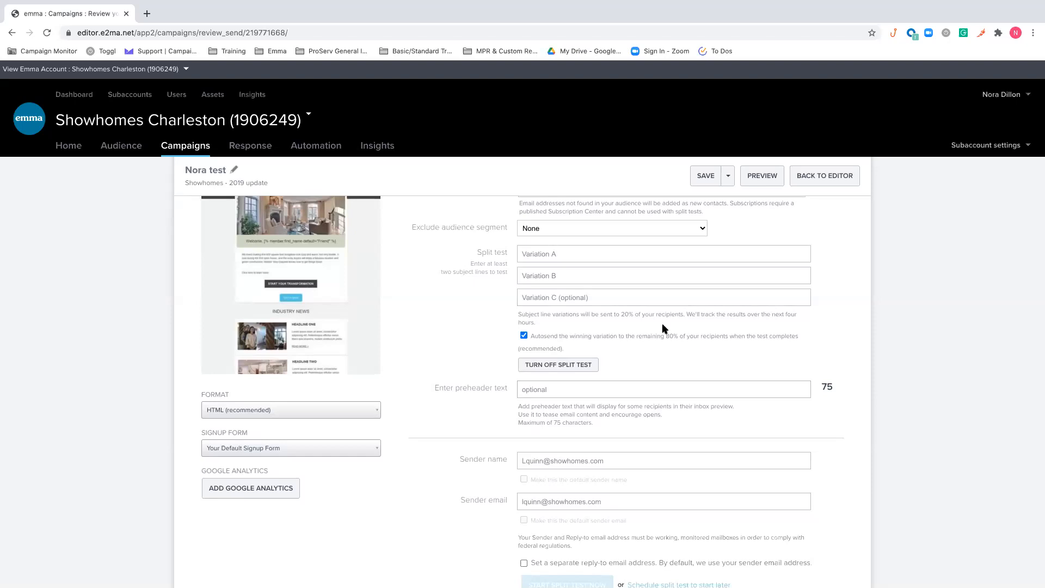
pyautogui.click(564, 365)
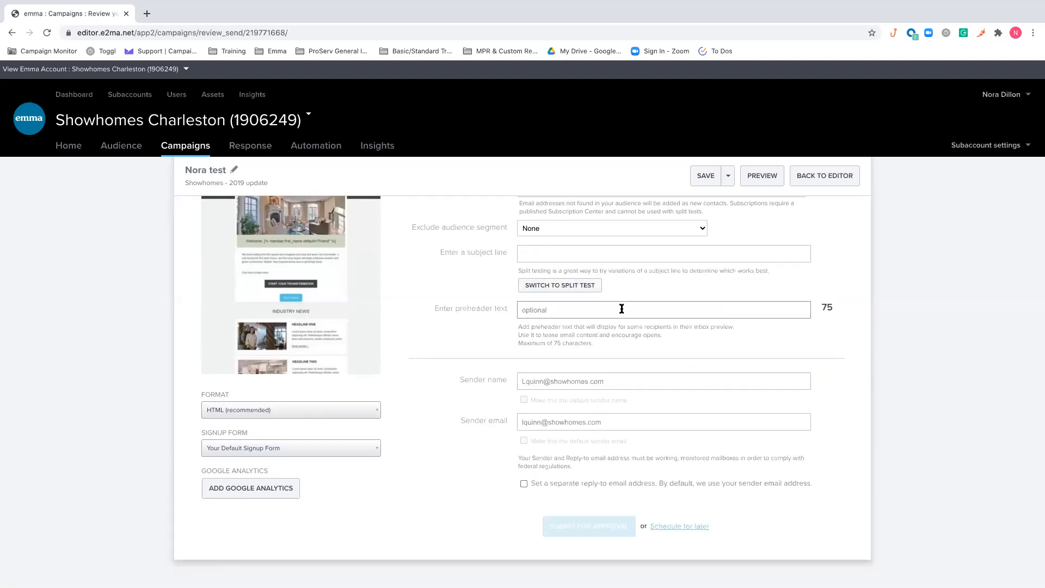
# Enable a separate reply-to email address for the campaign, leaving the address itself blank
pyautogui.scroll(1, 621, 309)
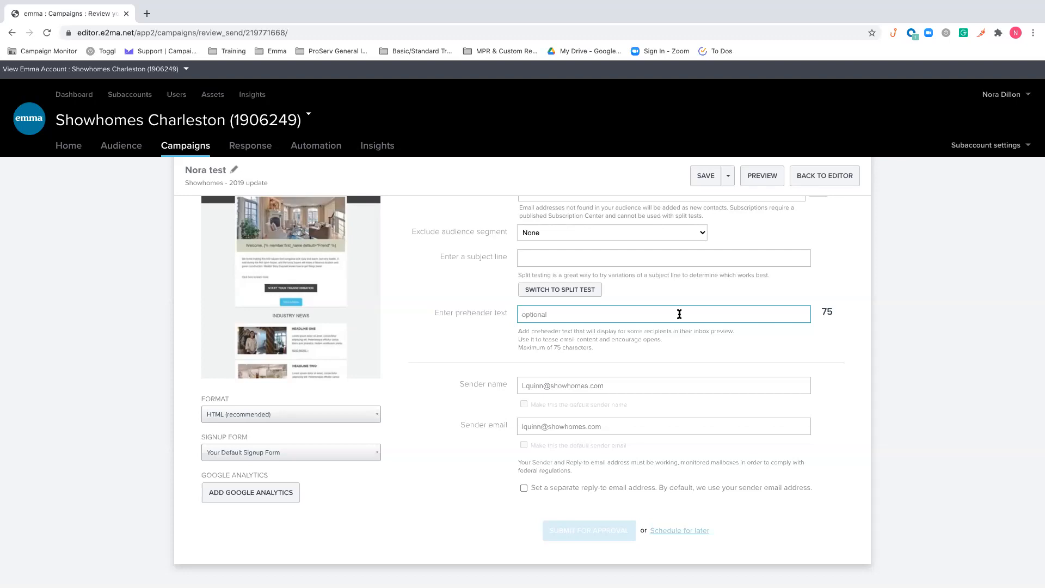
pyautogui.scroll(-1, 680, 314)
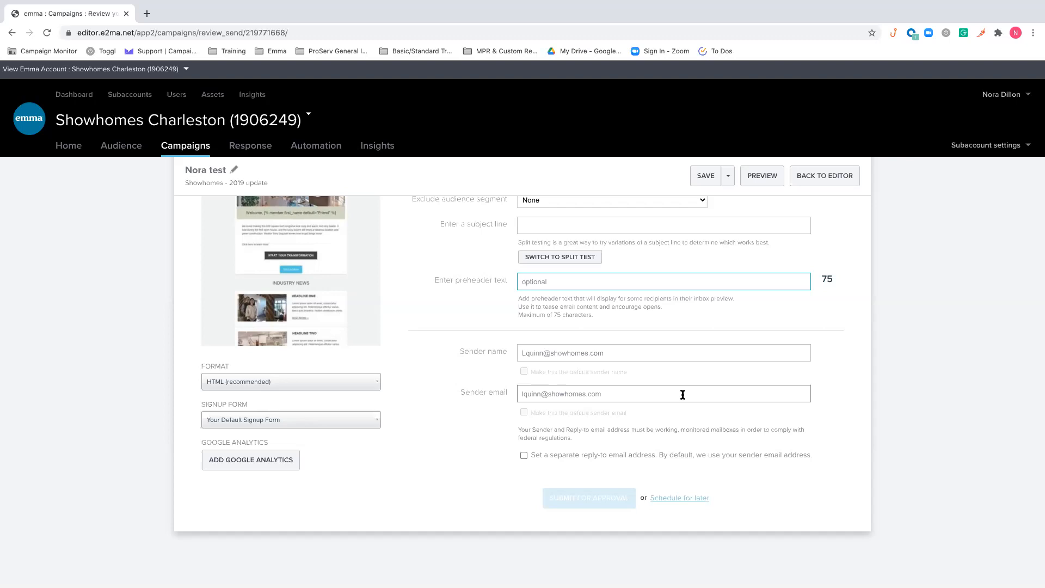
pyautogui.click(524, 455)
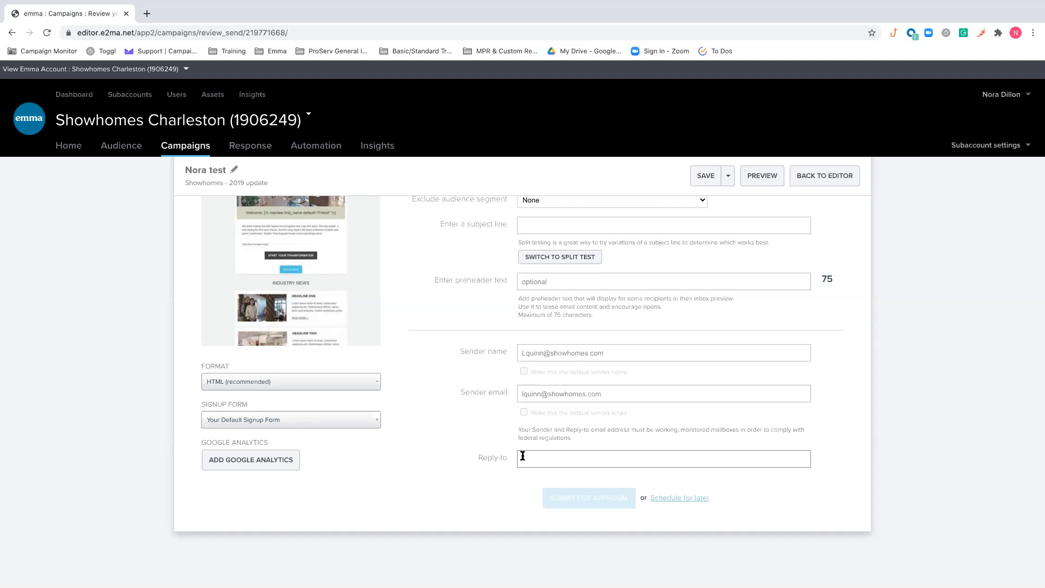
pyautogui.click(522, 456)
pyautogui.click(644, 430)
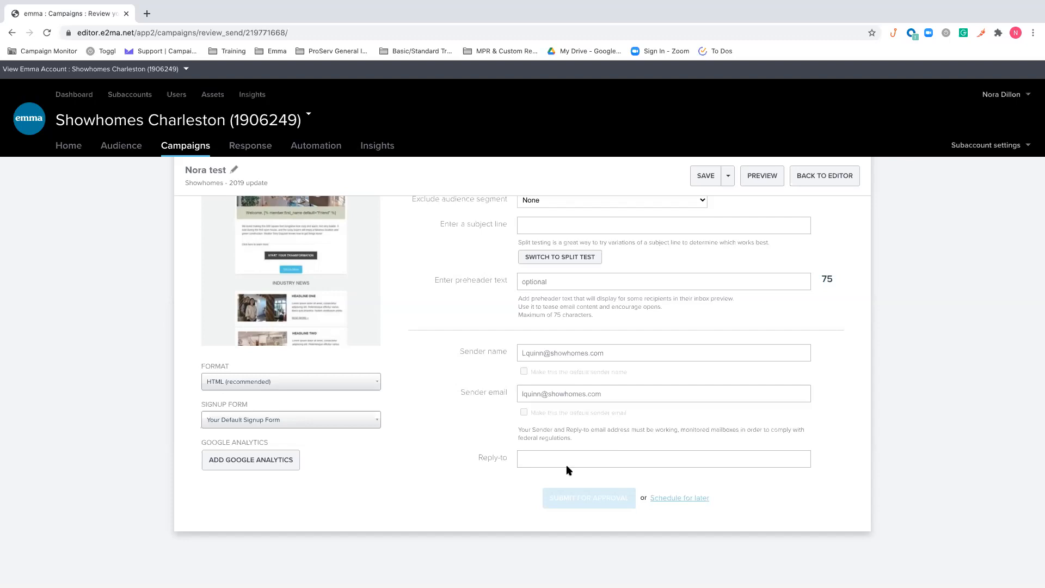
# Switch the email's subject line to a split test
pyautogui.scroll(1, 592, 512)
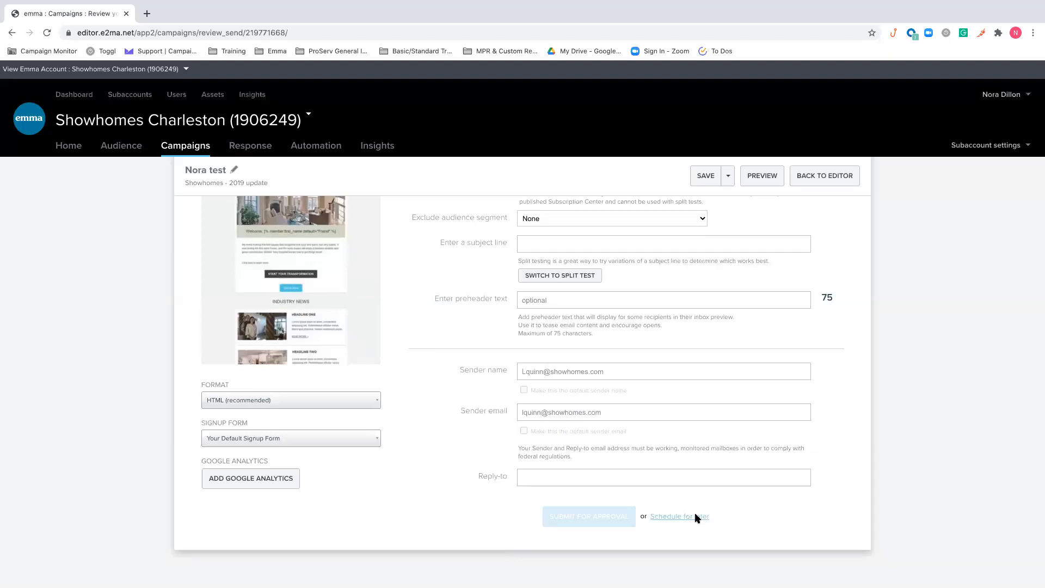
pyautogui.scroll(2, 696, 517)
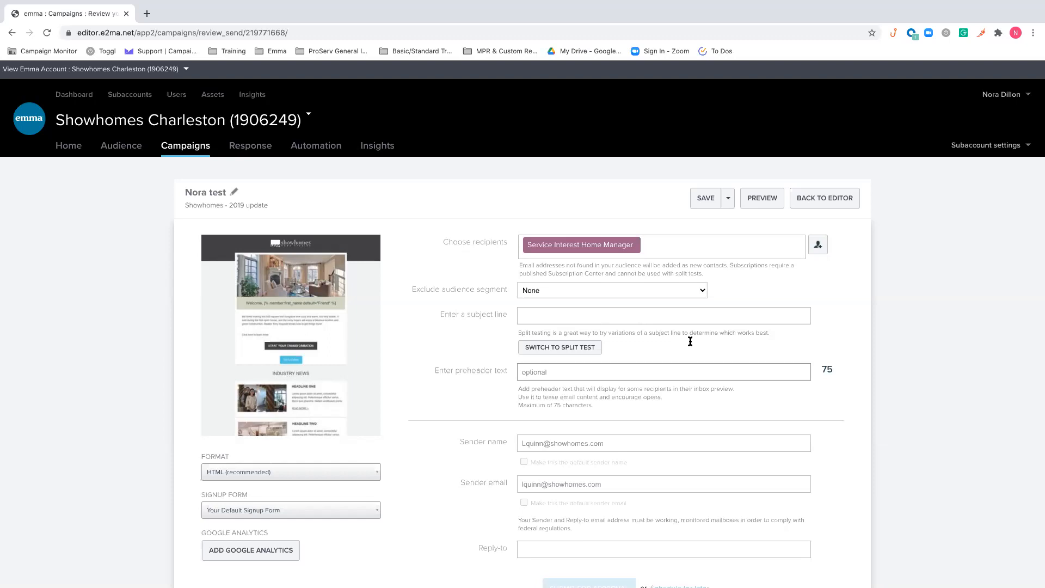
pyautogui.click(567, 347)
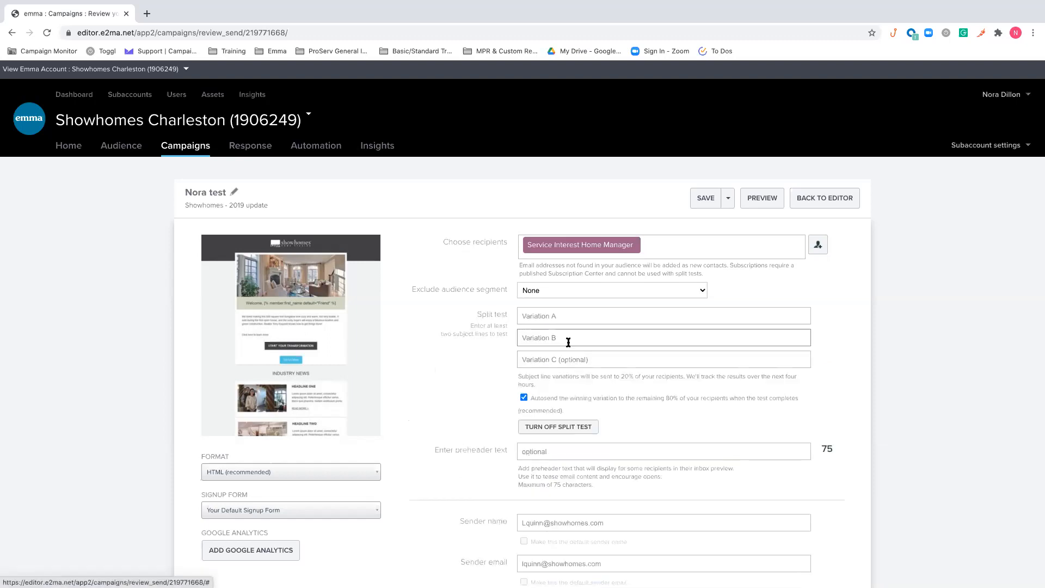
pyautogui.click(554, 315)
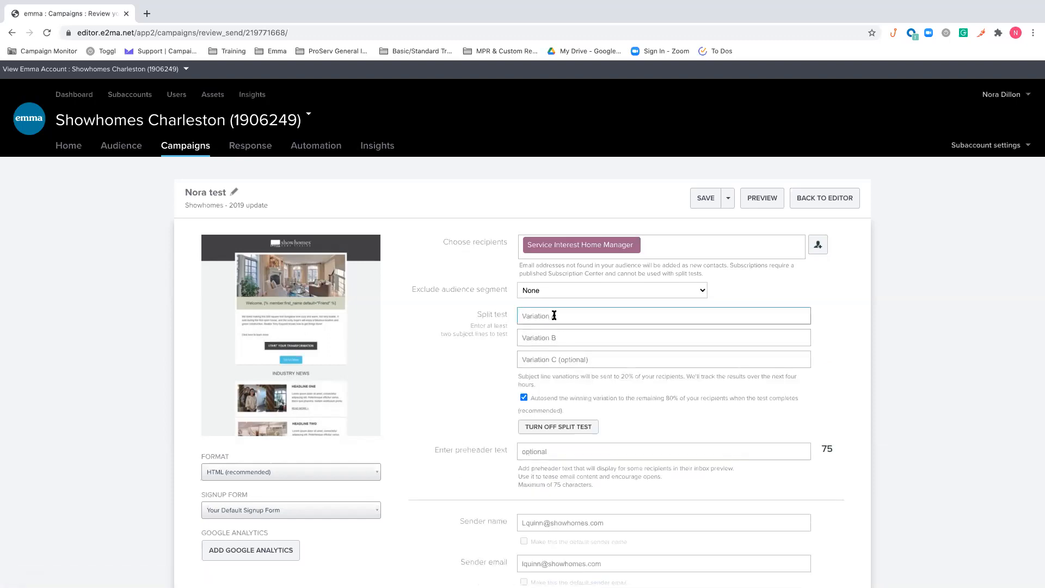
pyautogui.write('Welcome to our campaigns!')
pyautogui.click(565, 338)
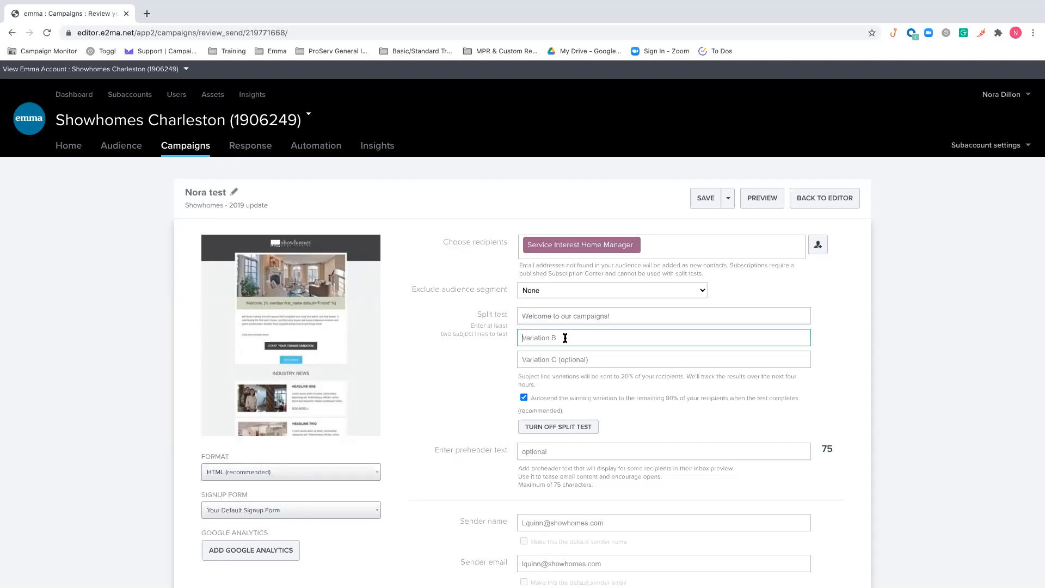
pyautogui.write('E')
pyautogui.press('BackSpace')
pyautogui.write('We')
pyautogui.press('BackSpace')
pyautogui.press('BackSpace')
pyautogui.hotkey('shift', 'Tab')
pyautogui.hotkey('ctrl', 'a')
pyautogui.press('BackSpace')
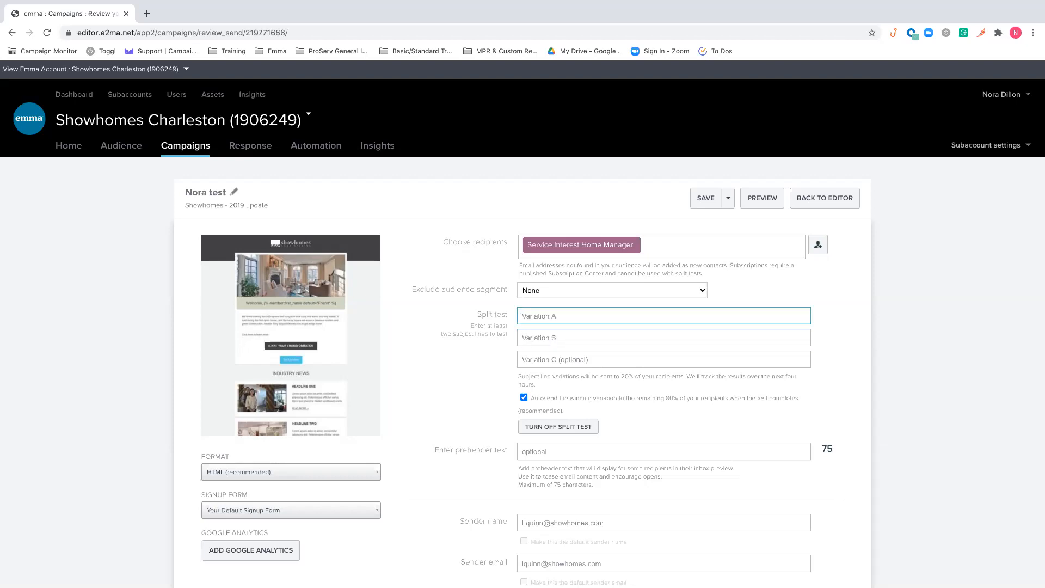
# Enter the split test subject lines "Are you ready to get started?" for Variation A and "Let's get started!" for Variation B
pyautogui.write('Are you ready to get started?')
pyautogui.click(603, 334)
pyautogui.write("Let's get started!")
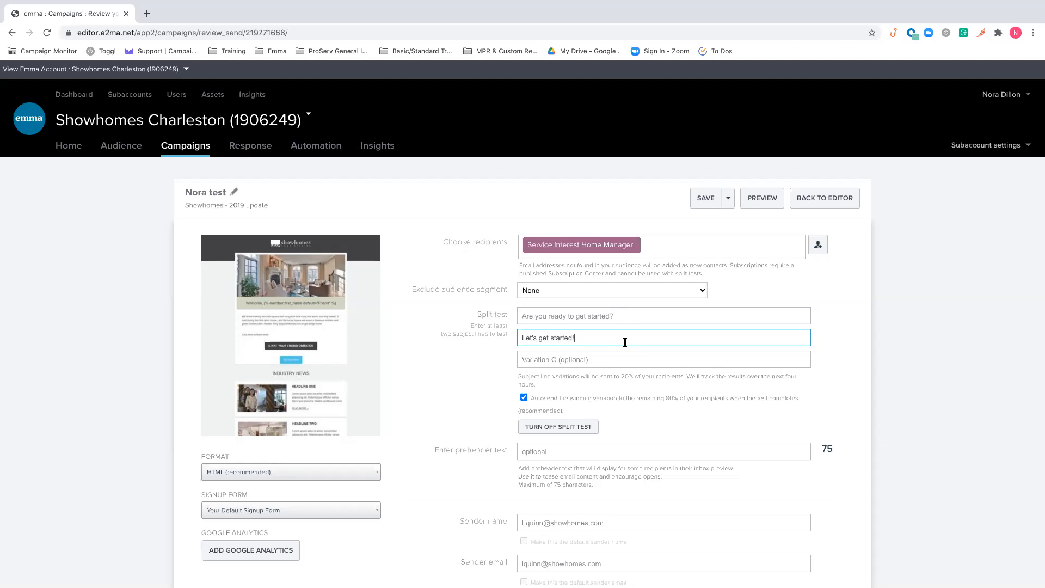
# Review both split test subject lines, the preheader and sender settings, and the options for starting or scheduling the split test
pyautogui.click(624, 316)
pyautogui.click(620, 341)
pyautogui.scroll(-3, 621, 341)
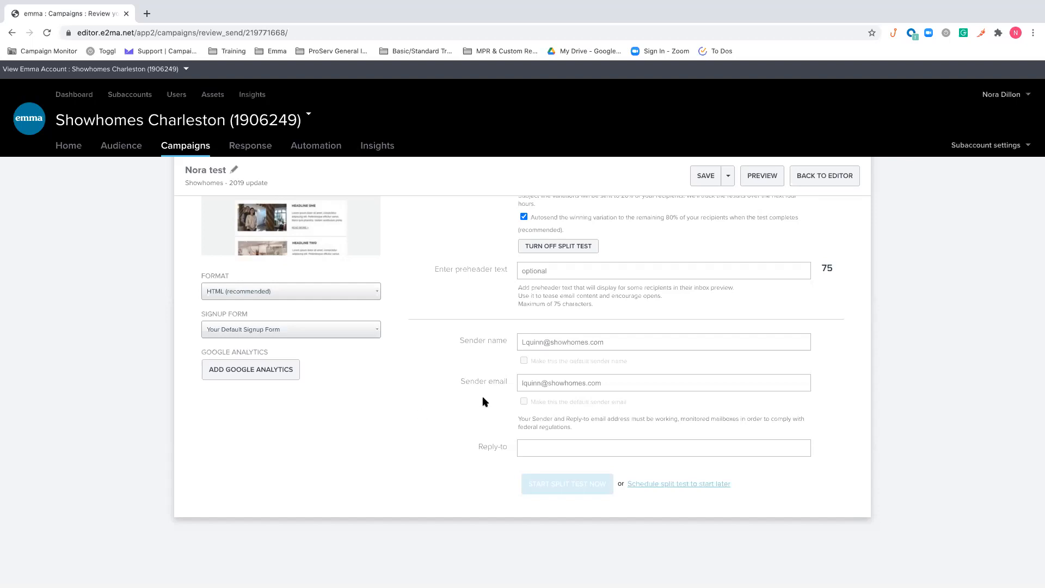
pyautogui.scroll(1, 321, 445)
pyautogui.scroll(-1, 321, 446)
pyautogui.scroll(2, 321, 446)
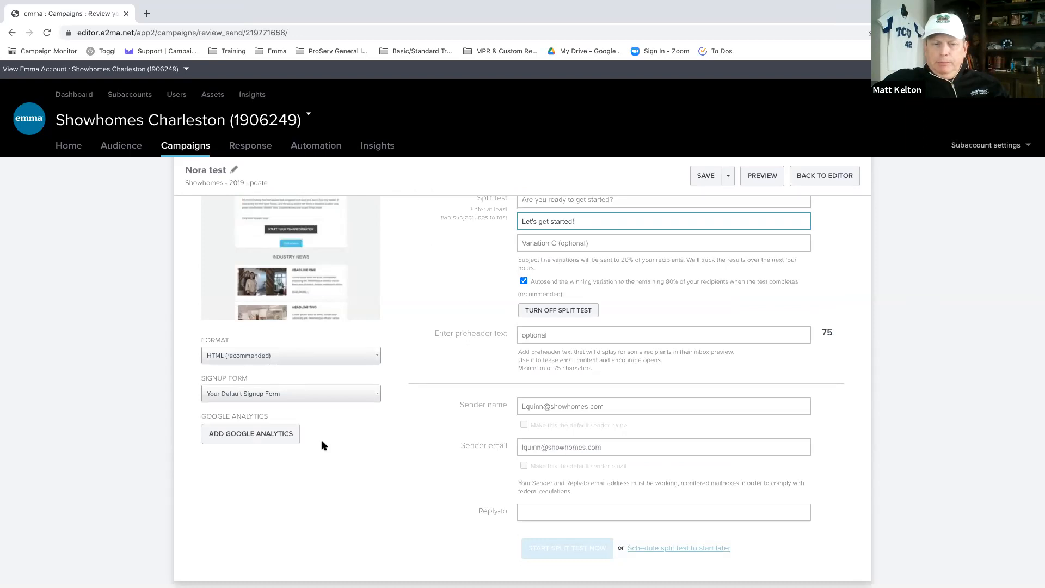
pyautogui.click(321, 445)
pyautogui.scroll(1, 321, 445)
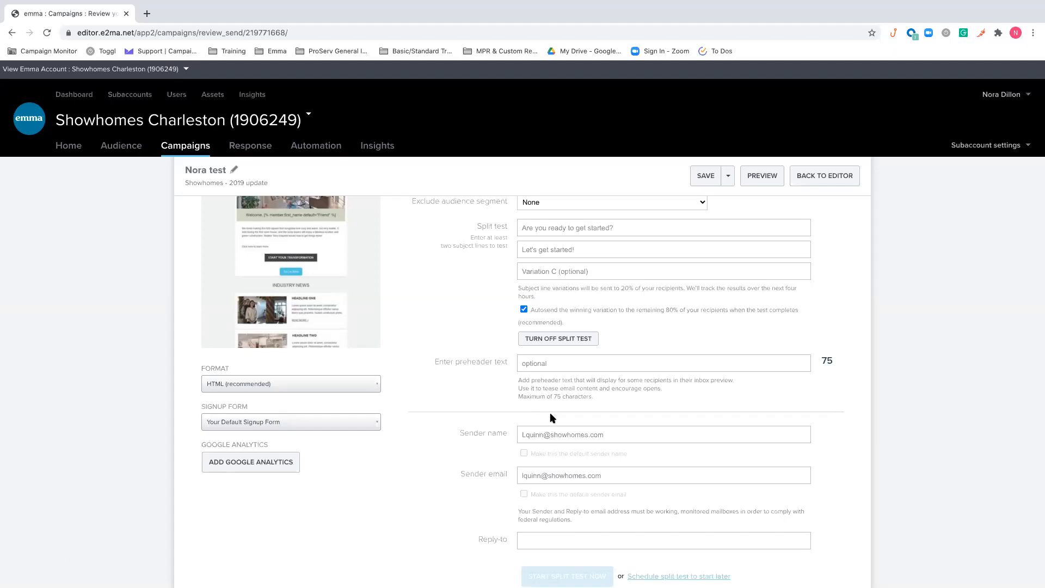
# Turn off the split test so the campaign uses a single subject line
pyautogui.scroll(-1, 549, 417)
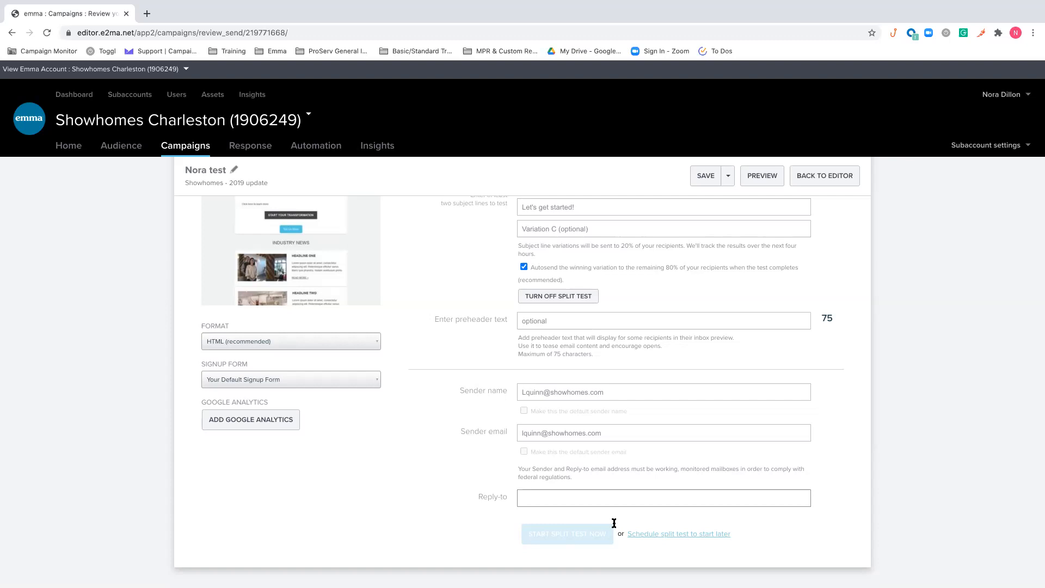
pyautogui.click(554, 298)
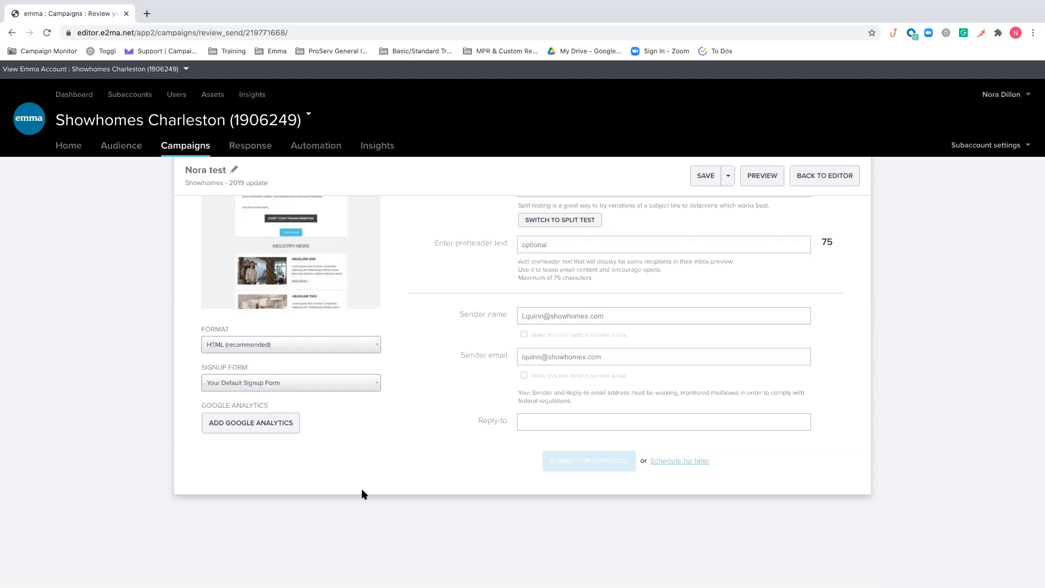
pyautogui.scroll(1, 365, 494)
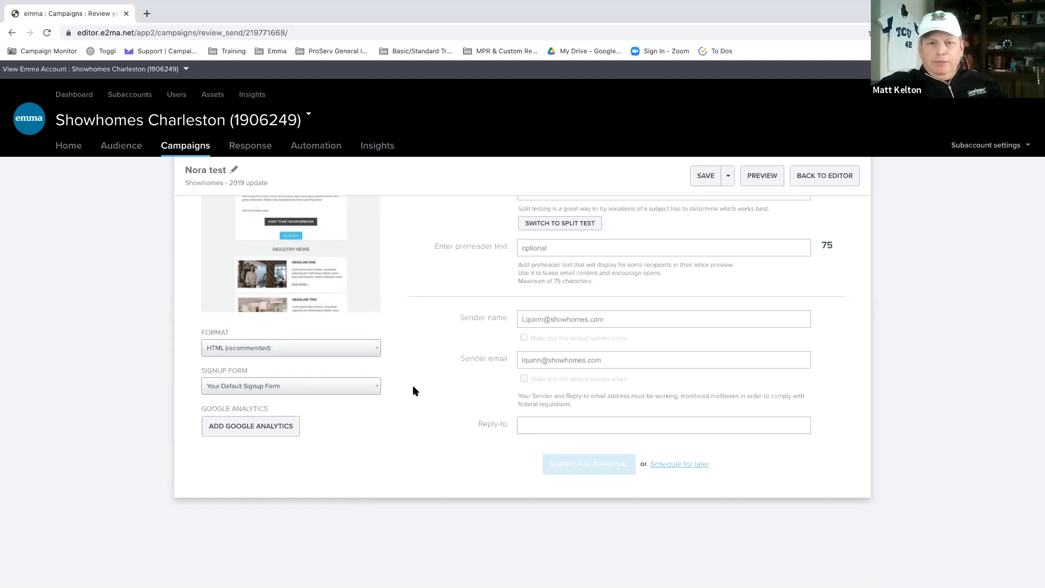
pyautogui.scroll(3, 415, 323)
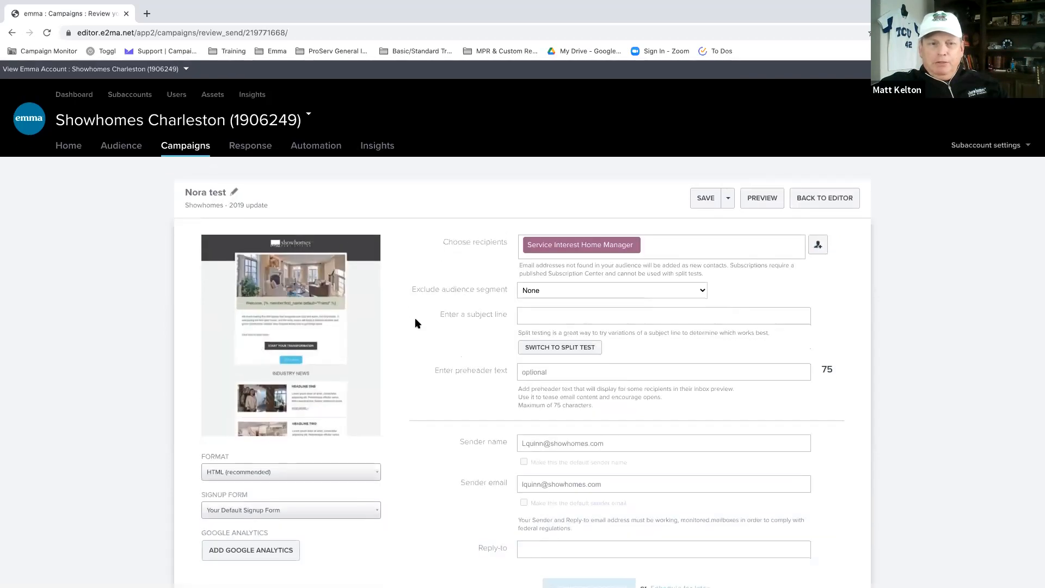